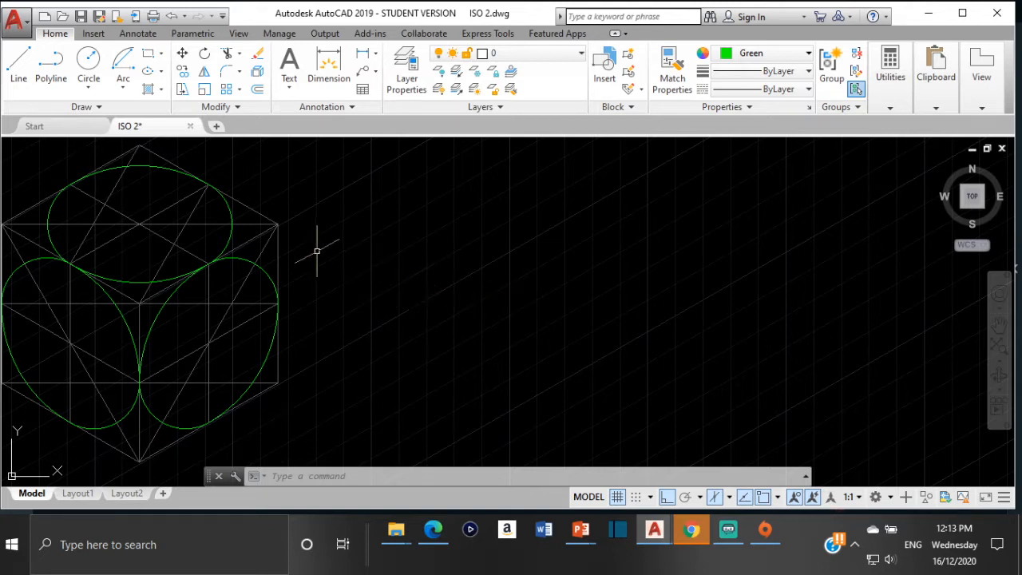
mouse_move(331, 233)
middle_mouse_down()
mouse_move(413, 246)
mouse_move(403, 227)
mouse_move(399, 235)
middle_mouse_up()
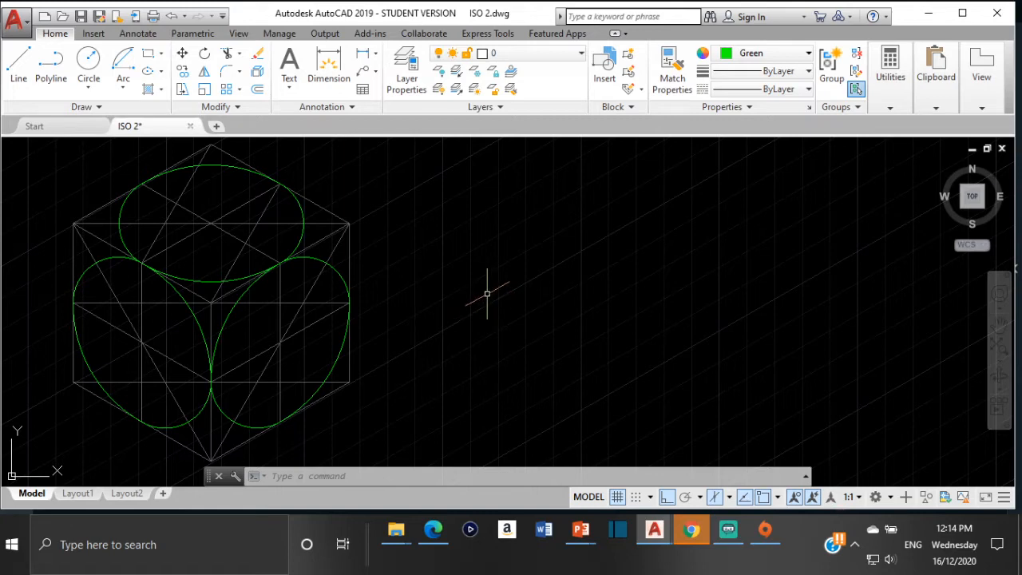
scroll(540, 287, "down", 2)
middle_click_drag(451, 312, 349, 334)
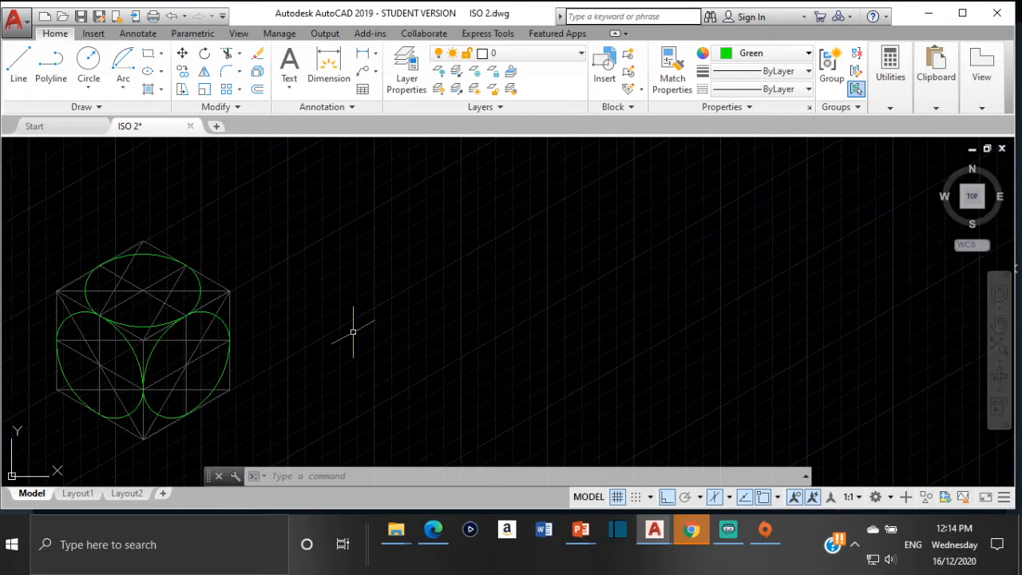
scroll(351, 332, "up", 2)
scroll(355, 331, "down", 2)
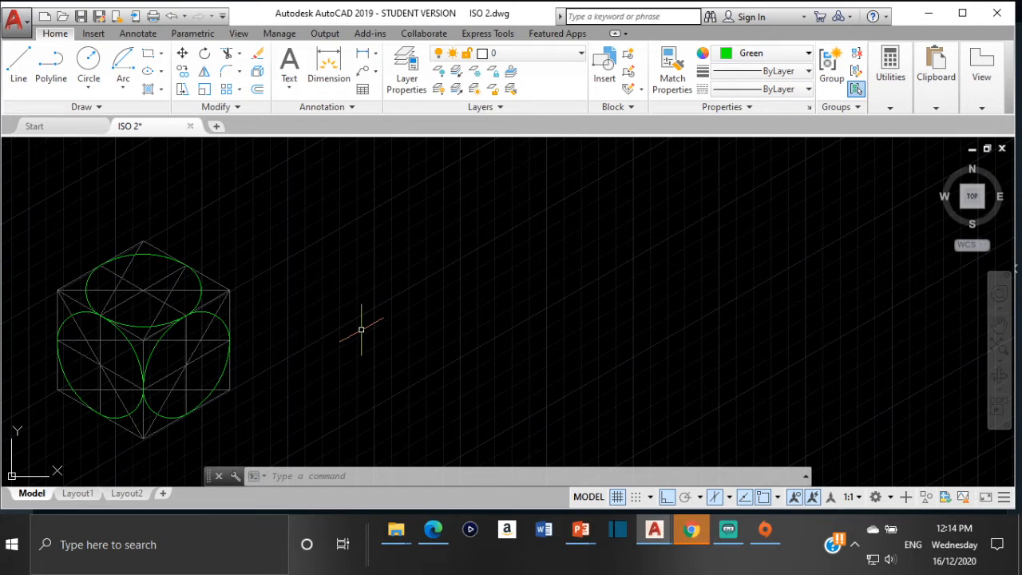
Step: Toggle Ortho mode off and on, and switch isometric drafting to orthographic and back to the right isoplane
key("Escape")
left_click(667, 497)
left_click(667, 497)
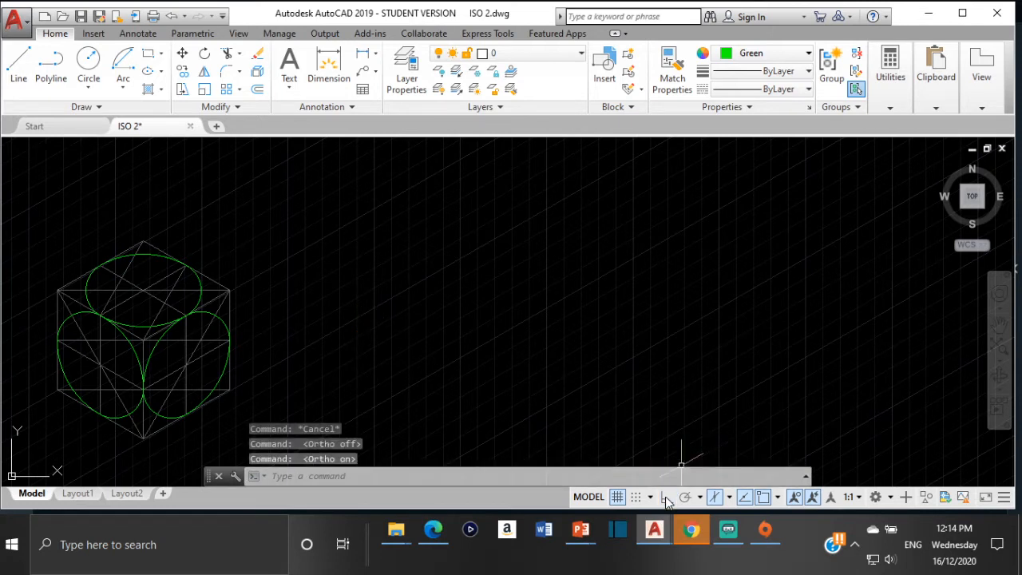
key("Escape")
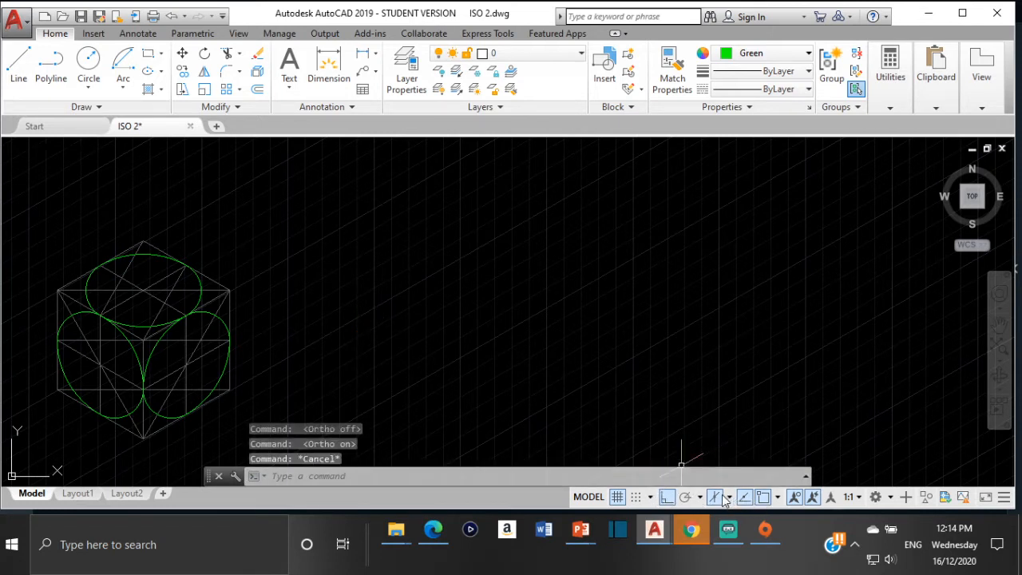
left_click(715, 497)
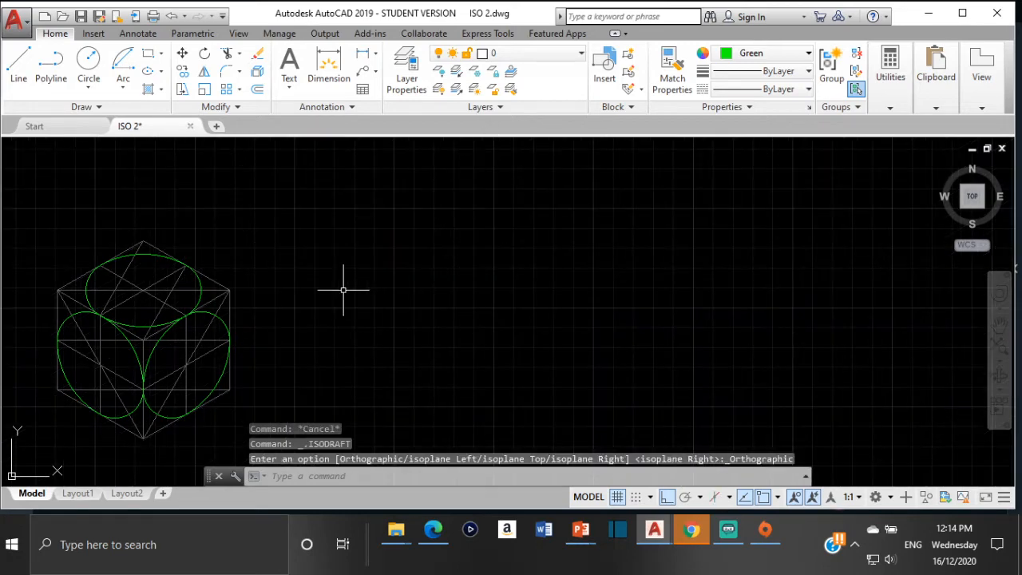
scroll(343, 289, "up", 2)
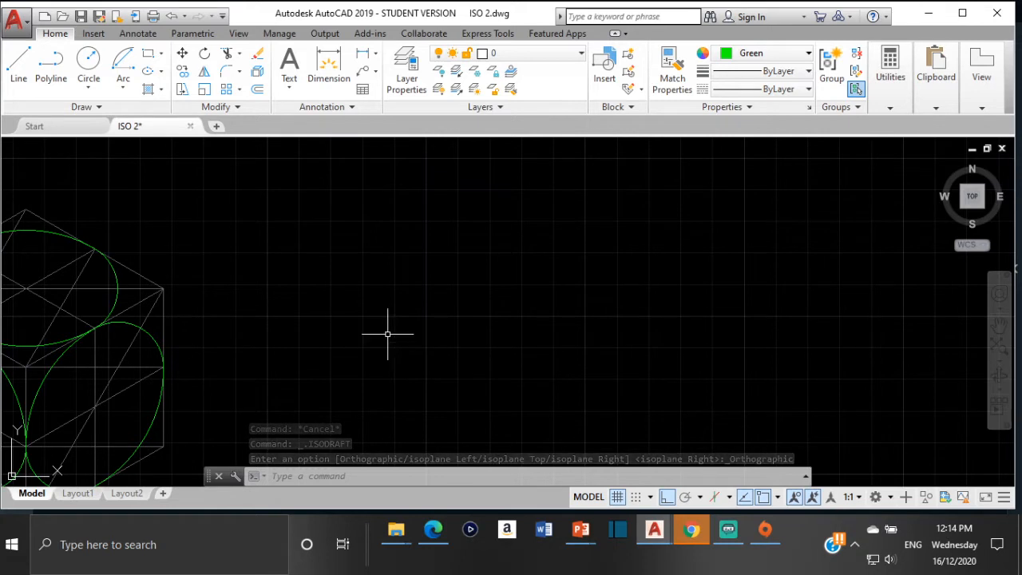
left_click(715, 498)
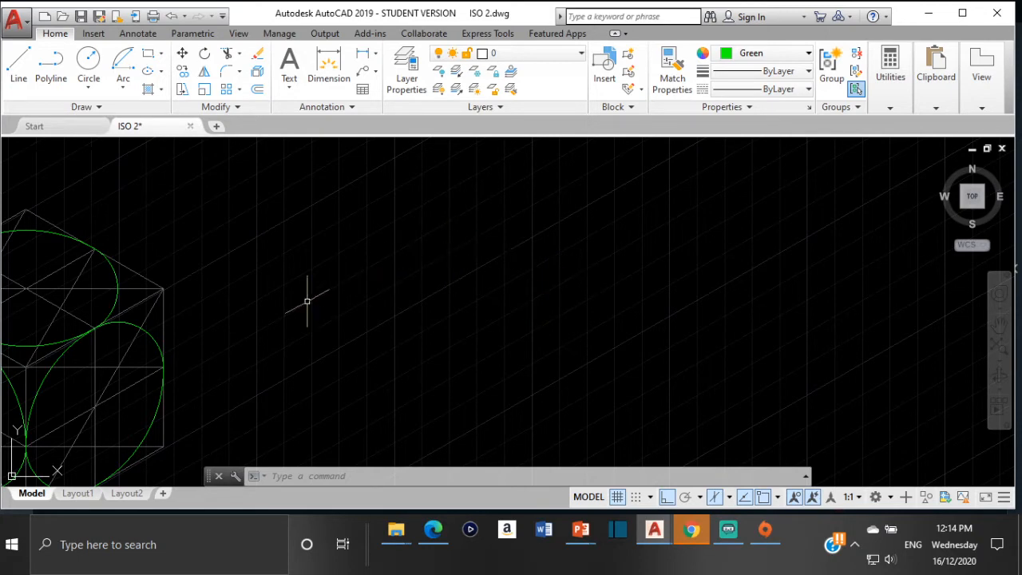
Step: Draw an isocircle of radius 25 on the right isoplane, in the empty area to the right of the isometric cube
scroll(295, 296, "down", 2)
scroll(244, 283, "up", 2)
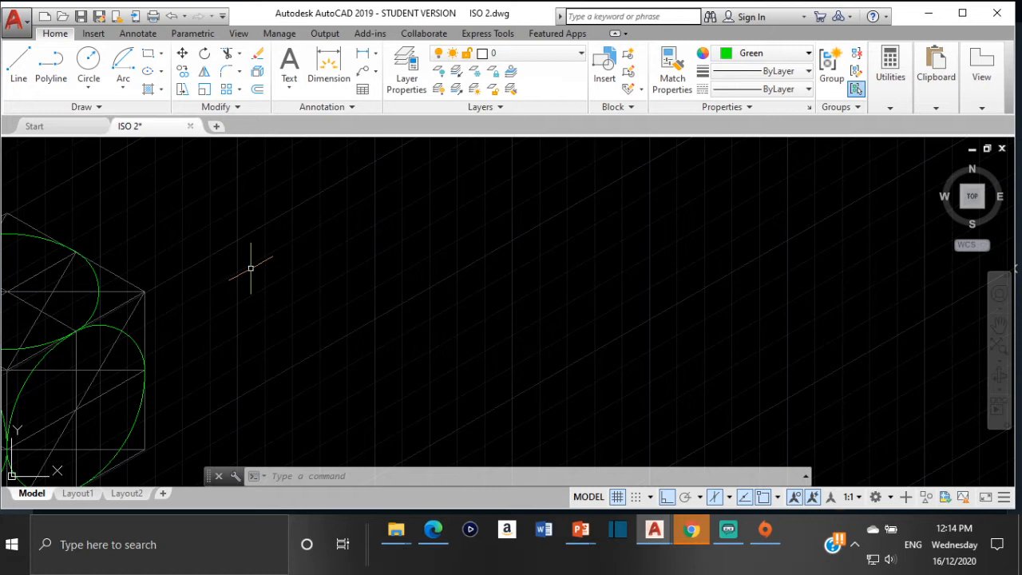
type("ELLIPSE")
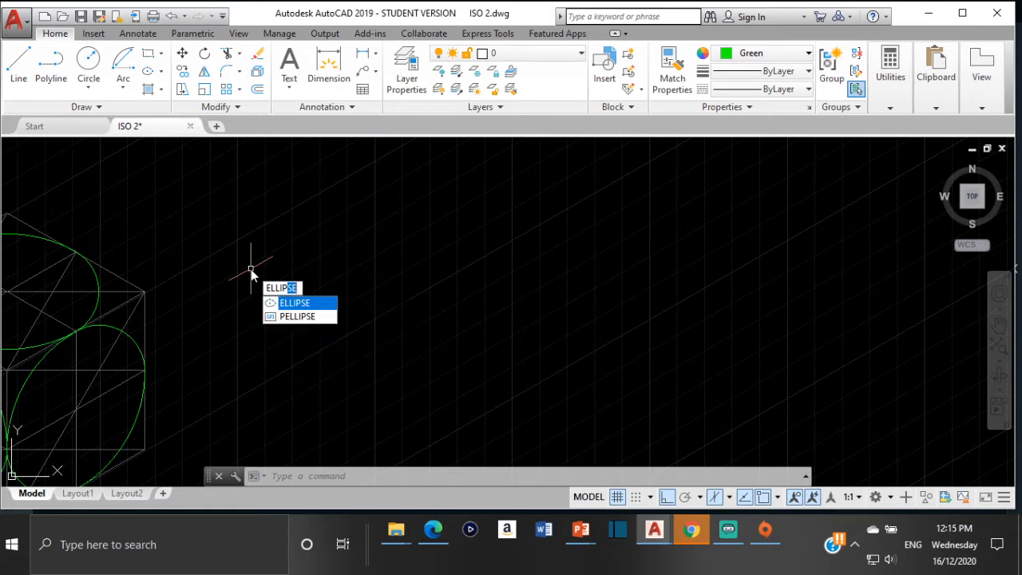
left_click(317, 302)
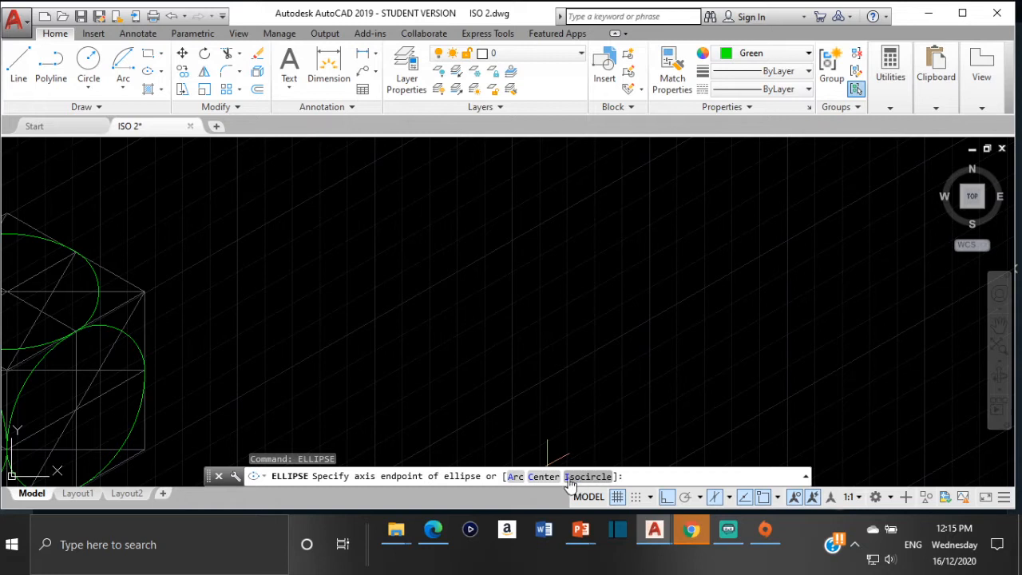
type("i")
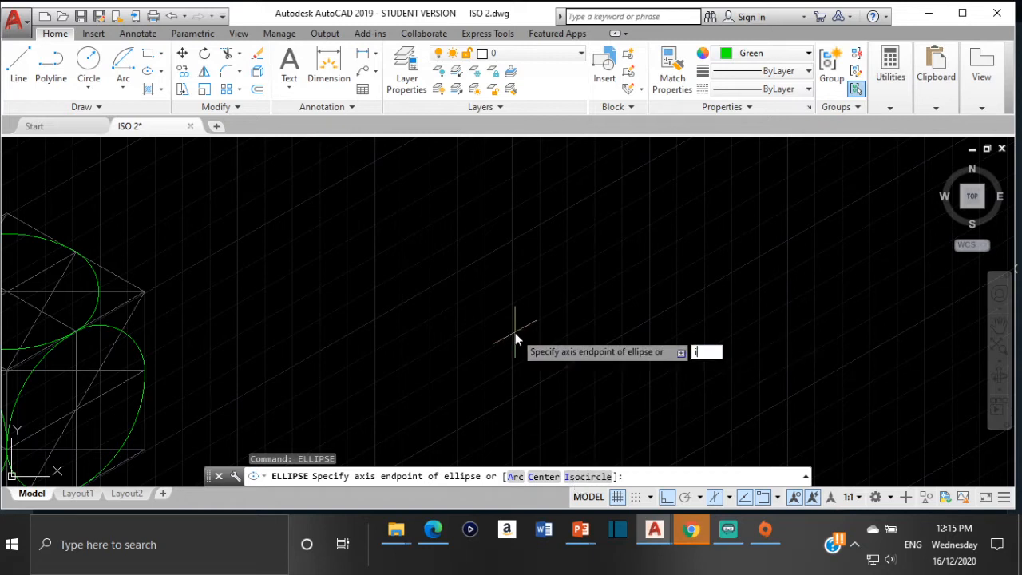
key("Return")
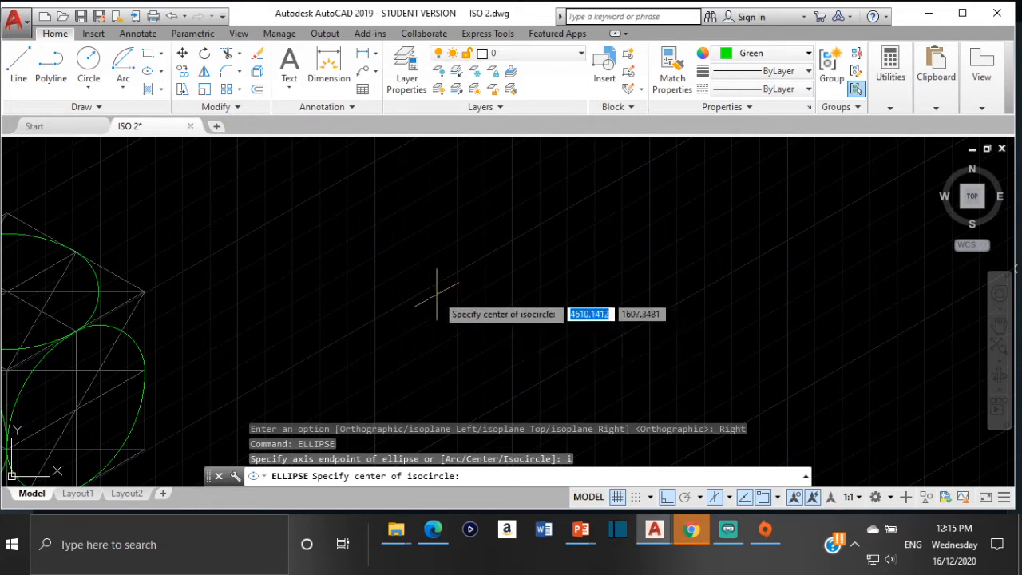
left_click(377, 256)
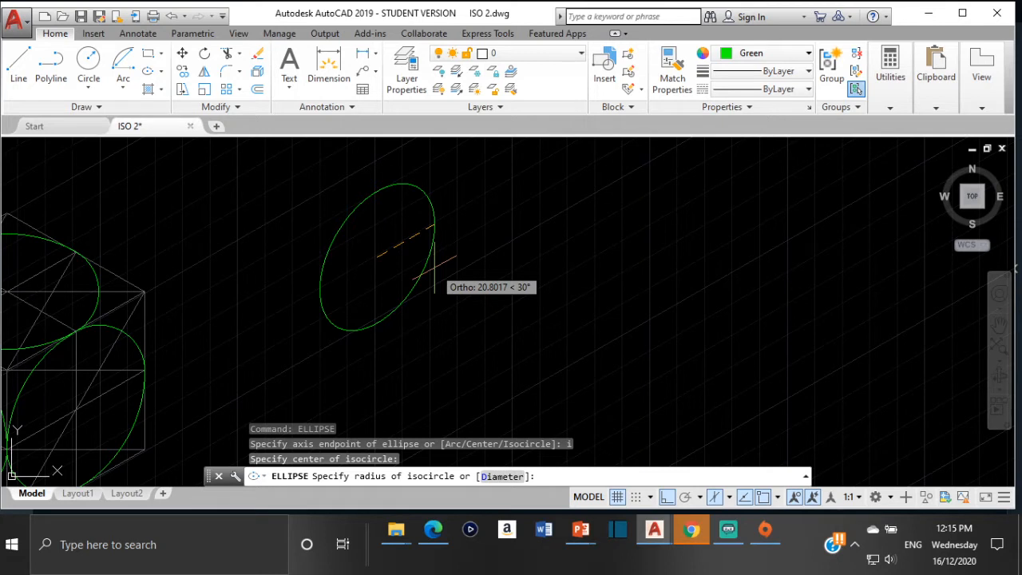
type("25")
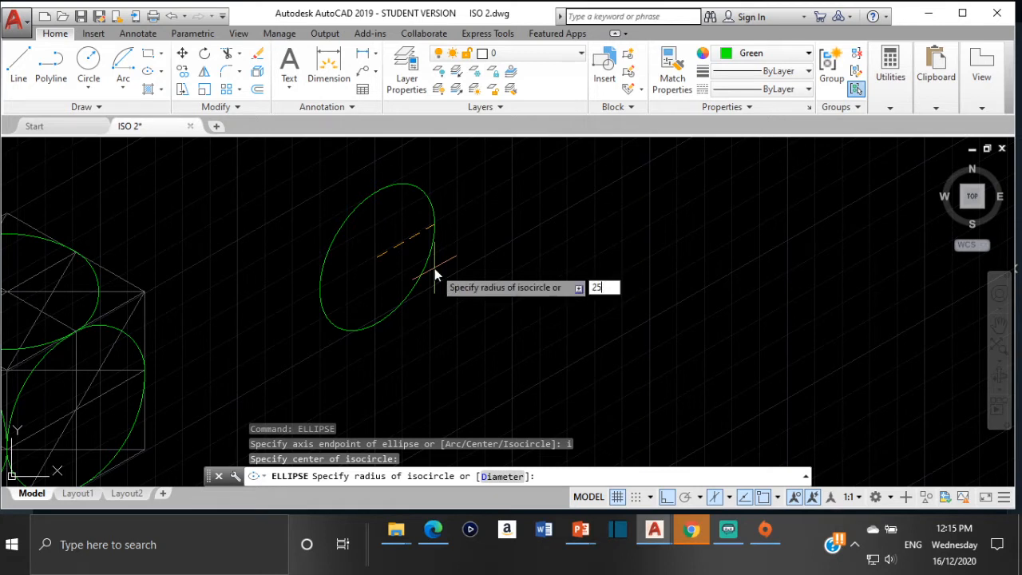
key("Return")
scroll(312, 275, "down", 2)
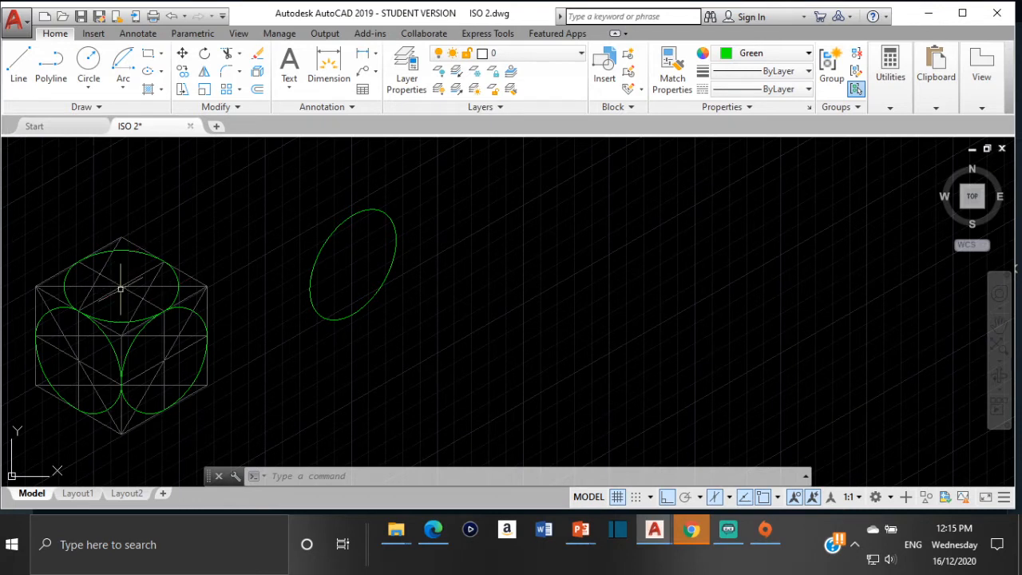
Step: Set the active drafting isoplane to Top
left_click(728, 496)
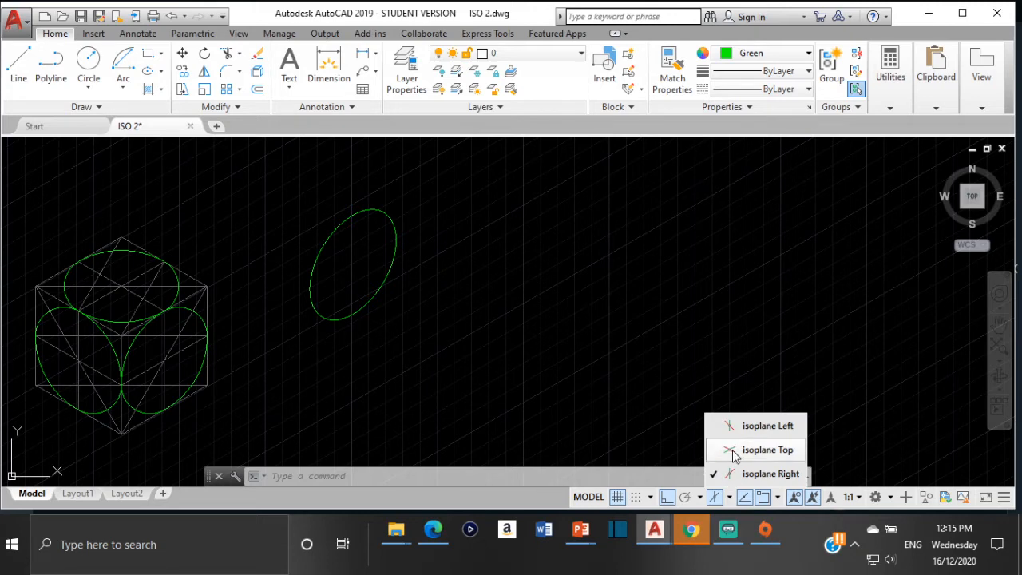
left_click(766, 449)
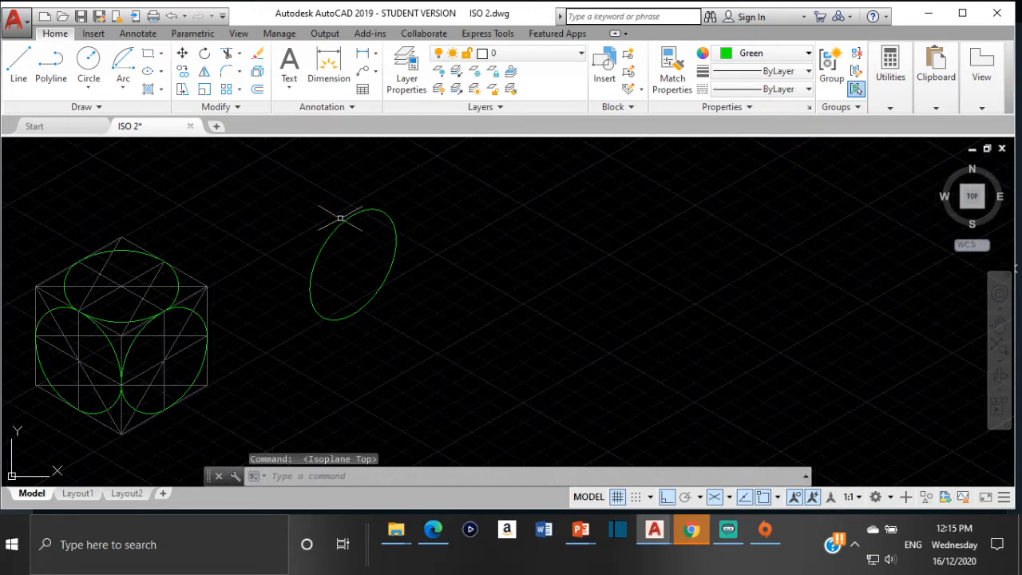
scroll(415, 235, "up", 2)
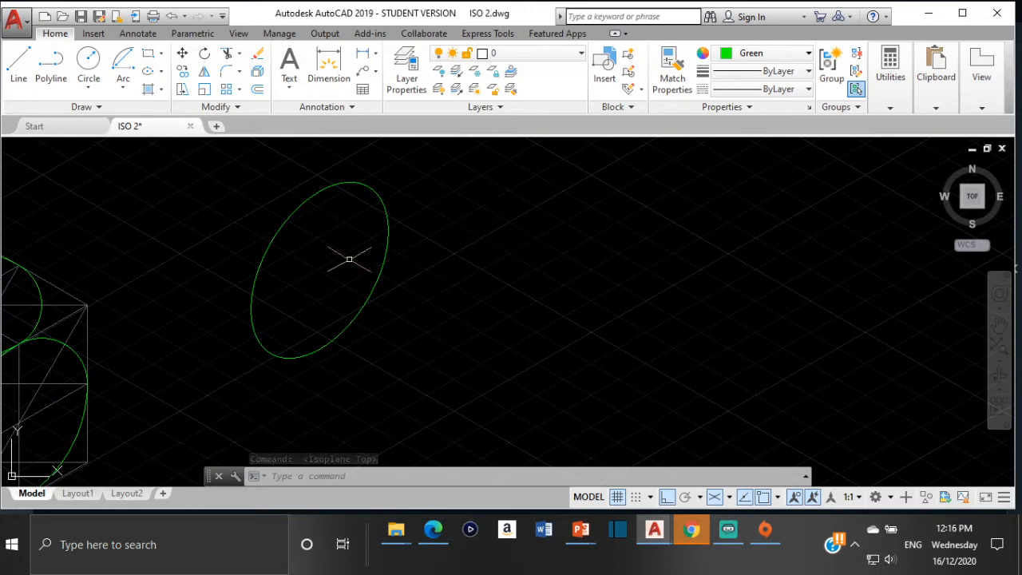
scroll(232, 232, "down", 2)
middle_click_drag(232, 232, 277, 289)
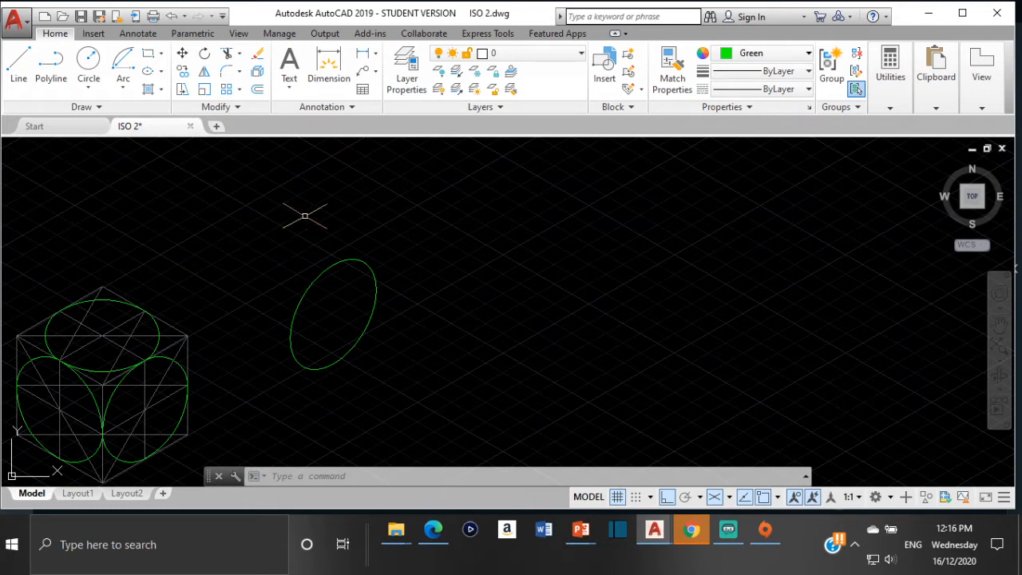
Step: Cycle the active isoplane through Right and Left and back to Top
left_click(728, 497)
left_click(627, 376)
key("F5")
key("F5")
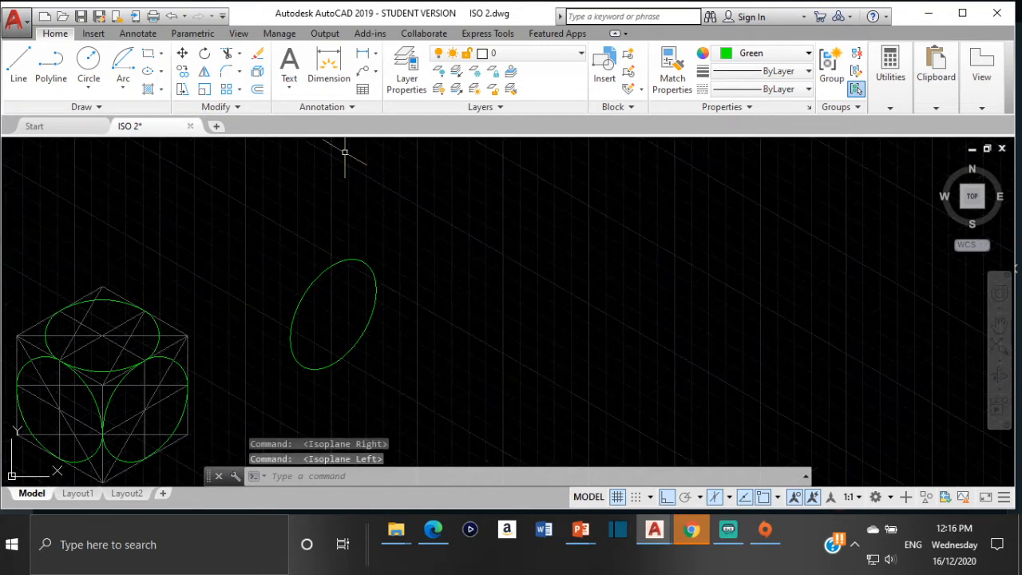
key("F5")
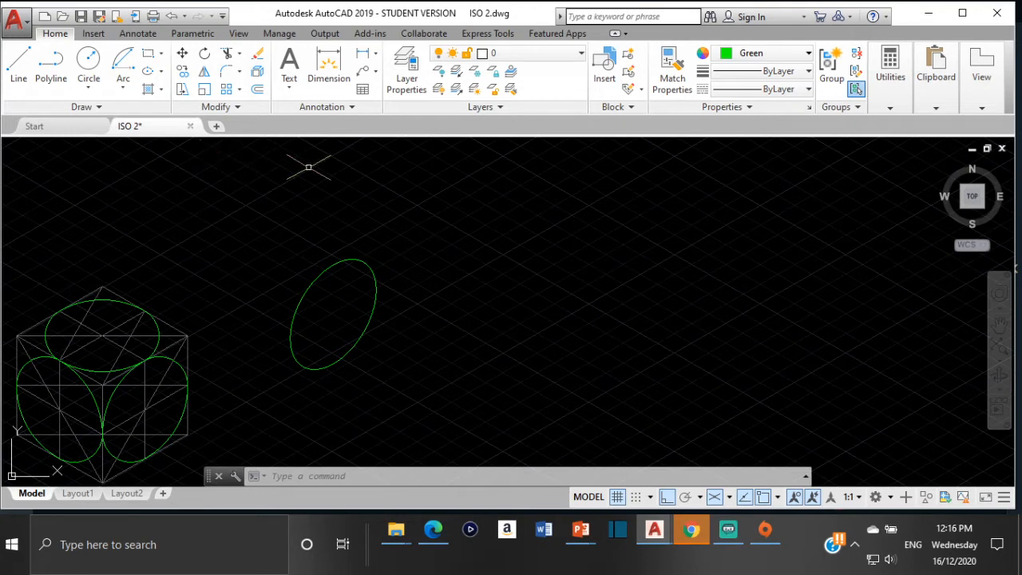
type("ll")
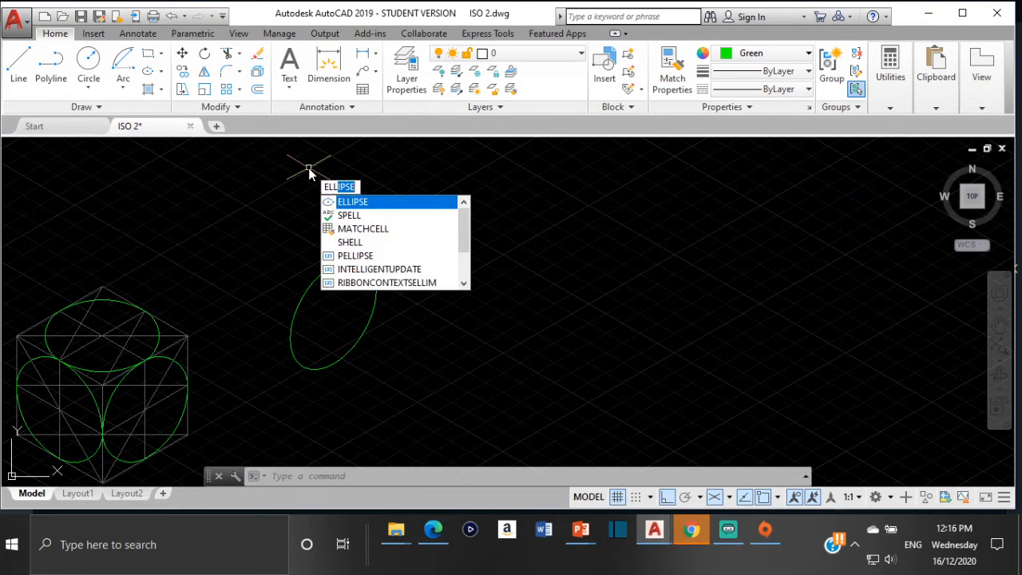
left_click(387, 204)
left_click(388, 201)
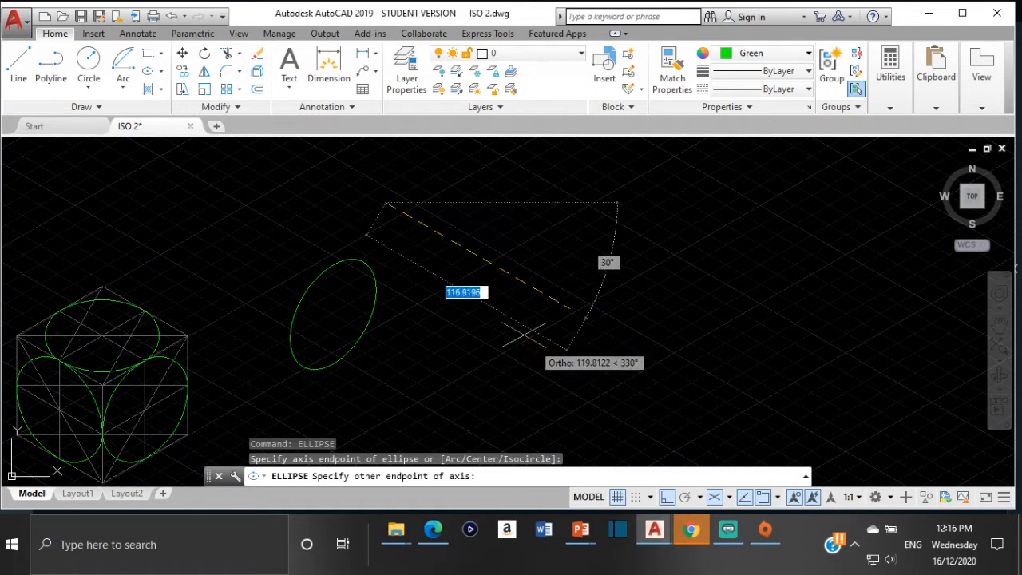
key("Escape")
key("Escape")
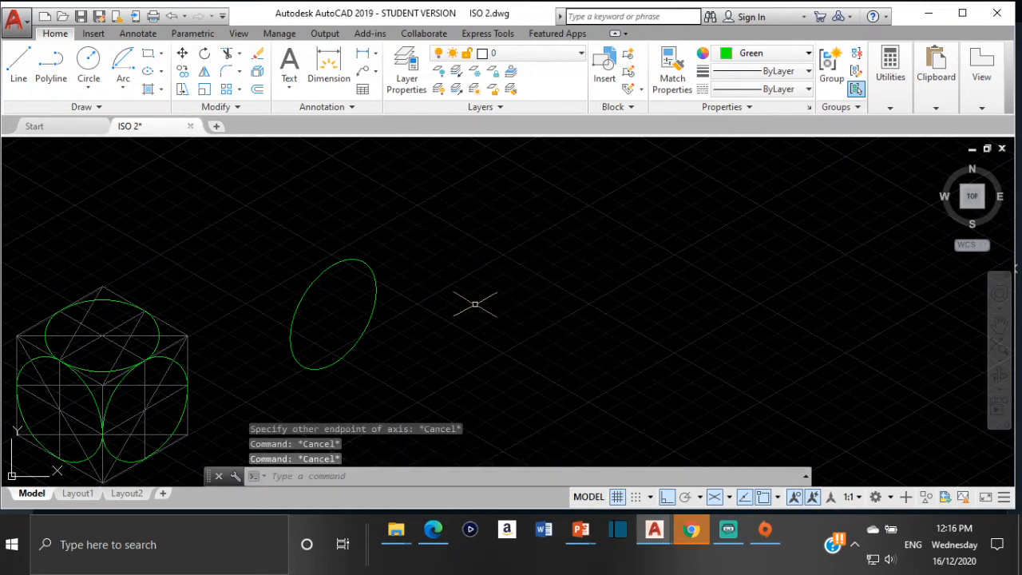
Step: Draw an isocircle of radius 25 on the top isoplane, above and to the left of the right-plane ellipse
type("ell")
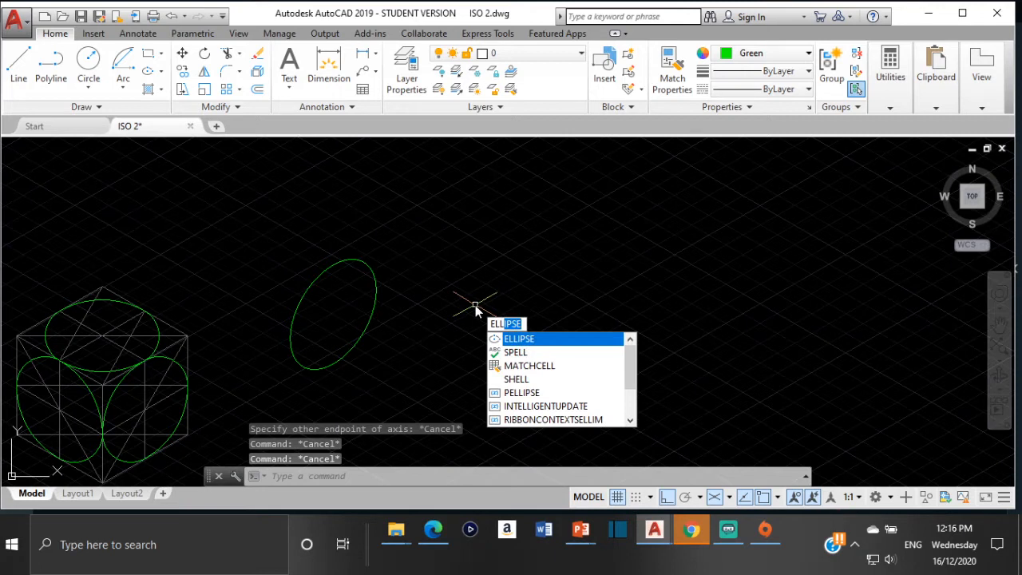
left_click(540, 339)
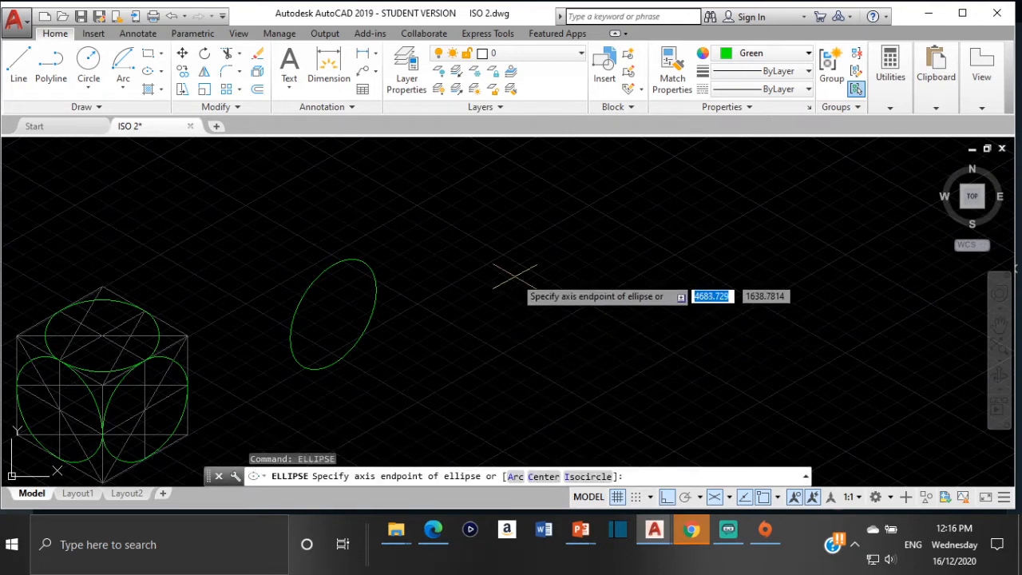
type("i")
key("Return")
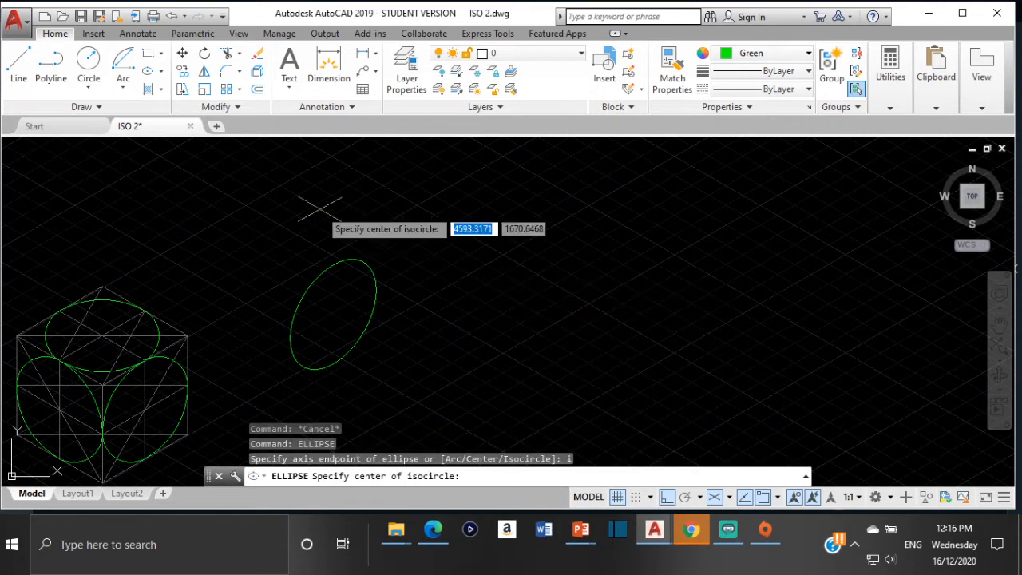
left_click(237, 207)
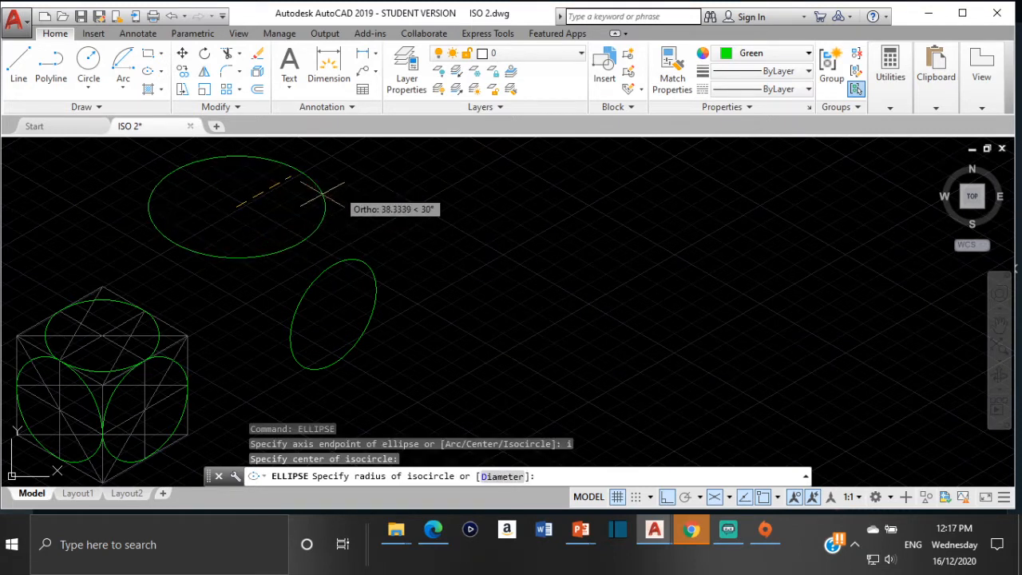
type("2")
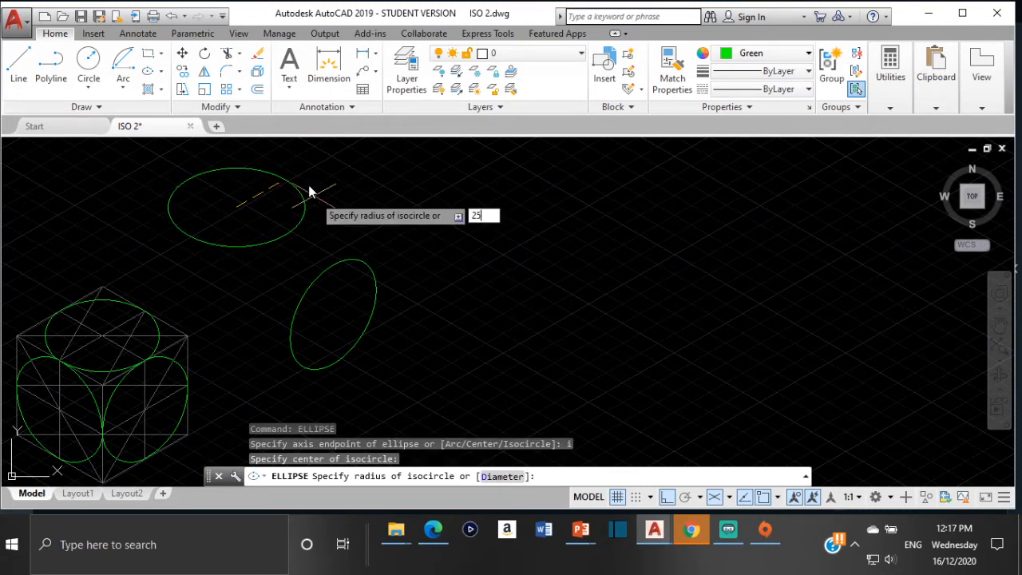
type("5")
key("Return")
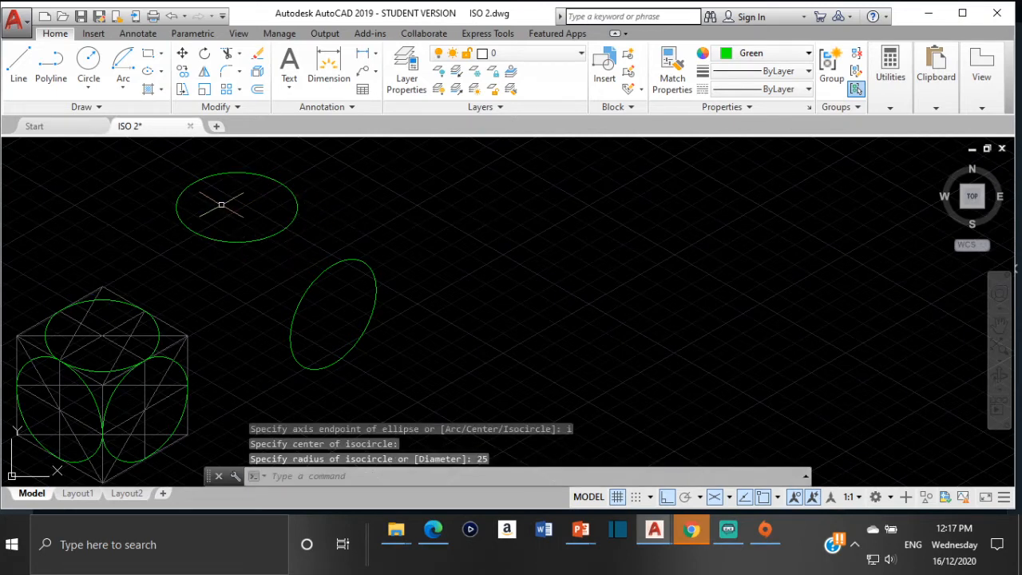
scroll(215, 284, "down", 2)
scroll(216, 277, "up", 2)
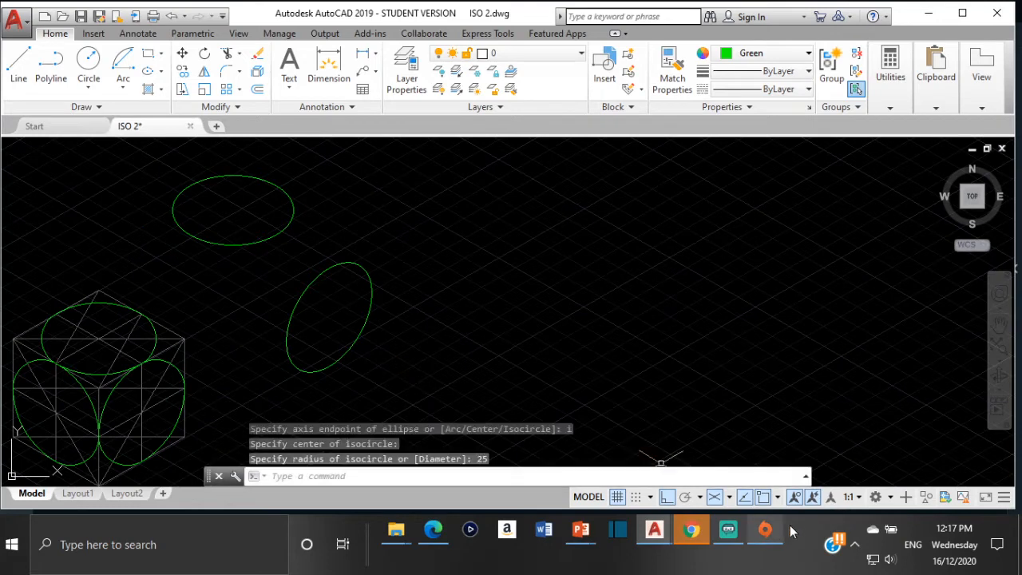
Step: Switch the active drafting isoplane to Right and then to Left
left_click(727, 497)
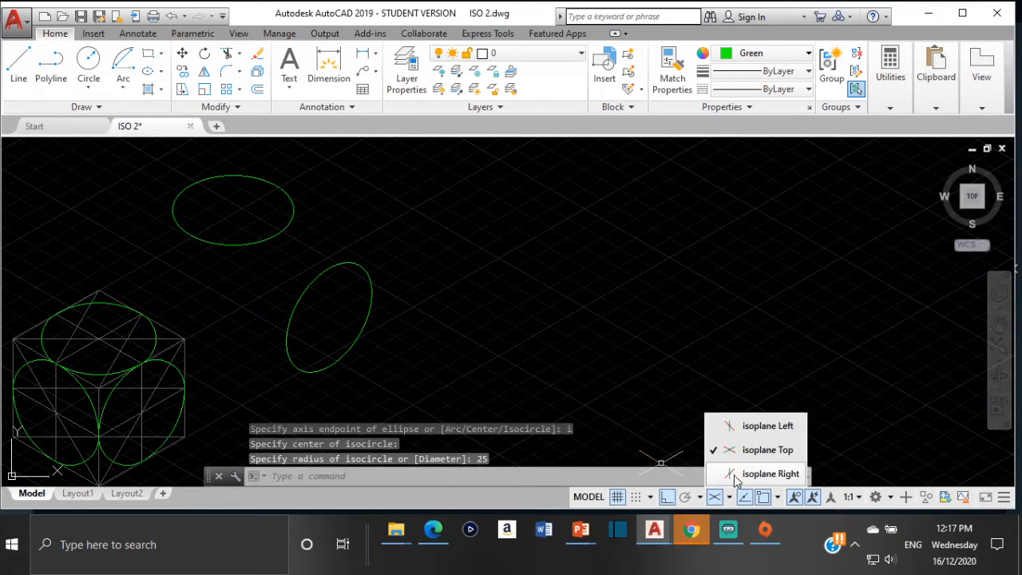
left_click(738, 474)
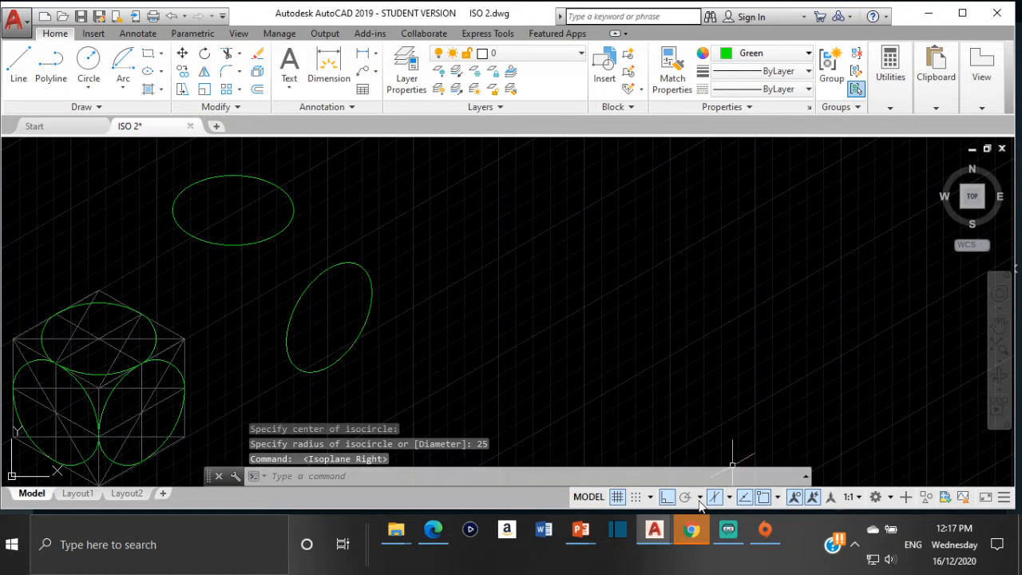
left_click(727, 497)
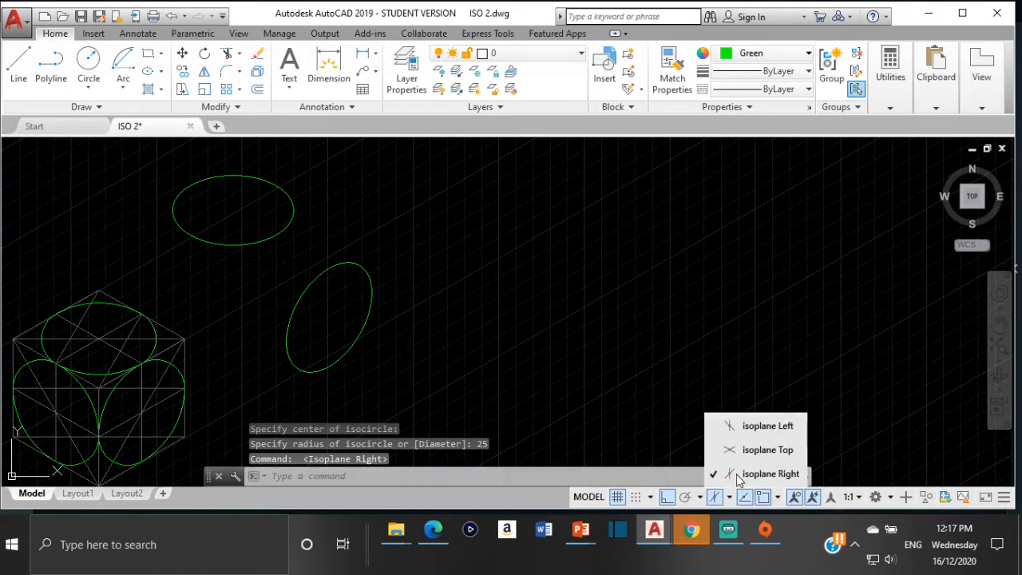
left_click(724, 424)
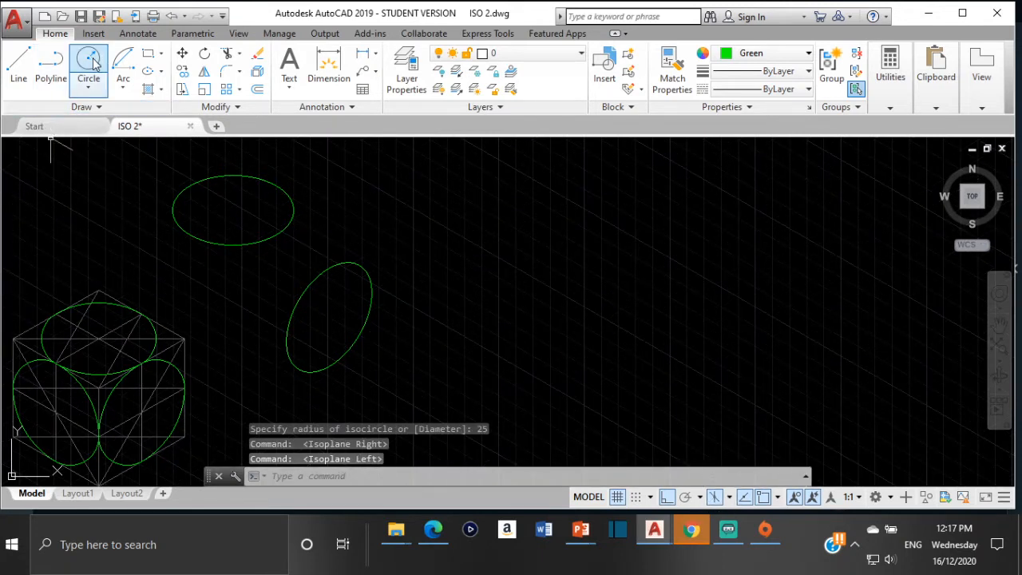
Step: Draw an isocircle of radius 25 on the left isoplane, above and to the right of the other two loose ellipses
type("ELLIPSE")
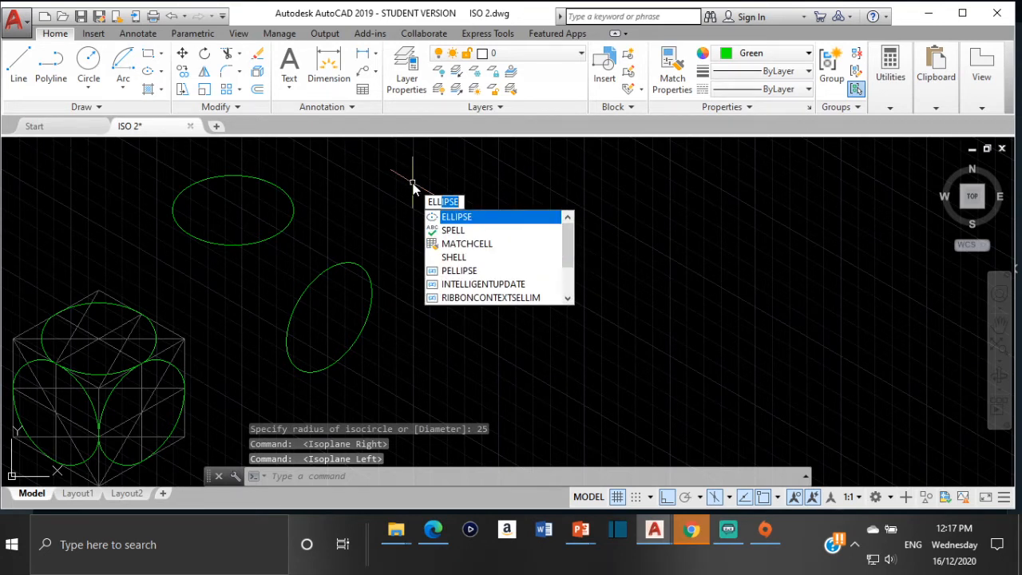
key("Return")
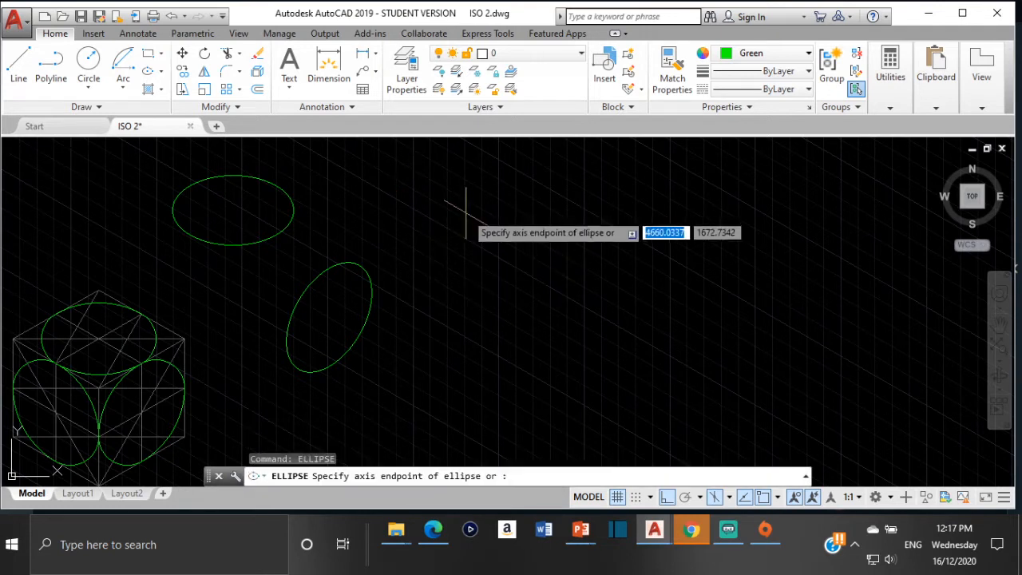
type("i")
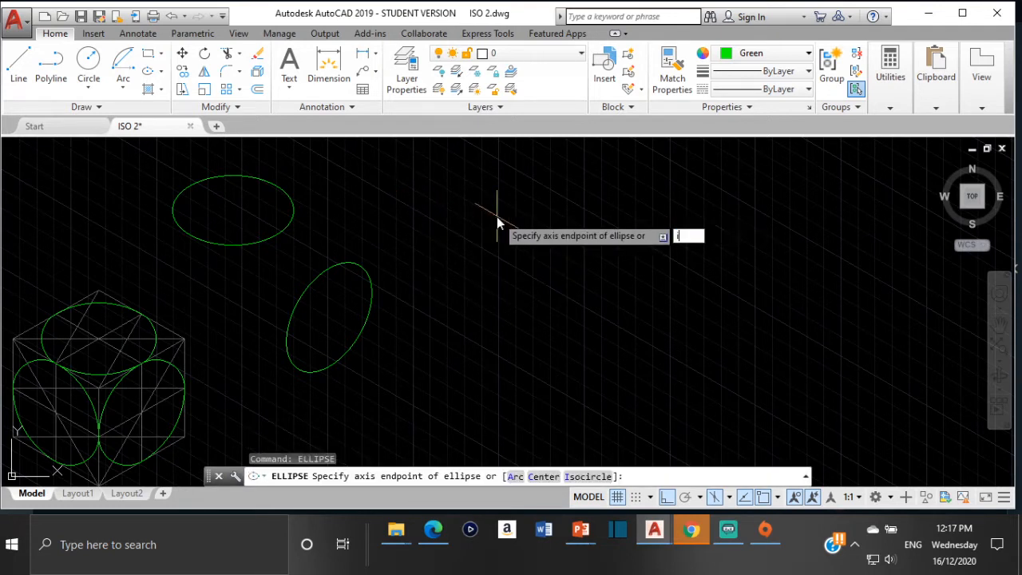
key("Return")
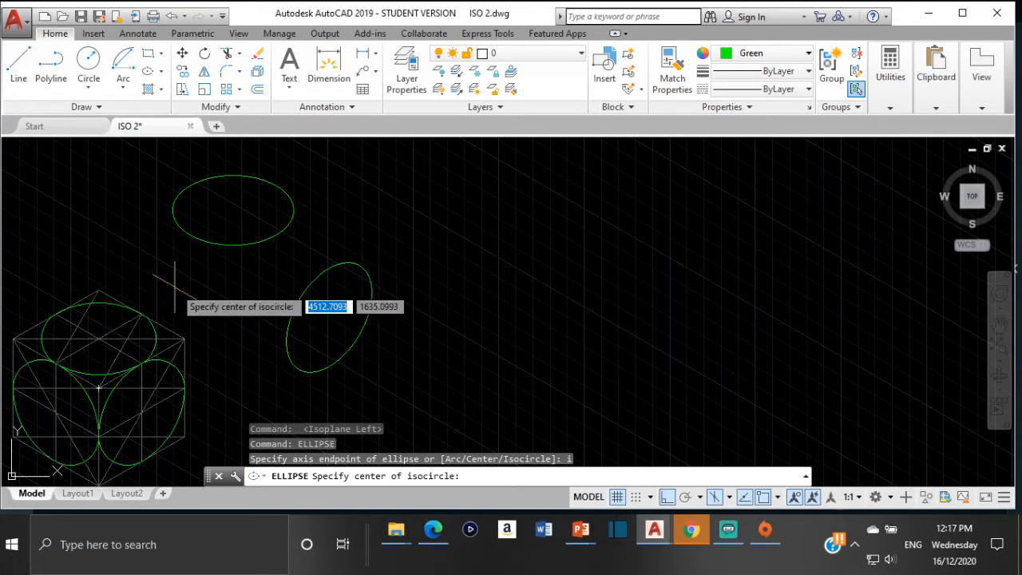
left_click(397, 171)
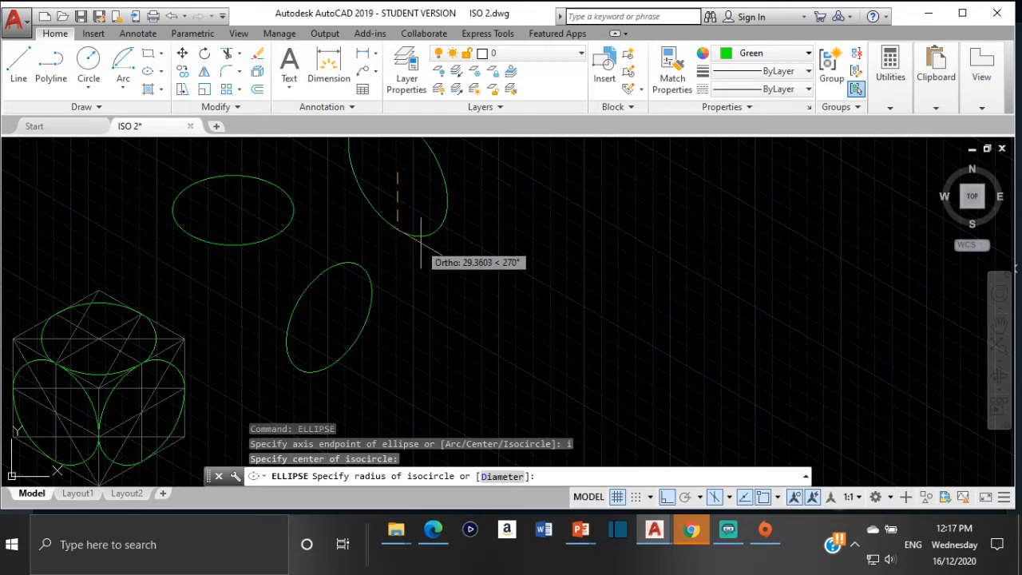
type("25")
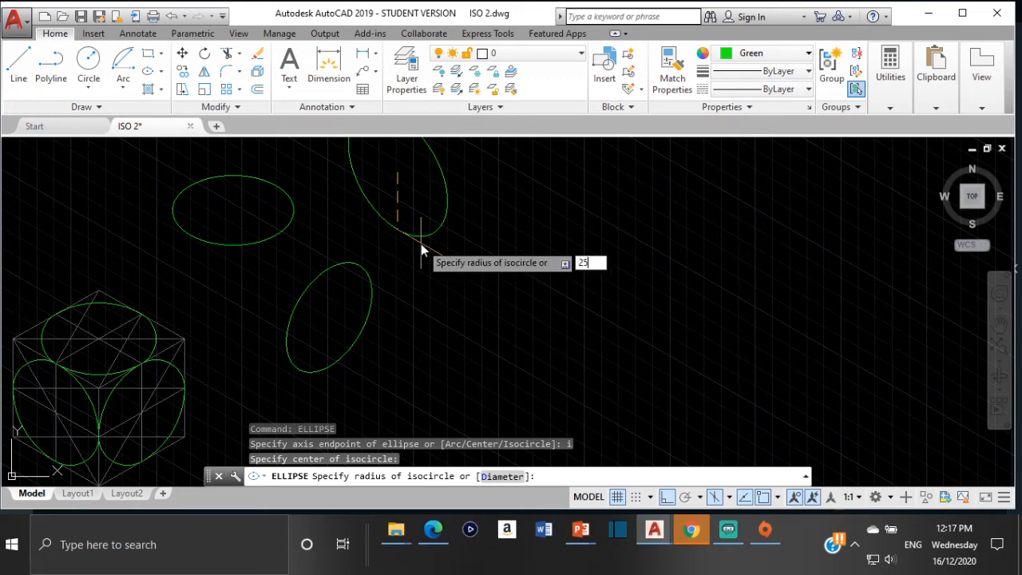
key("Return")
scroll(421, 242, "down", 4)
scroll(443, 242, "up", 2)
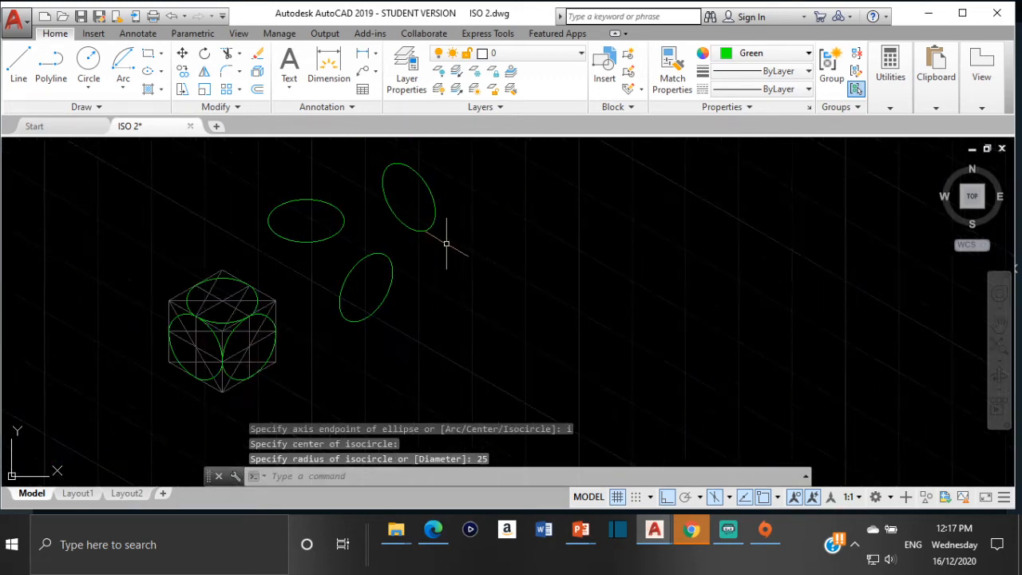
scroll(372, 233, "up", 2)
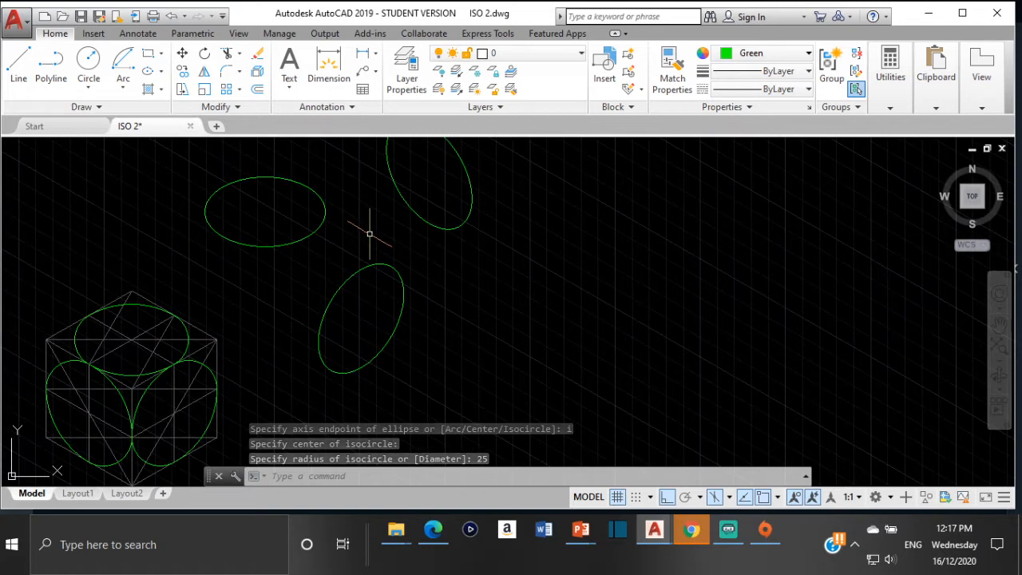
Step: Delete the three loose isocircles beside the isometric cube, keeping the ellipses on the cube's faces
scroll(275, 181, "down", 2)
mouse_move(211, 164)
left_mouse_down()
mouse_move(235, 232)
mouse_move(333, 358)
mouse_move(454, 229)
mouse_move(434, 159)
mouse_move(399, 145)
mouse_move(333, 142)
left_mouse_up()
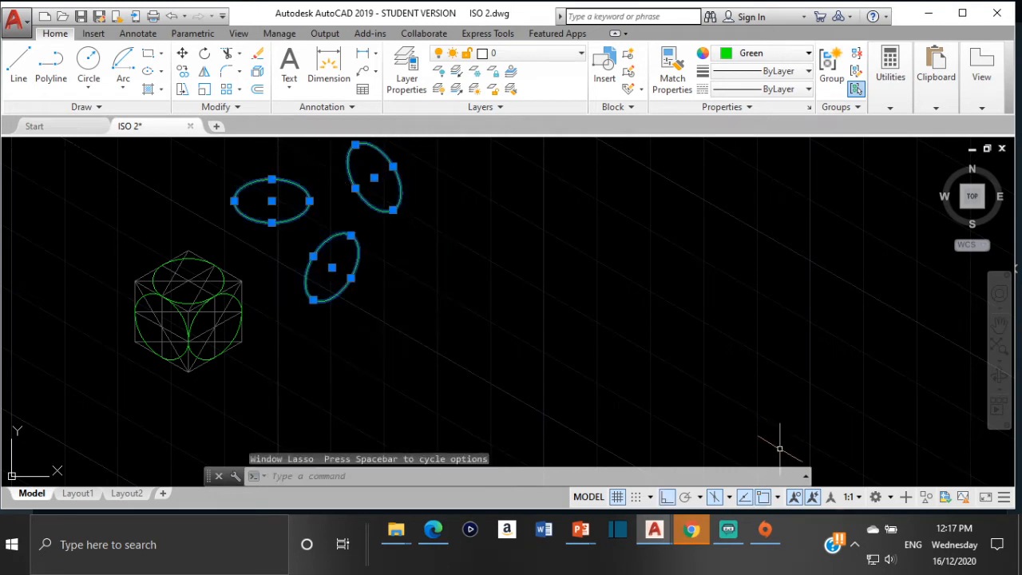
key("Delete")
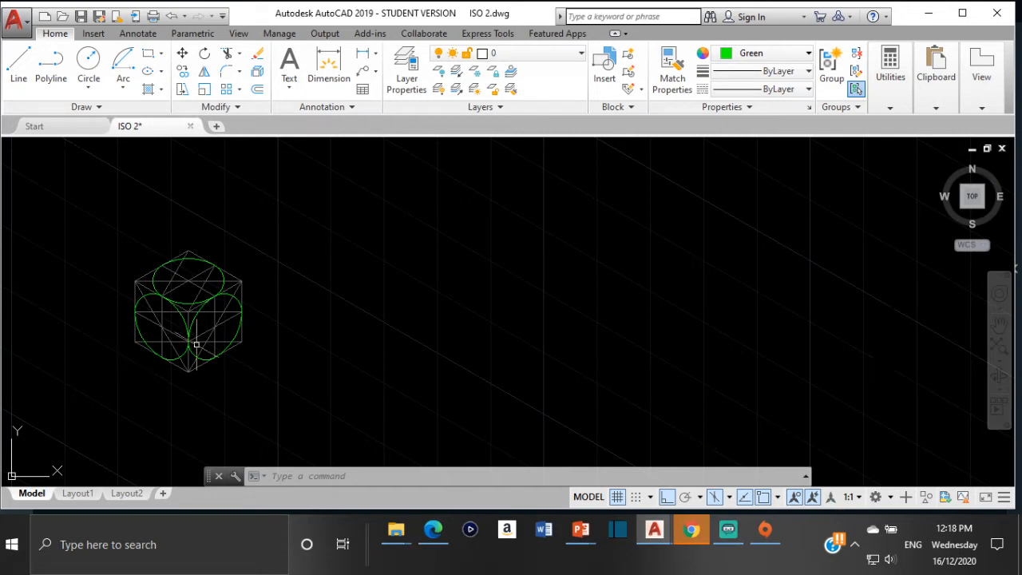
scroll(213, 343, "up", 4)
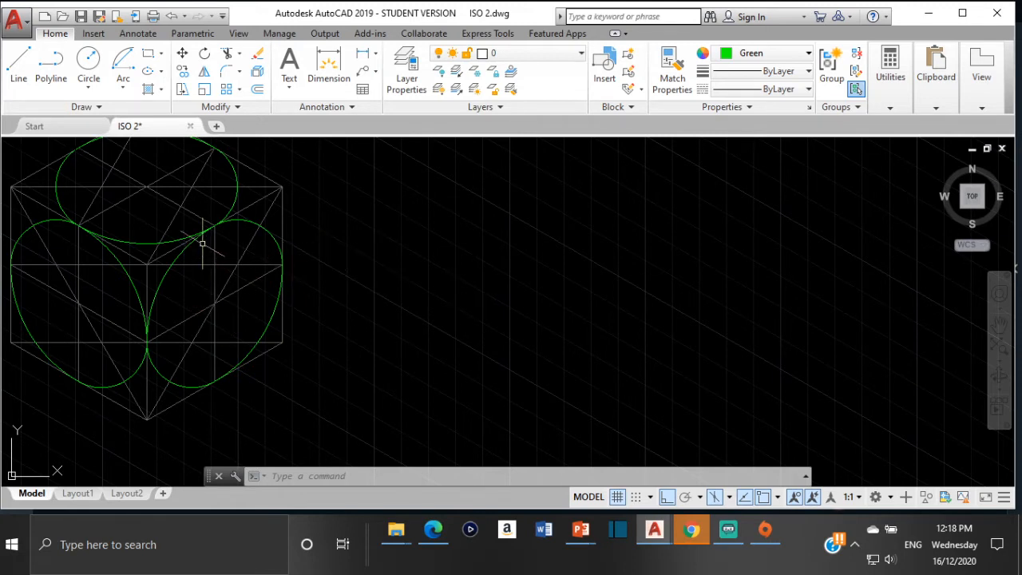
scroll(202, 243, "down", 2)
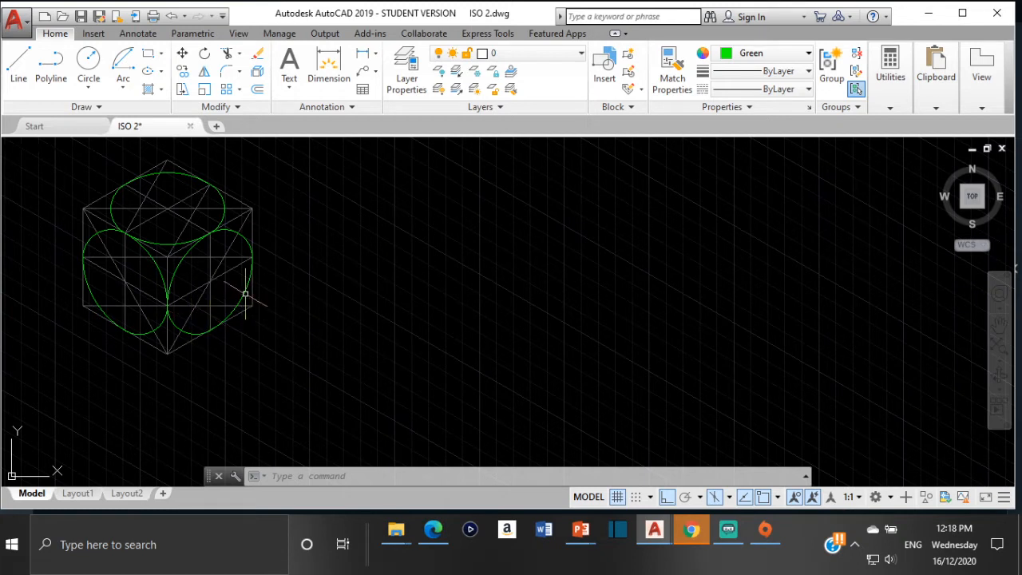
scroll(245, 291, "up", 2)
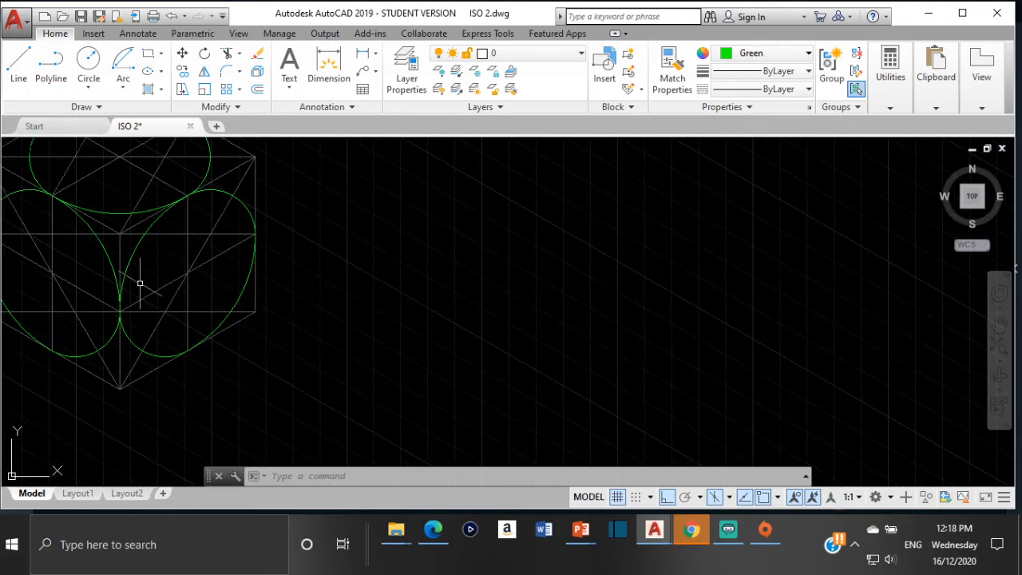
scroll(284, 243, "down", 3)
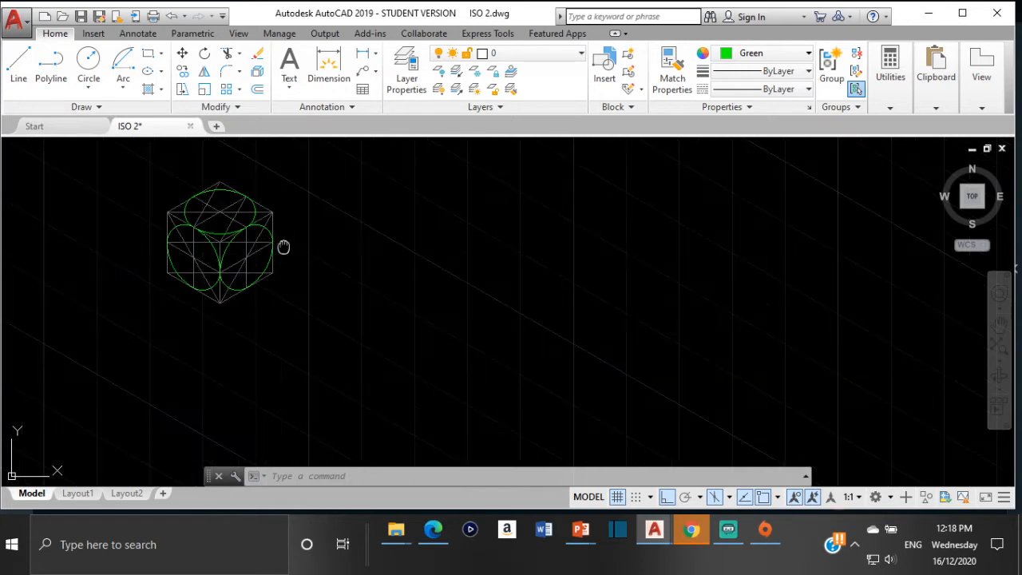
scroll(244, 280, "up", 2)
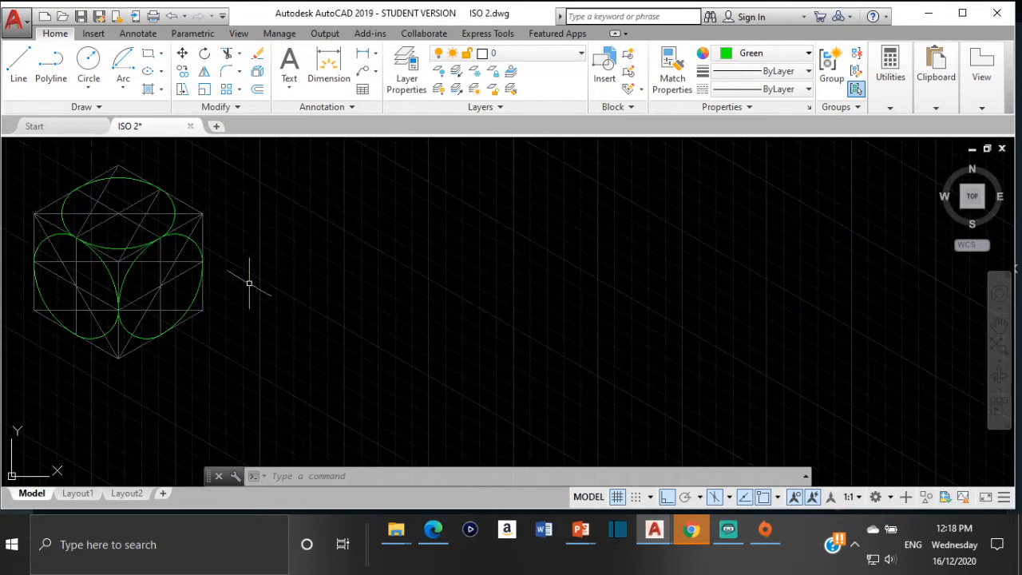
middle_click_drag(261, 338, 197, 337)
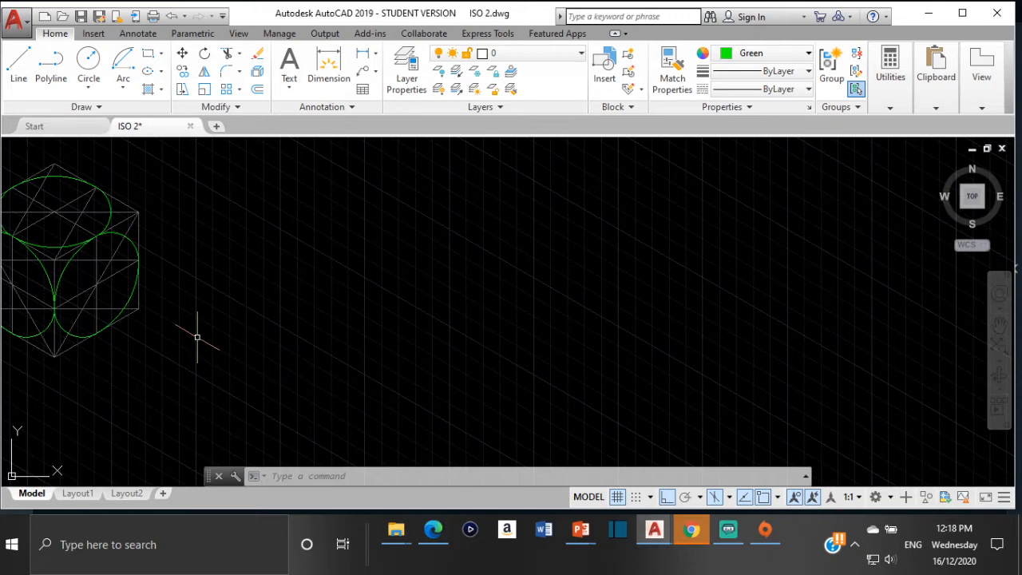
left_click(18, 78)
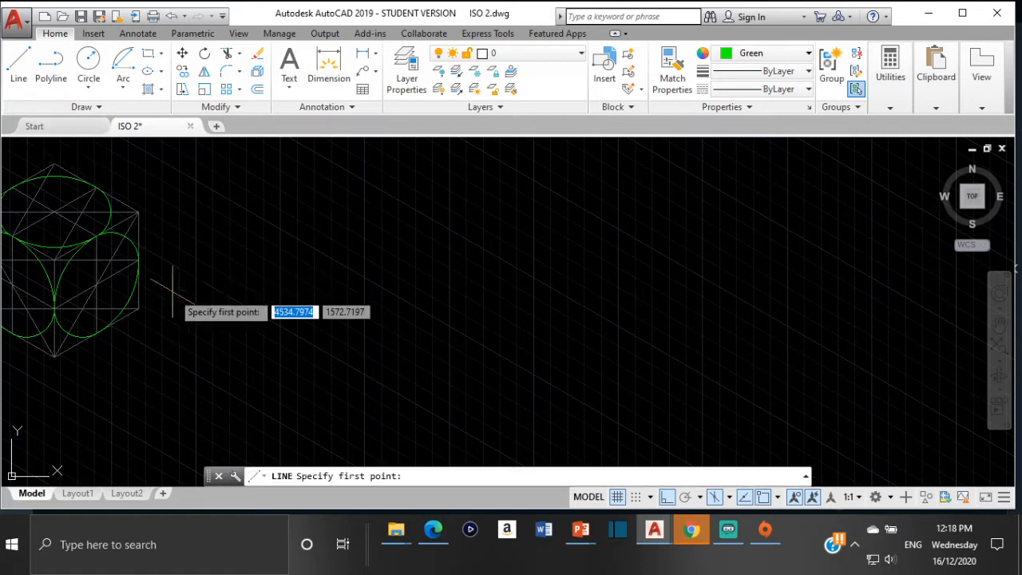
left_click(174, 314)
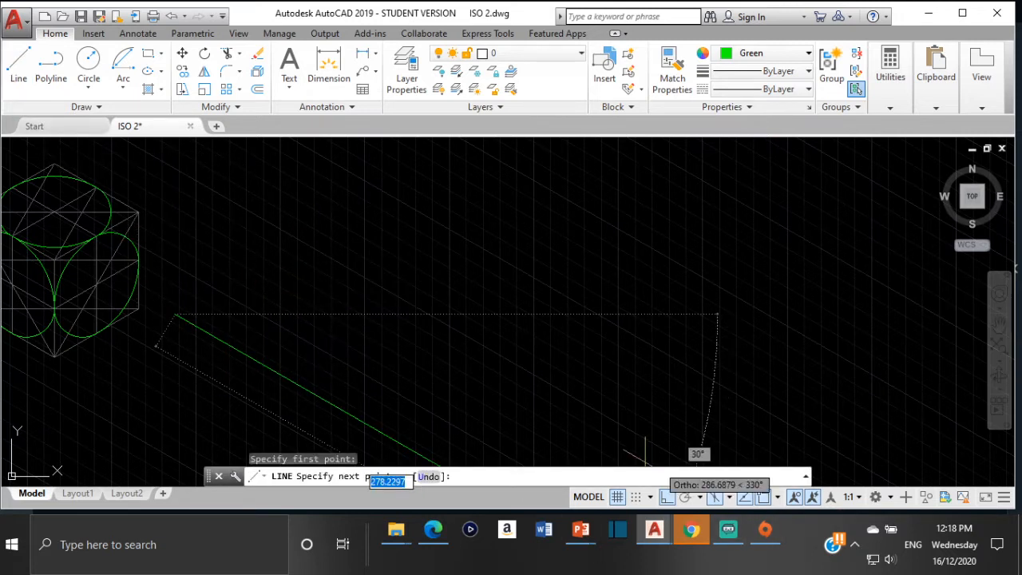
key("Escape")
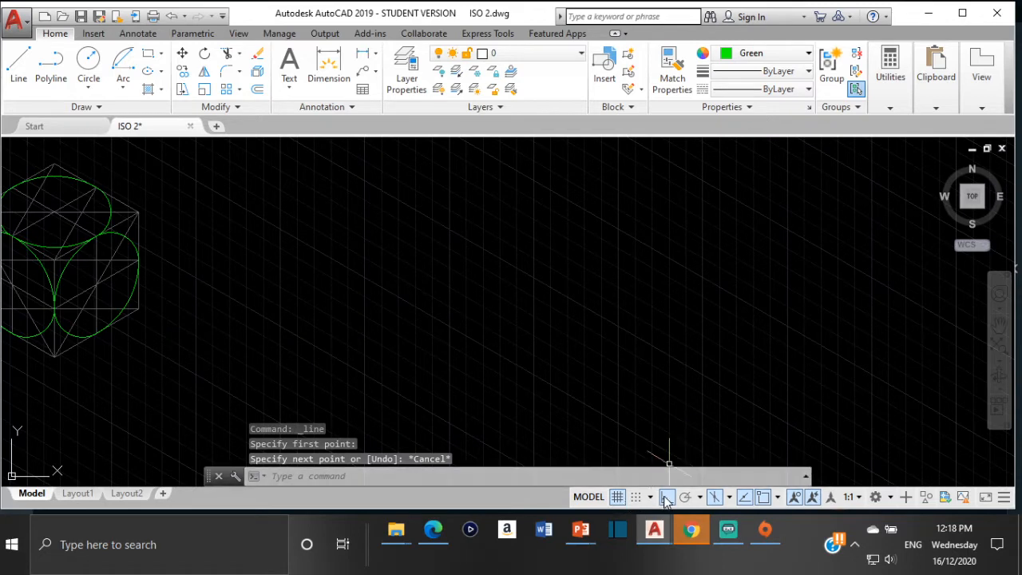
Step: Turn off isometric drafting and enable polar tracking with a 30-degree angle increment
left_click(714, 497)
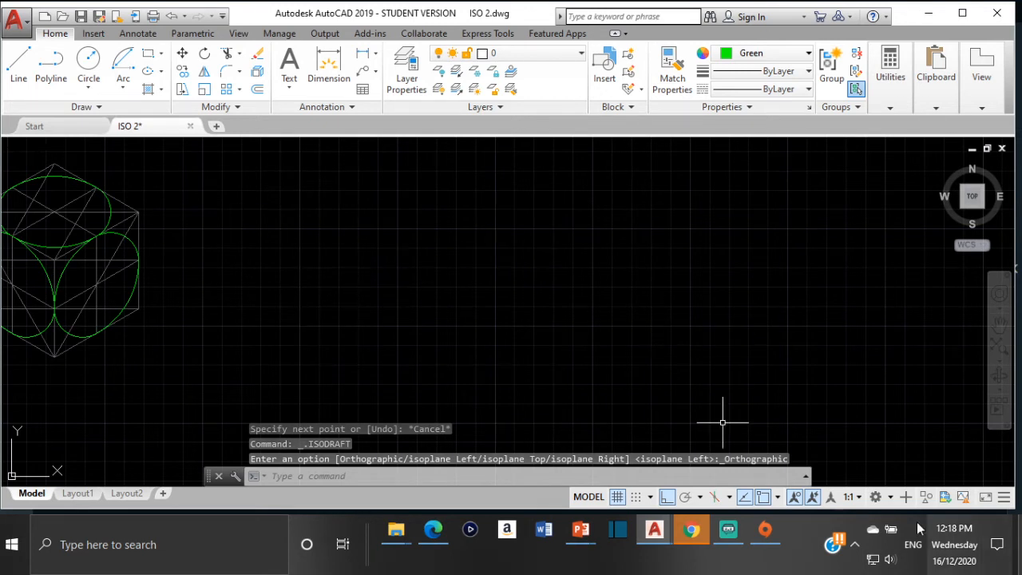
left_click(685, 497)
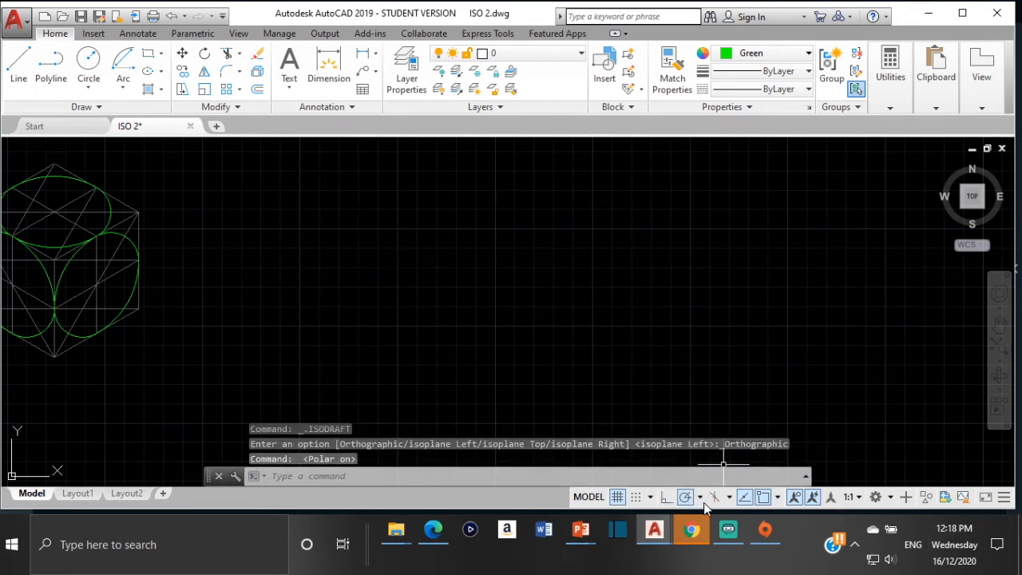
left_click(700, 497)
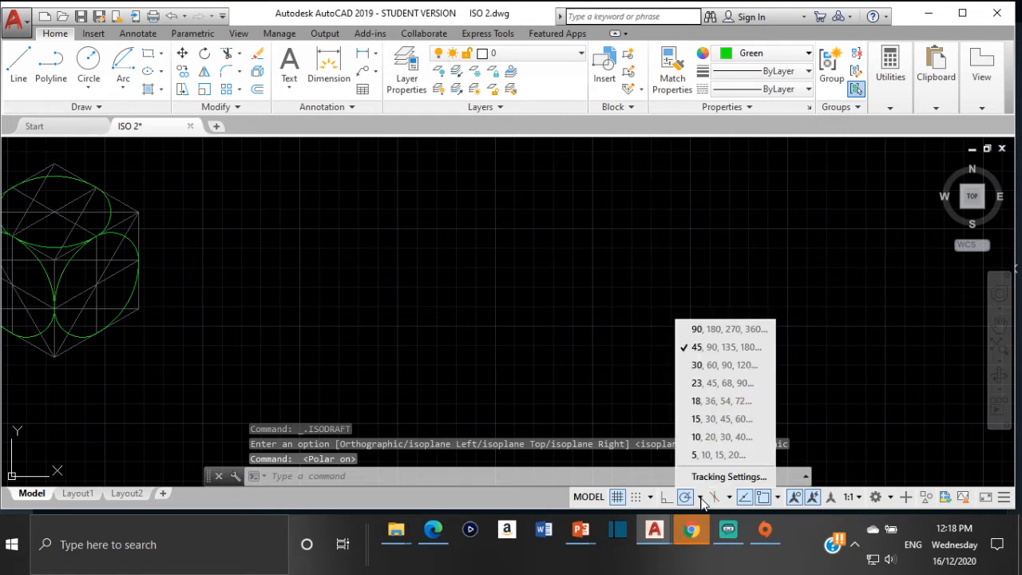
left_click(692, 365)
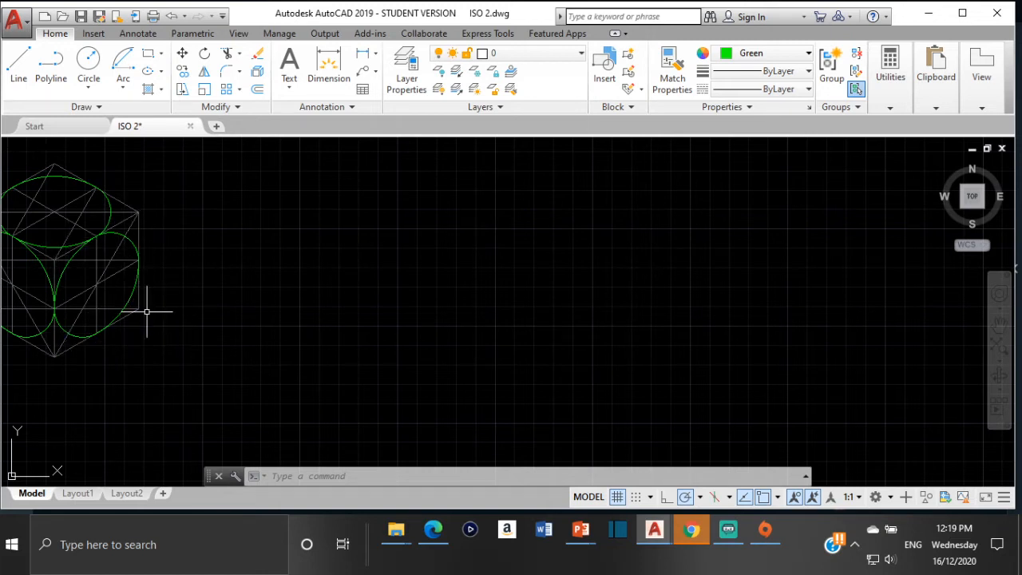
left_click(19, 69)
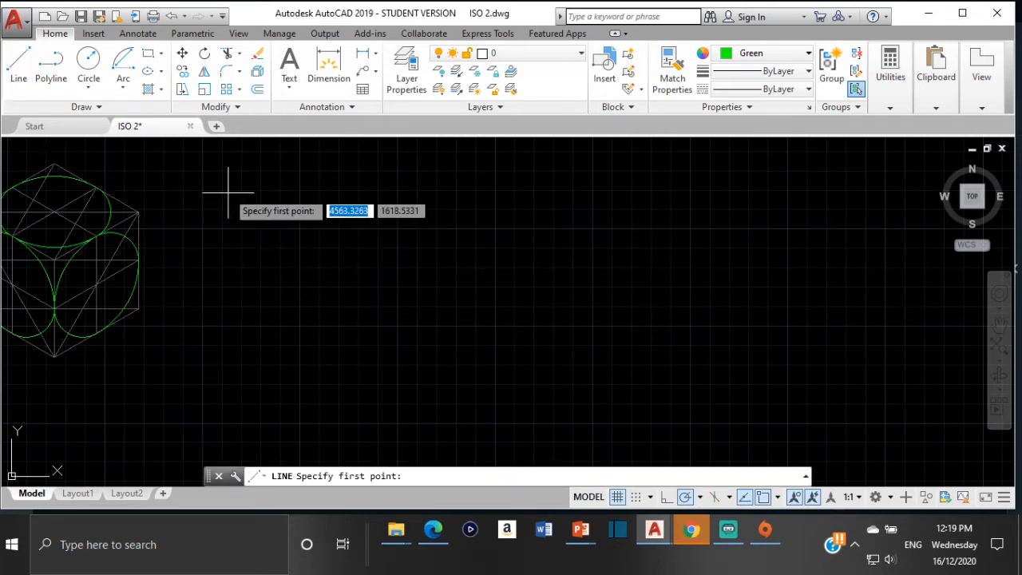
left_click(227, 191)
key("Escape")
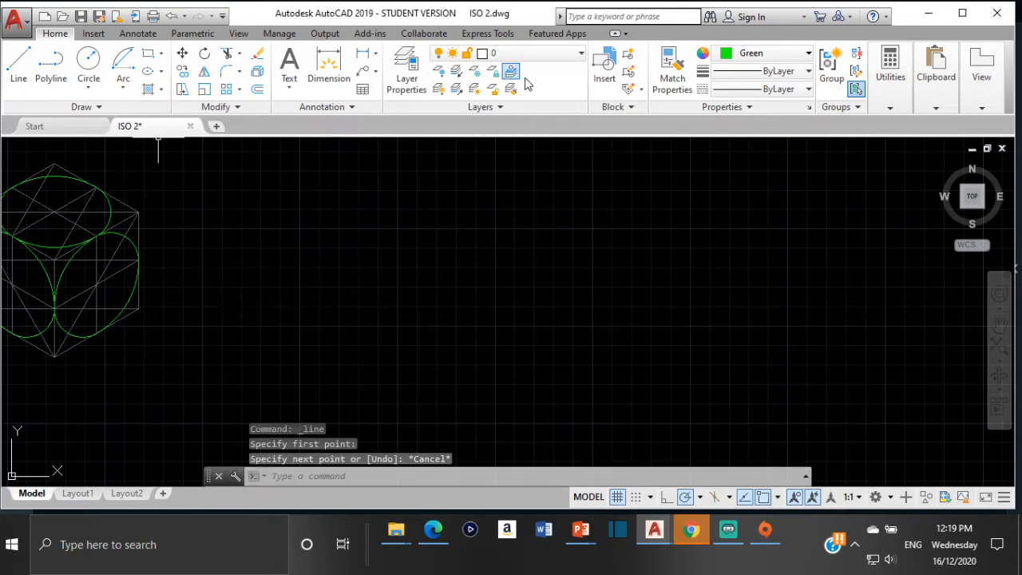
Step: Set the current colour to grey 99,100,102 and draw a vertical line 50 units downward in the empty area beside the cube
left_click(758, 53)
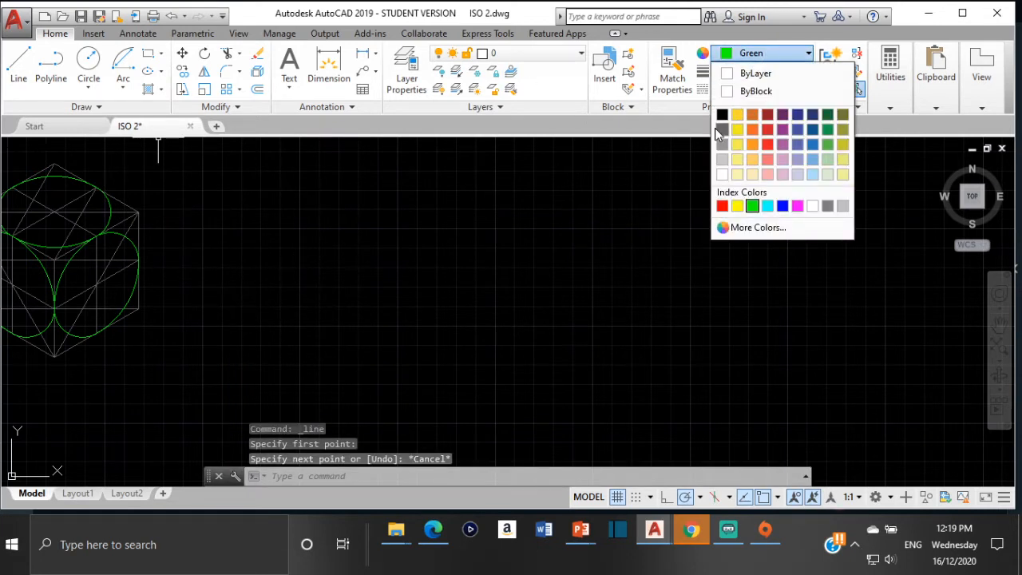
left_click(721, 129)
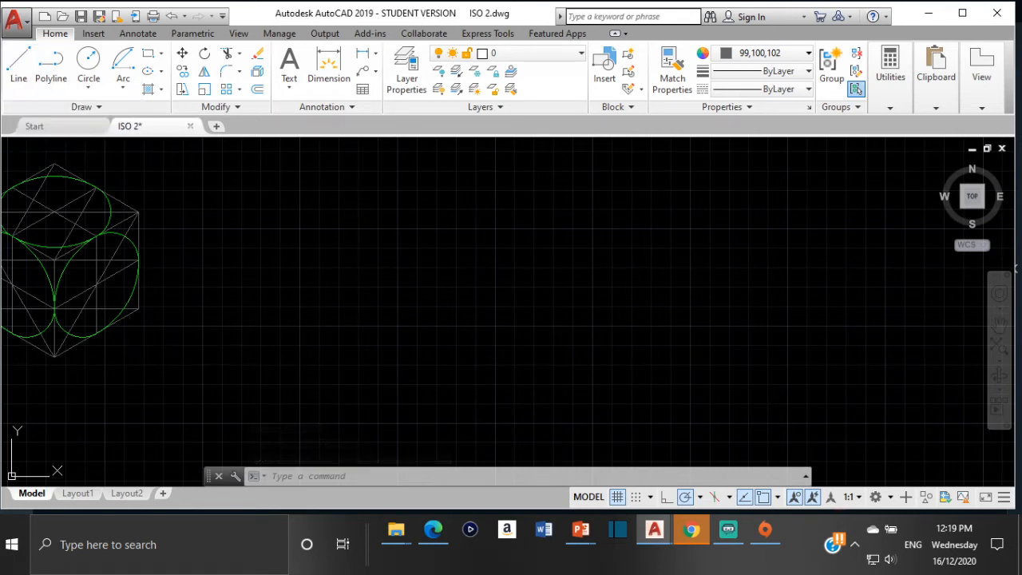
left_click(18, 64)
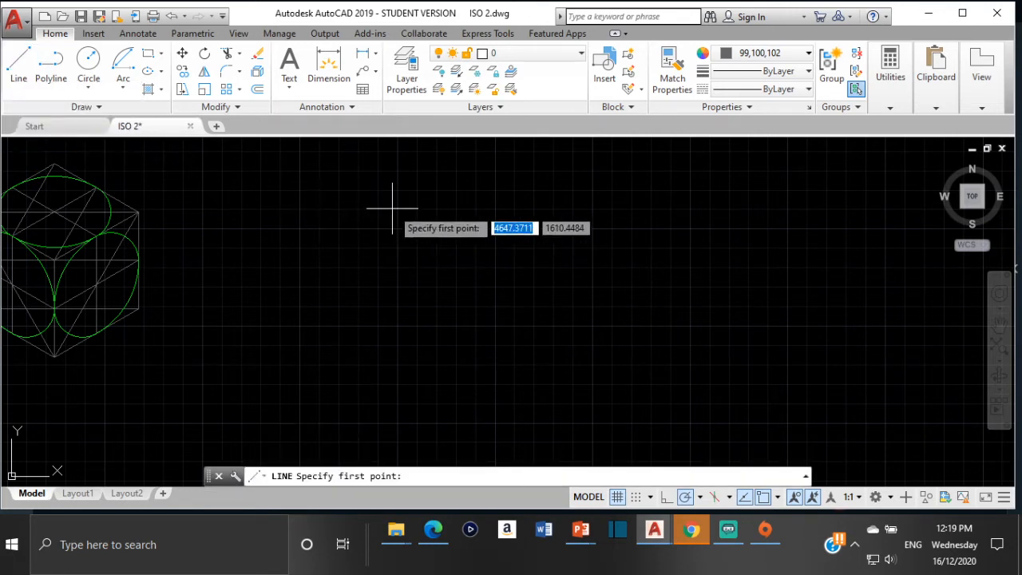
left_click(392, 208)
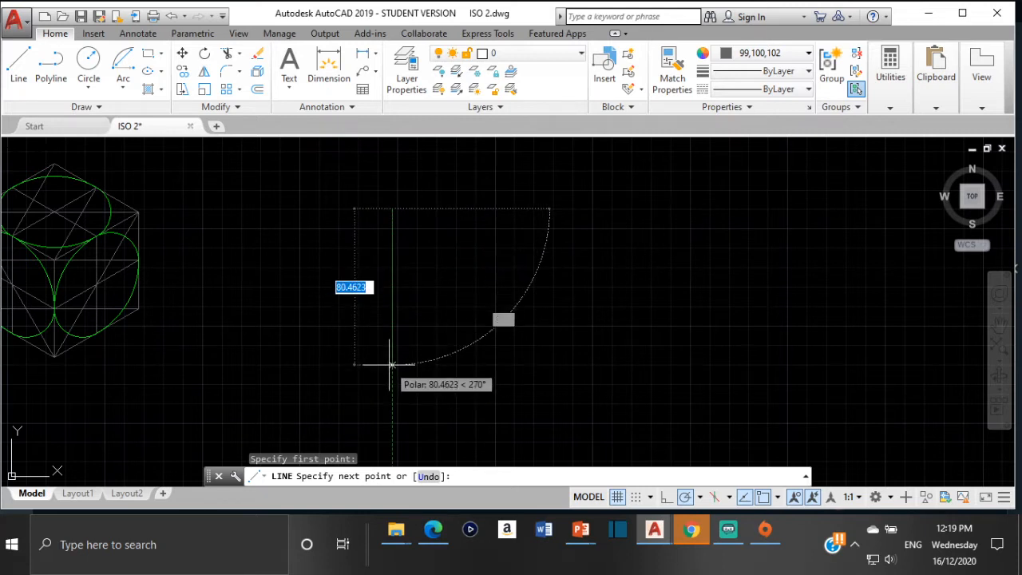
type("5")
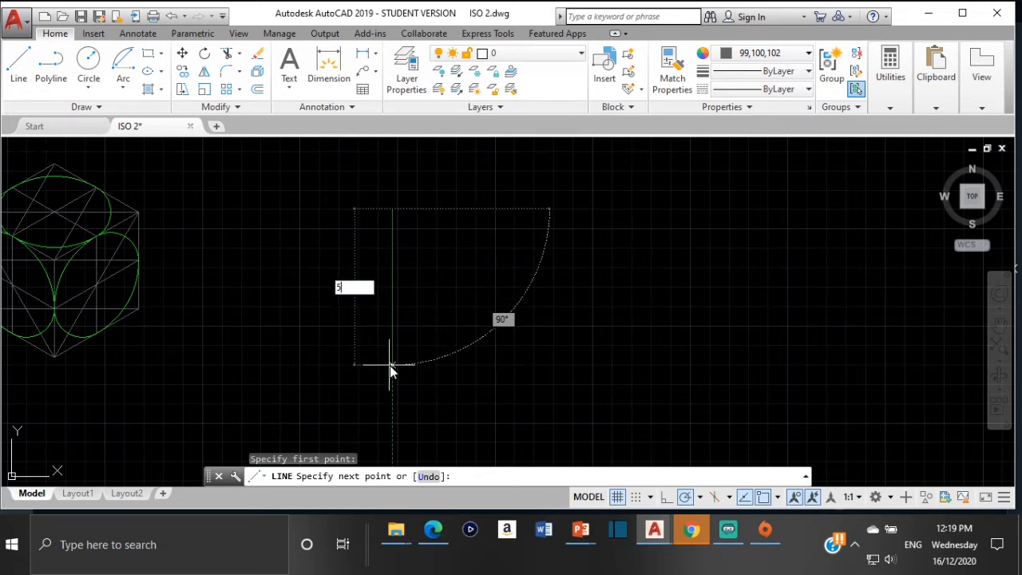
key("Return")
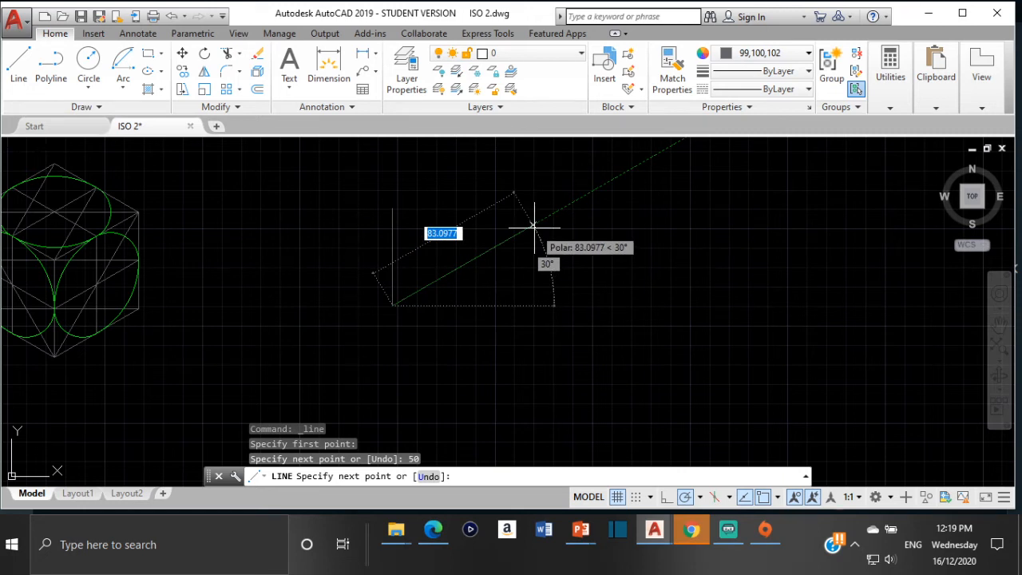
Step: Complete the rhombus with a 50-unit edge at 30 degrees, a 50-unit edge straight up, and a closing edge to the starting corner
type("50")
key("Return")
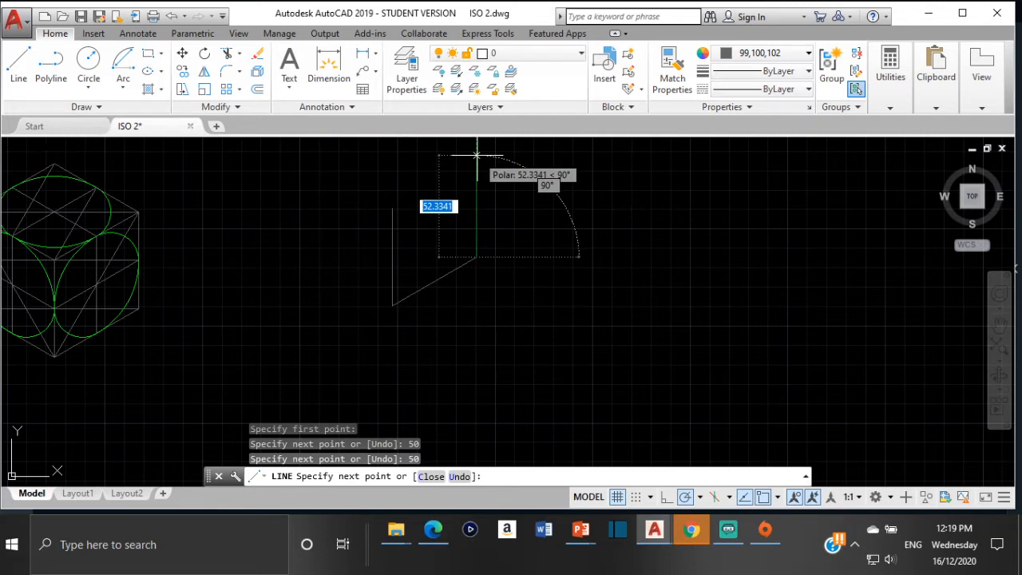
type("50")
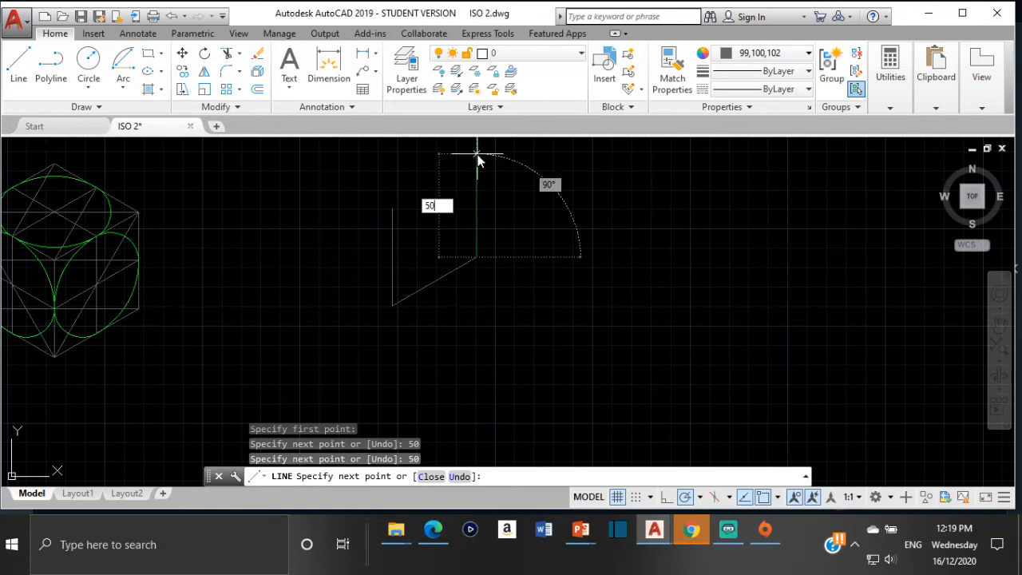
key("Return")
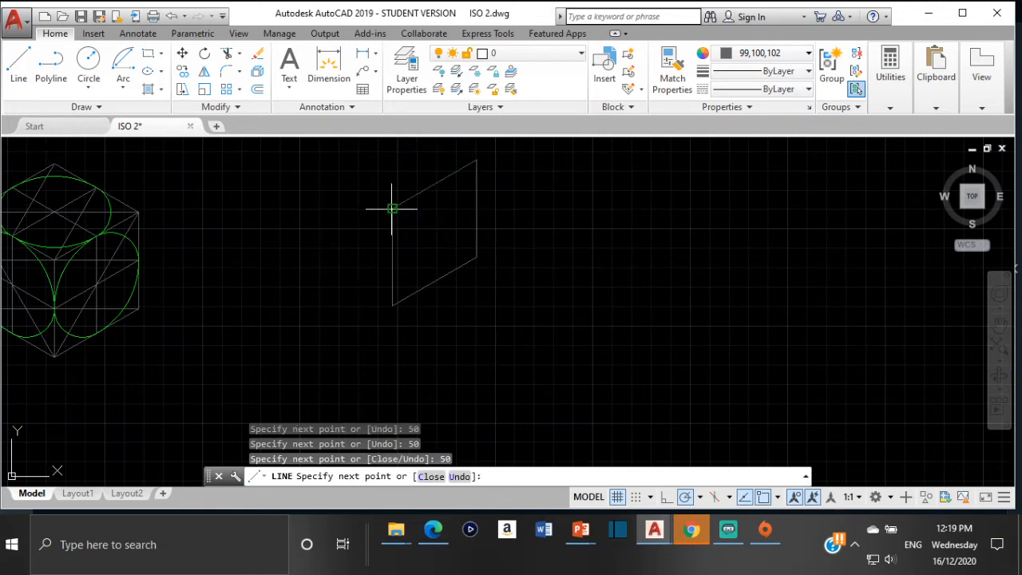
left_click(392, 209)
key("Escape")
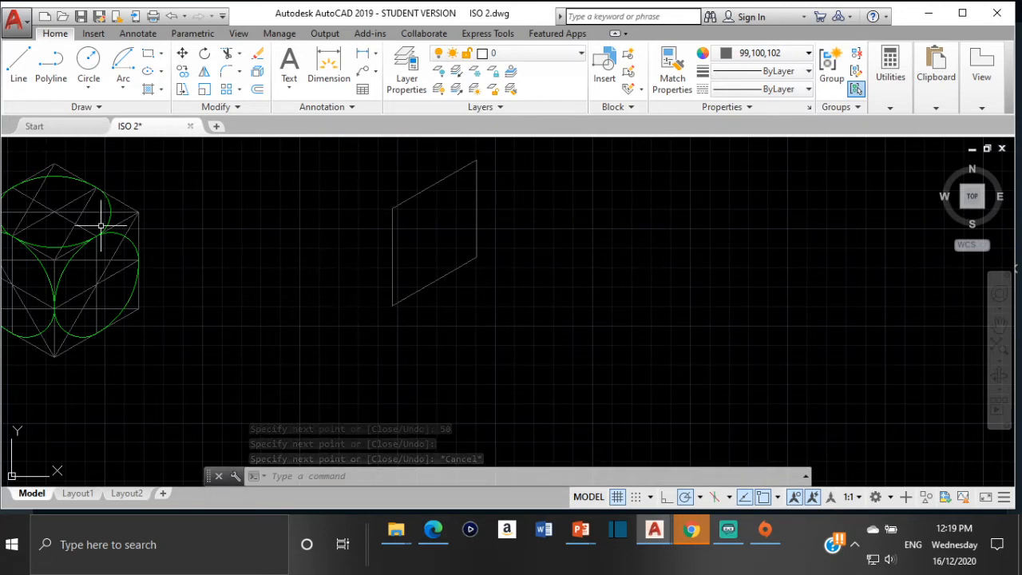
Step: Draw two centre lines across the new rhombus, joining the midpoints of its opposite edges
left_click(19, 68)
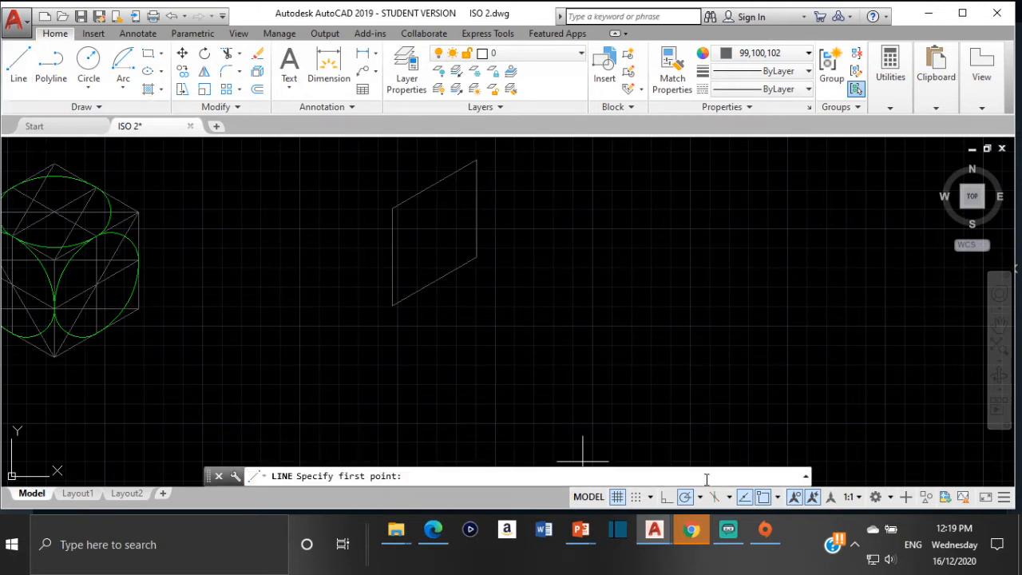
left_click(775, 497)
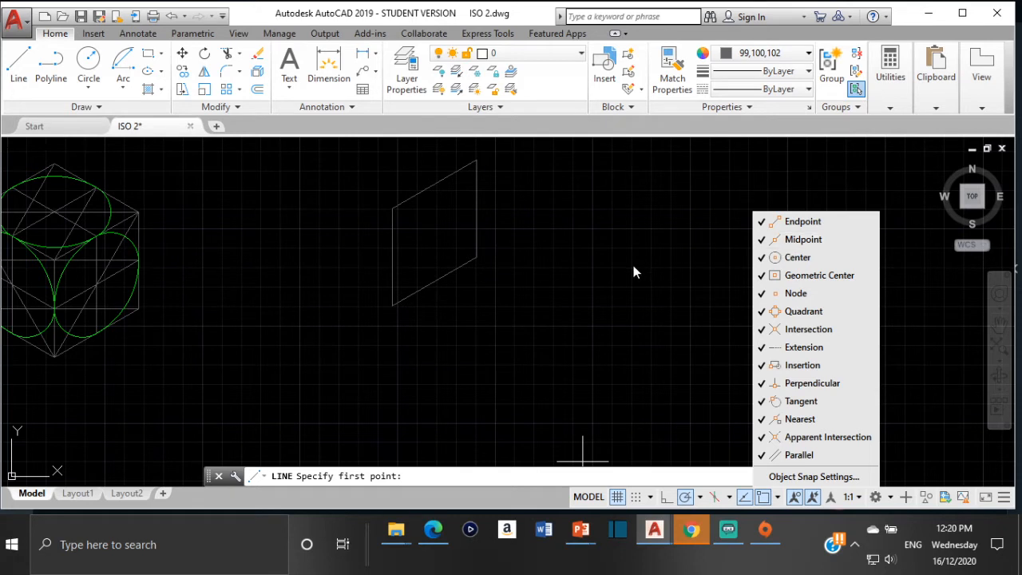
left_click(433, 187)
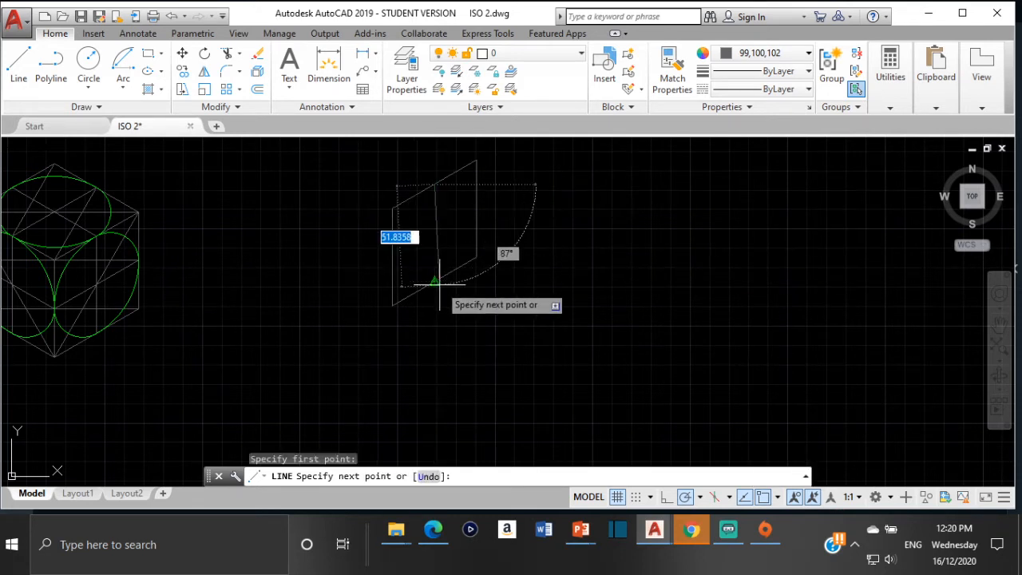
left_click(433, 281)
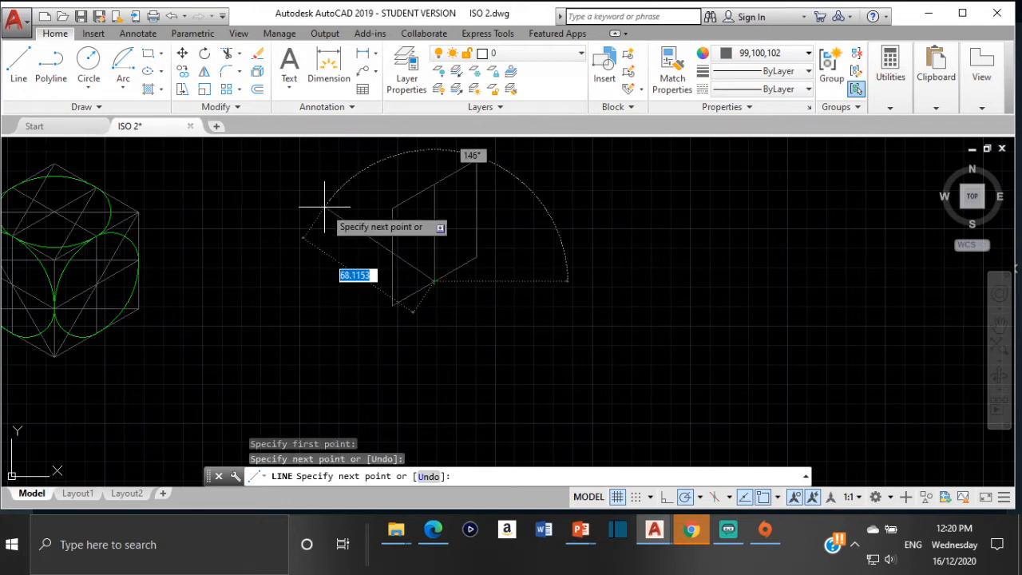
key("space")
key("space")
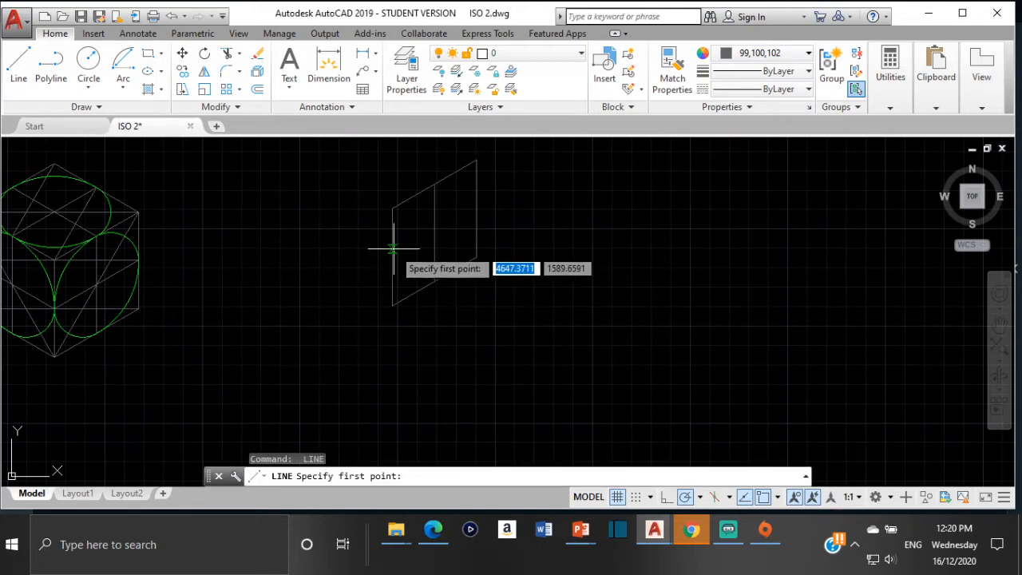
left_click(392, 257)
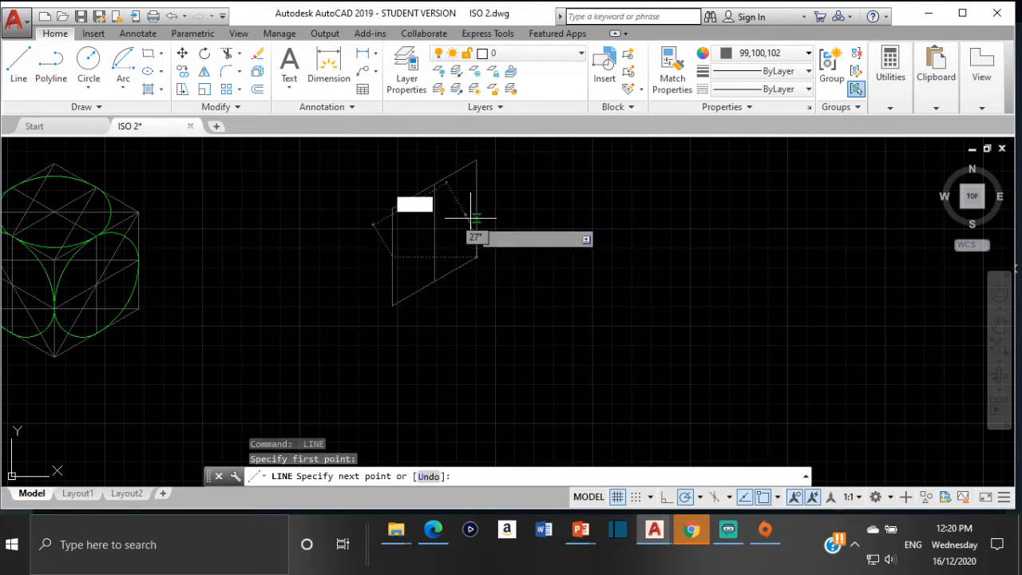
left_click(476, 208)
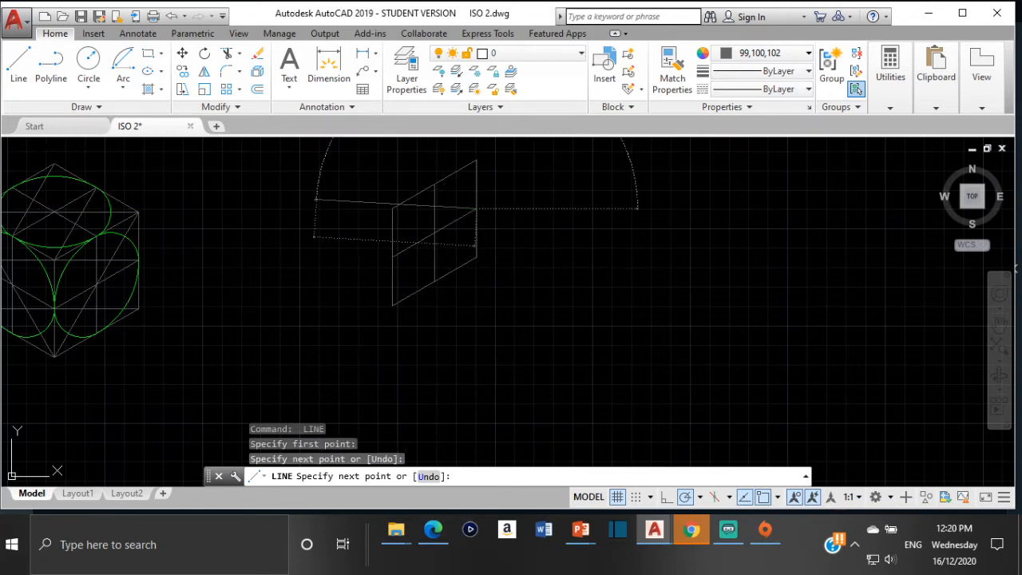
key("Escape")
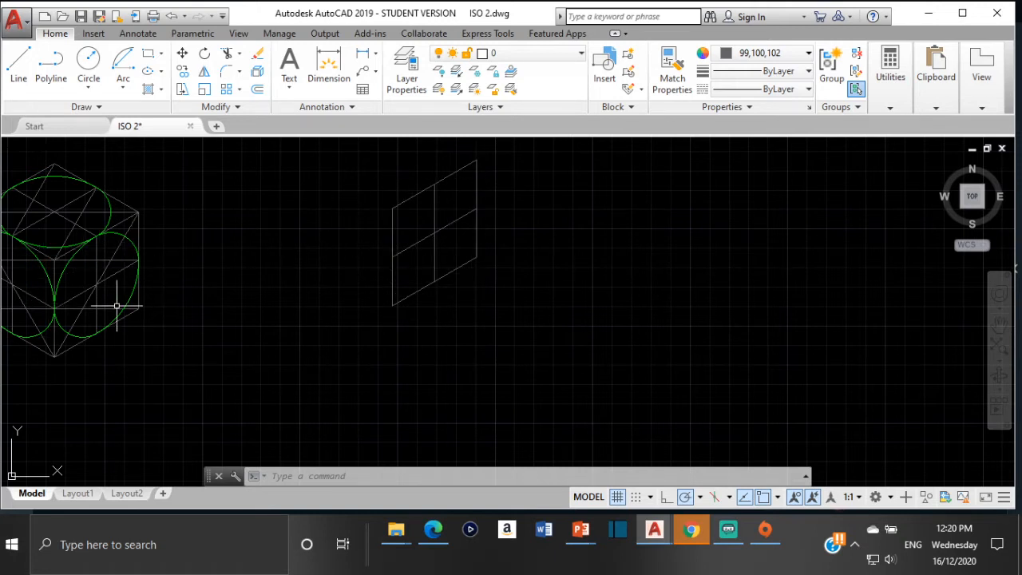
Step: Draw the rhombus's long diagonal from its upper-right corner to its lower-left corner
scroll(95, 304, "up", 5)
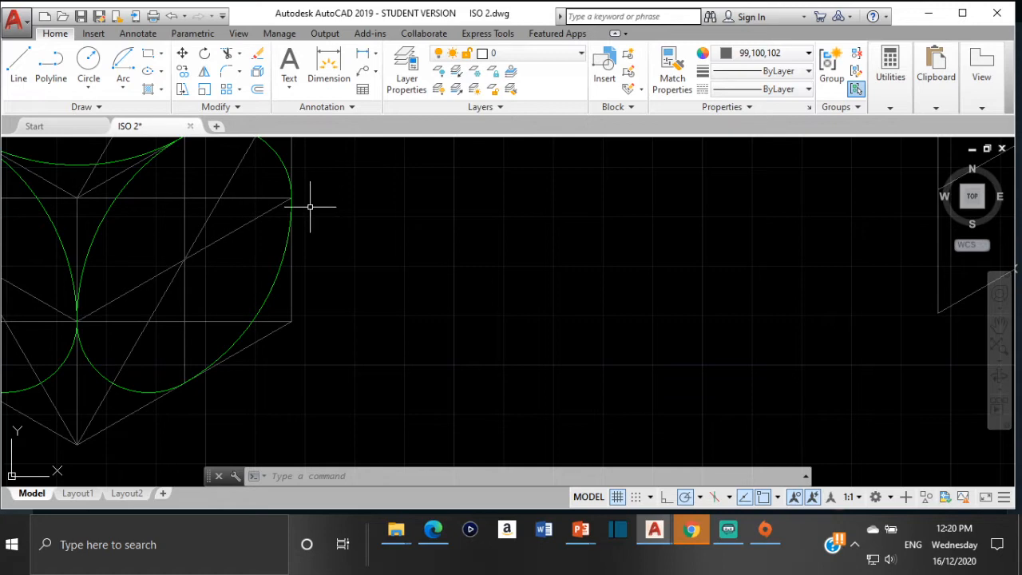
scroll(310, 207, "down", 3)
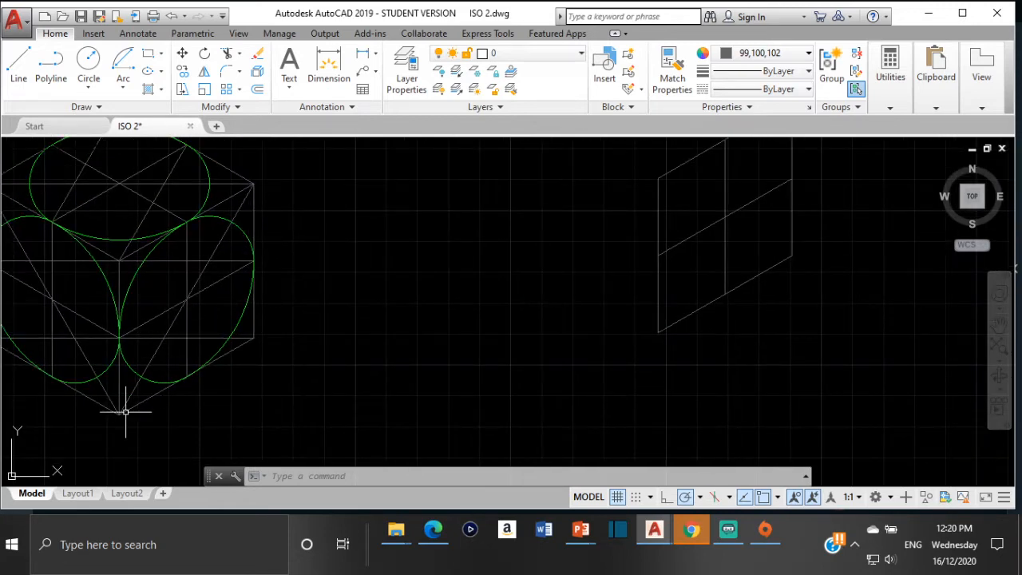
middle_click_drag(347, 346, 280, 380)
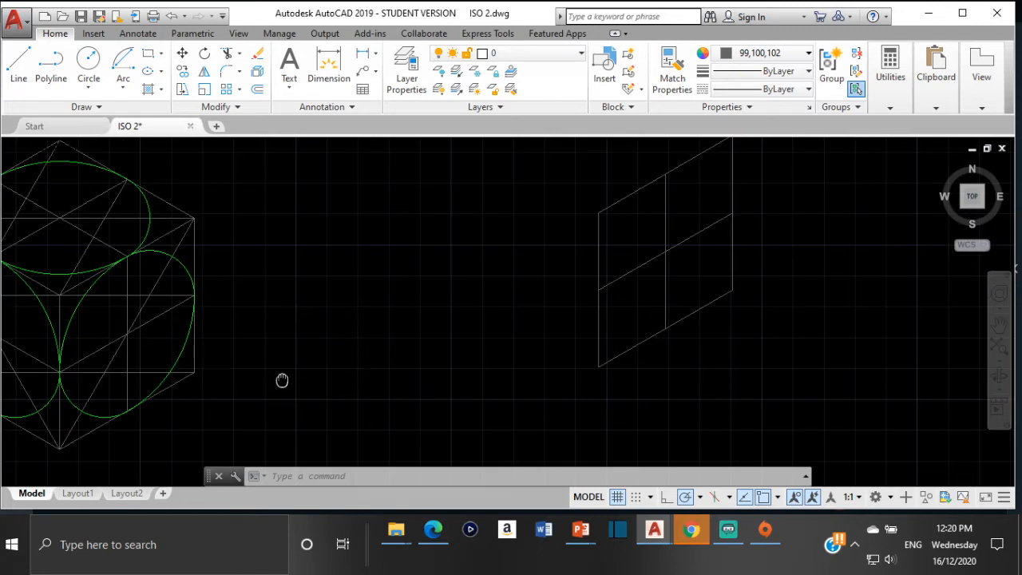
left_click(18, 64)
middle_click_drag(693, 193, 628, 235)
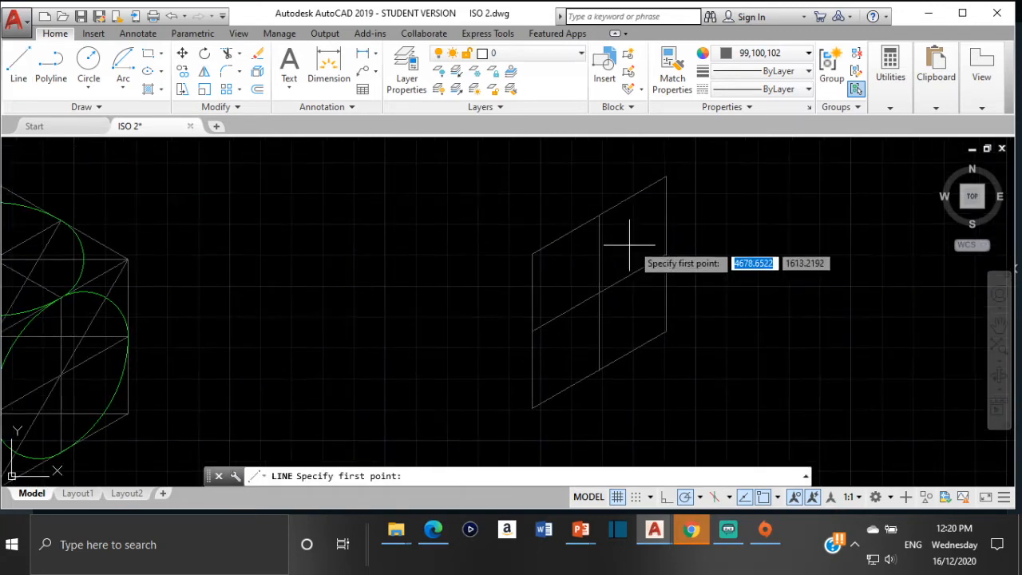
left_click(664, 177)
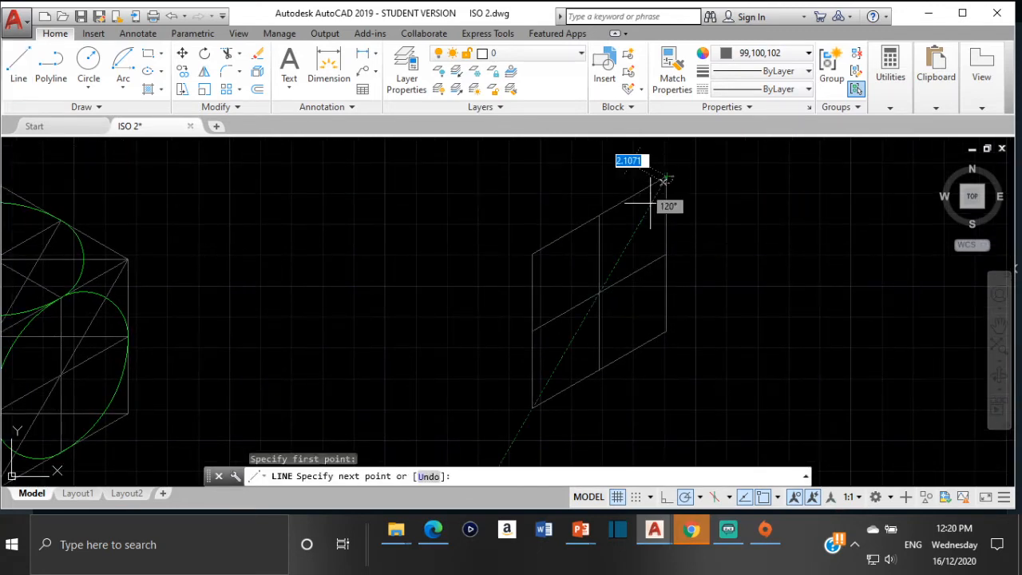
left_click(533, 407)
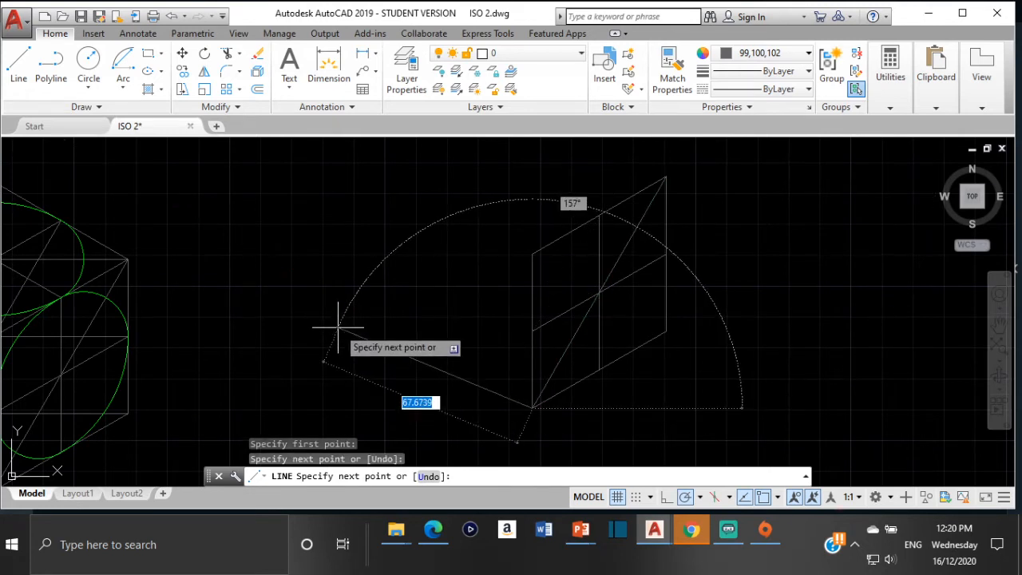
key("Escape")
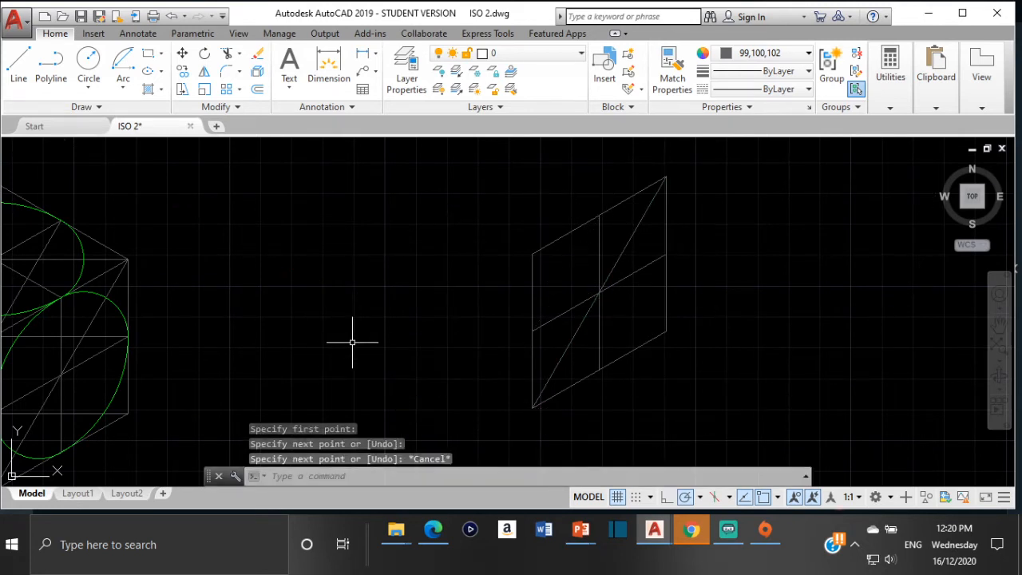
Step: Draw horizontal lines from the rhombus's upper-left corner to the right edge's midpoint and from the left edge's midpoint to the lower-right corner
left_click(24, 68)
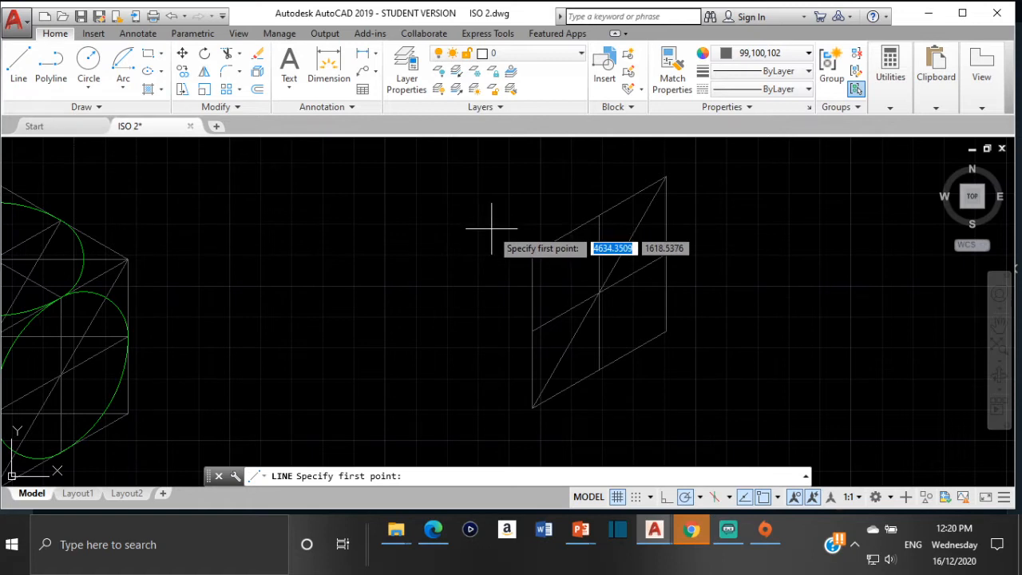
left_click(532, 254)
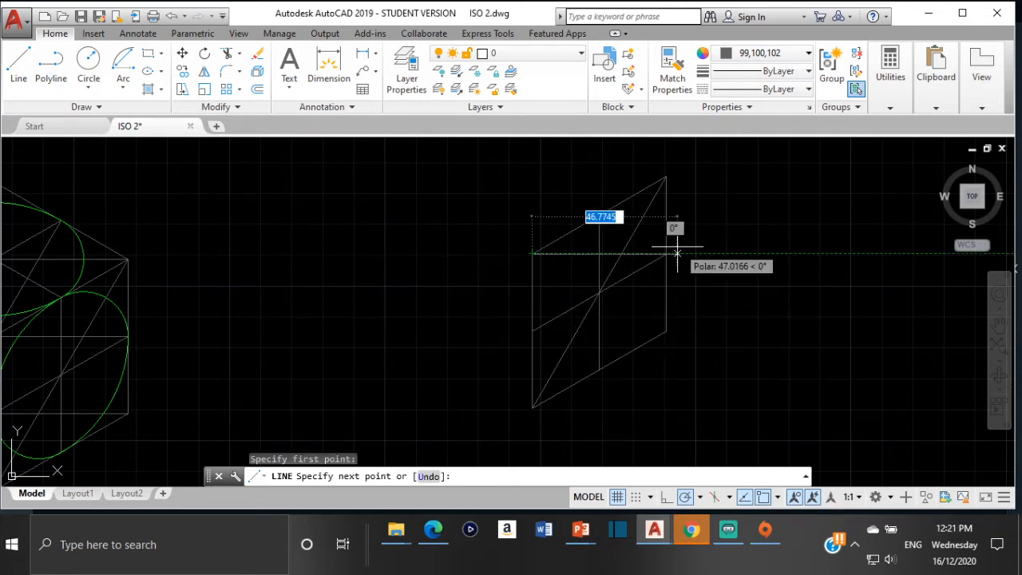
left_click(660, 253)
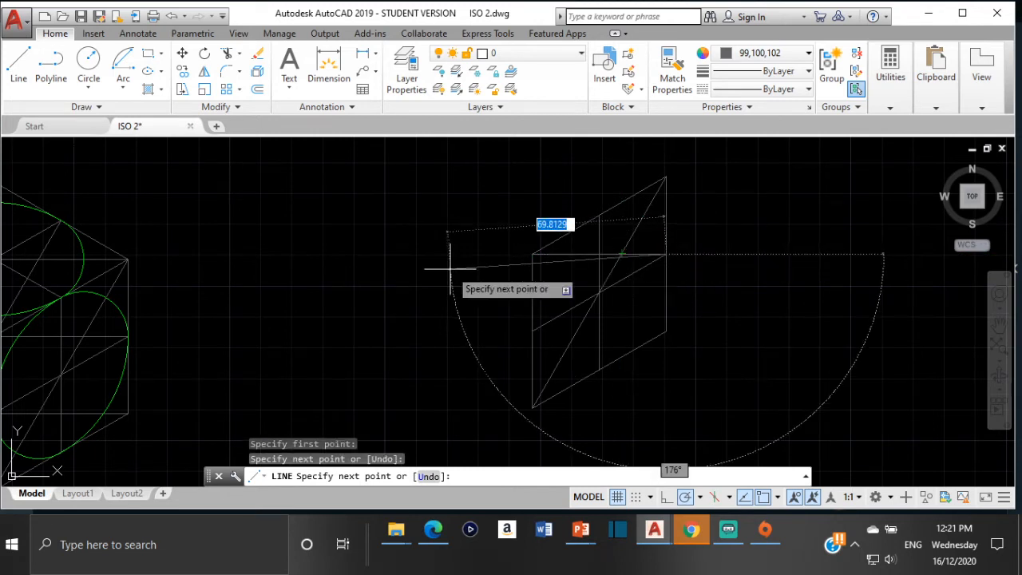
key("Return")
key("Return")
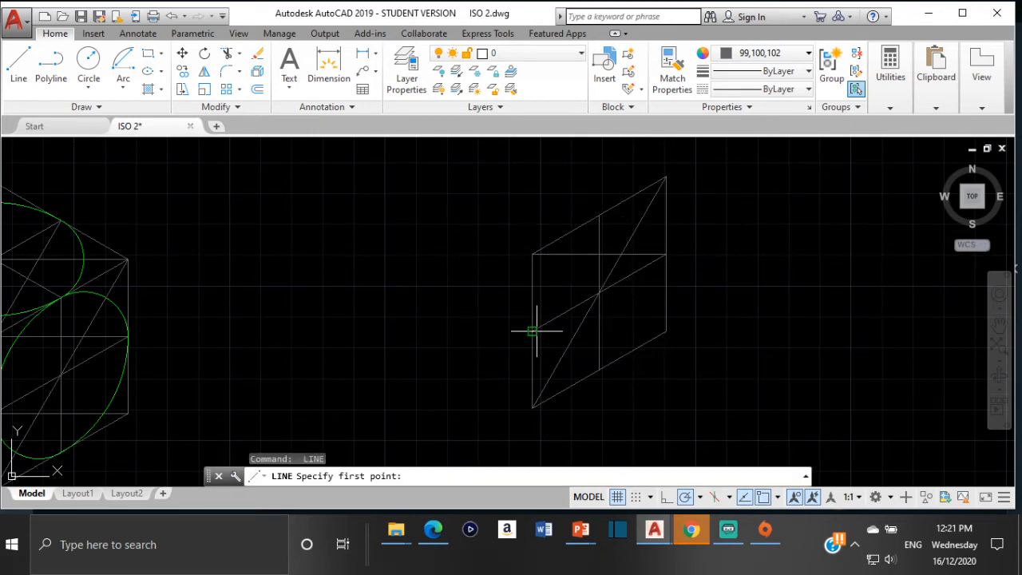
left_click(533, 330)
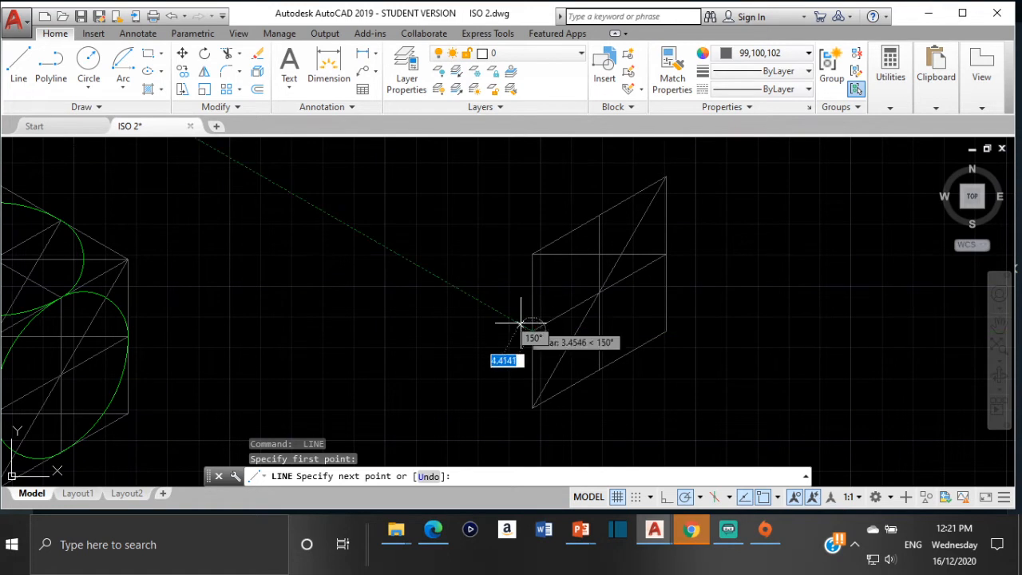
left_click(666, 331)
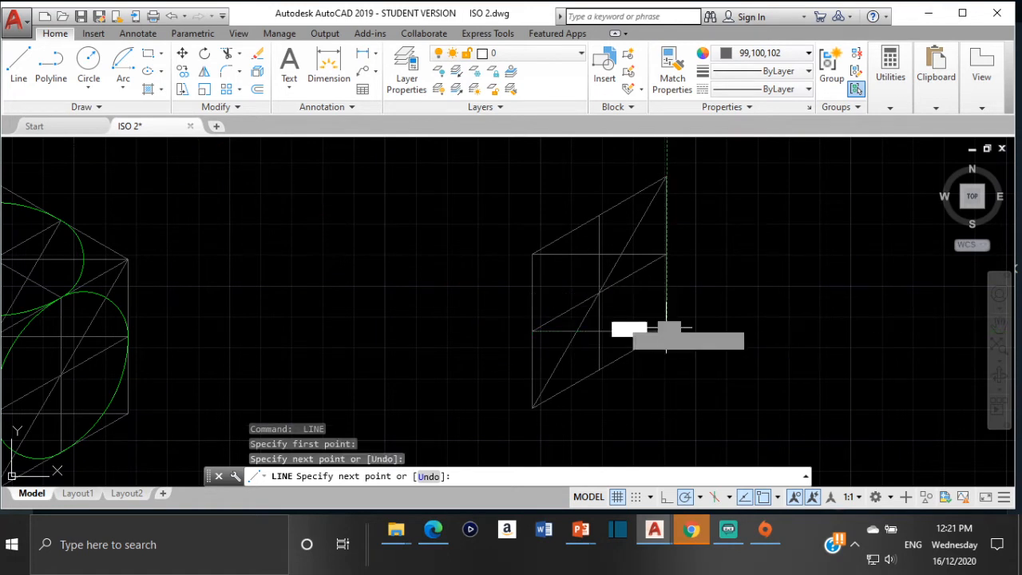
key("Escape")
Step: Set the current object colour to Green
scroll(232, 337, "down", 2)
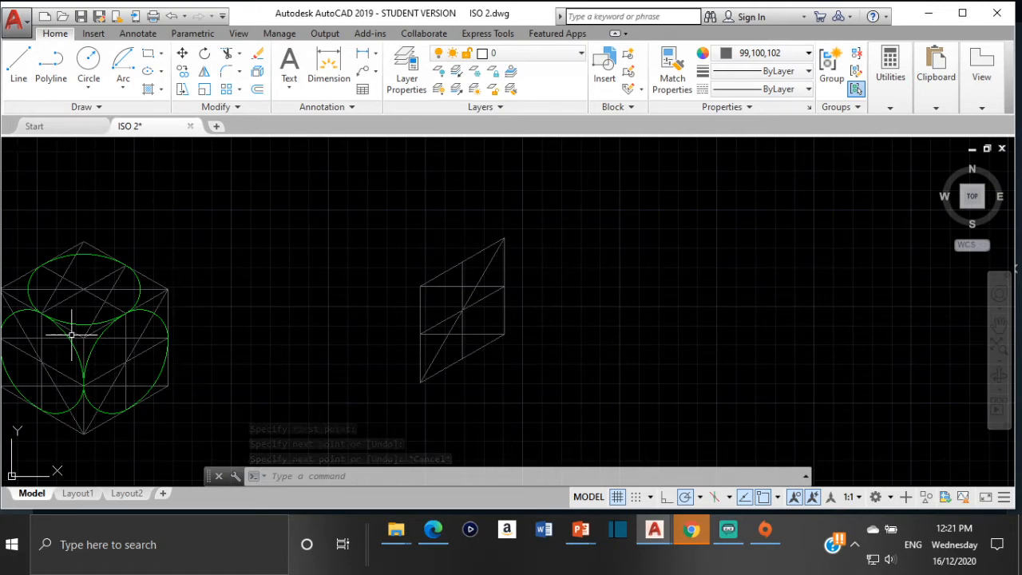
left_click(742, 55)
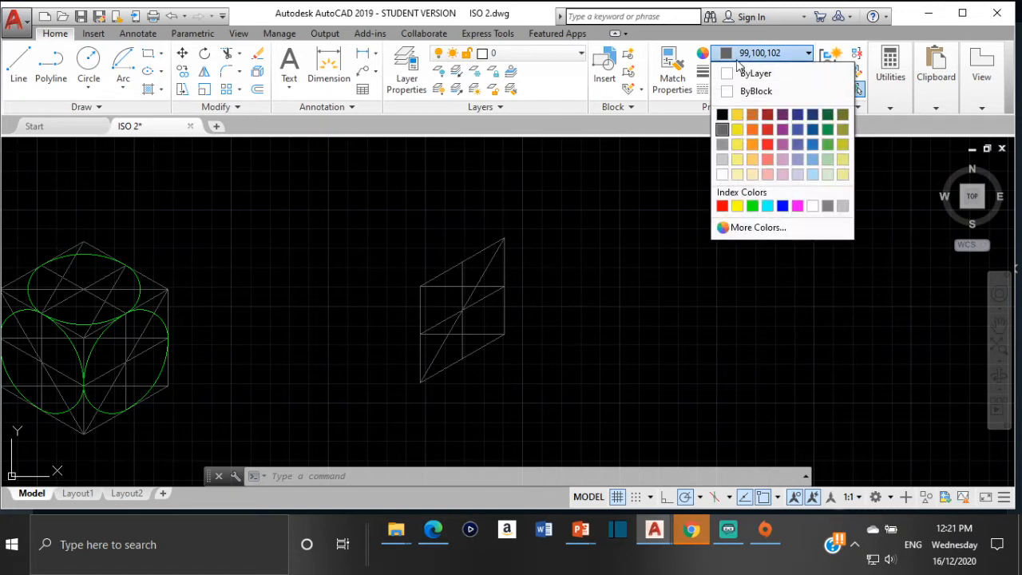
left_click(752, 206)
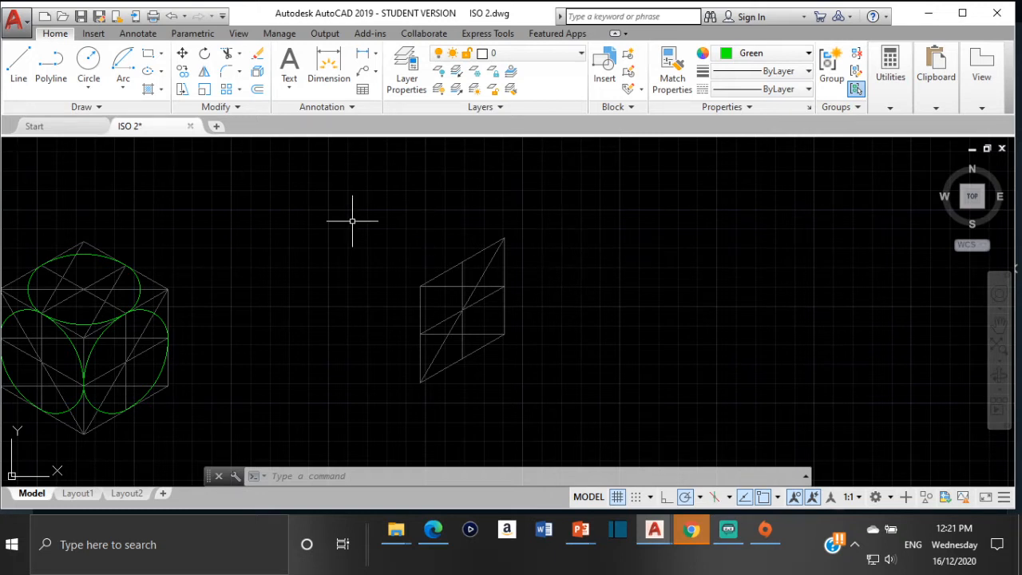
Step: Draw a Start, Center, Length arc from the right edge's midpoint to the upper edge's midpoint, centred where the long diagonal crosses the upper horizontal line
scroll(532, 311, "up", 2)
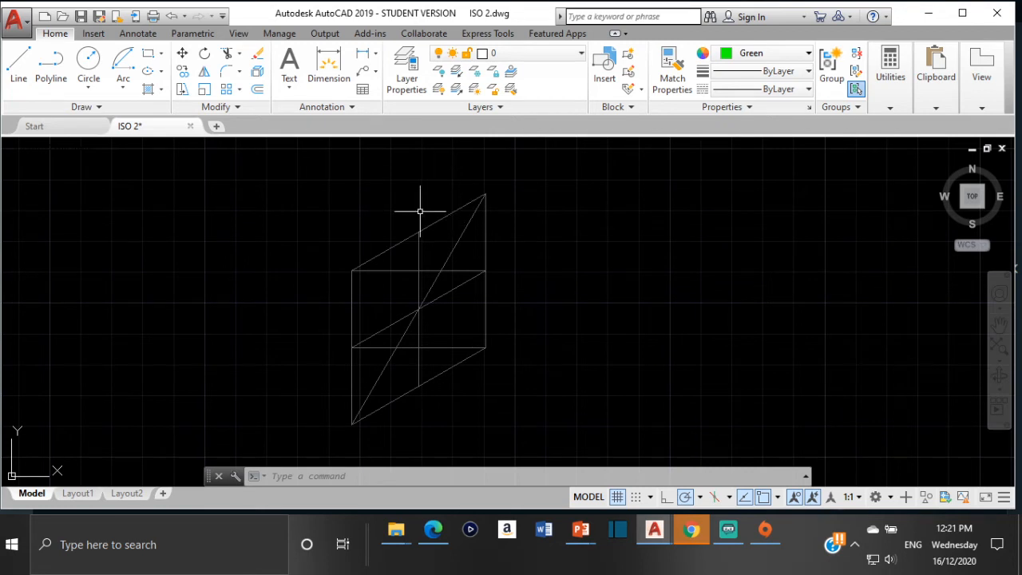
left_click(121, 90)
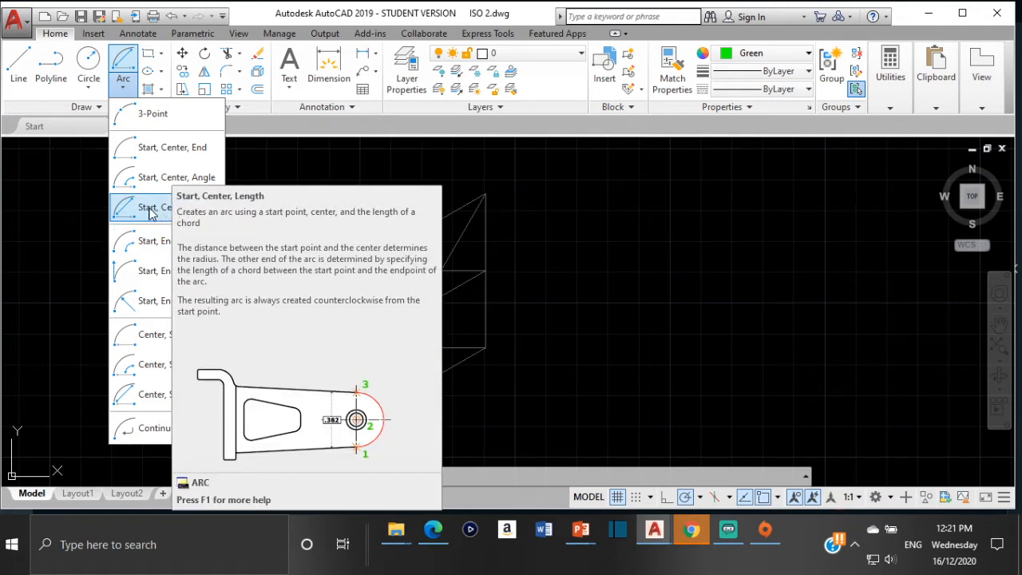
left_click(150, 211)
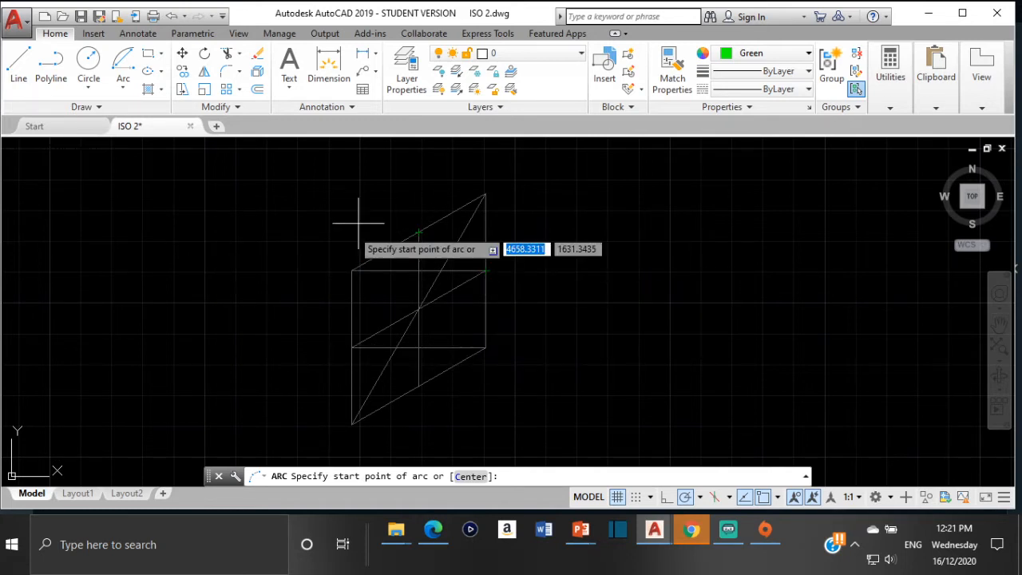
scroll(304, 257, "down", 5)
middle_click_drag(290, 255, 338, 245)
scroll(251, 280, "up", 5)
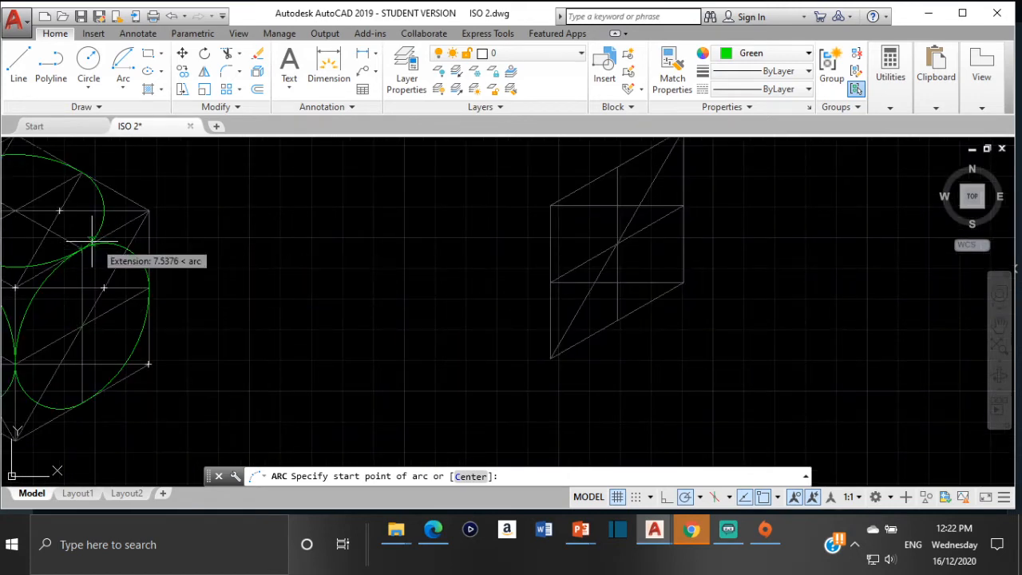
scroll(497, 242, "down", 3)
middle_click_drag(497, 243, 306, 328)
scroll(422, 315, "up", 3)
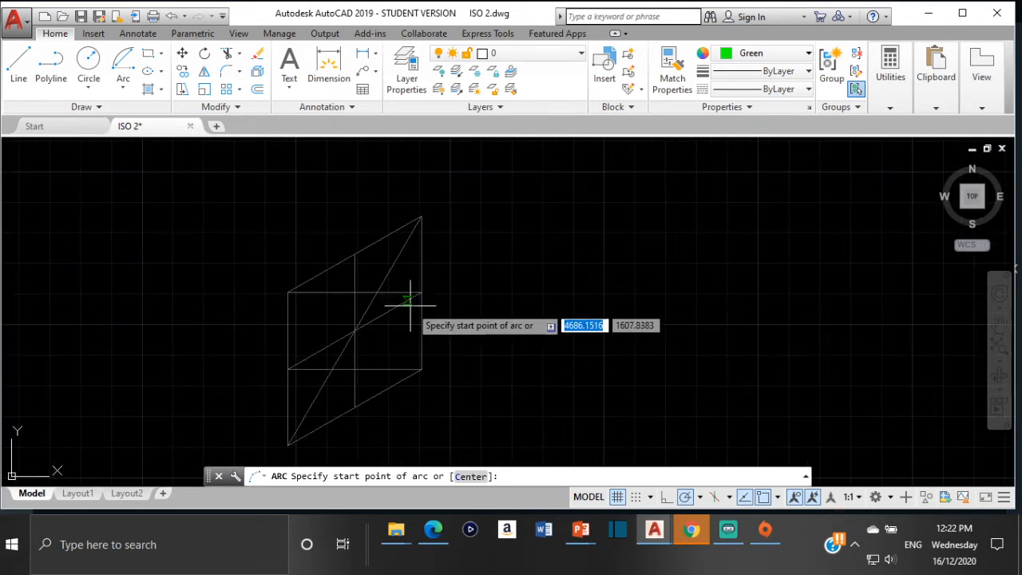
scroll(422, 315, "up", 2)
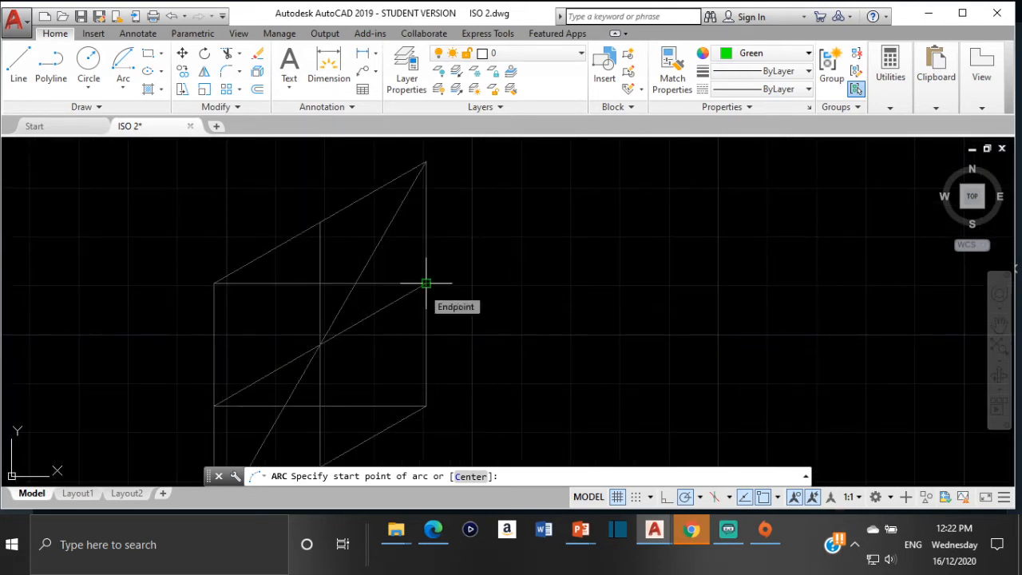
left_click(426, 283)
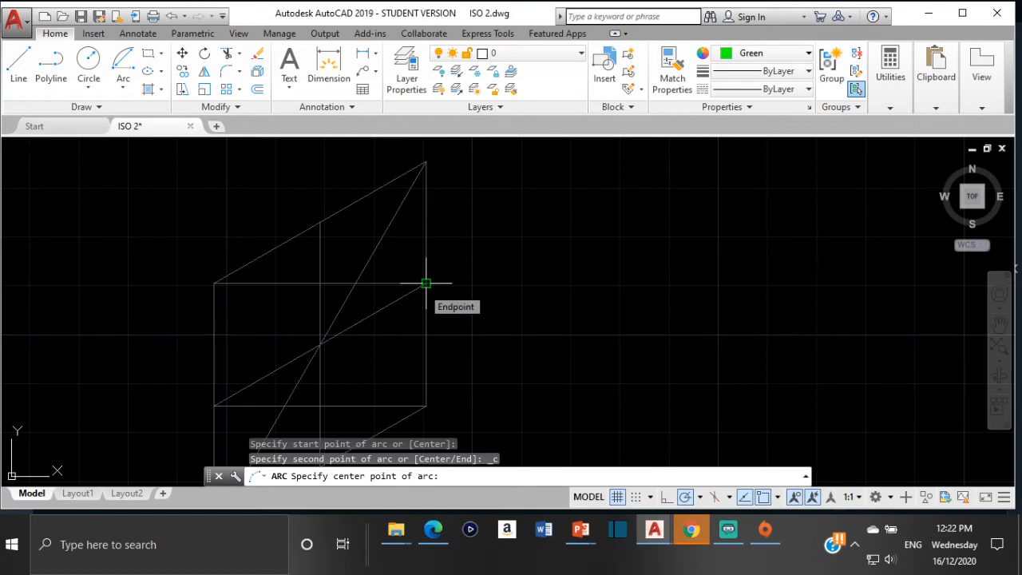
left_click(355, 283)
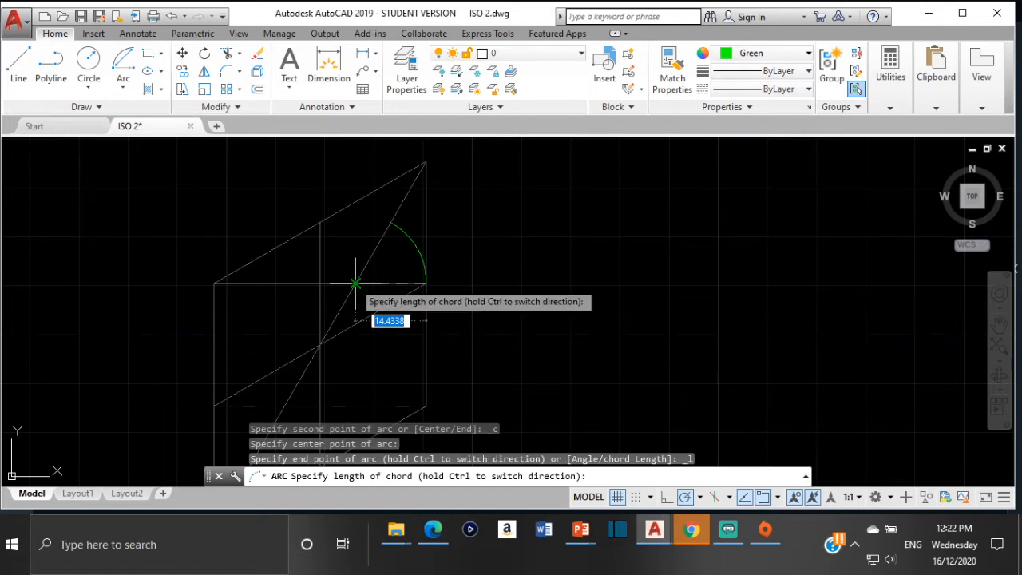
left_click(319, 222)
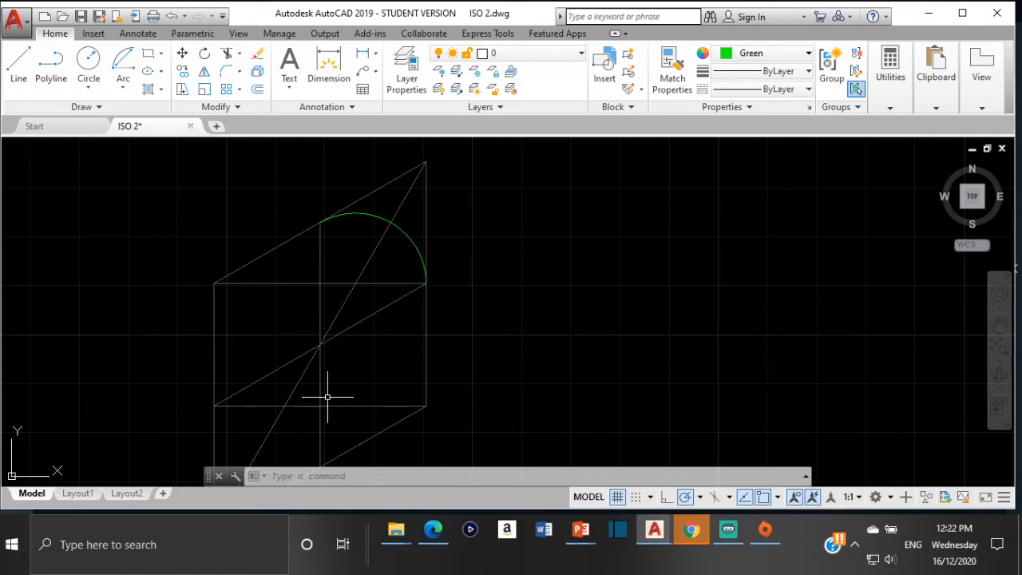
Step: Draw a matching arc from the left edge's midpoint to the lower edge's midpoint, centred where the long diagonal crosses the lower horizontal line
scroll(324, 399, "down", 2)
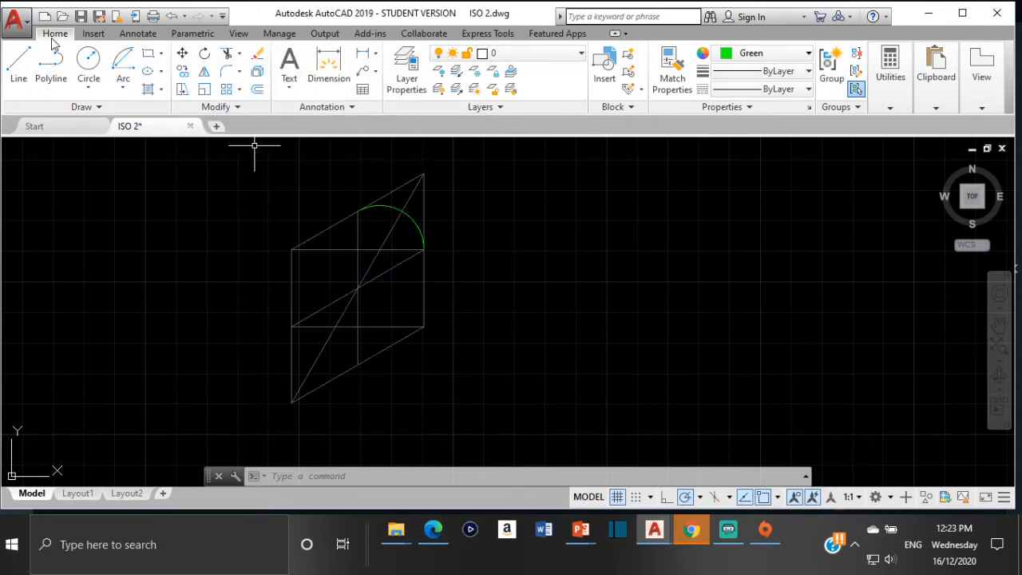
left_click(126, 89)
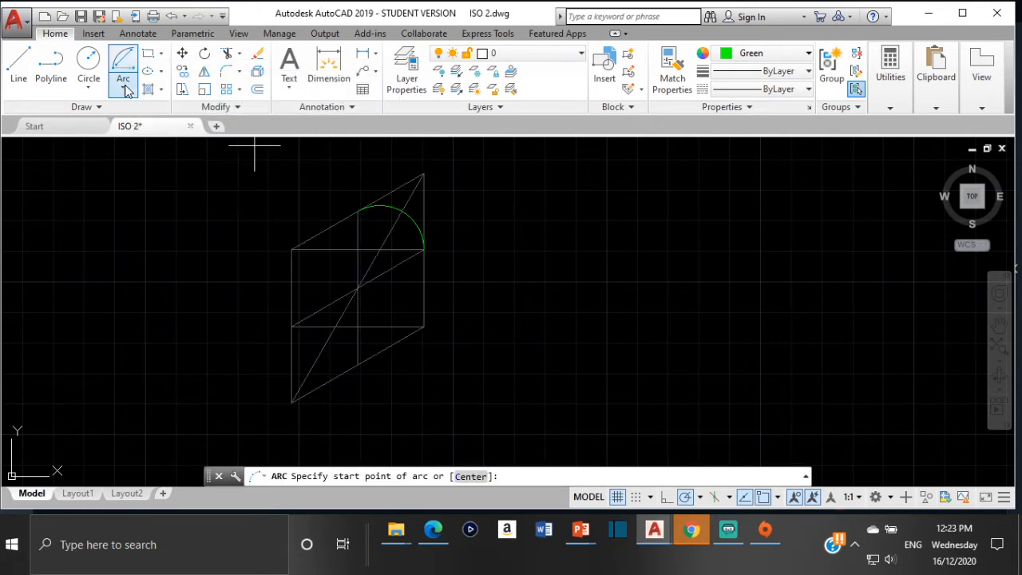
scroll(365, 320, "up", 2)
middle_click_drag(360, 335, 304, 276)
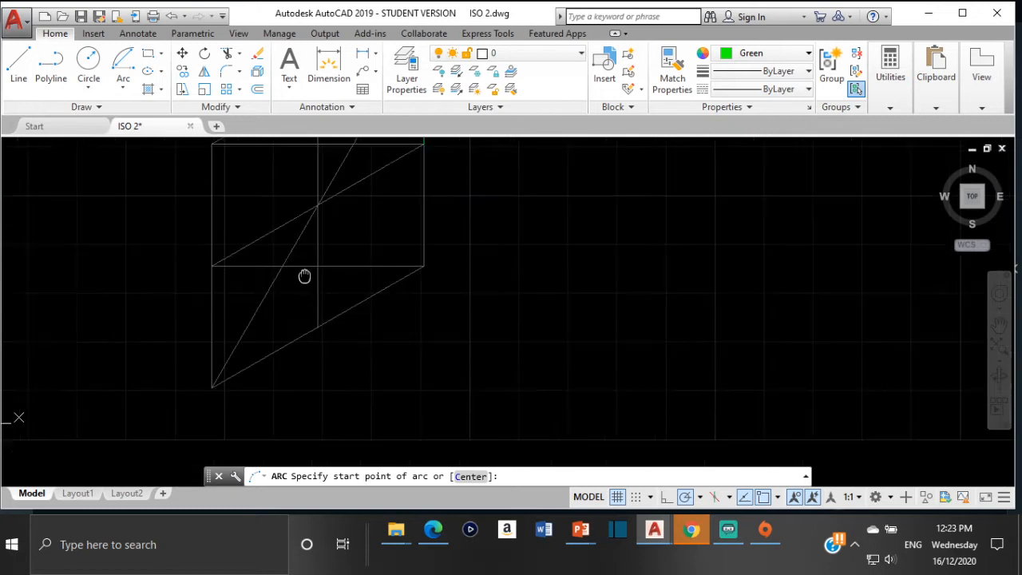
scroll(249, 263, "down", 2)
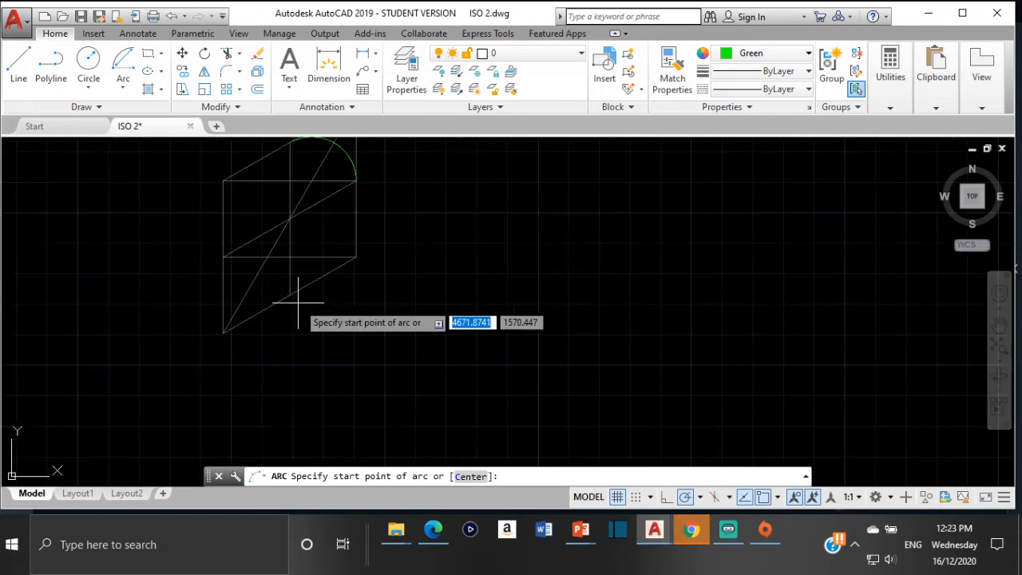
left_click(224, 257)
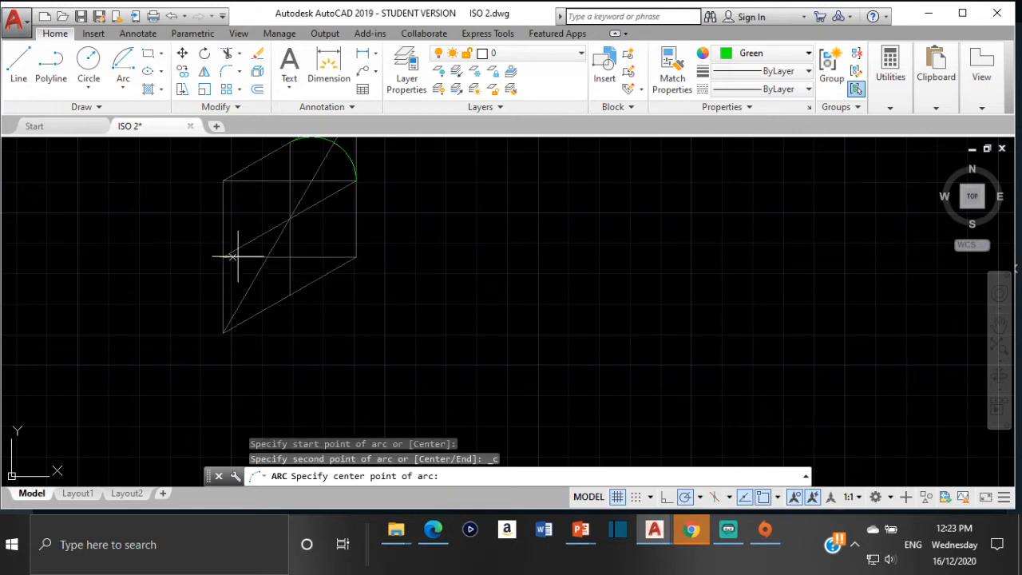
left_click(267, 257)
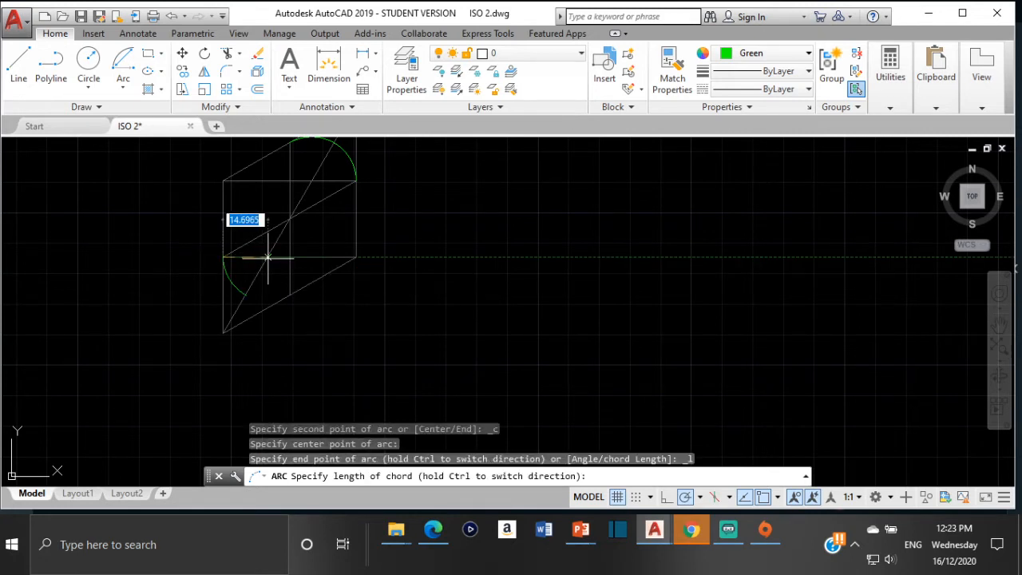
left_click(279, 300)
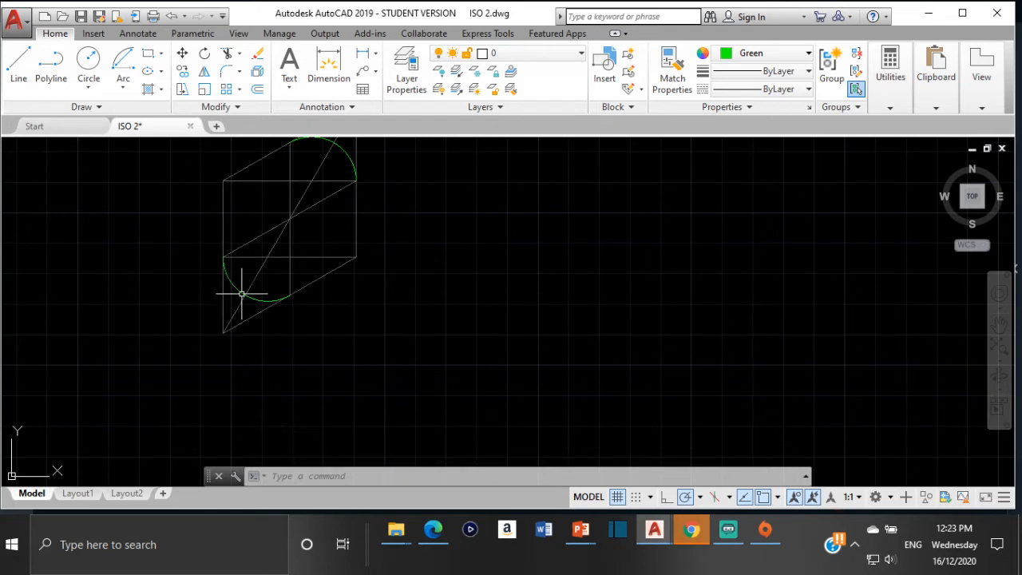
scroll(249, 309, "up", 2)
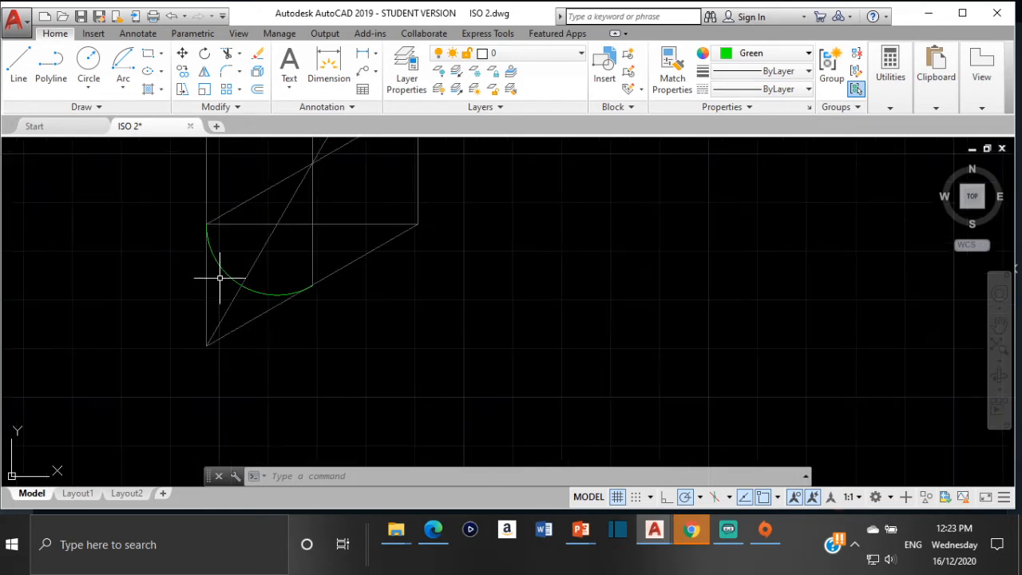
scroll(220, 277, "up", 2)
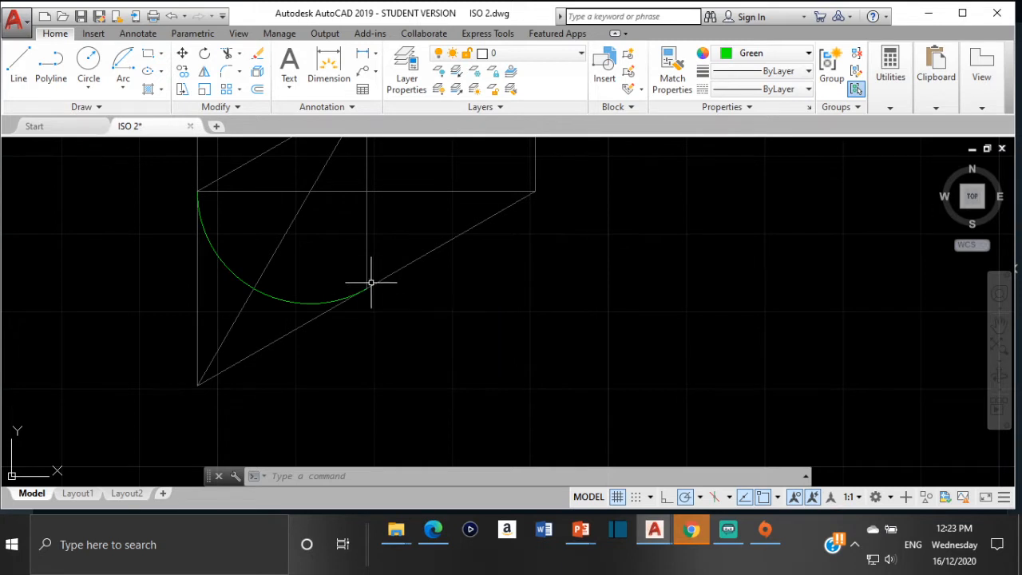
middle_click_drag(308, 228, 289, 324)
scroll(299, 267, "down", 4)
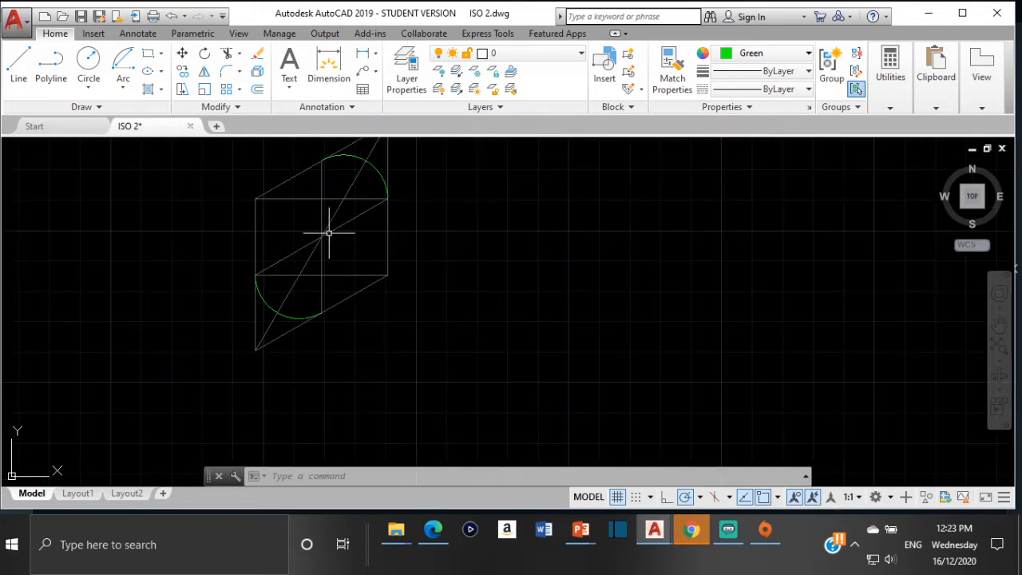
scroll(331, 236, "up", 2)
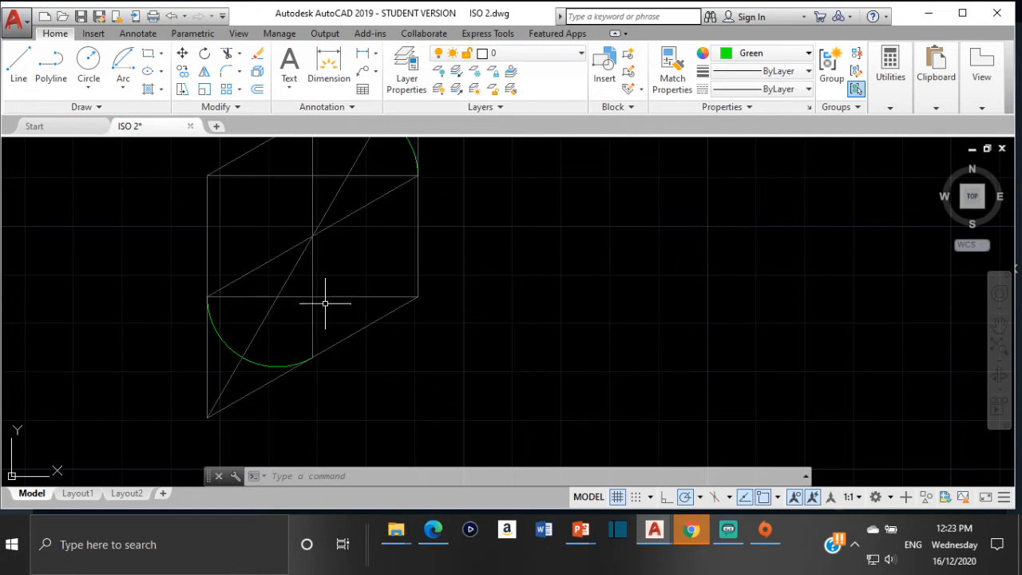
left_click(123, 72)
scroll(373, 270, "down", 2)
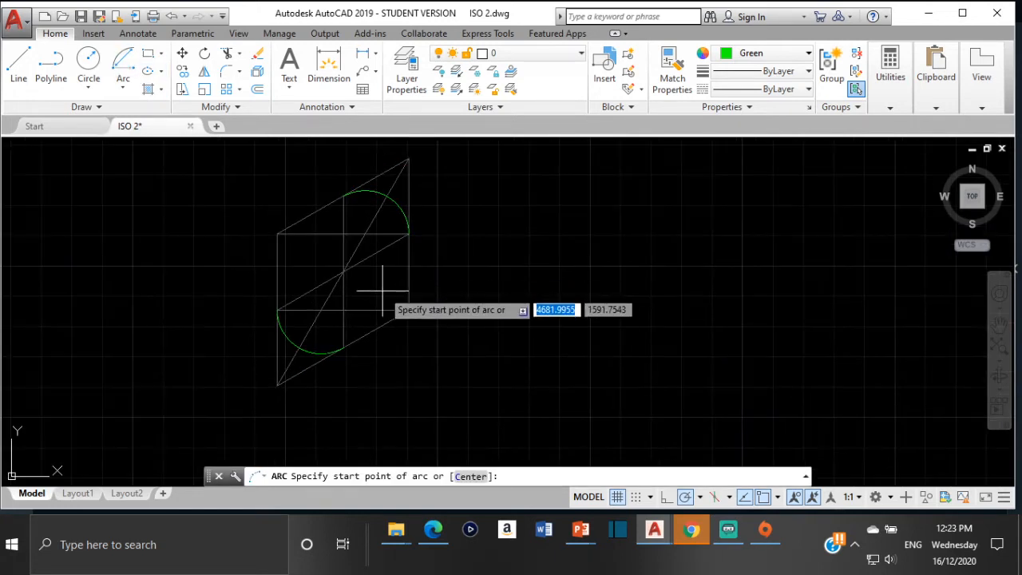
scroll(388, 275, "up", 2)
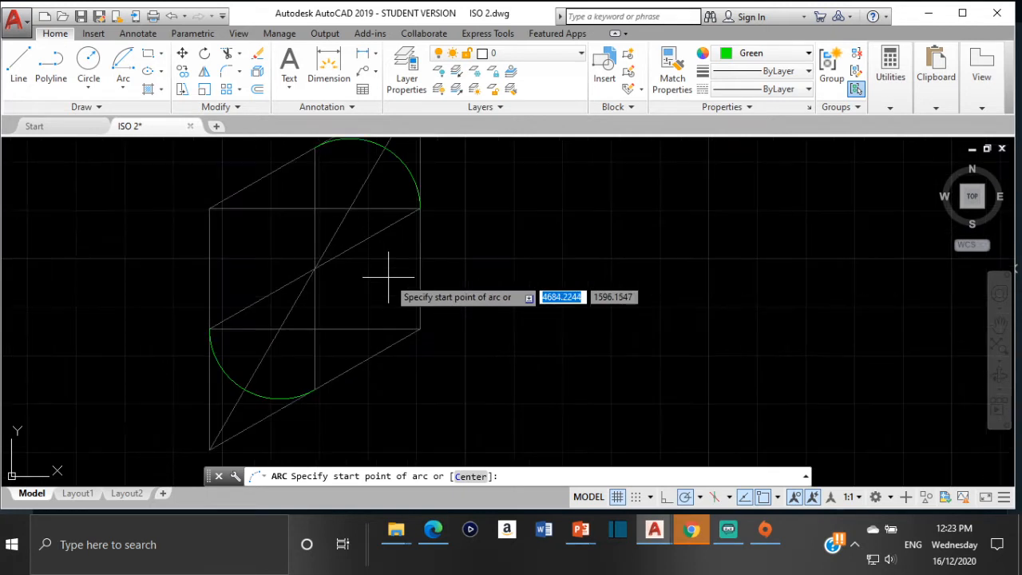
left_click(420, 207)
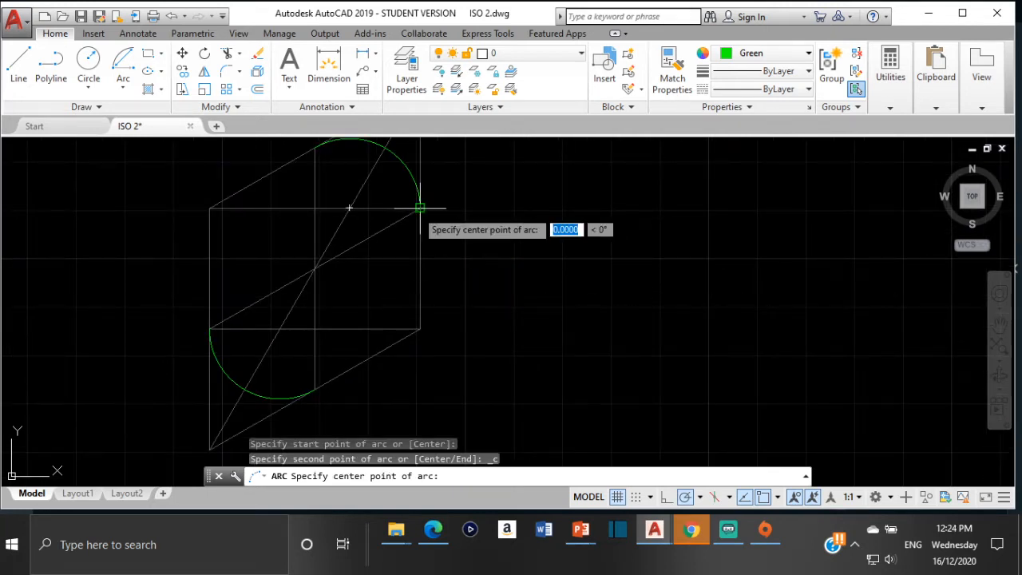
left_click(209, 207)
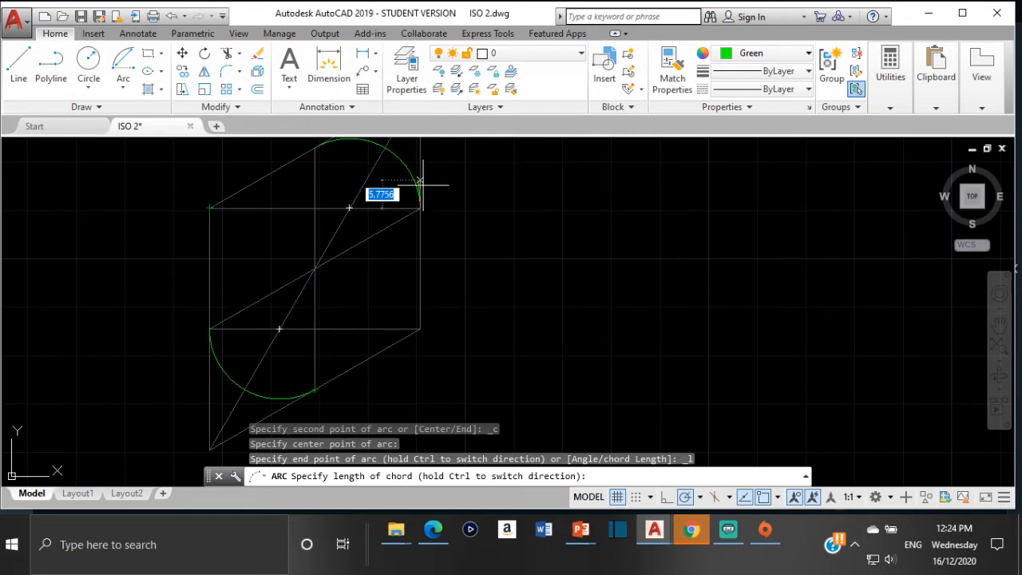
key("Escape")
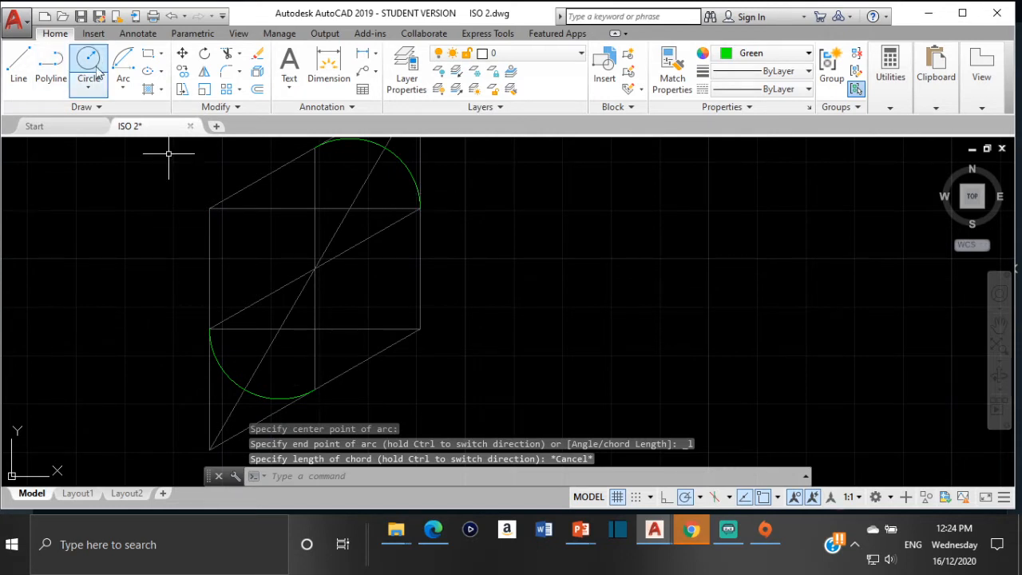
Step: Draw a large Start, Center, Length arc from the lower edge's midpoint to the right edge's midpoint, centred on the rhombus's upper-left corner
left_click(124, 60)
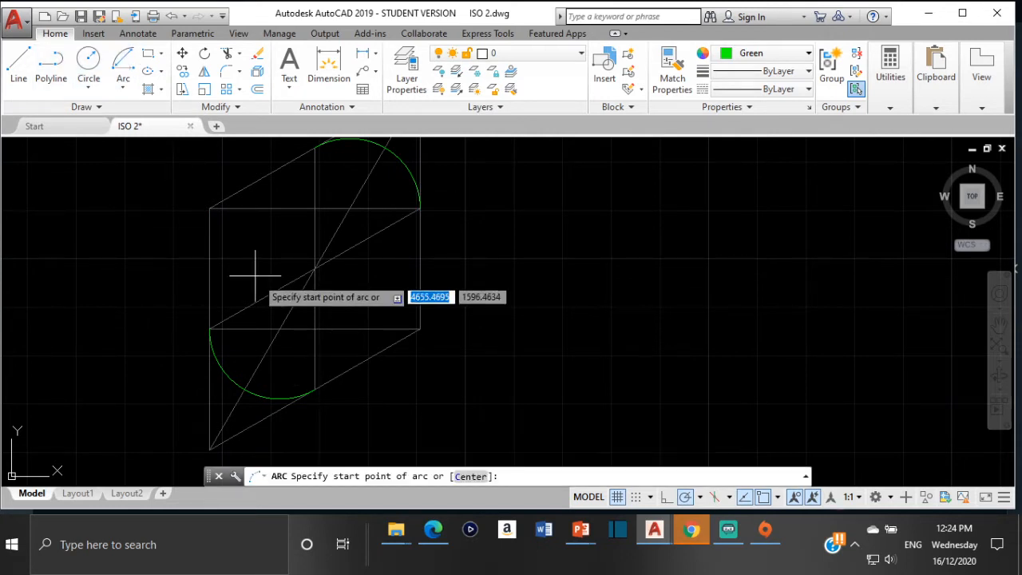
left_click(318, 393)
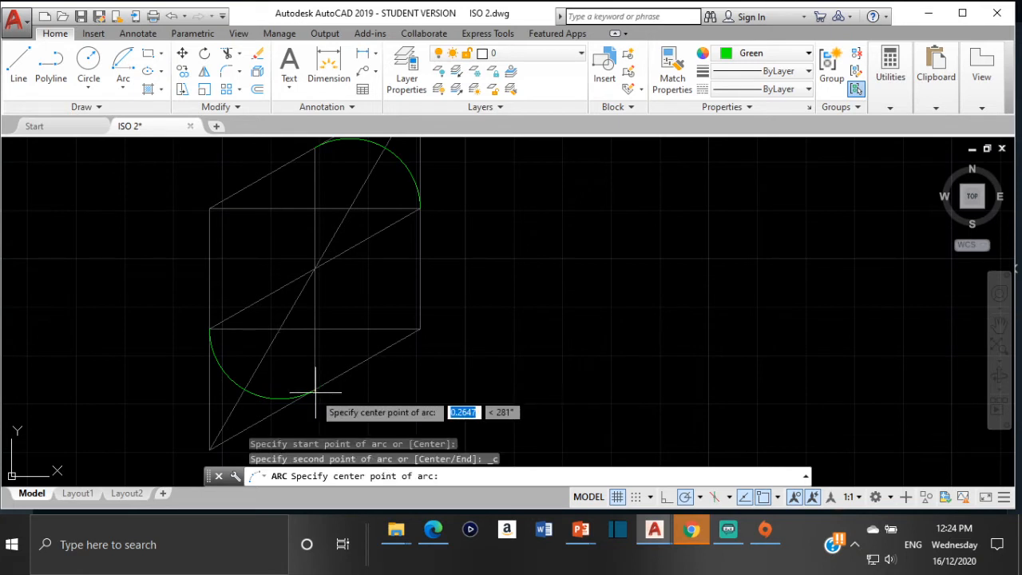
left_click(210, 209)
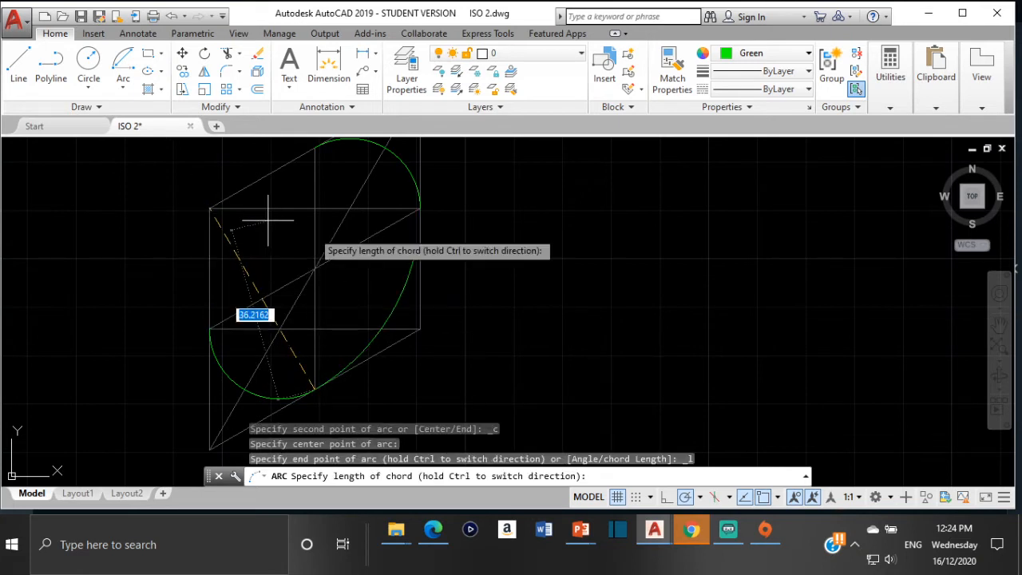
left_click(418, 209)
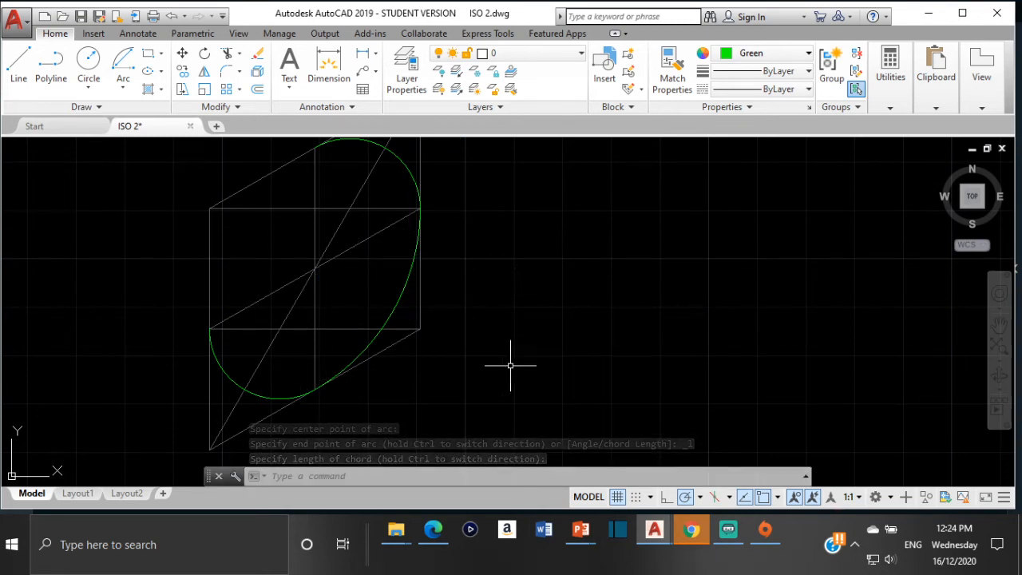
Step: Draw the last Start, Center, Length arc from the upper edge's midpoint to the left edge's midpoint, centred on the rhombus's lower-right corner
scroll(407, 244, "up", 2)
scroll(372, 160, "down", 2)
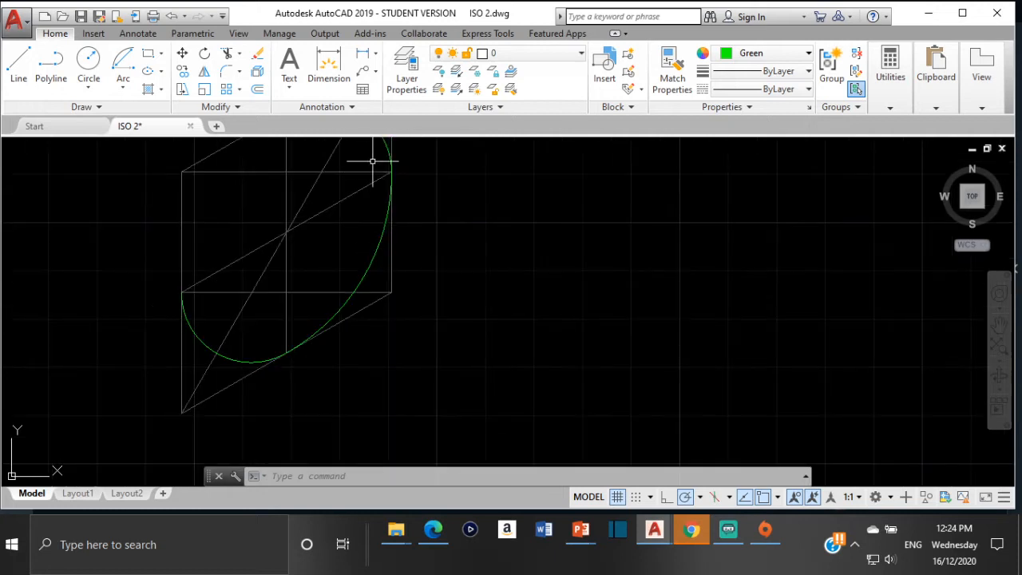
middle_click_drag(388, 223, 392, 253)
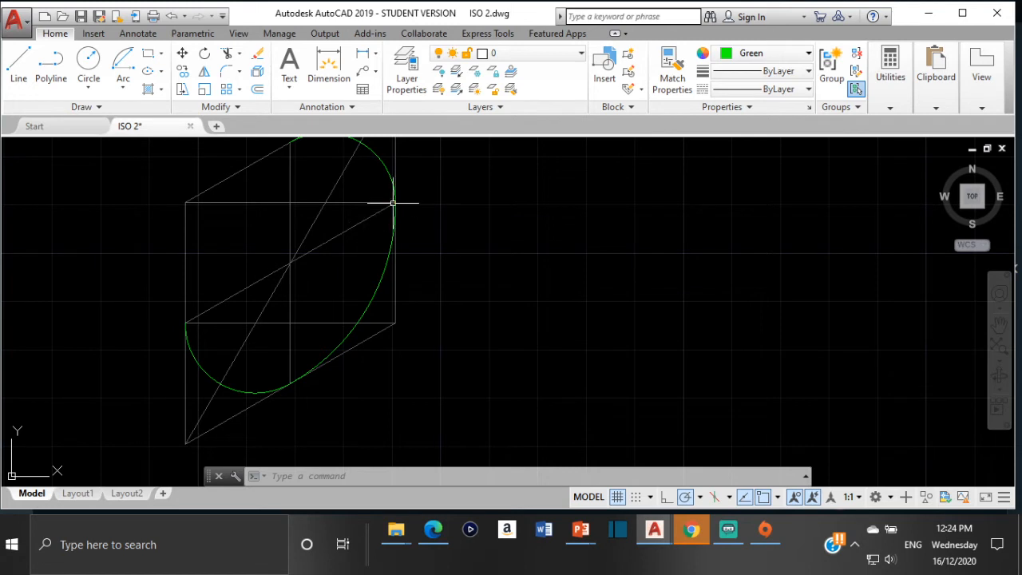
scroll(384, 230, "down", 2)
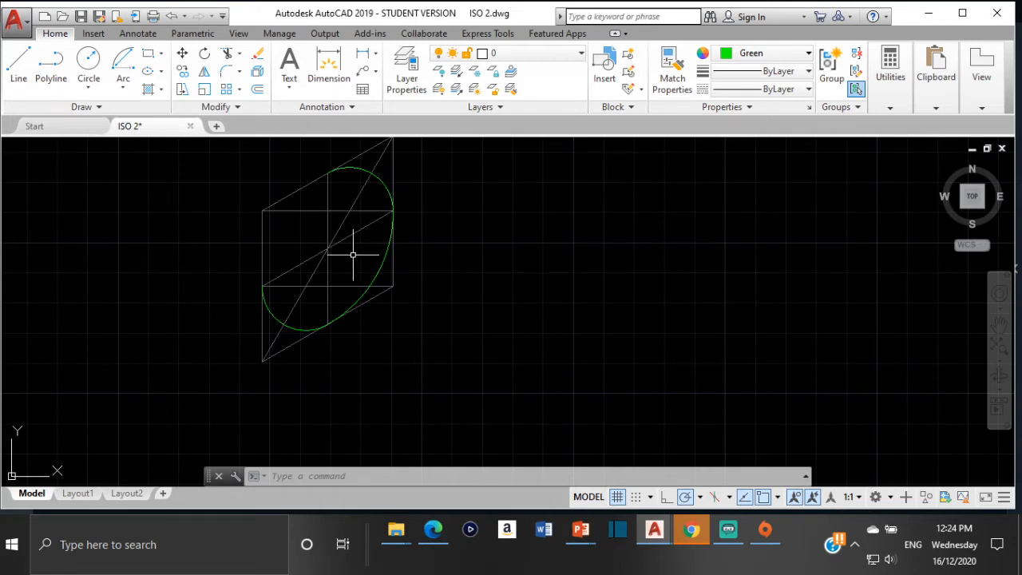
scroll(353, 254, "up", 3)
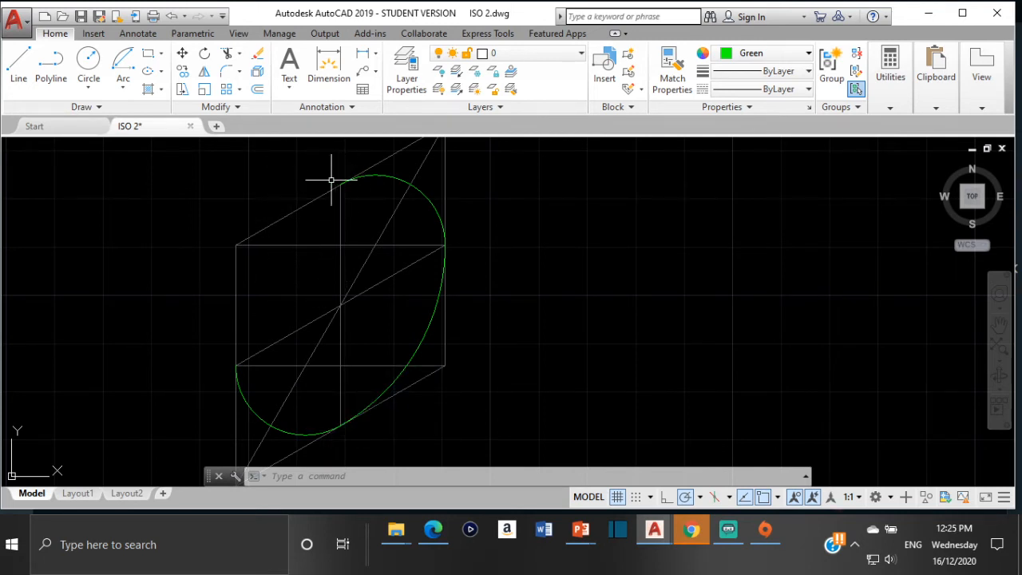
left_click(123, 60)
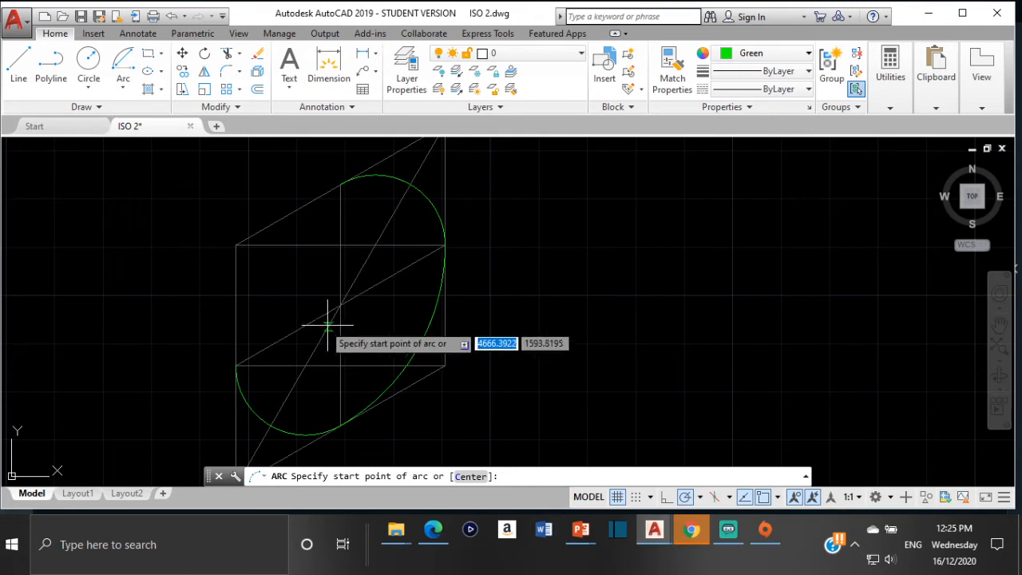
left_click(340, 184)
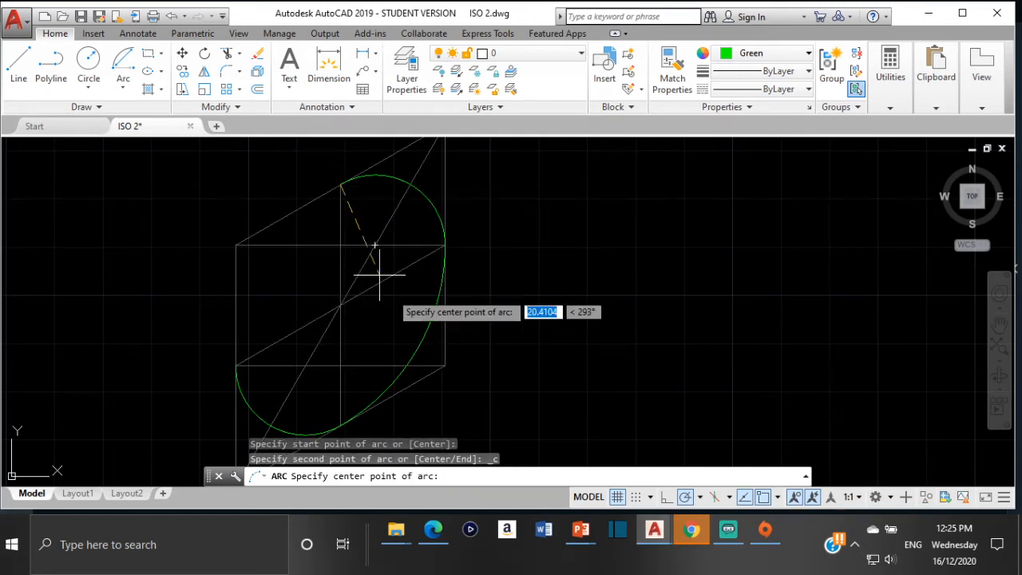
left_click(445, 365)
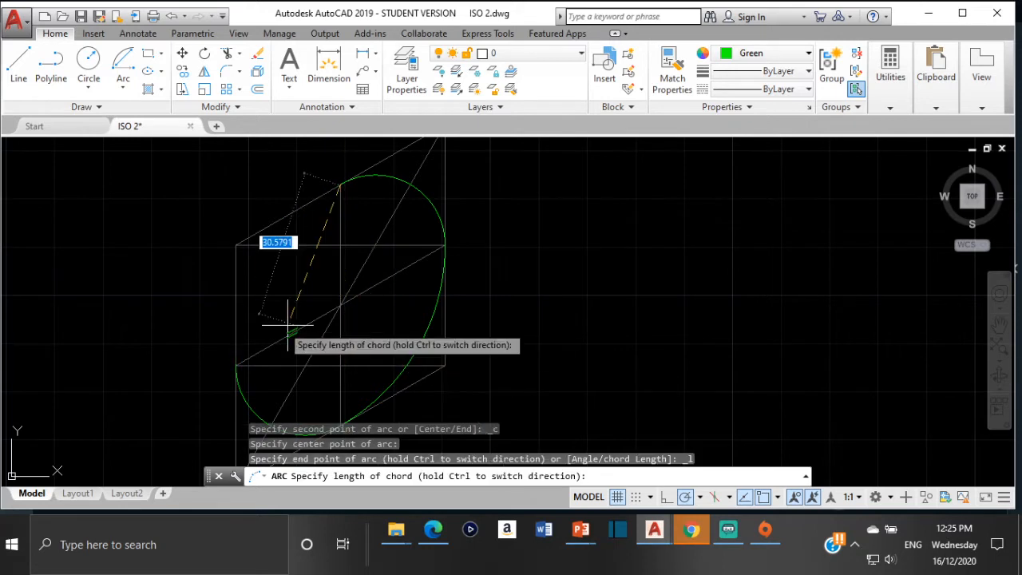
left_click(235, 366)
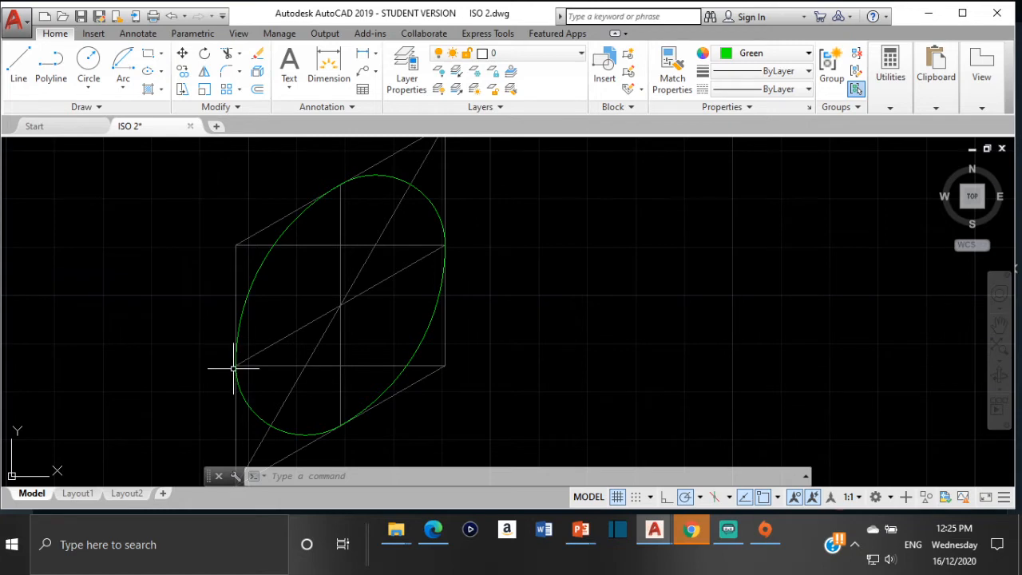
Step: Examine the completed isometric circle in its rhombus and compare it with the matching face of the finished reference cube
scroll(319, 194, "down", 3)
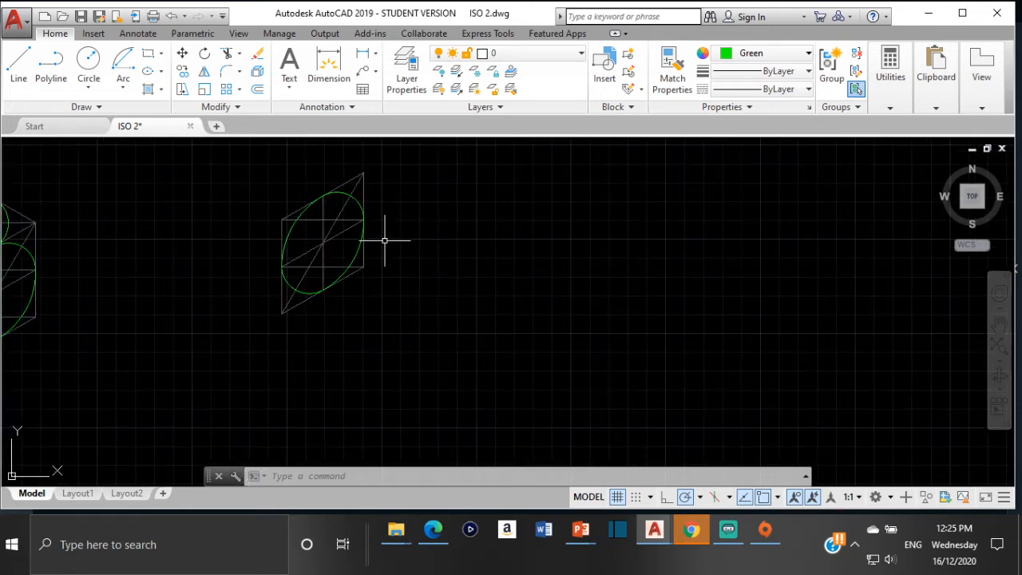
scroll(327, 273, "up", 2)
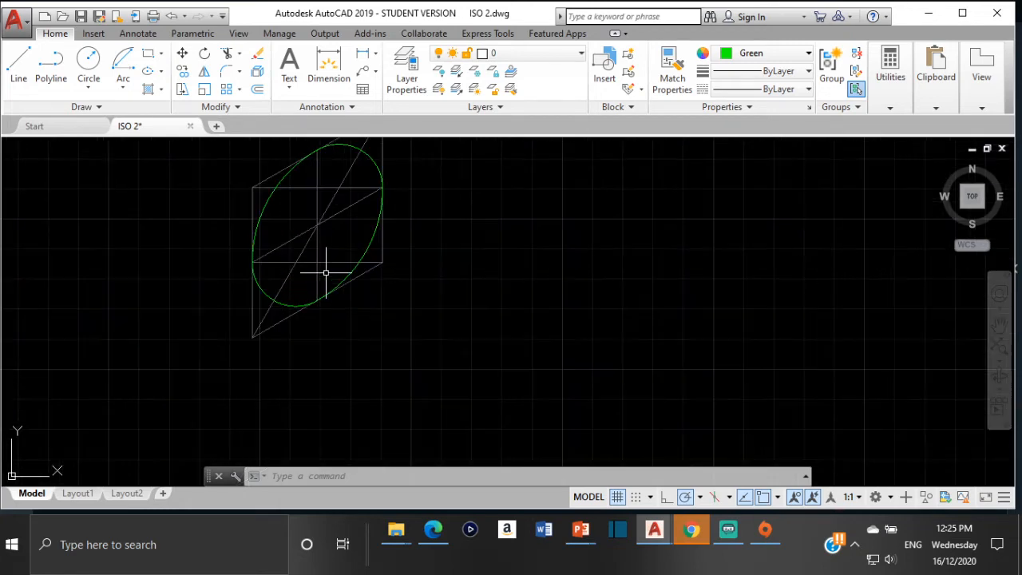
scroll(377, 261, "up", 2)
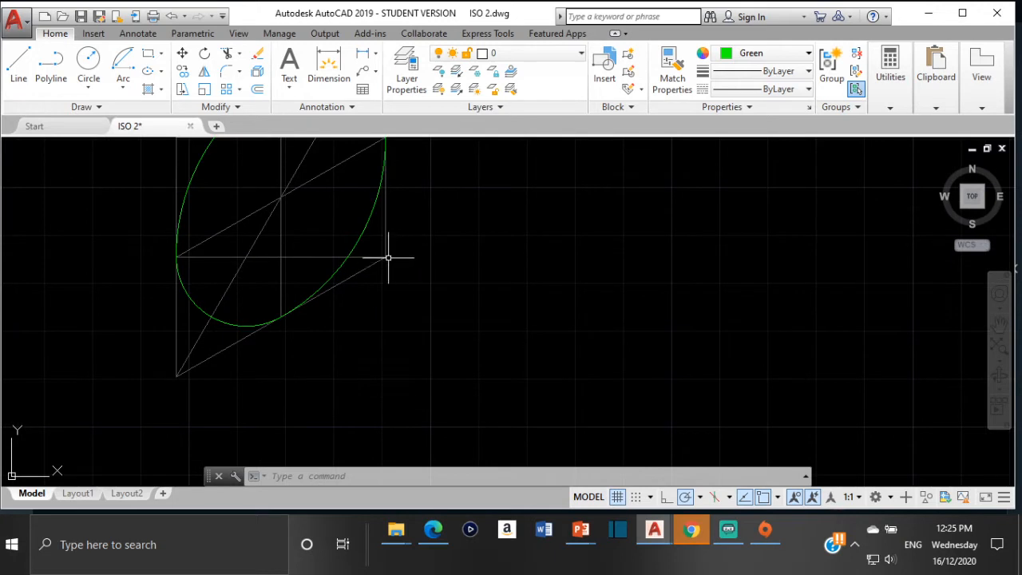
middle_click_drag(388, 257, 402, 303)
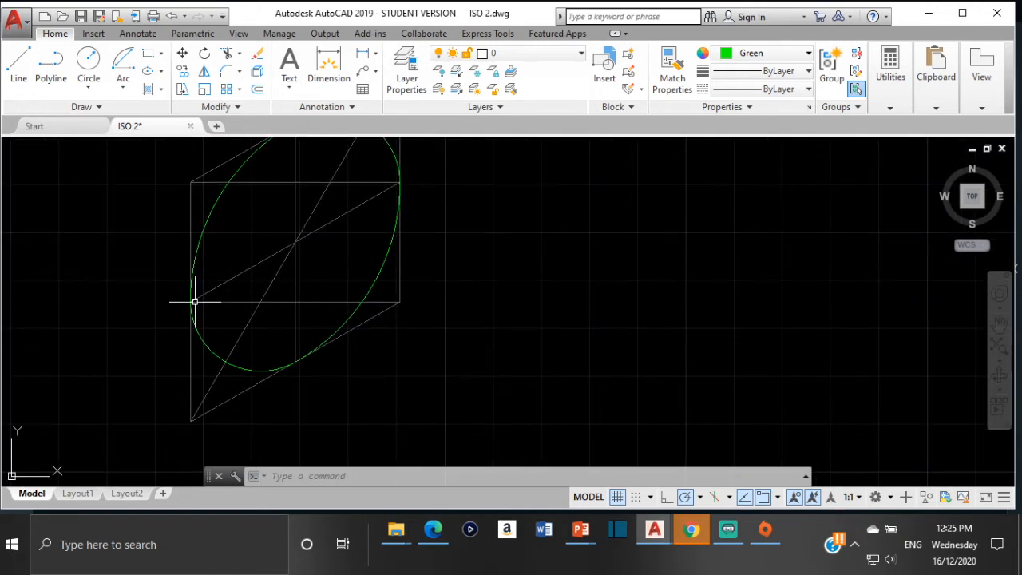
middle_click_drag(194, 302, 207, 328)
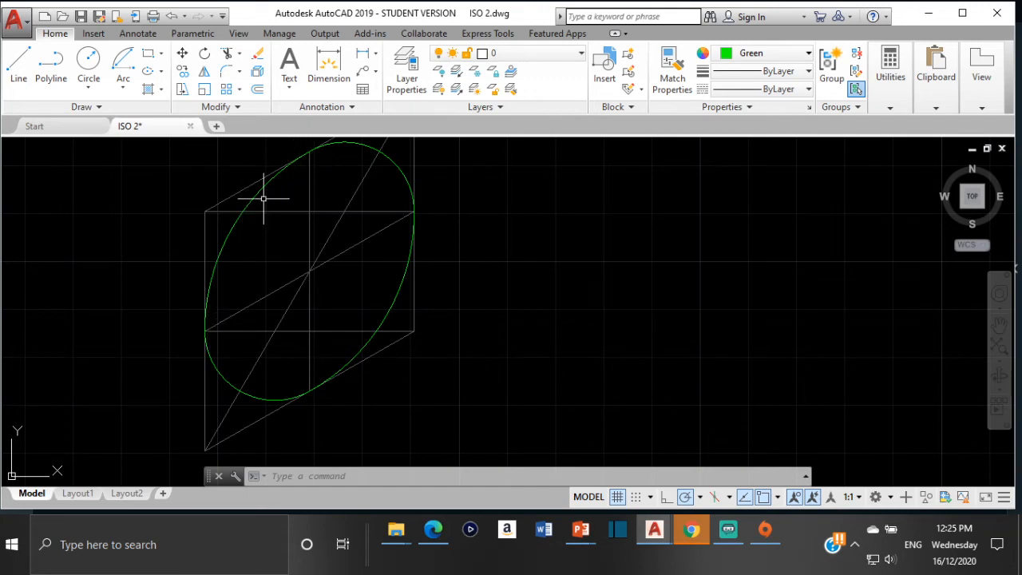
scroll(205, 274, "down", 3)
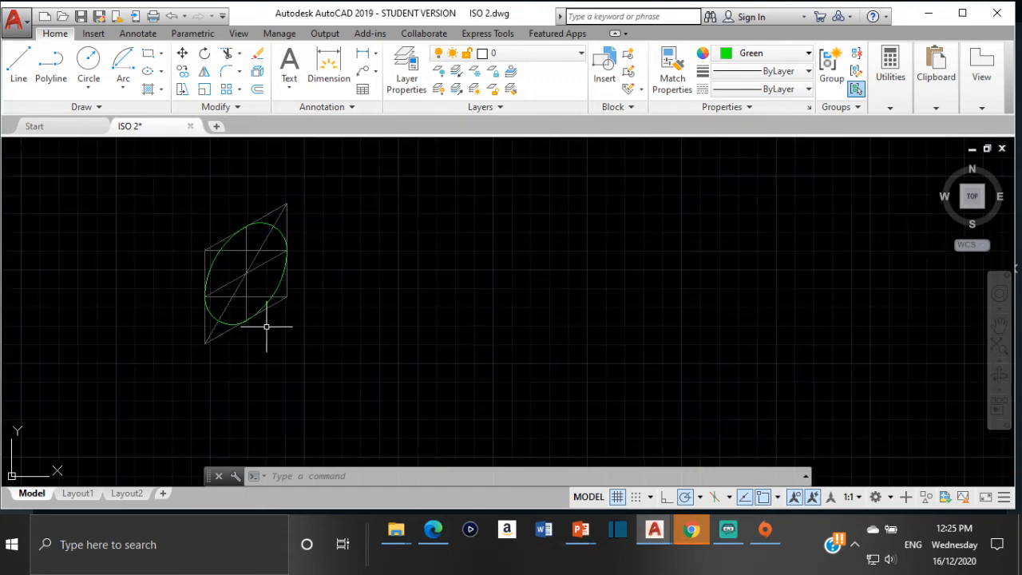
scroll(266, 333, "down", 4)
middle_click_drag(203, 319, 223, 321)
scroll(209, 320, "up", 2)
scroll(132, 323, "up", 2)
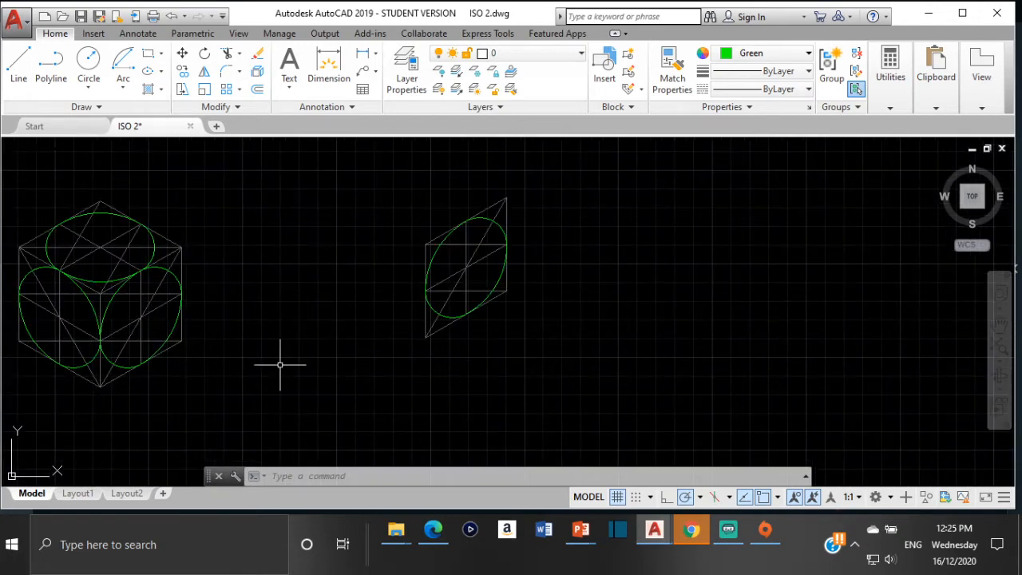
scroll(485, 269, "up", 4)
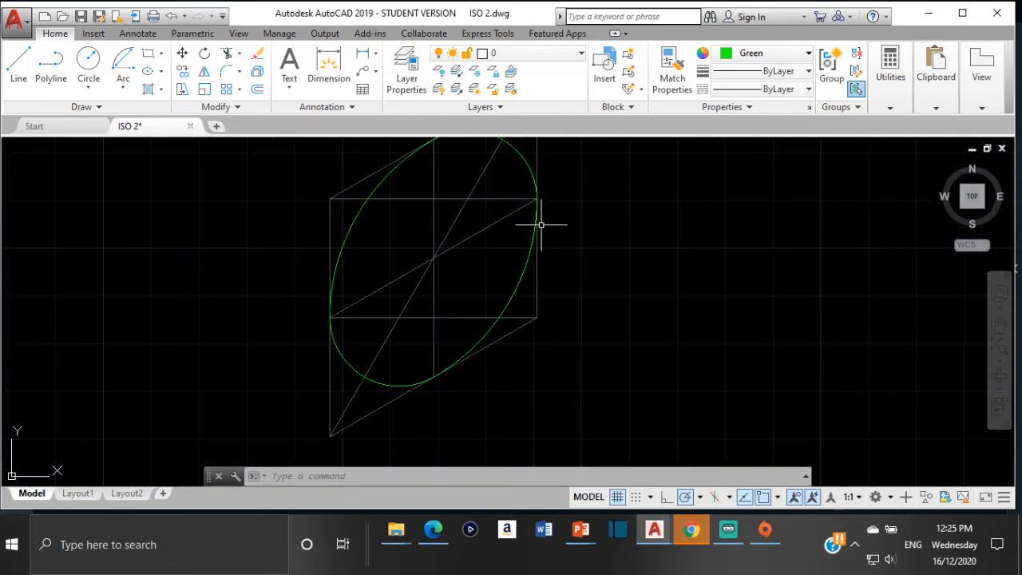
middle_click_drag(540, 224, 482, 289)
scroll(294, 271, "down", 4)
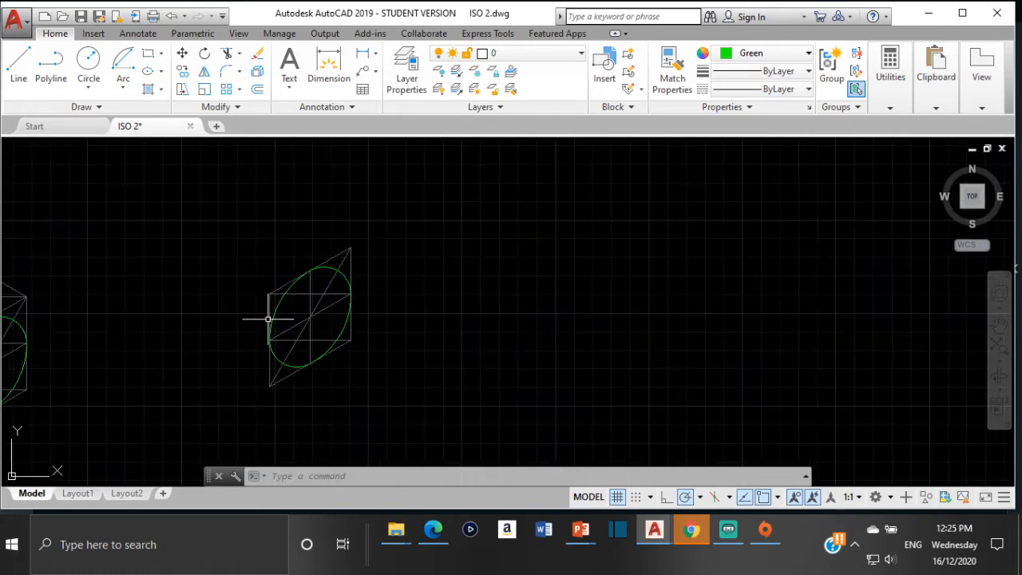
middle_click_drag(255, 314, 331, 304)
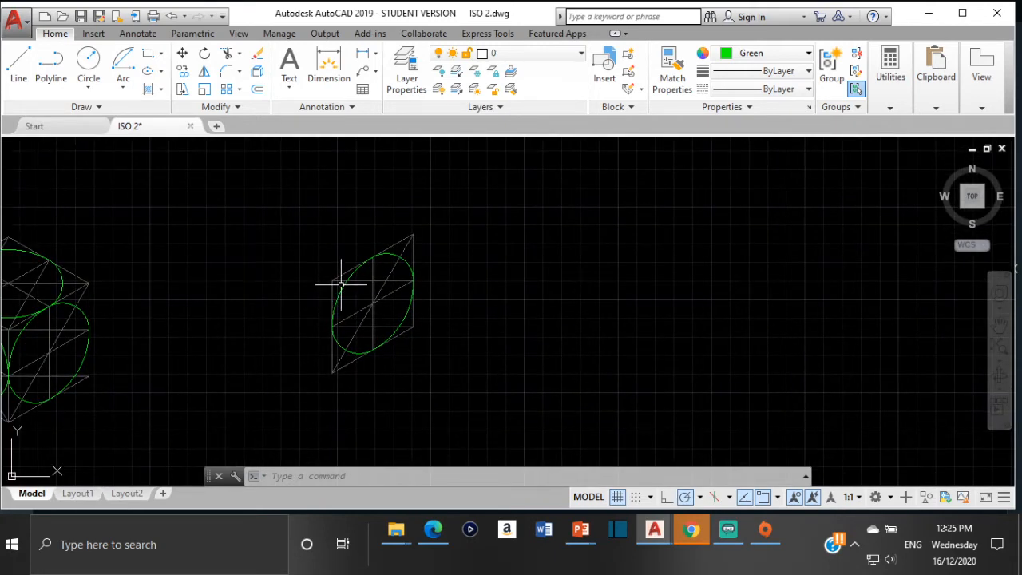
scroll(440, 280, "down", 2)
middle_click_drag(440, 280, 588, 266)
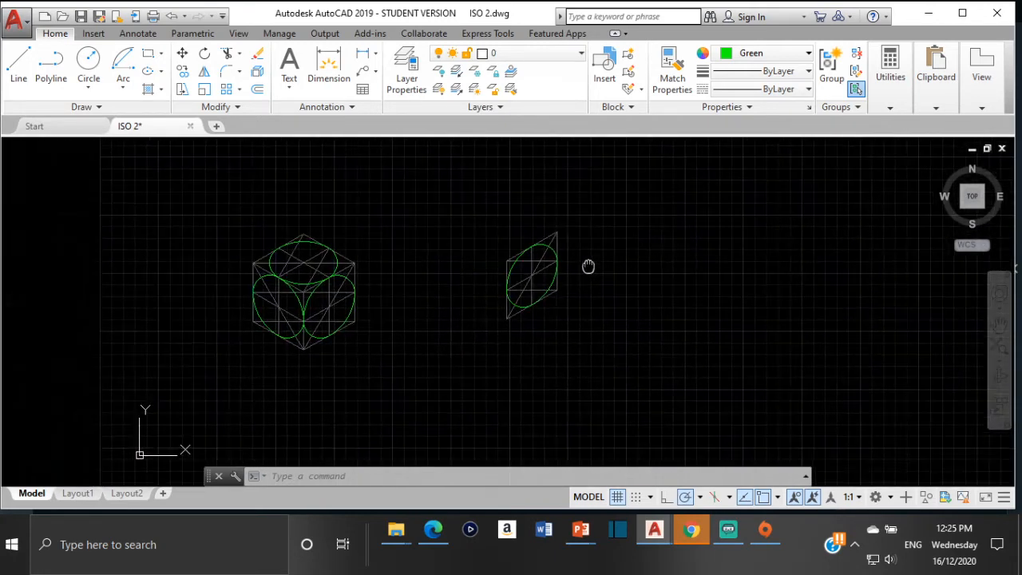
scroll(443, 295, "up", 4)
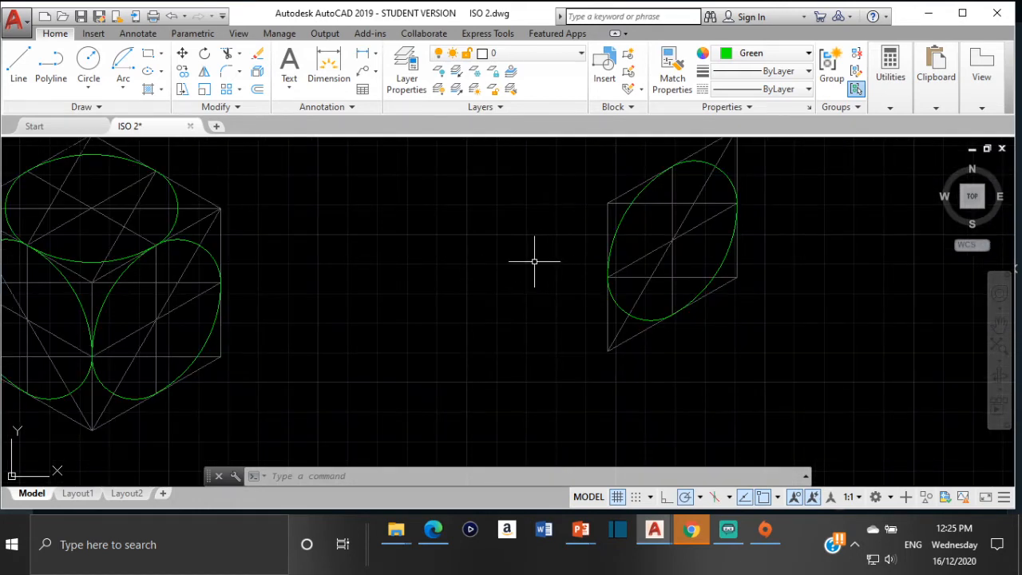
Step: Draw a 50-unit line at 150° from the upper-left corner of the rhombus containing the new circle
middle_click_drag(521, 261, 555, 352)
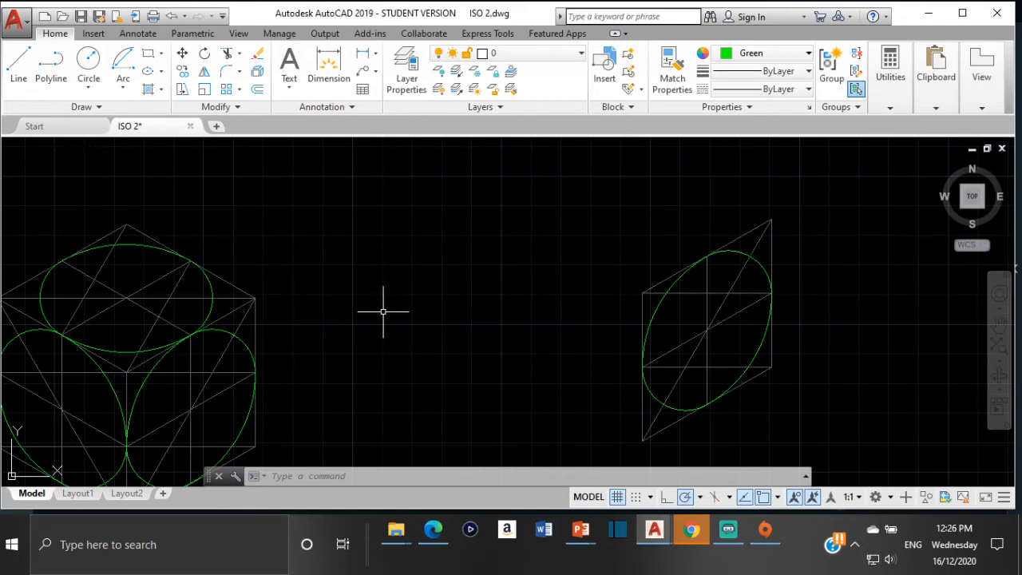
left_click(18, 64)
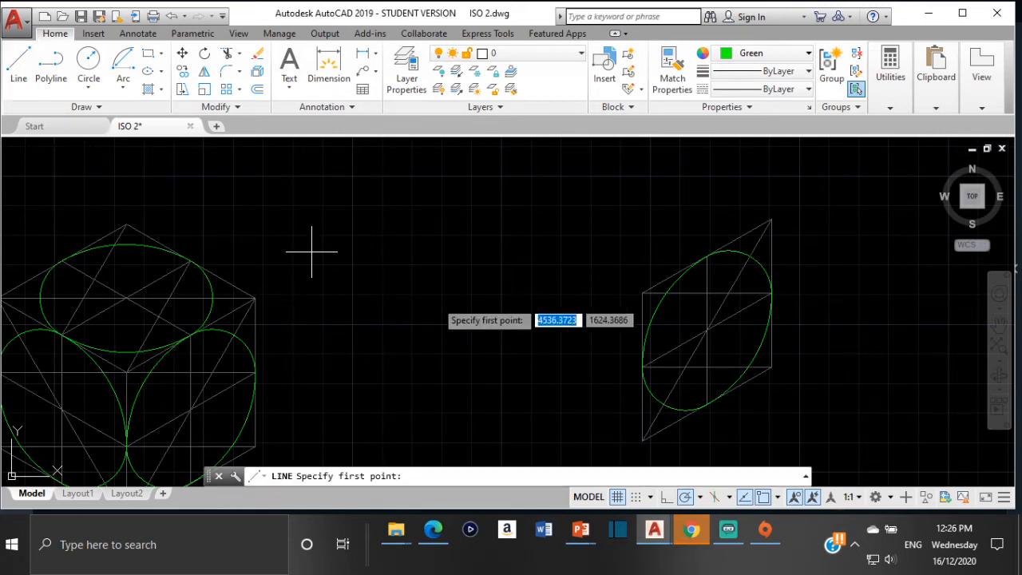
left_click(644, 292)
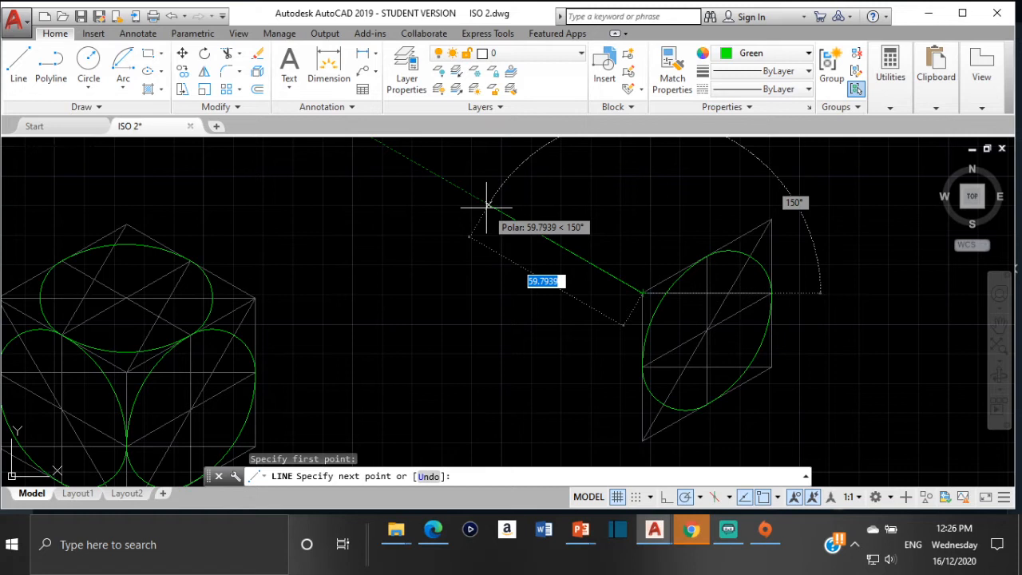
type("50")
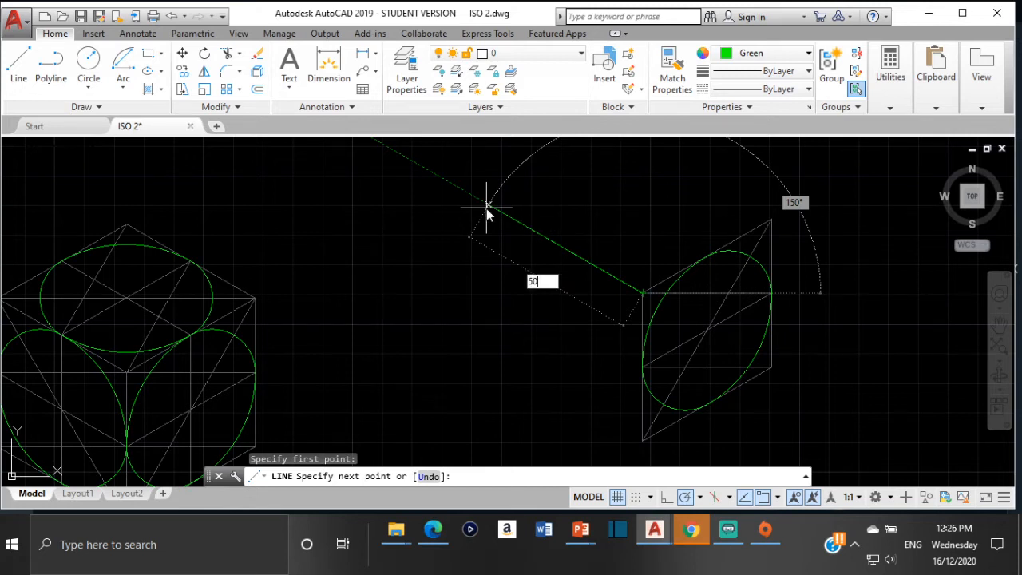
key("Return")
key("Escape")
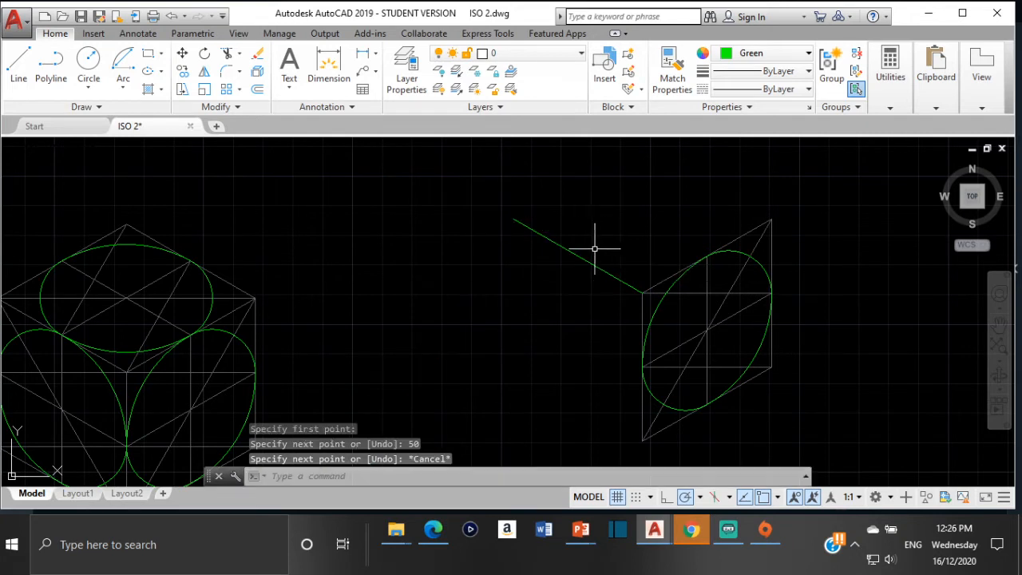
Step: Recolour the new 150° line to grey 99,100,102 and make that grey the current object colour
left_click(585, 258)
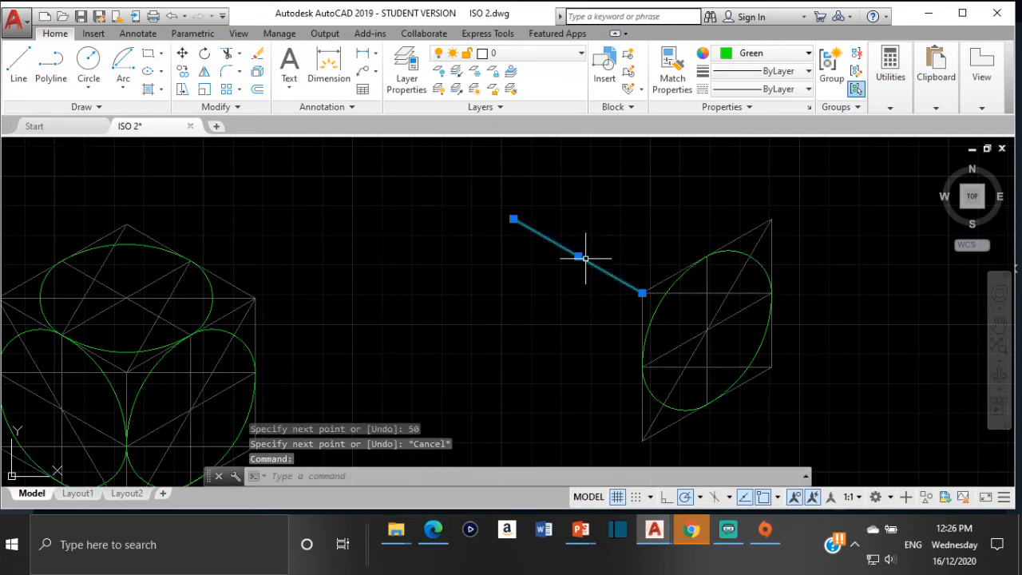
left_click(762, 53)
left_click(721, 130)
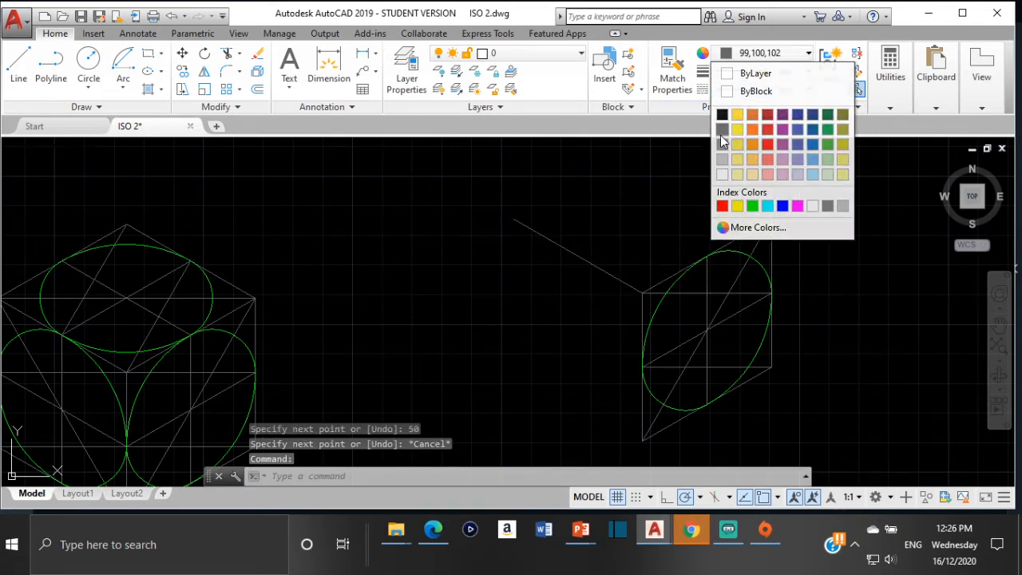
key("Escape")
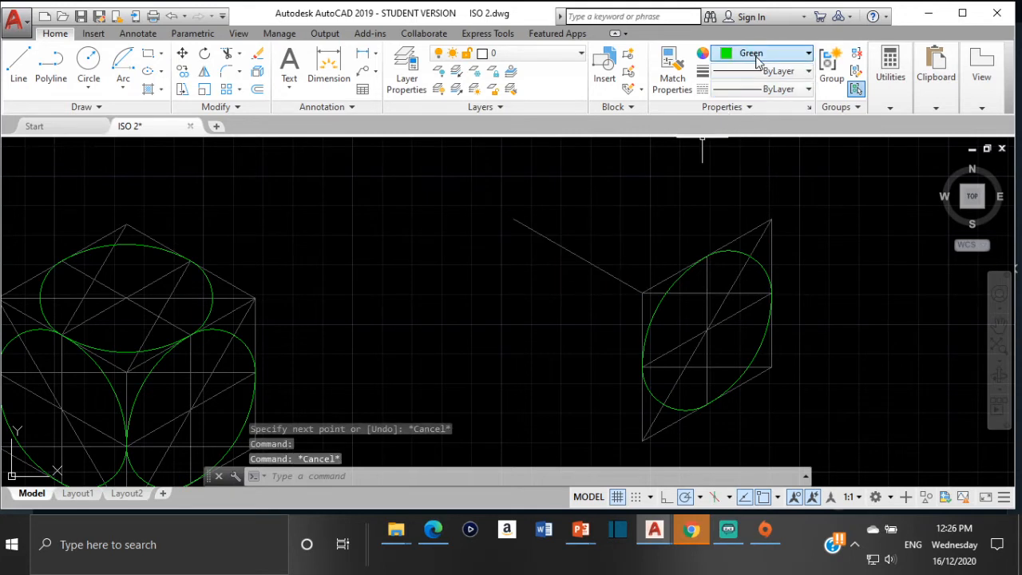
left_click(758, 52)
left_click(720, 130)
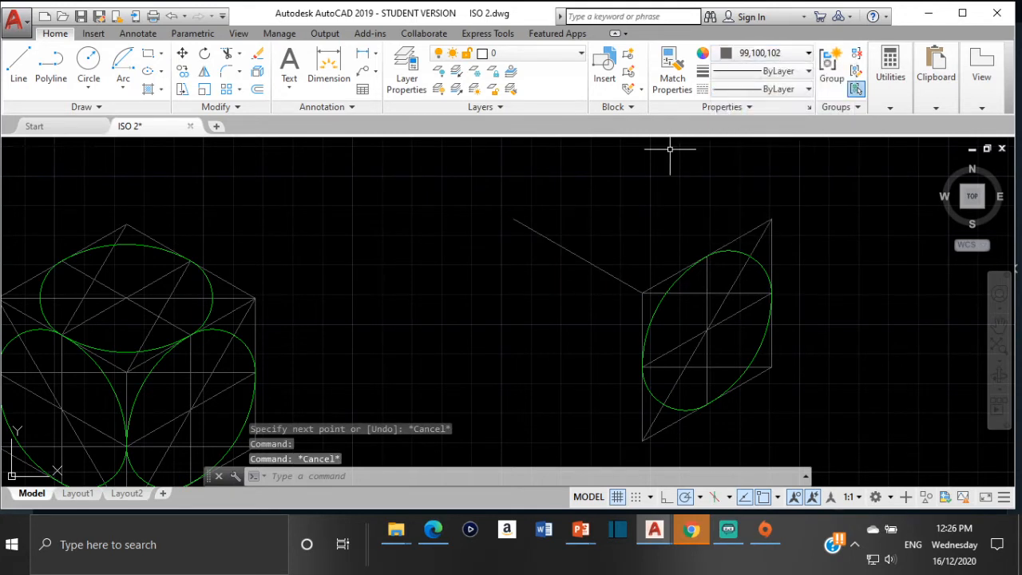
Step: Draw a 50-unit line at 150° from the rhombus's upper-right corner and close the top face to the first line's free end
left_click(31, 60)
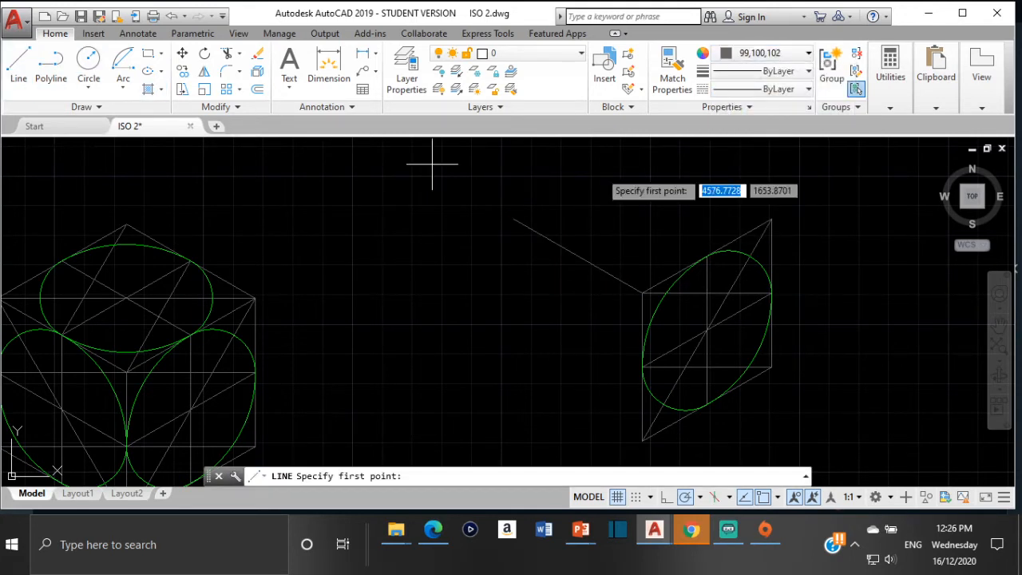
left_click(771, 219)
middle_click_drag(620, 151, 667, 206)
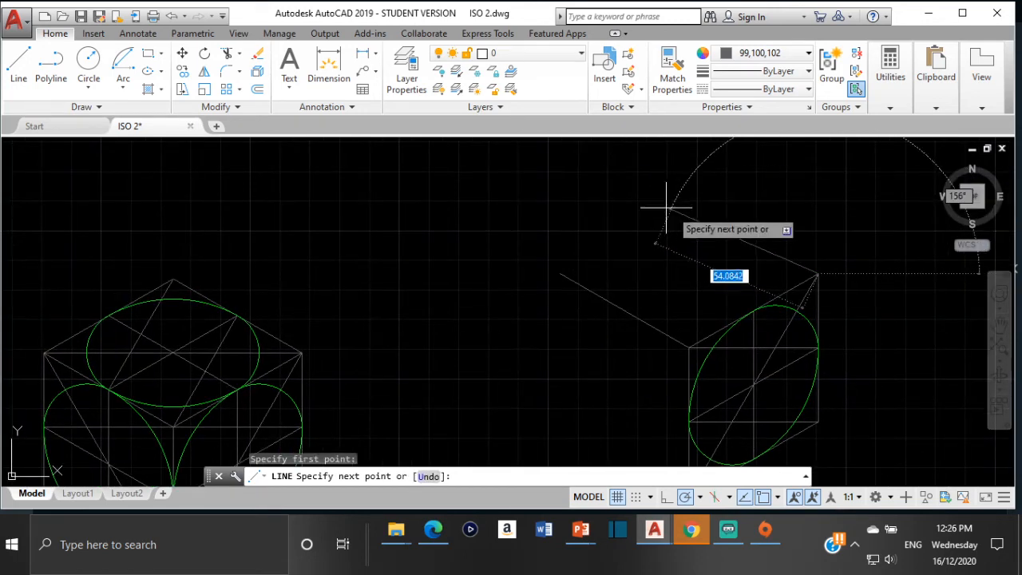
type("50")
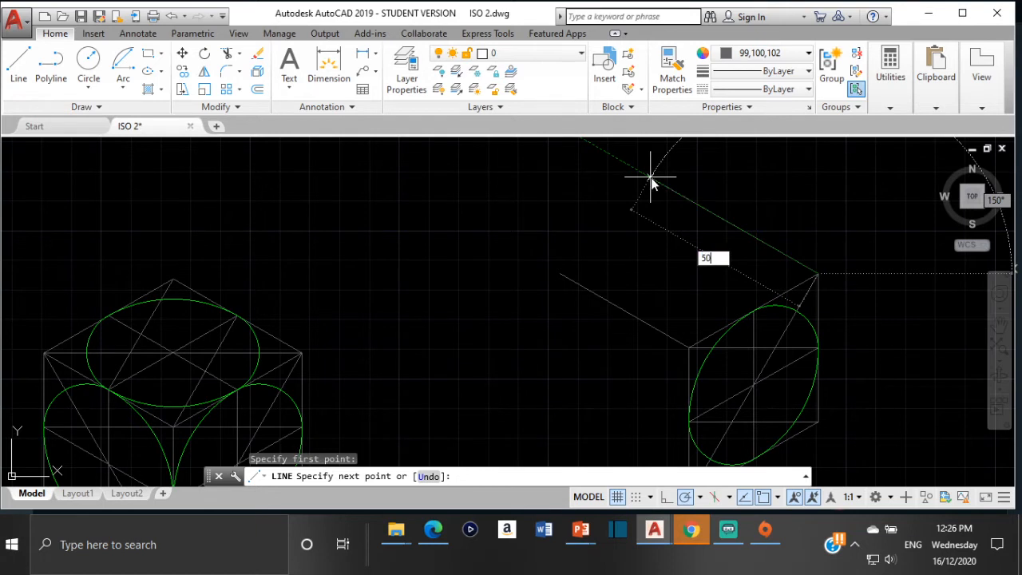
key("Return")
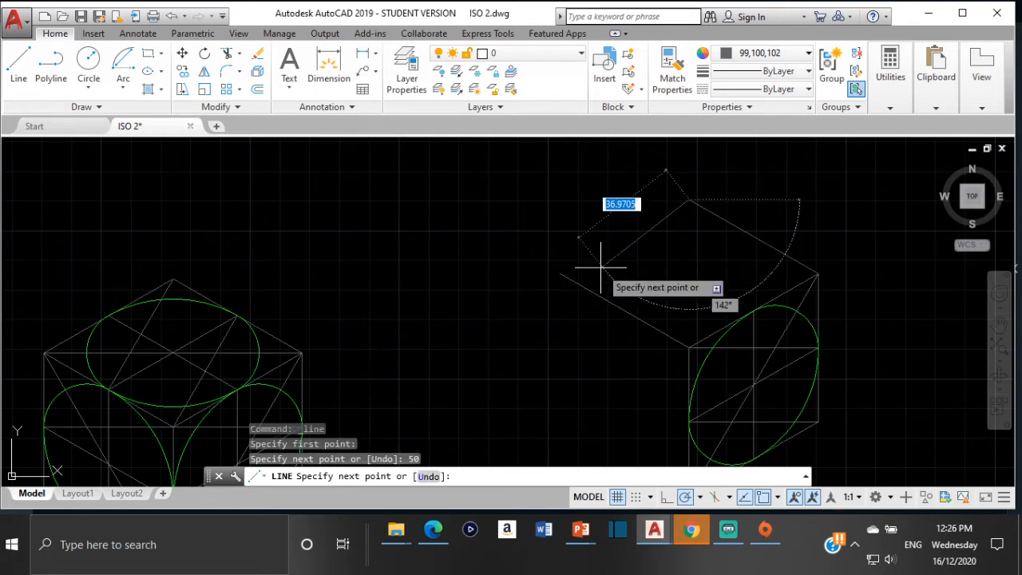
left_click(560, 274)
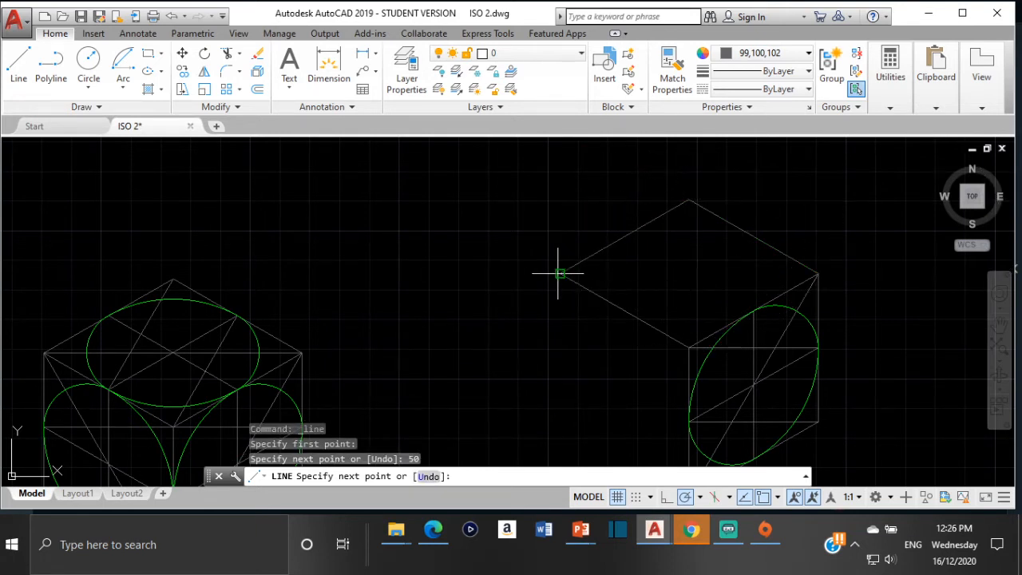
key("Escape")
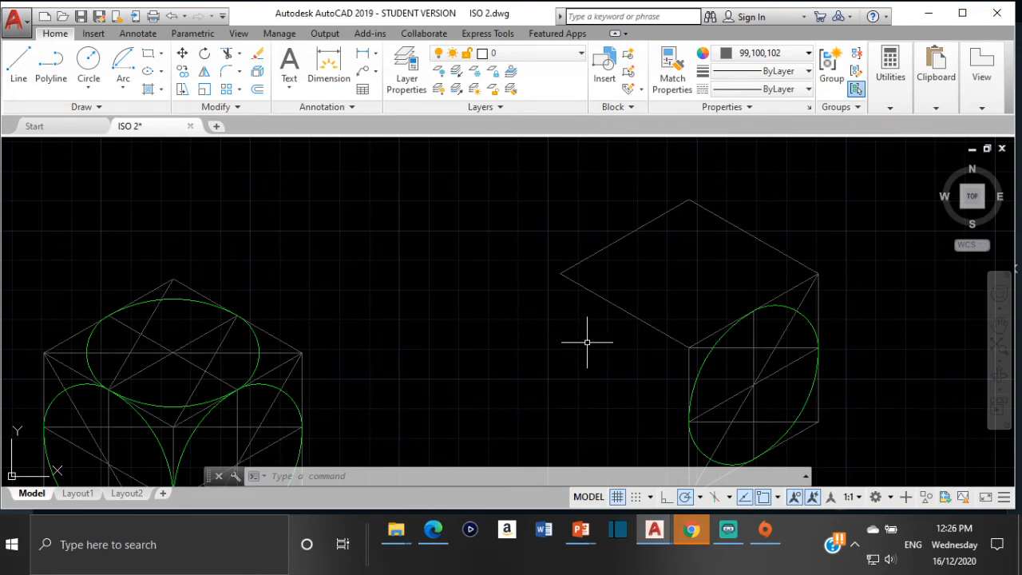
Step: Draw the top face's two grey centre lines, joining the midpoints of each pair of opposite edges
scroll(716, 353, "up", 2)
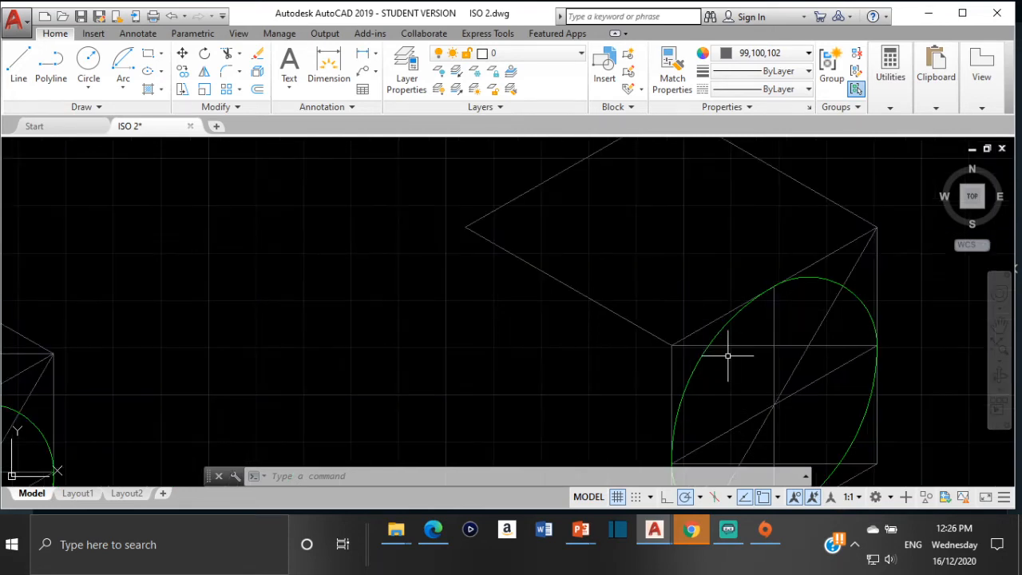
middle_click_drag(728, 355, 613, 315)
scroll(644, 287, "down", 2)
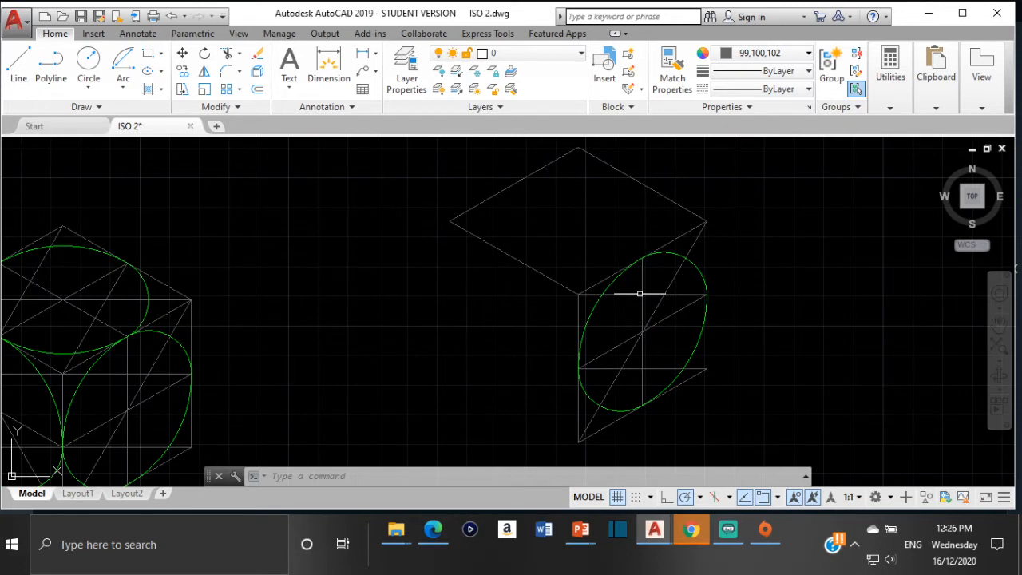
left_click(6, 74)
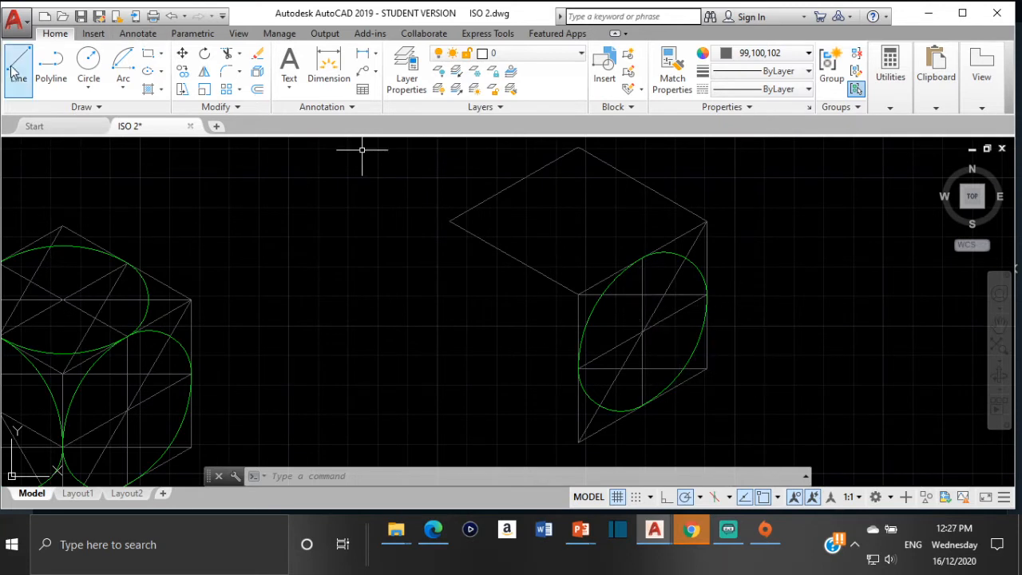
left_click(642, 257)
left_click(513, 184)
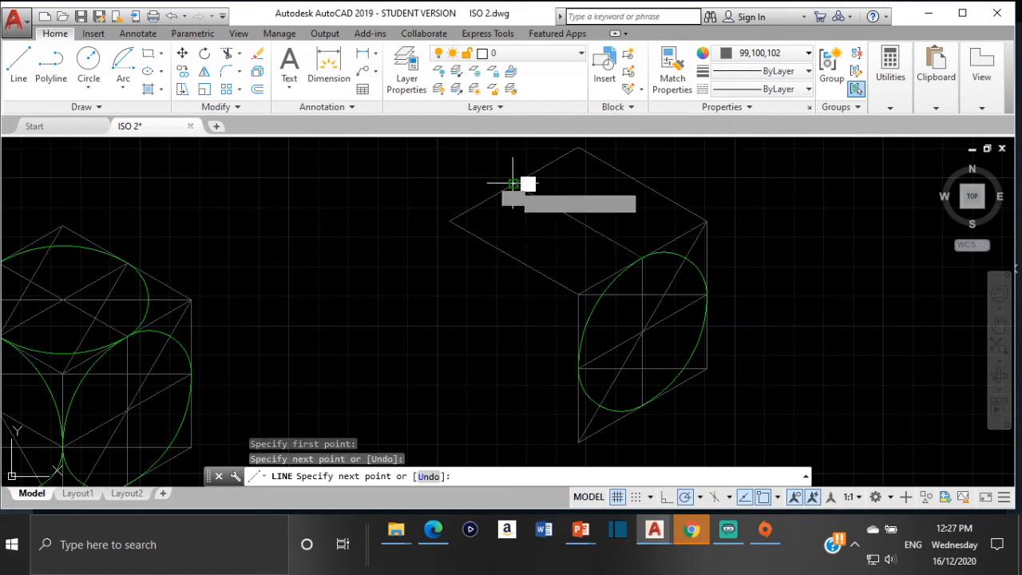
key("Return")
key("Return")
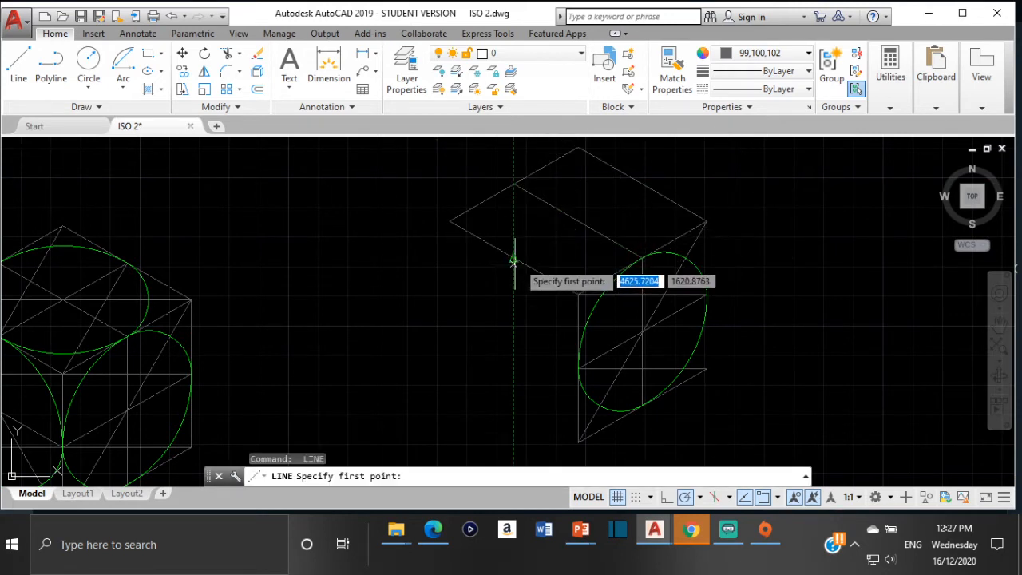
left_click(514, 257)
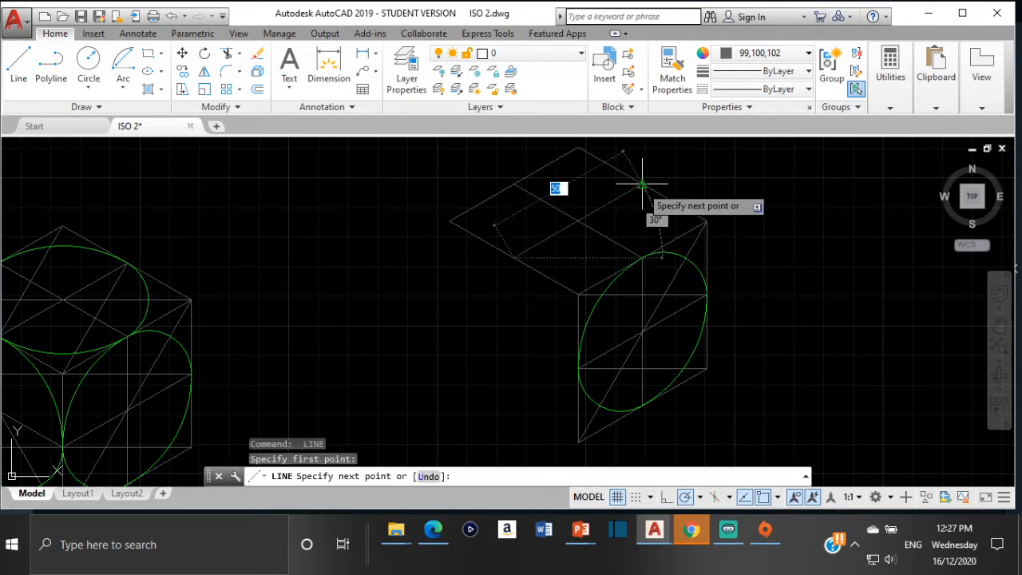
left_click(643, 183)
key("Escape")
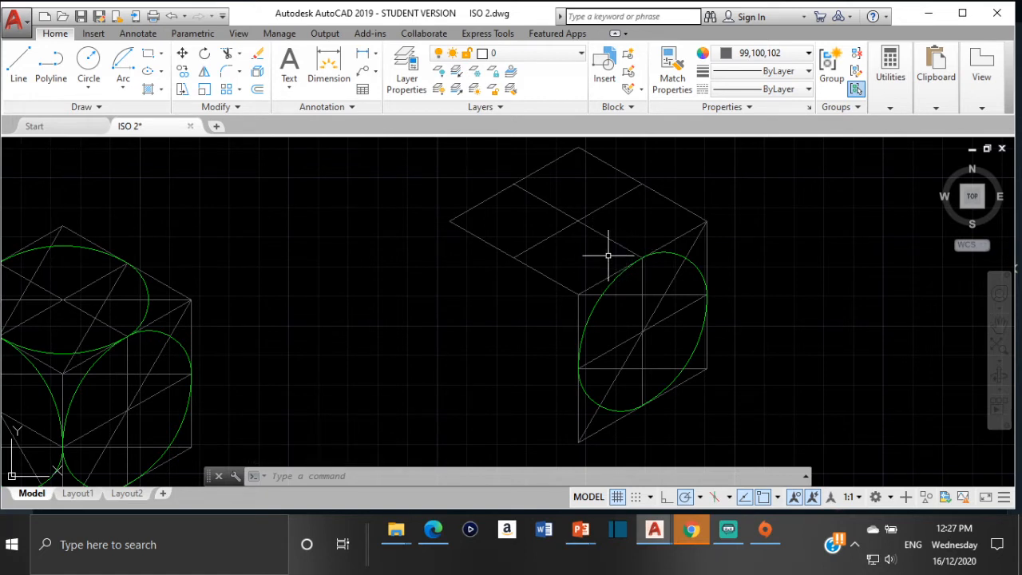
scroll(600, 252, "down", 2)
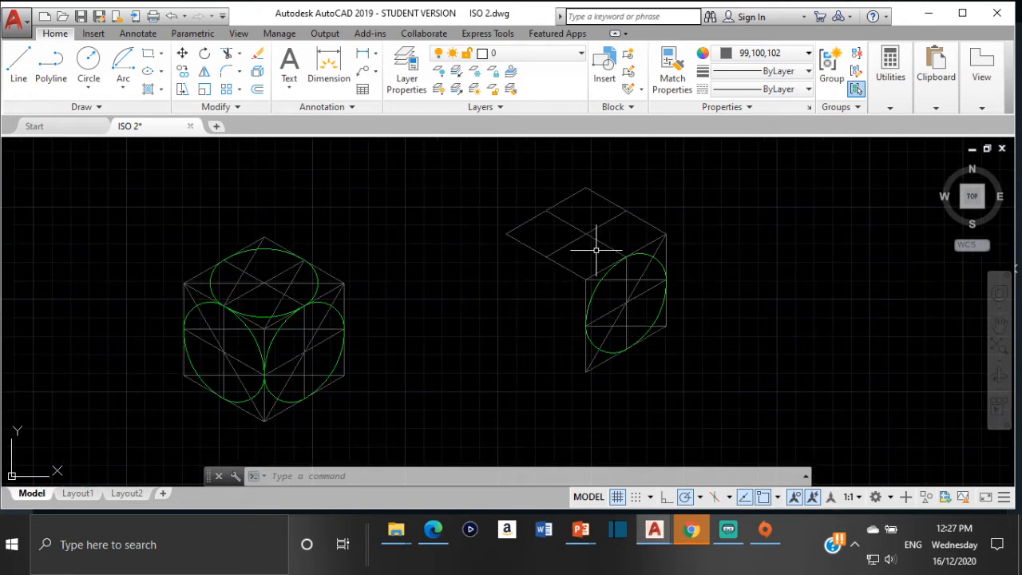
scroll(607, 281, "up", 2)
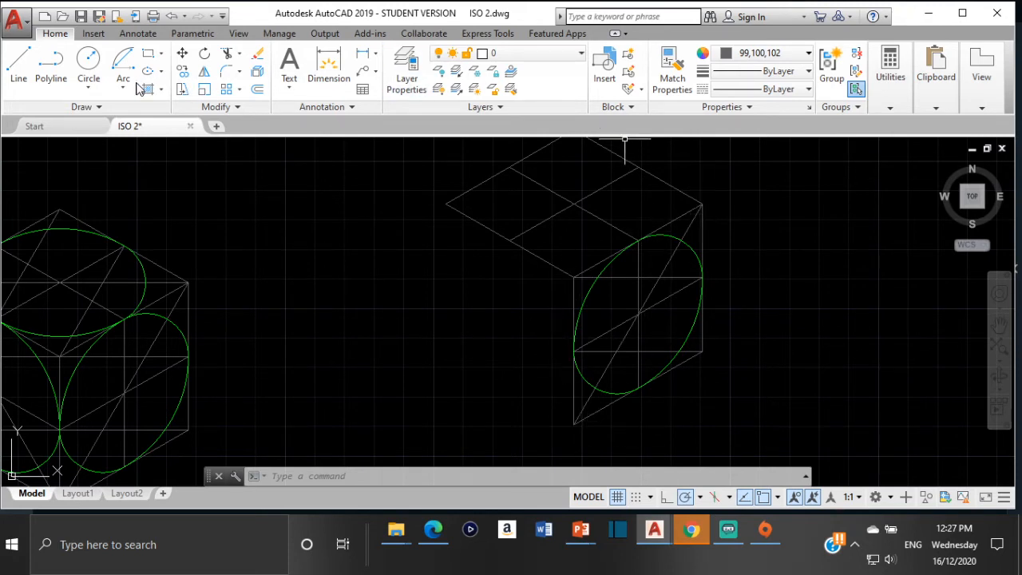
left_click(19, 68)
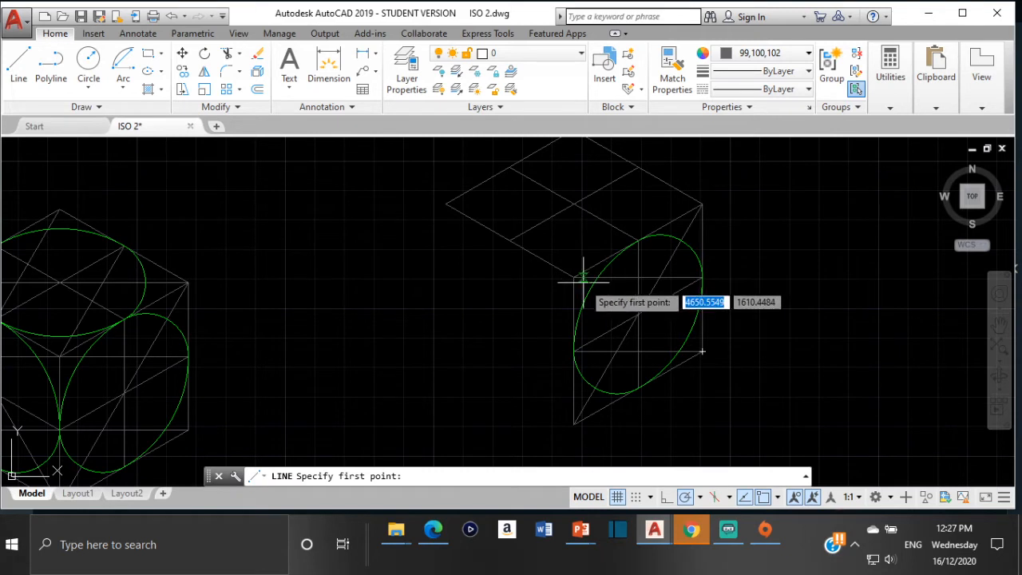
left_click(573, 278)
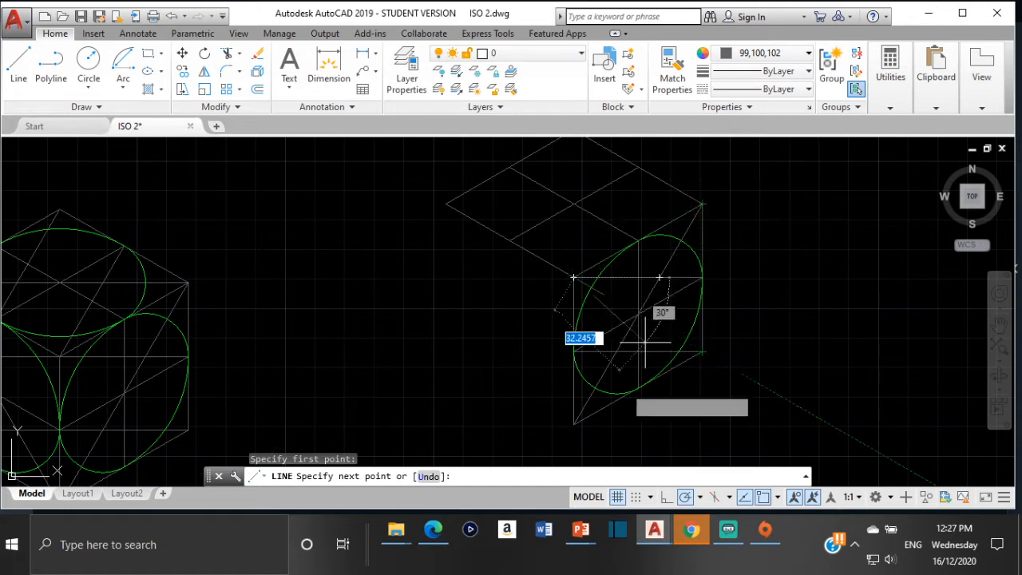
key("Escape")
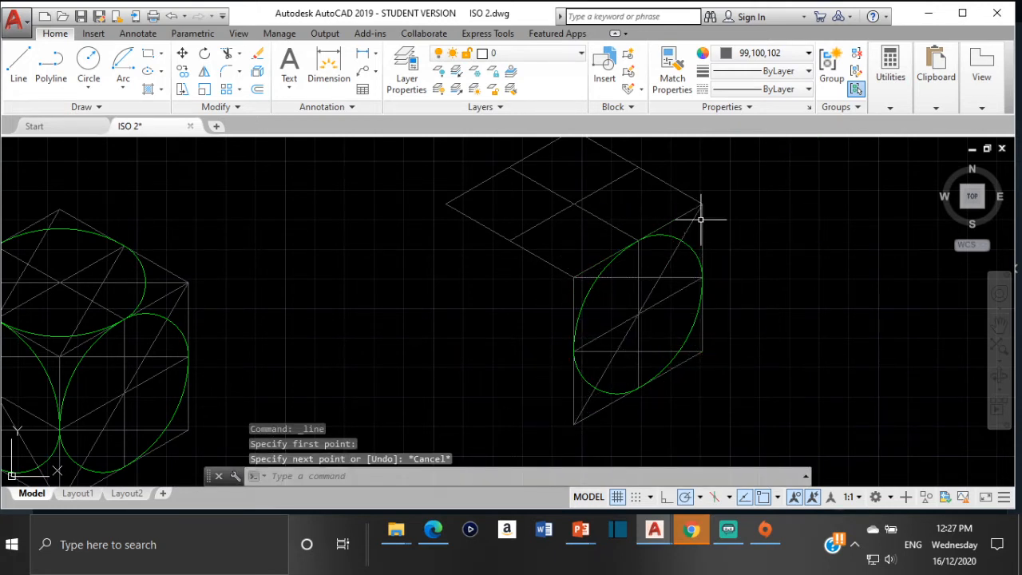
Step: Draw the long horizontal diagonal across the top face from its left corner to its right corner
key("Return")
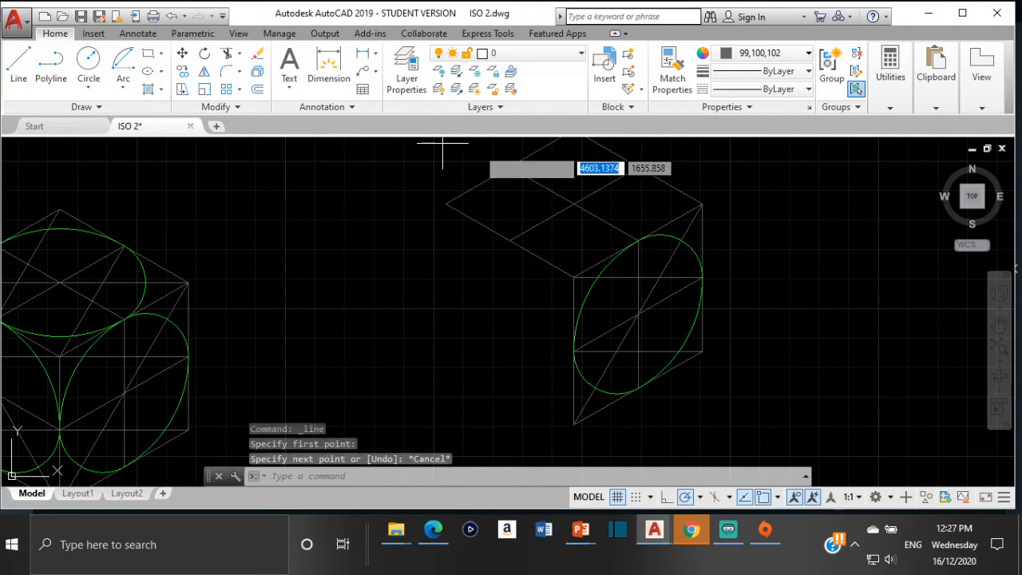
middle_click_drag(530, 175, 483, 217)
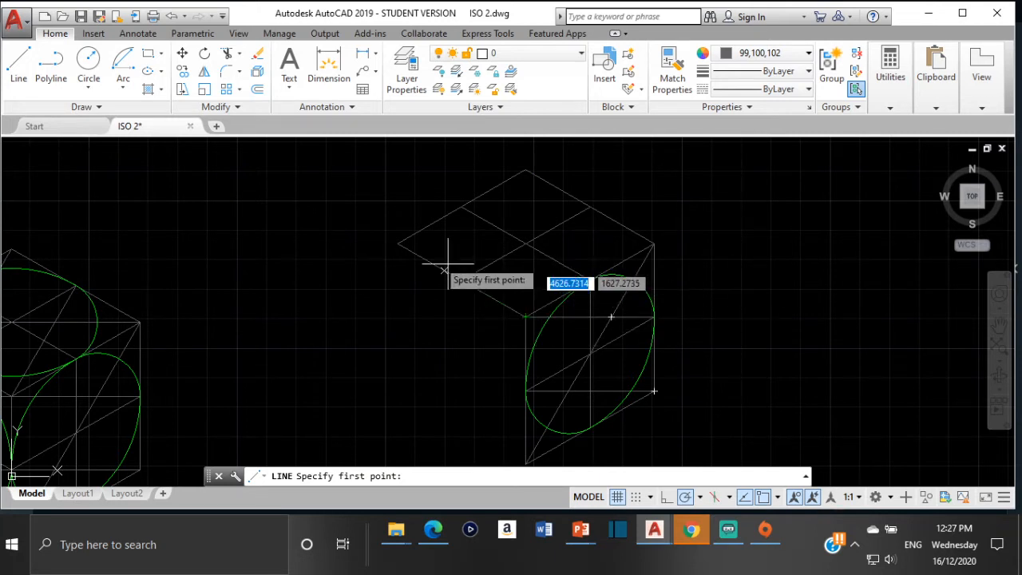
left_click(397, 242)
left_click(654, 243)
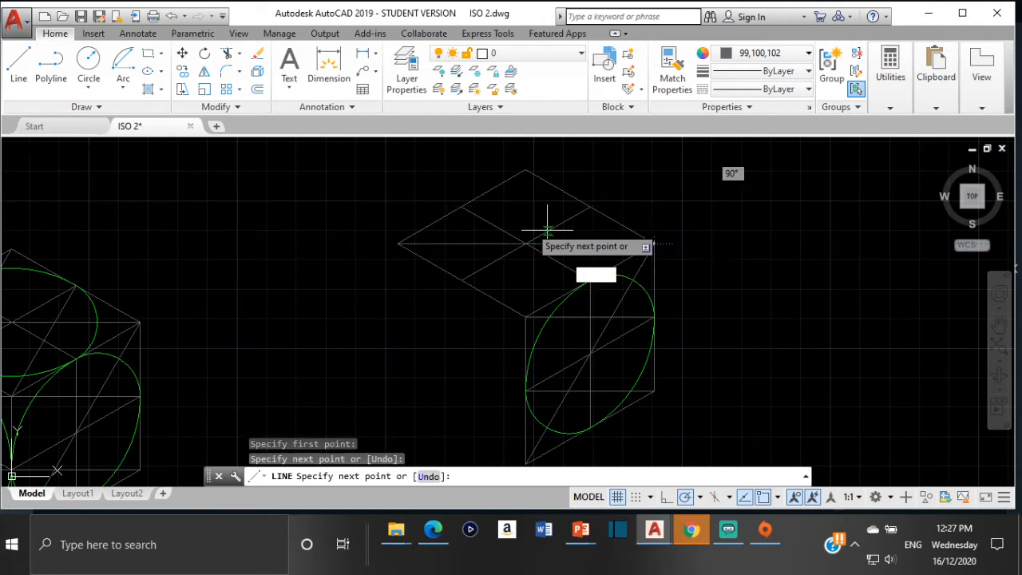
key("Escape")
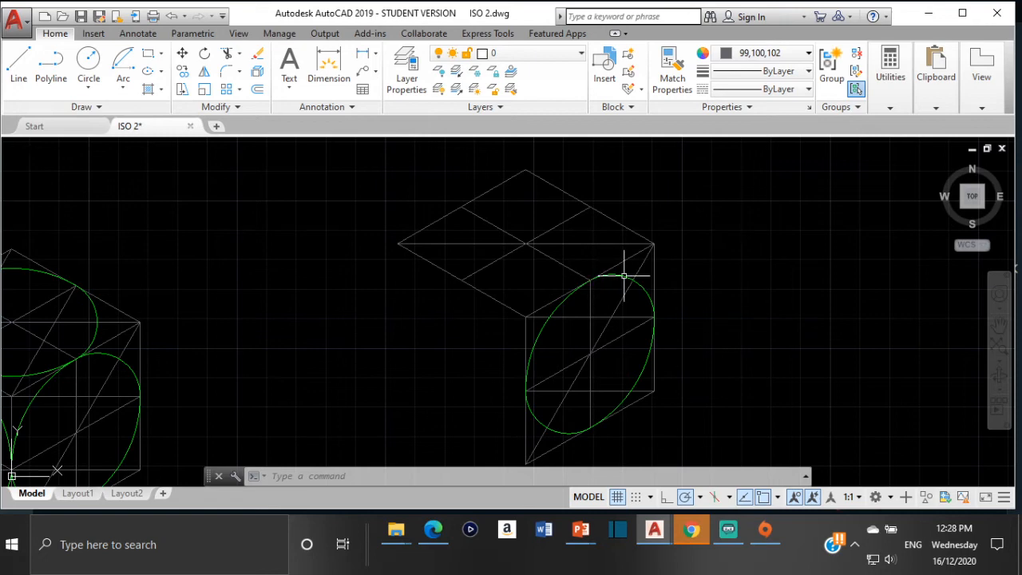
Step: Draw a polyline on the top face from the midpoint of its lower-left edge to its upper corner
scroll(529, 247, "up", 2)
scroll(529, 246, "down", 4)
scroll(331, 312, "up", 1)
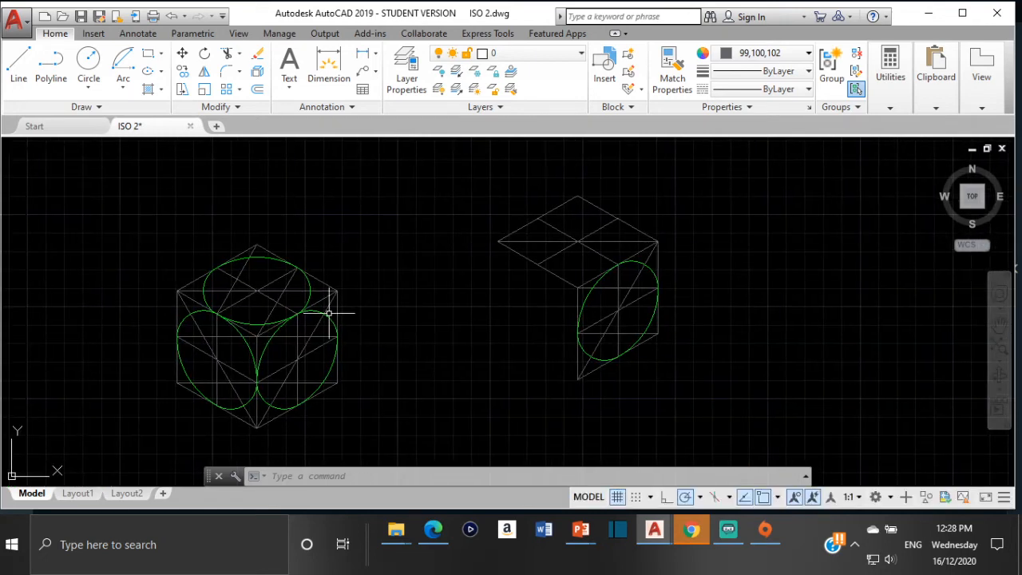
scroll(274, 298, "up", 1)
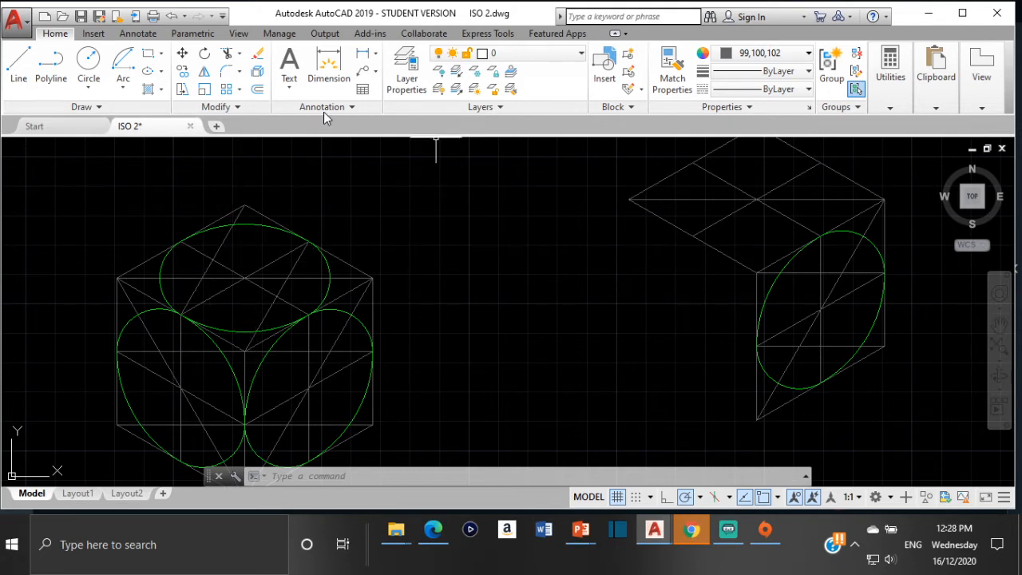
left_click(50, 64)
mouse_move(637, 310)
middle_mouse_down()
mouse_move(447, 317)
mouse_move(401, 334)
middle_mouse_up()
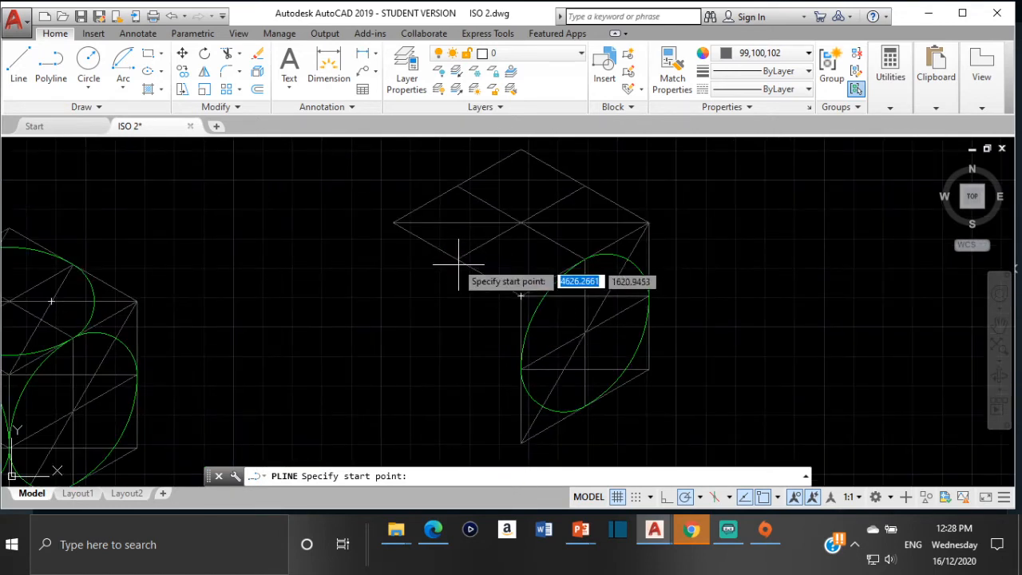
left_click(456, 258)
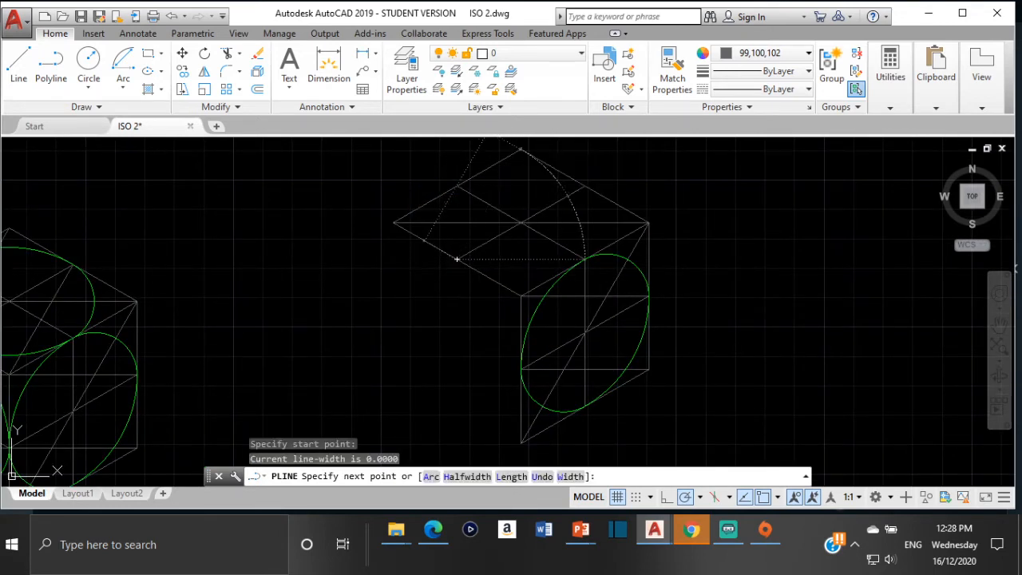
left_click(516, 149)
key("Escape")
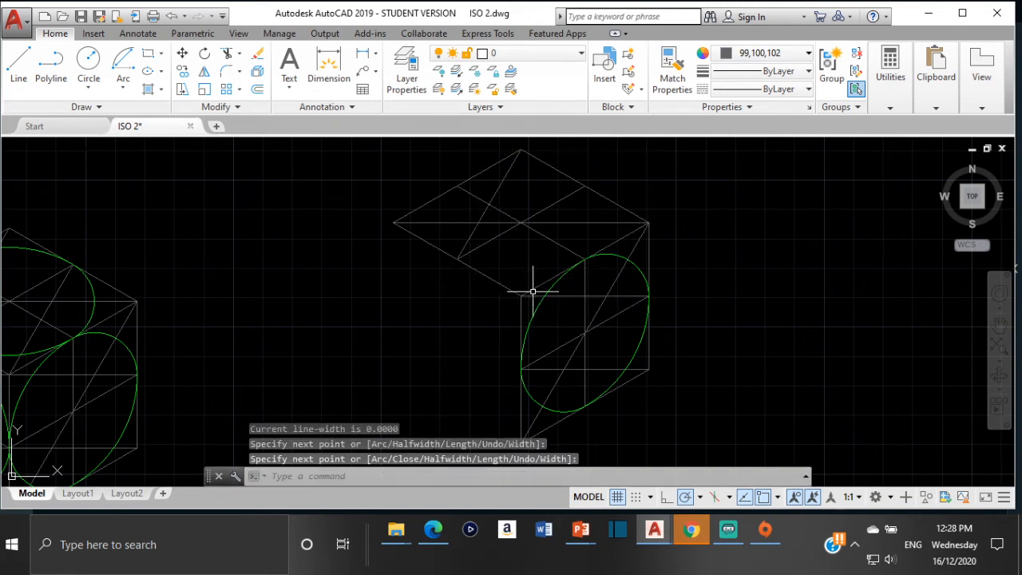
Step: Draw a polyline on the top face from its lower corner to the midpoint of its upper-right edge
key("Return")
left_click(520, 296)
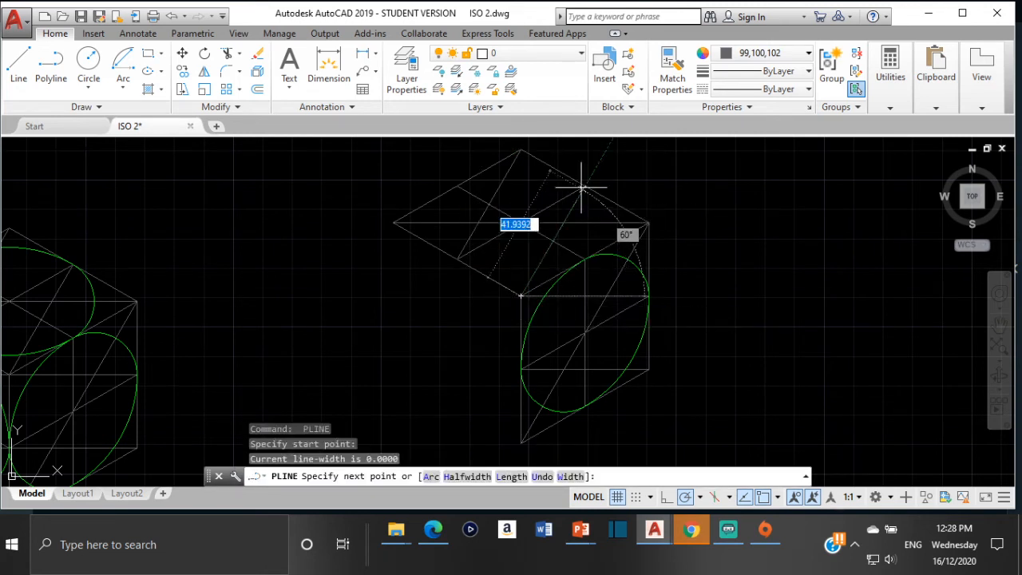
left_click(585, 187)
key("Escape")
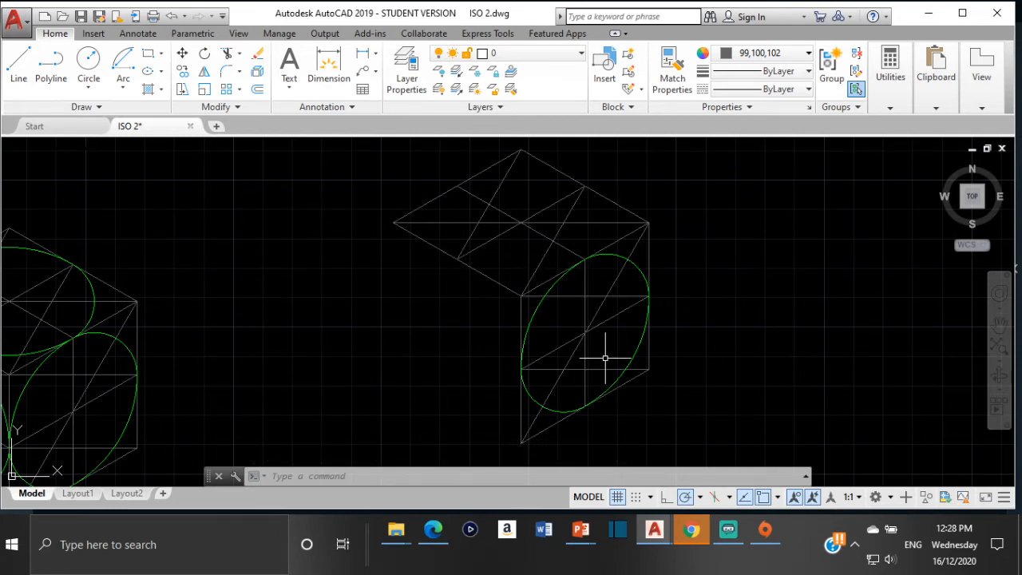
left_click(118, 62)
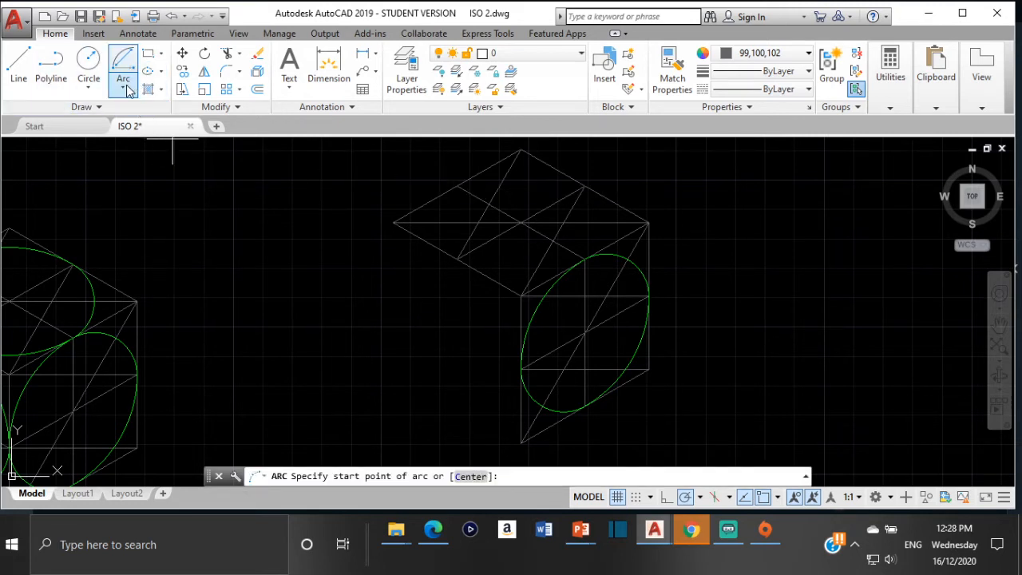
left_click(126, 89)
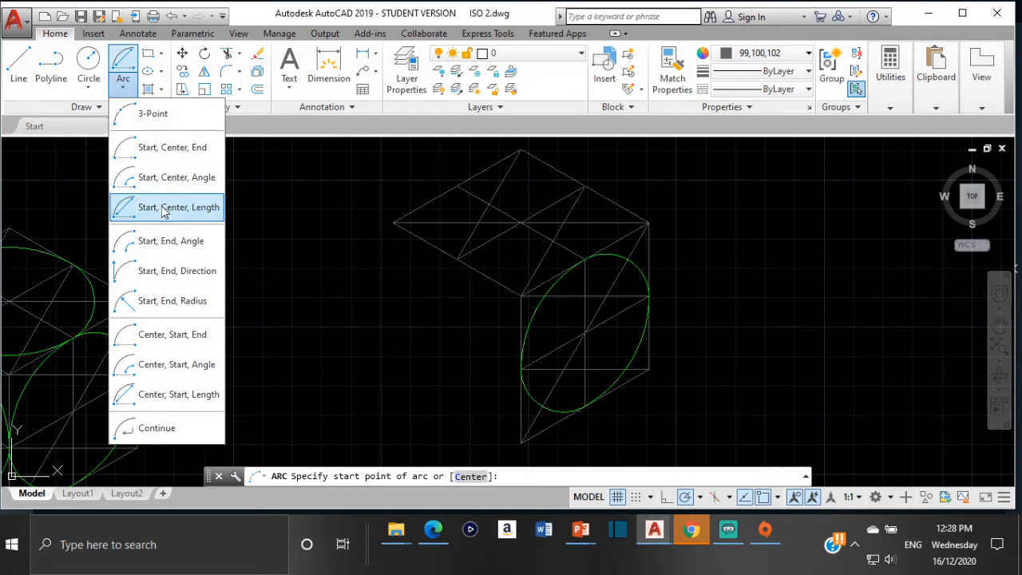
left_click(164, 208)
middle_click_drag(620, 237, 495, 266)
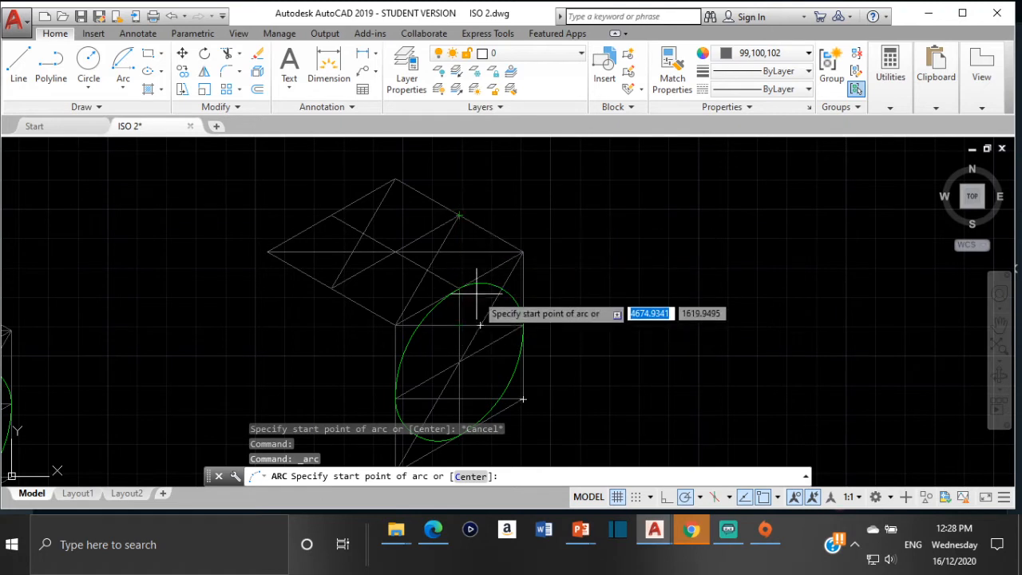
left_click(459, 214)
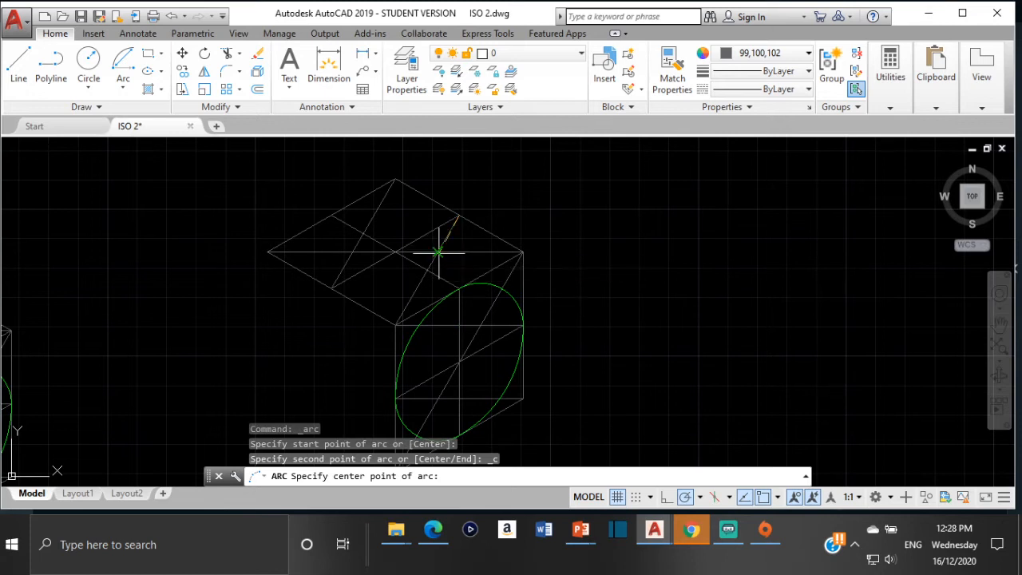
left_click(437, 252)
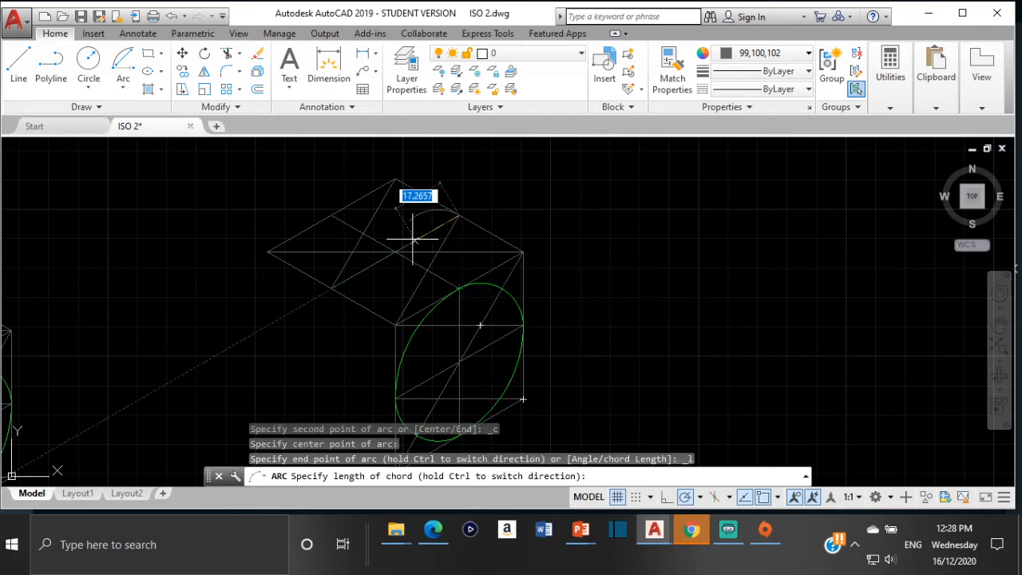
key("Escape")
Step: Draw a green Start, Center, Length arc between the top face's right-hand edge midpoints, centred where the horizontal diagonal crosses the right construction line
left_click(759, 53)
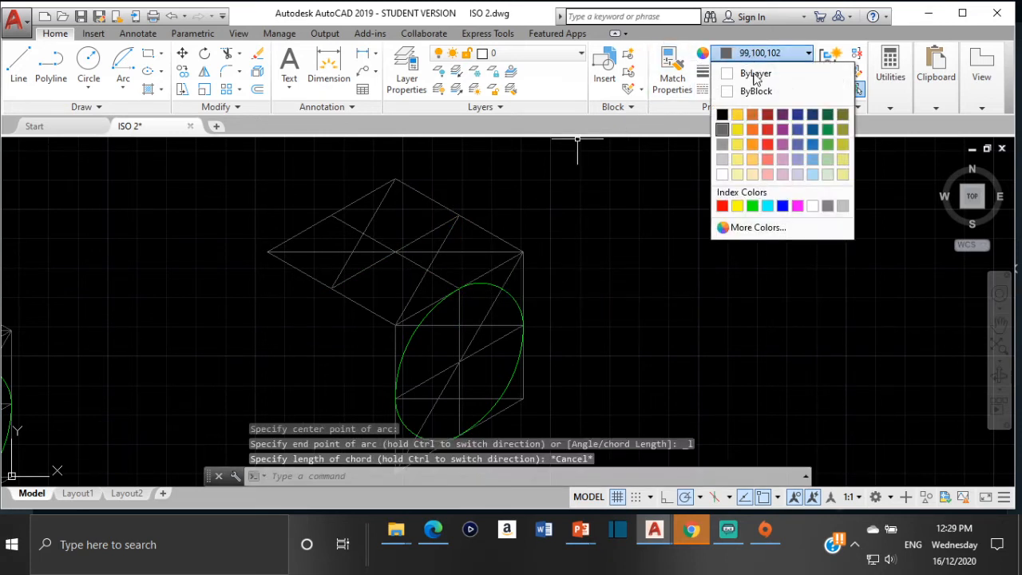
left_click(752, 206)
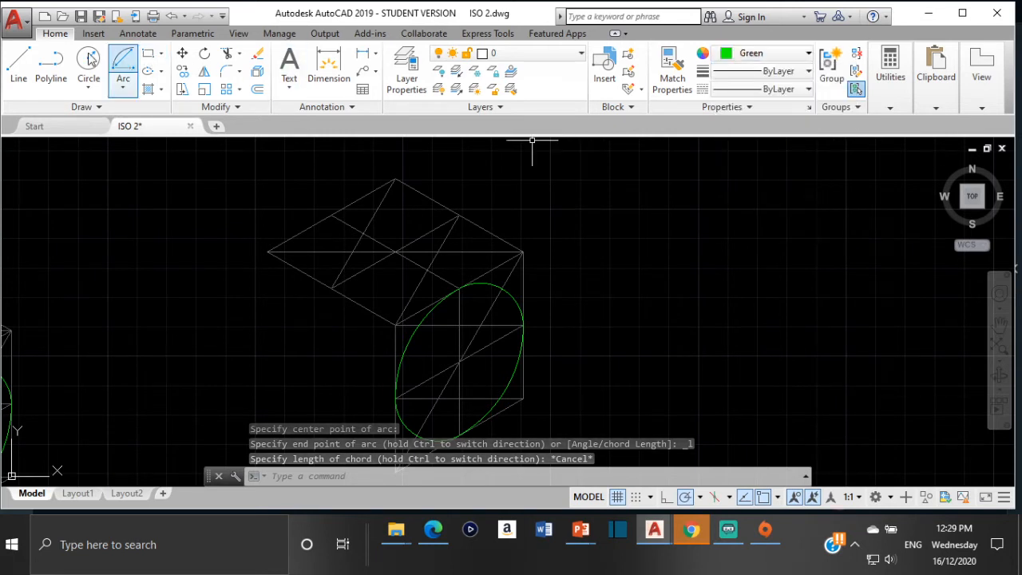
key("Return")
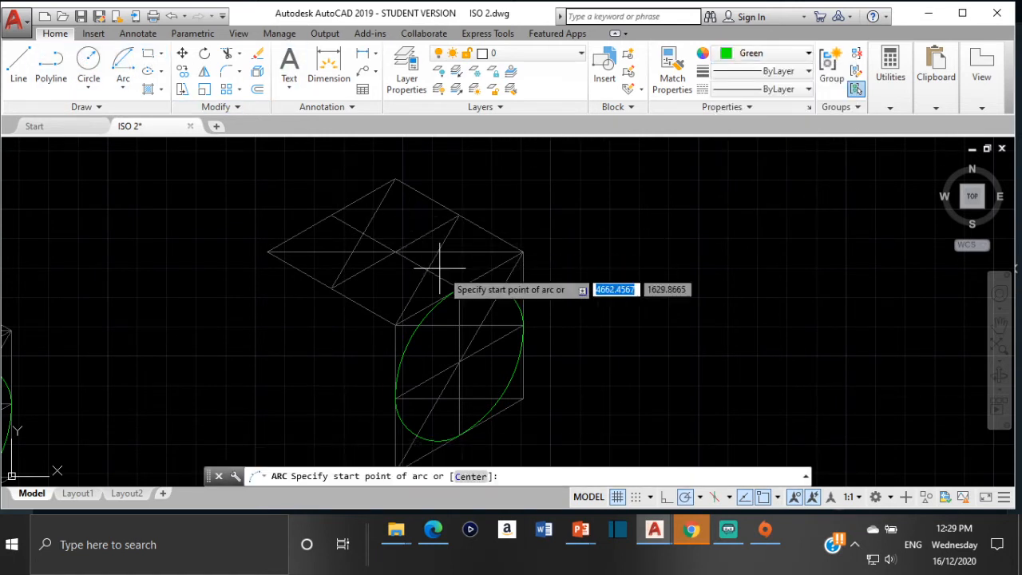
left_click(459, 288)
type("c")
key("Return")
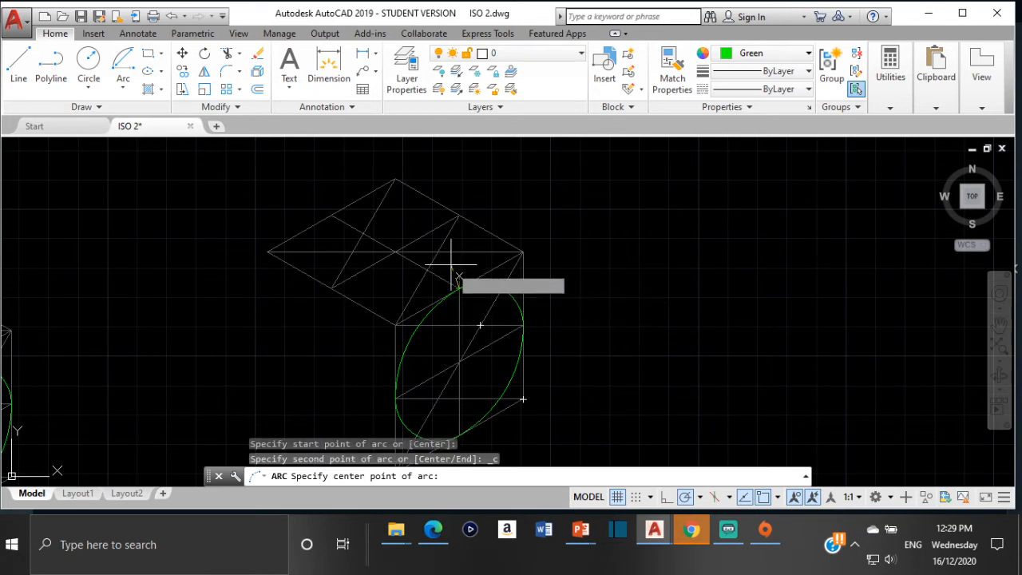
left_click(438, 242)
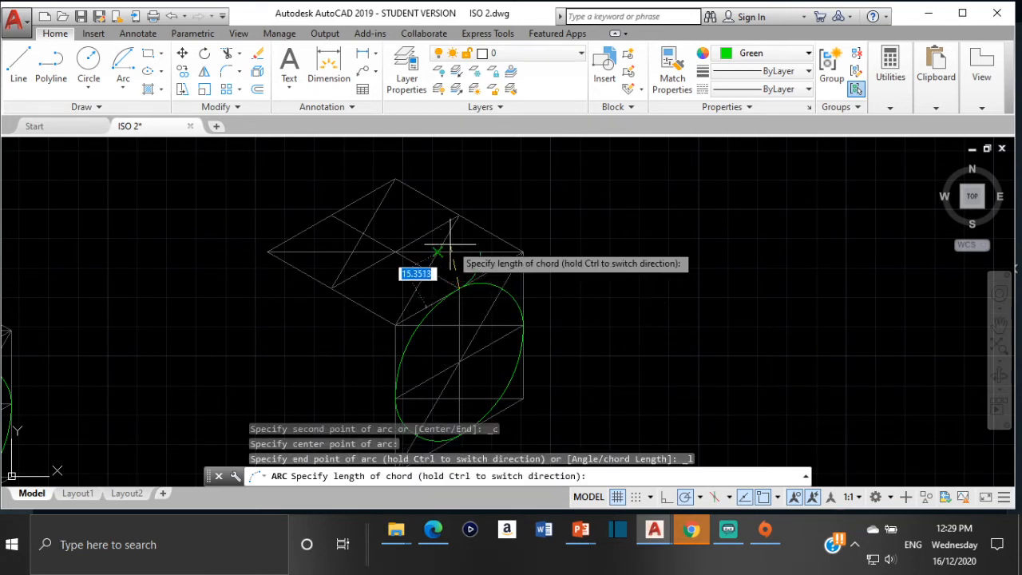
left_click(459, 214)
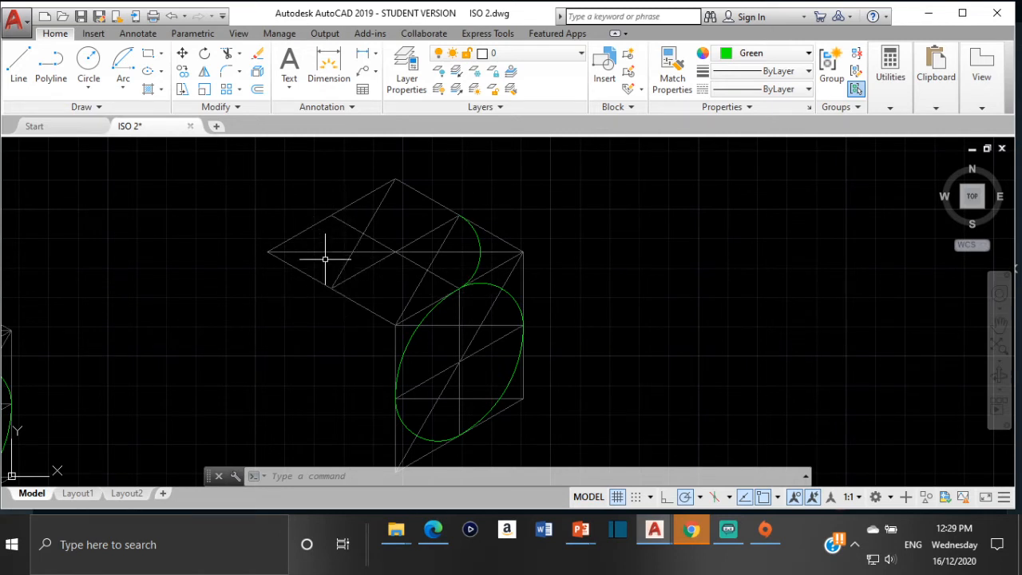
left_click(123, 64)
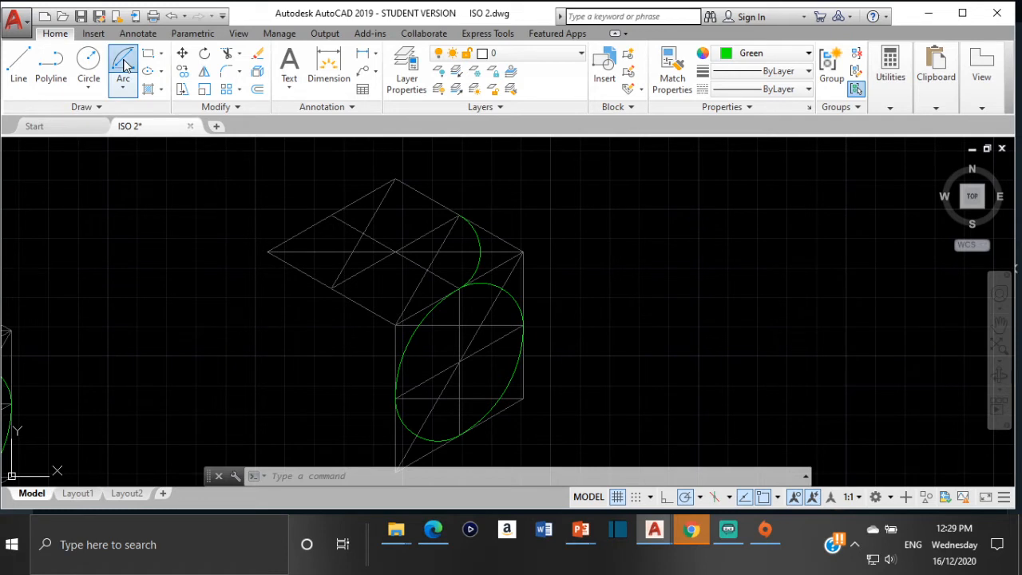
left_click(331, 288)
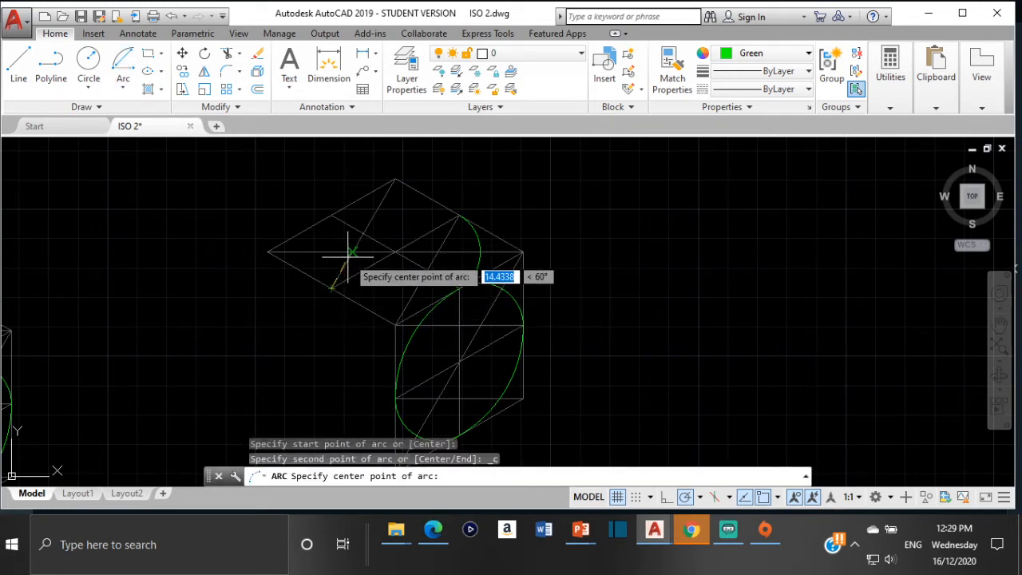
left_click(352, 251)
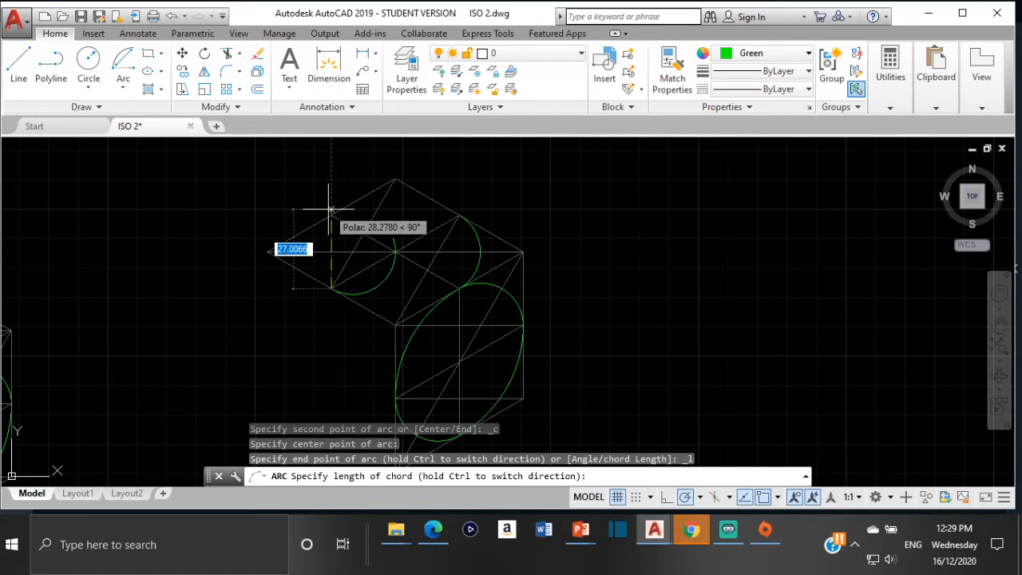
key("Escape")
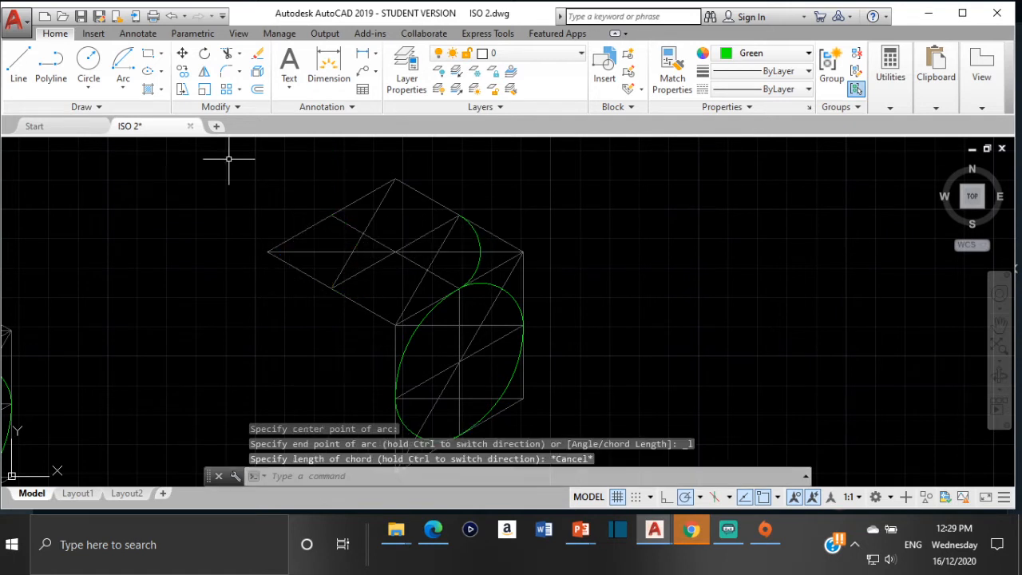
Step: Draw a Start, Center, Length arc between the top face's left-hand edge midpoints, starting at the upper one, centred where the horizontal diagonal crosses the left construction line
left_click(123, 63)
left_click(332, 214)
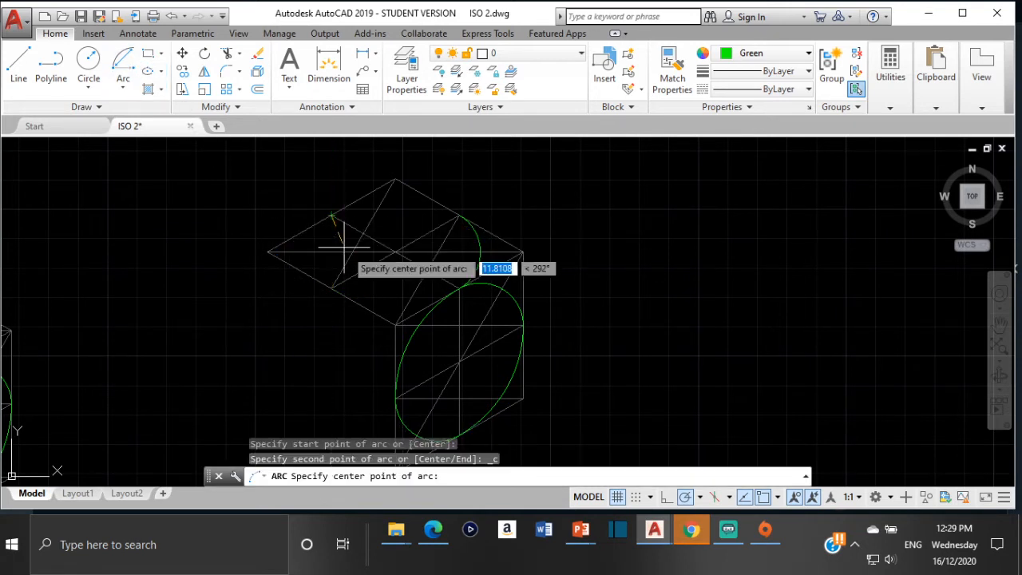
left_click(352, 251)
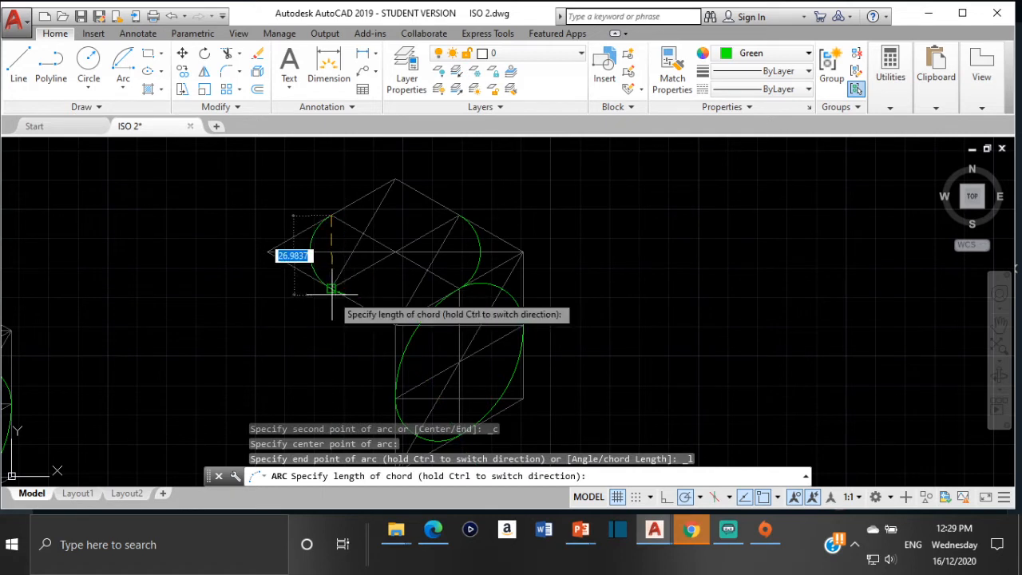
left_click(332, 289)
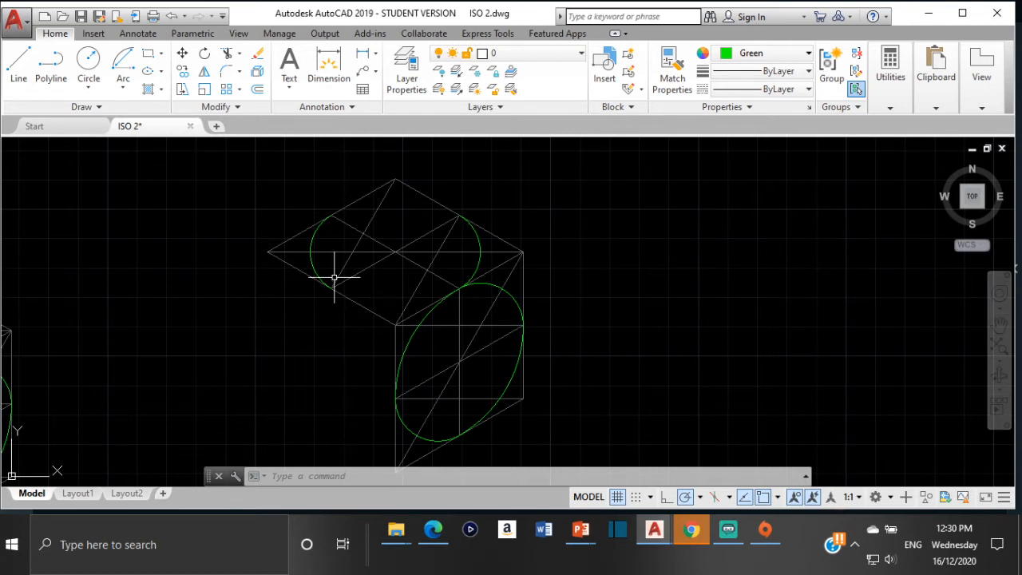
left_click(125, 59)
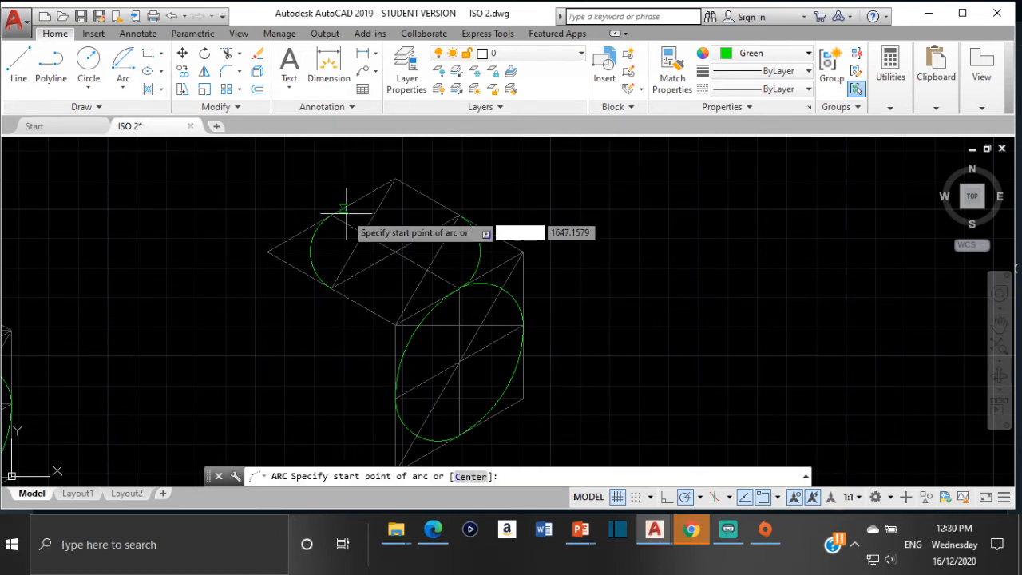
left_click(332, 214)
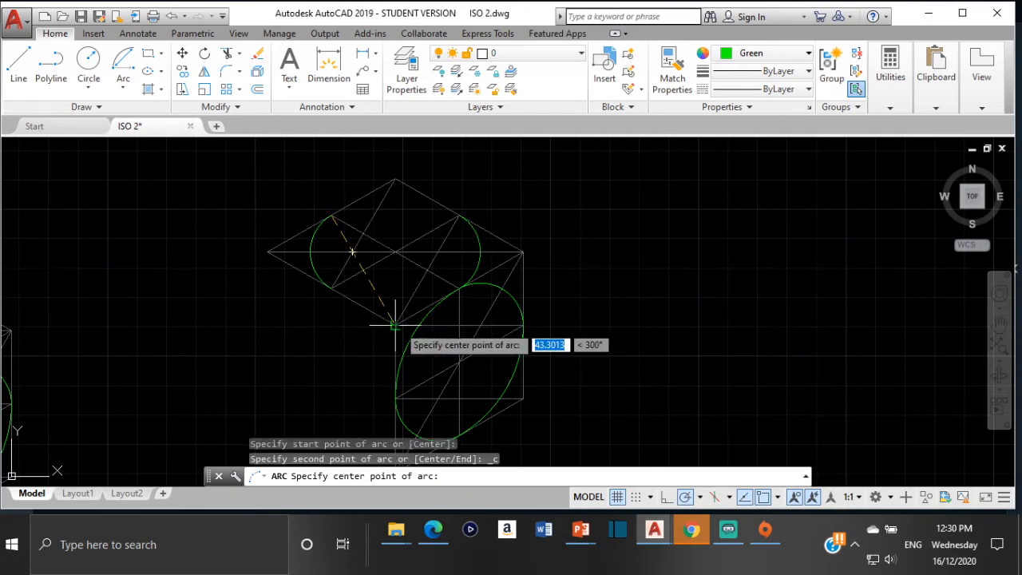
left_click(395, 324)
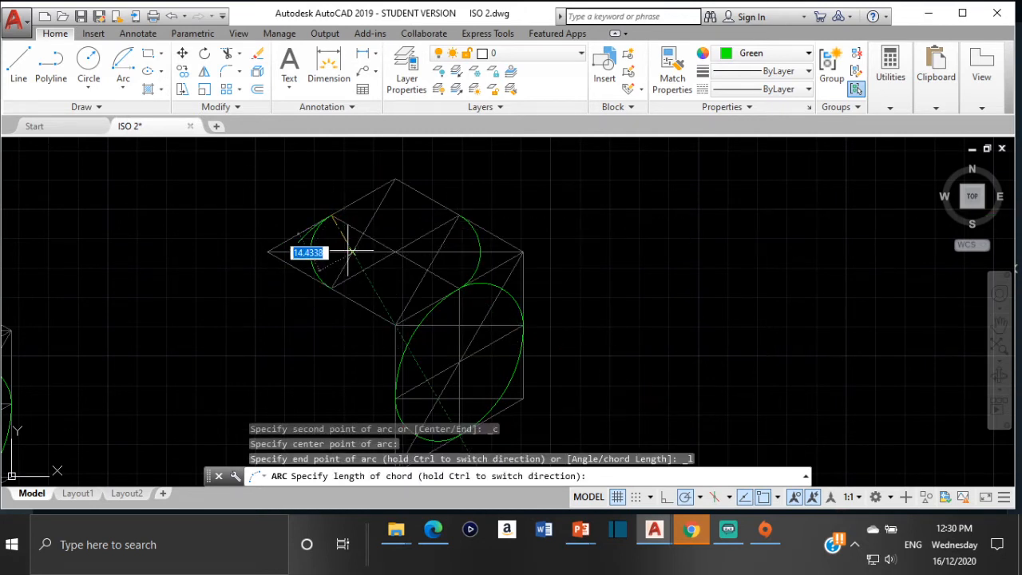
key("Escape")
Step: Draw the top face's upper arc from its upper-right edge midpoint to its upper-left edge midpoint, centred on the face's lower corner
left_click(123, 59)
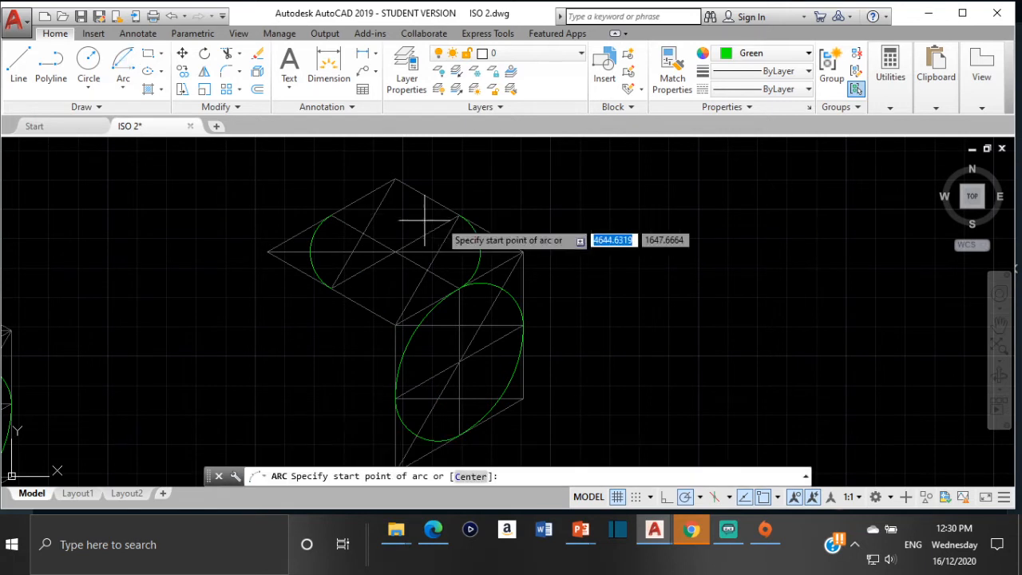
left_click(459, 213)
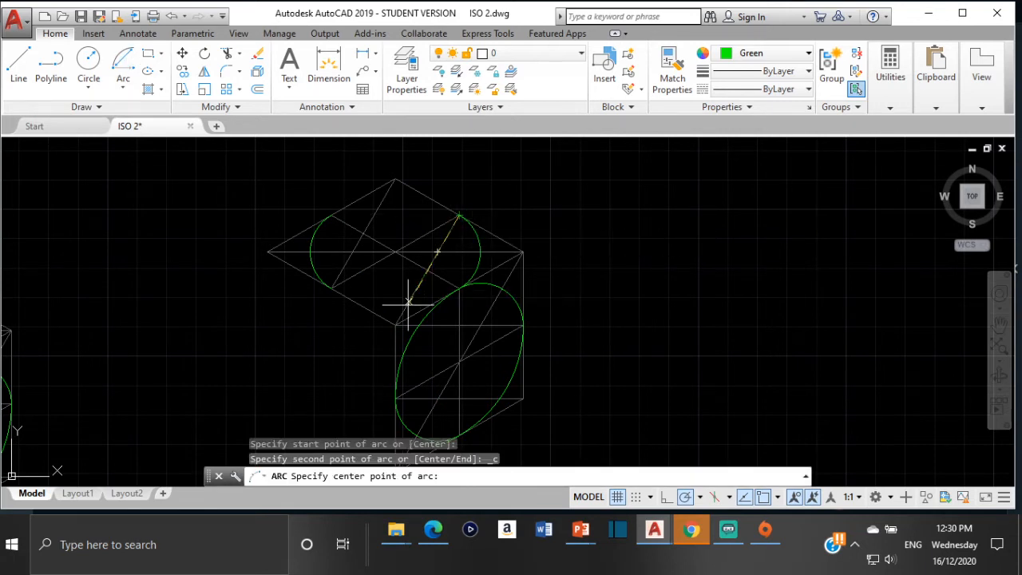
left_click(394, 325)
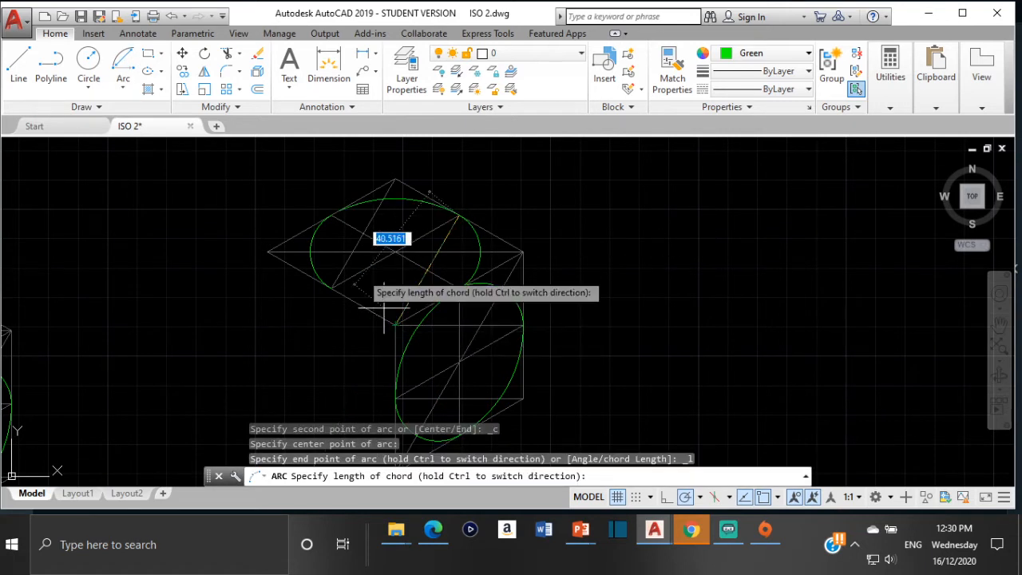
left_click(331, 214)
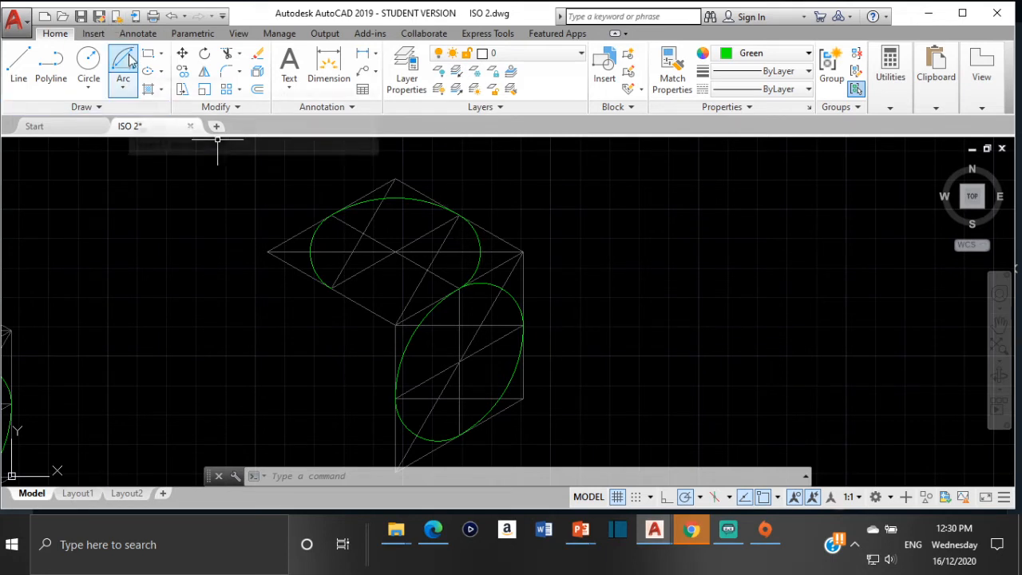
left_click(128, 61)
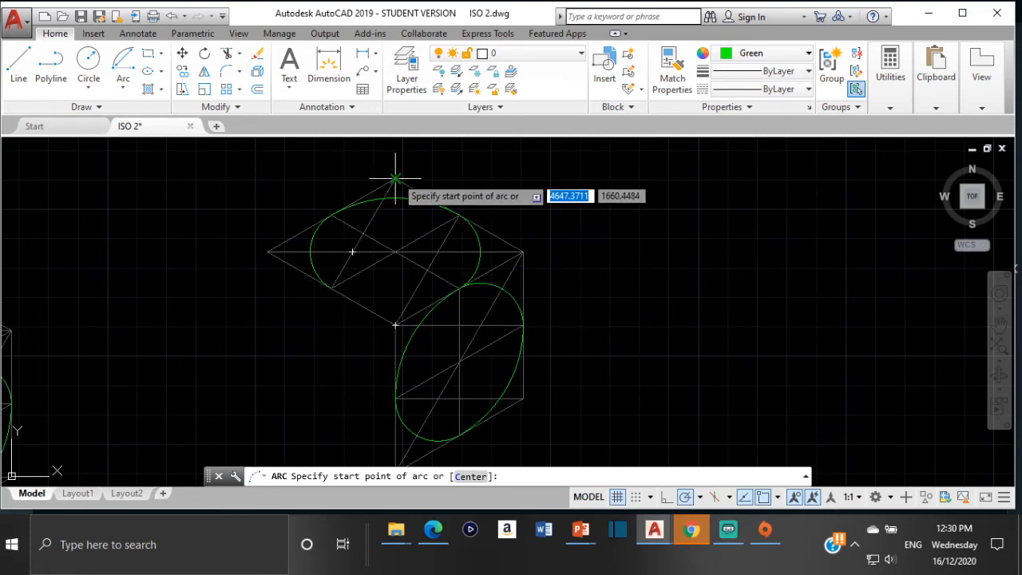
left_click(459, 288)
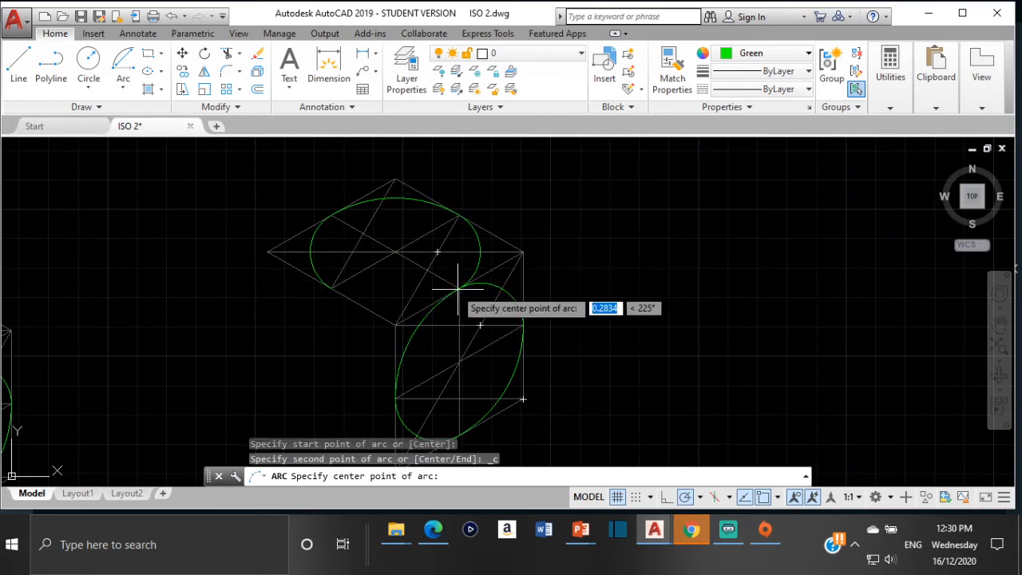
left_click(393, 180)
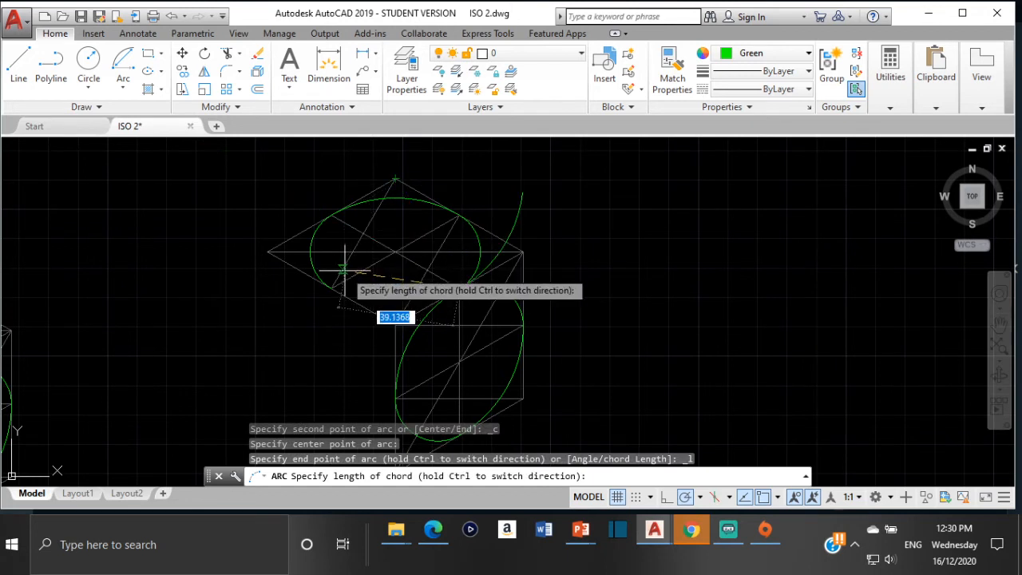
key("Escape")
key("Escape")
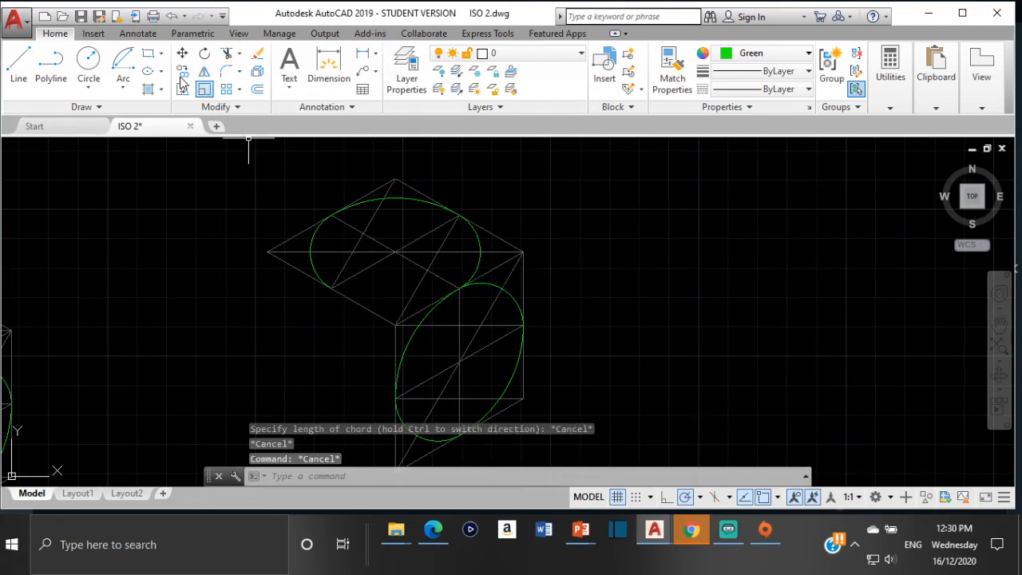
Step: Draw the top face's lower arc from its lower-left edge midpoint to its lower-right edge midpoint, centred on the face's upper corner
left_click(123, 63)
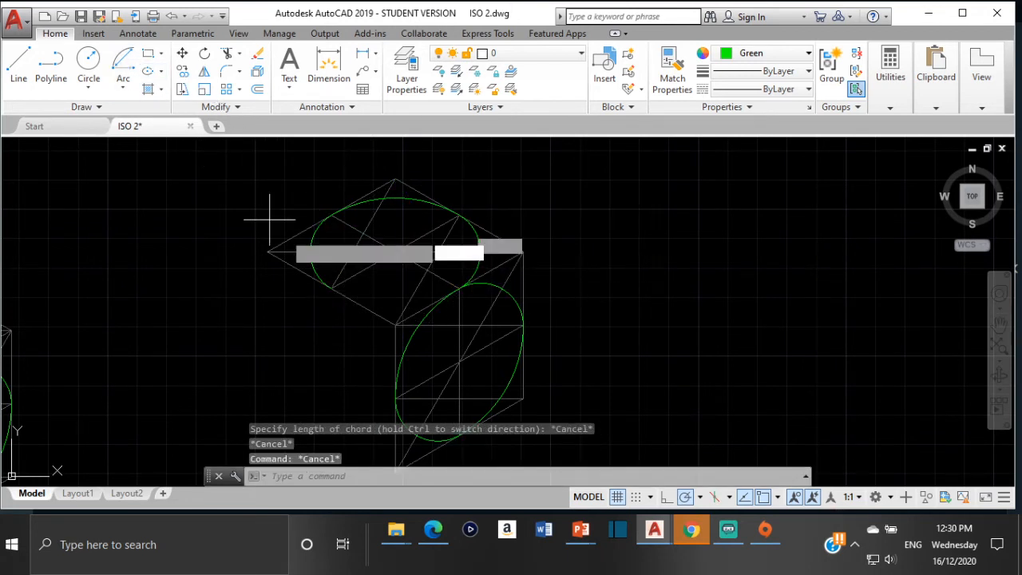
left_click(331, 288)
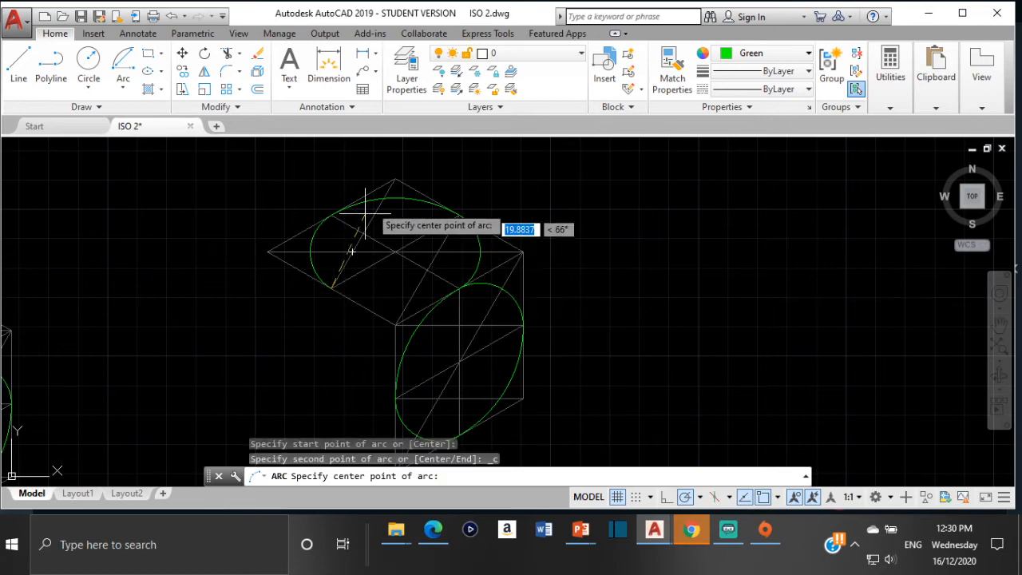
left_click(395, 179)
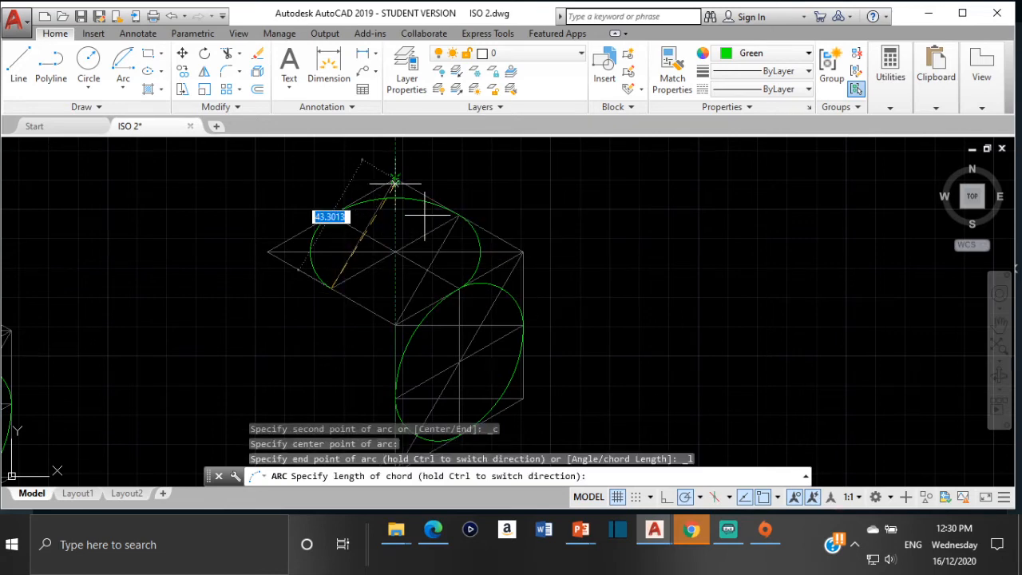
left_click(451, 289)
Step: Set the current object colour to the dark grey 99,100,102
scroll(483, 289, "down", 1)
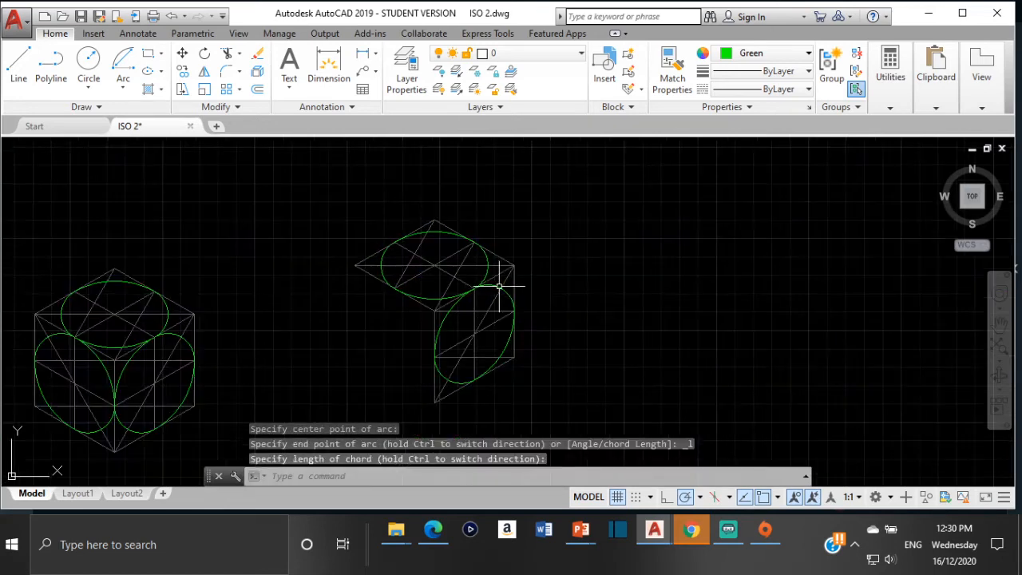
scroll(476, 318, "up", 1)
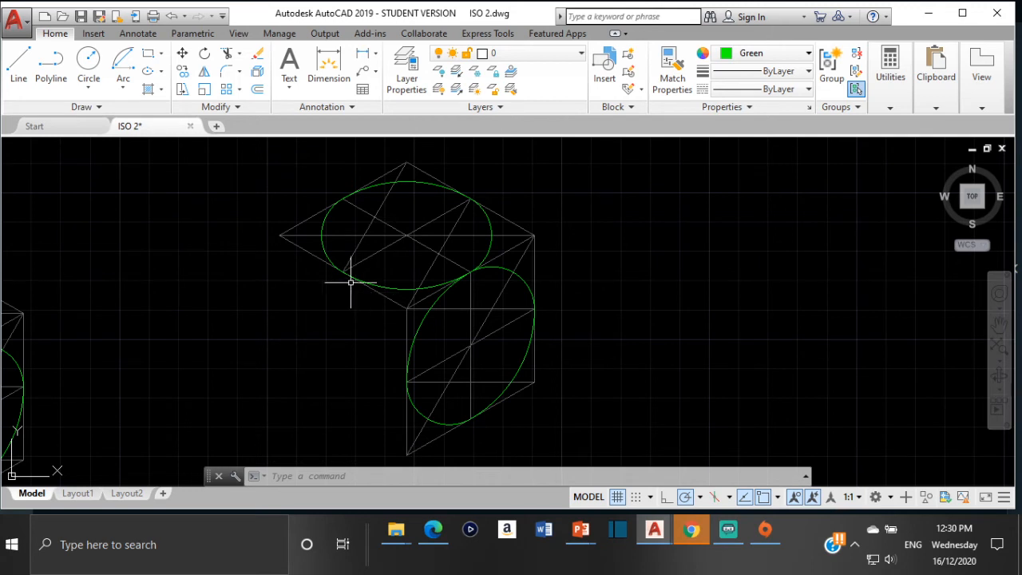
scroll(362, 336, "down", 2)
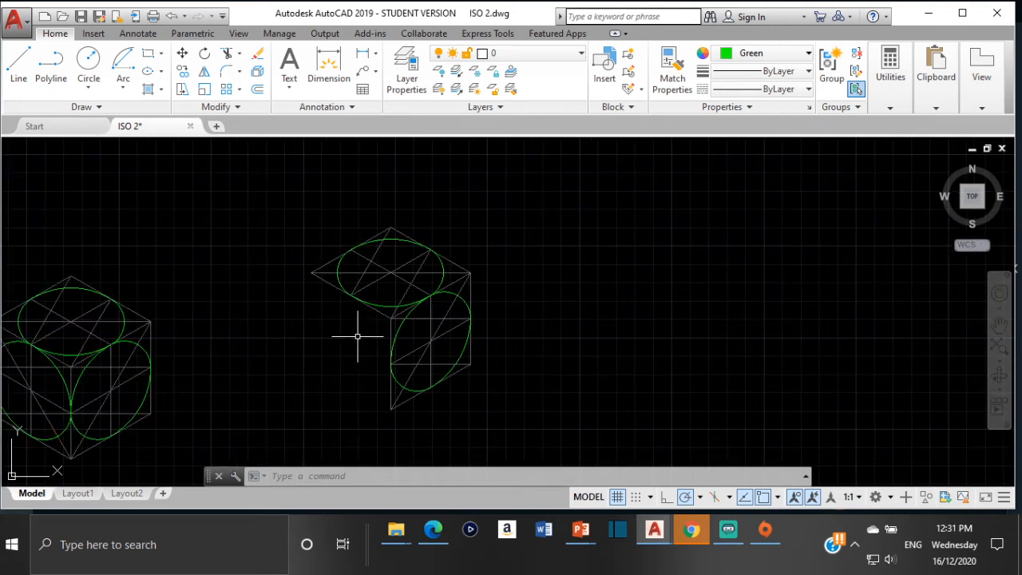
middle_click_drag(359, 335, 422, 320)
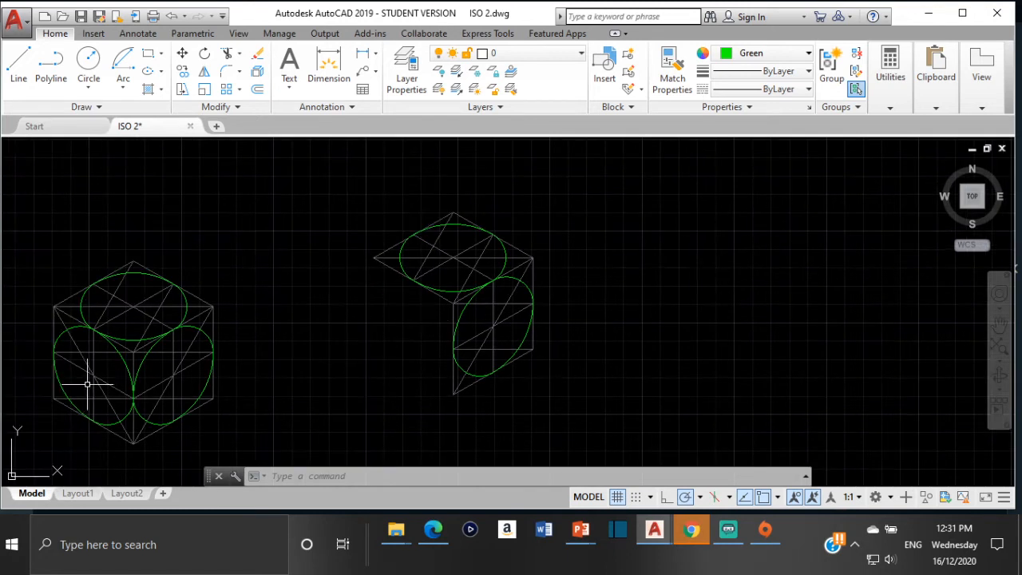
scroll(101, 377, "up", 3)
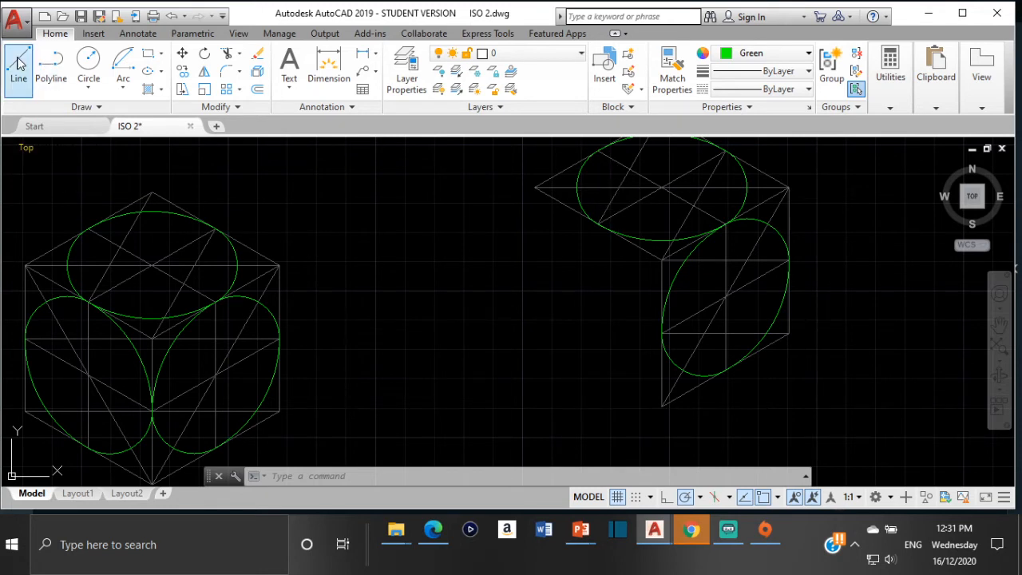
left_click(769, 53)
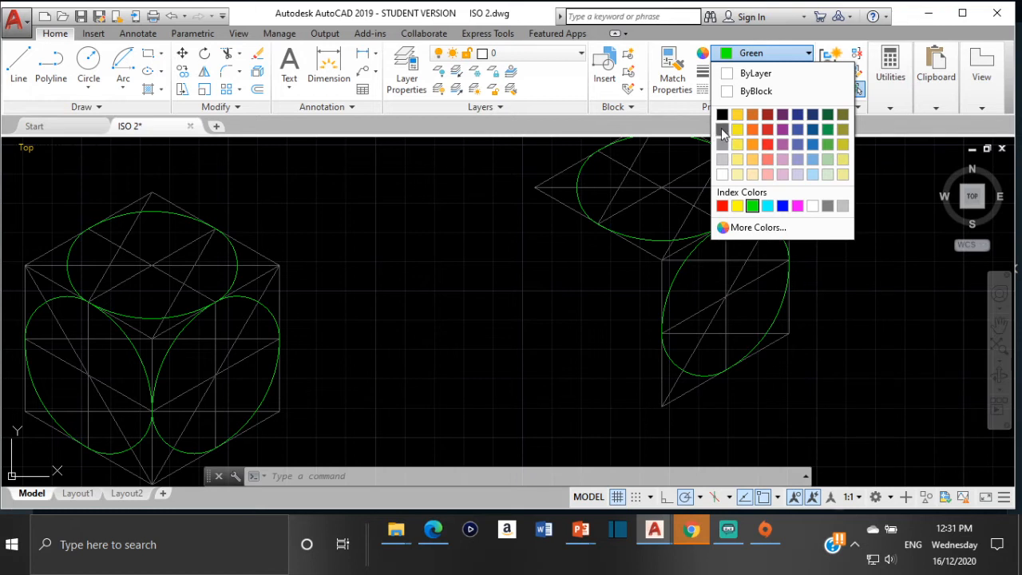
left_click(721, 129)
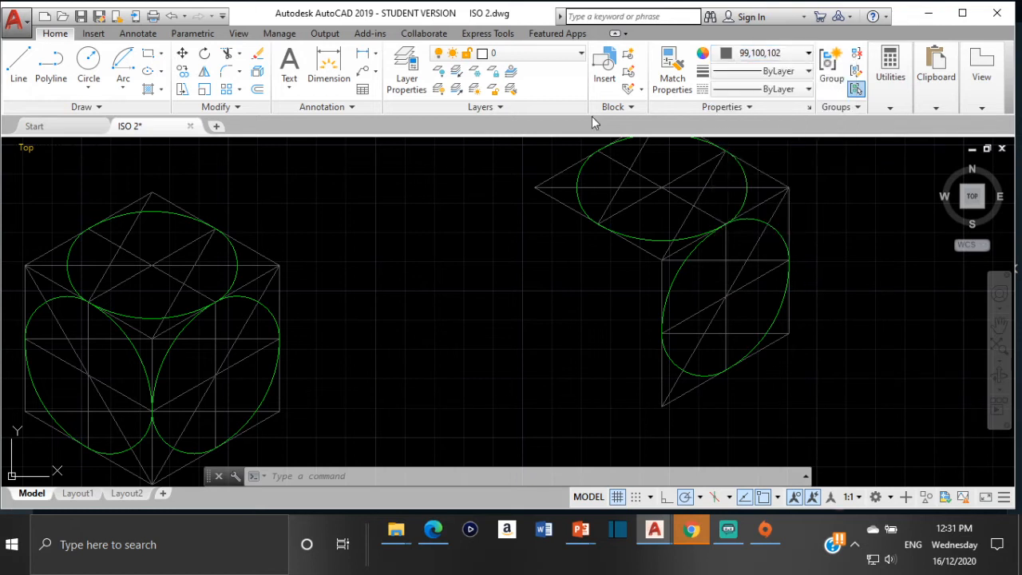
left_click(755, 55)
left_click(377, 256)
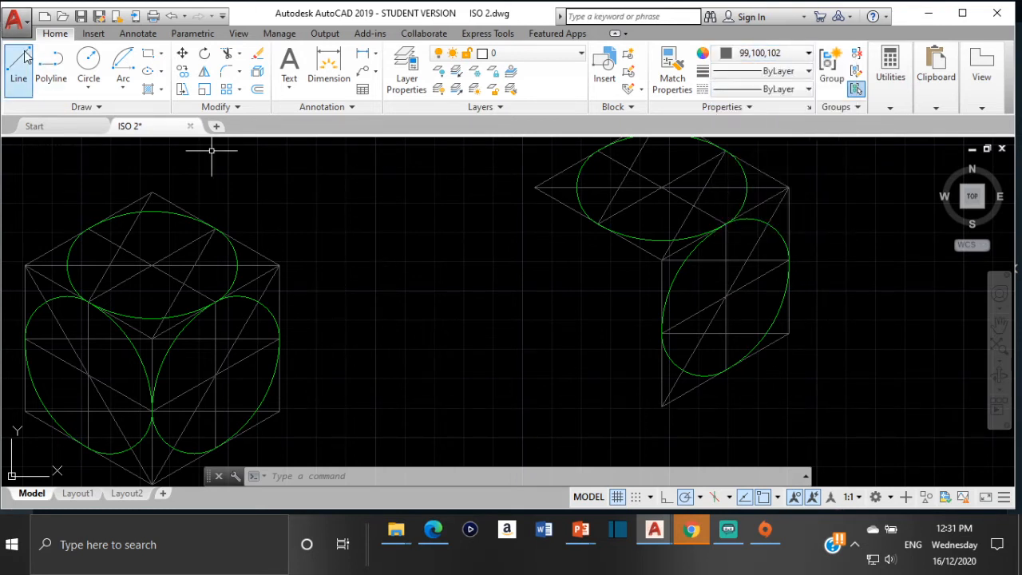
Step: Draw the cube's left face outline: a 50-unit line straight down from the top face's left corner, continued to the right face's lowest corner
left_click(19, 66)
left_click(535, 189)
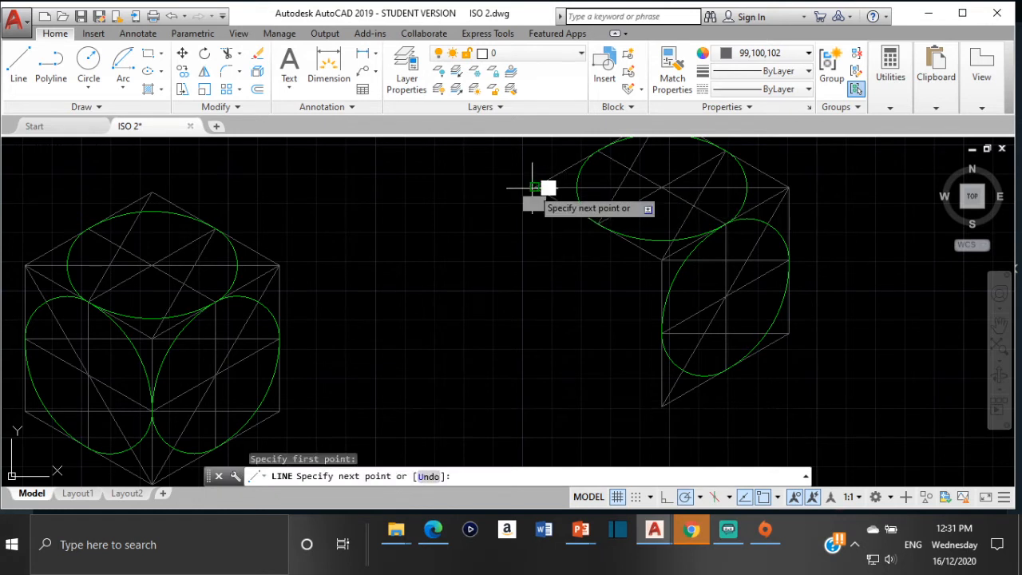
type("50")
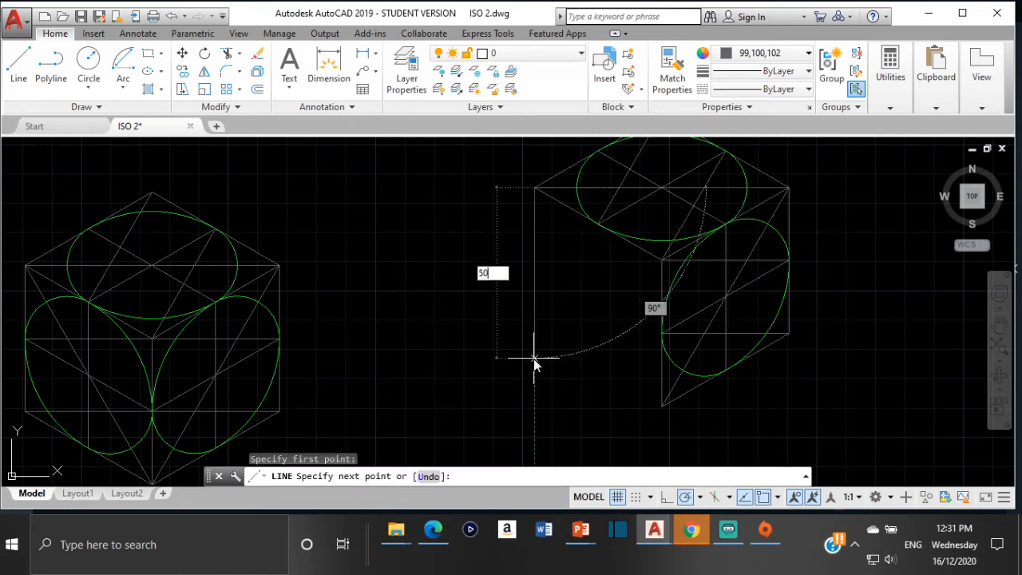
key("Return")
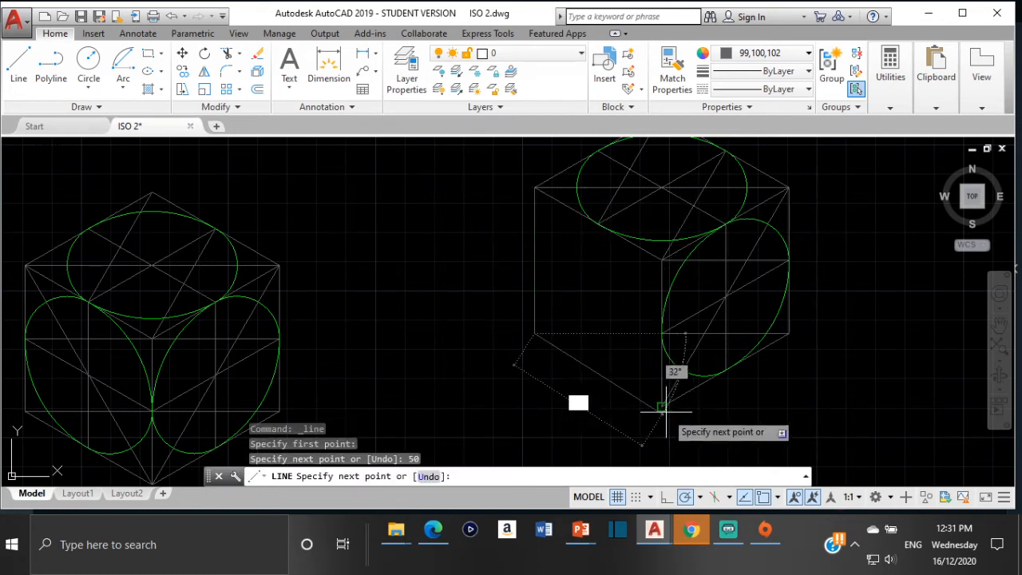
left_click(661, 405)
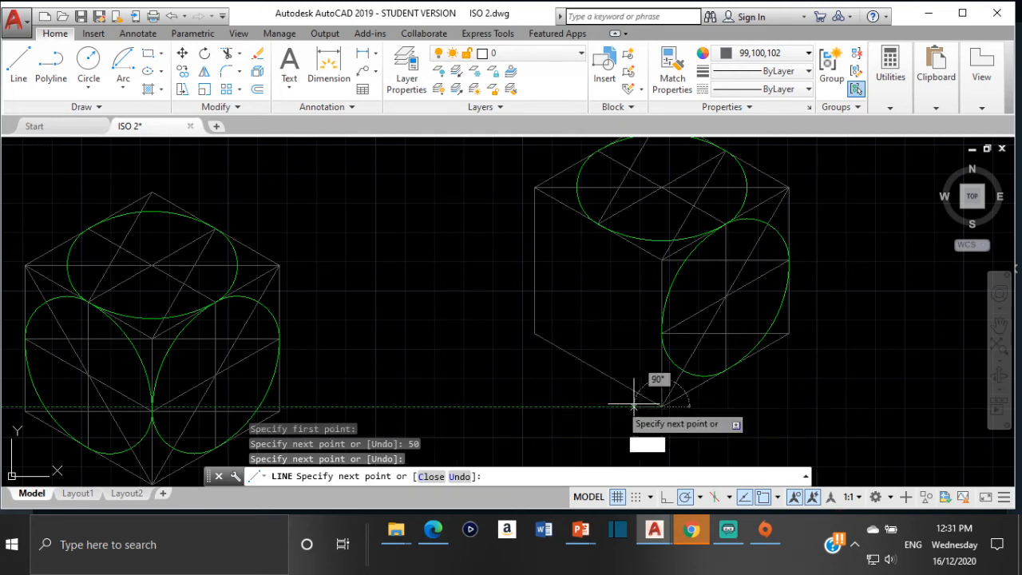
key("Escape")
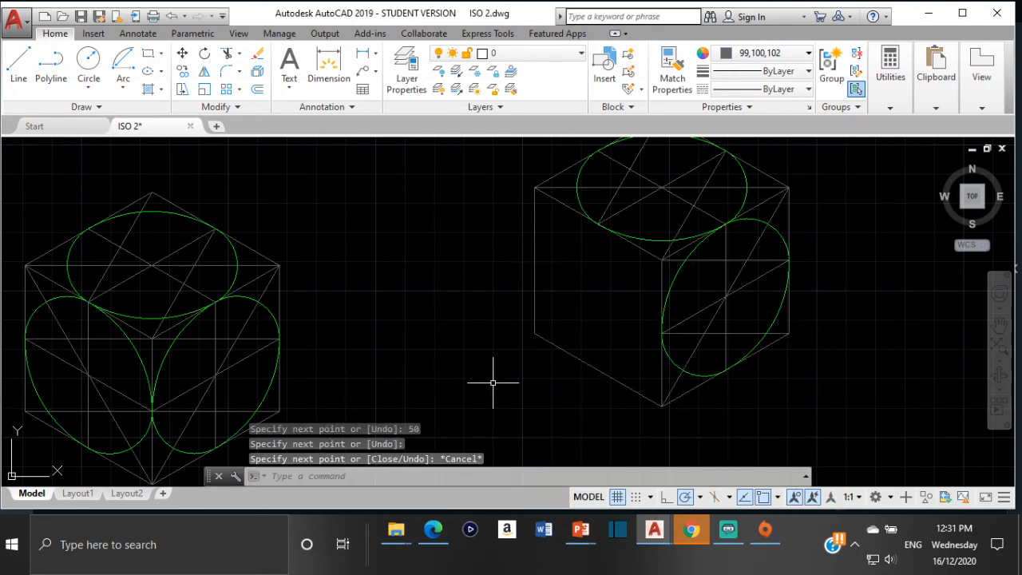
Step: Draw the left face's two centre lines, one joining its upper and lower edge midpoints, the other joining its left and right edge midpoints
left_click(19, 64)
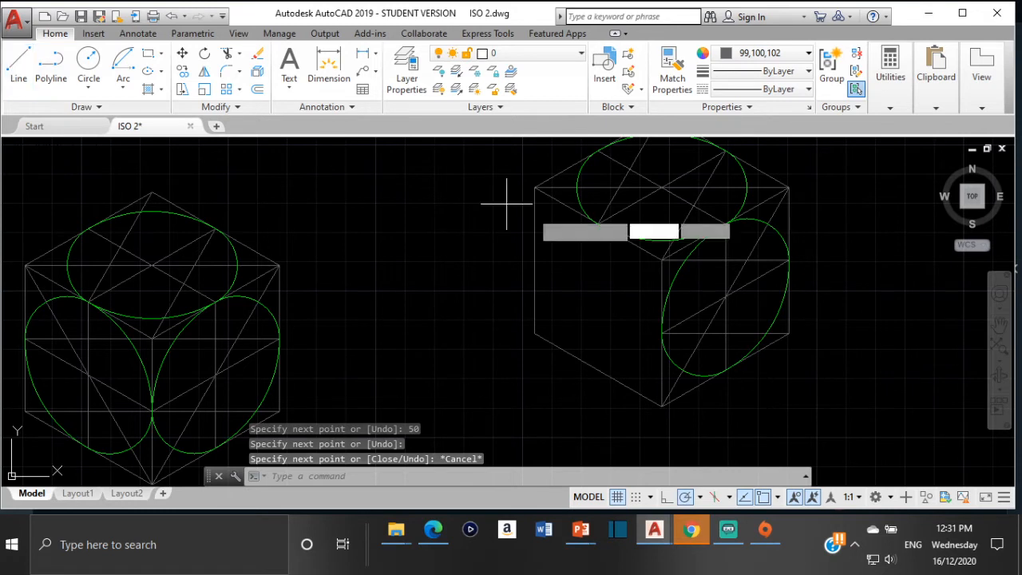
left_click(597, 223)
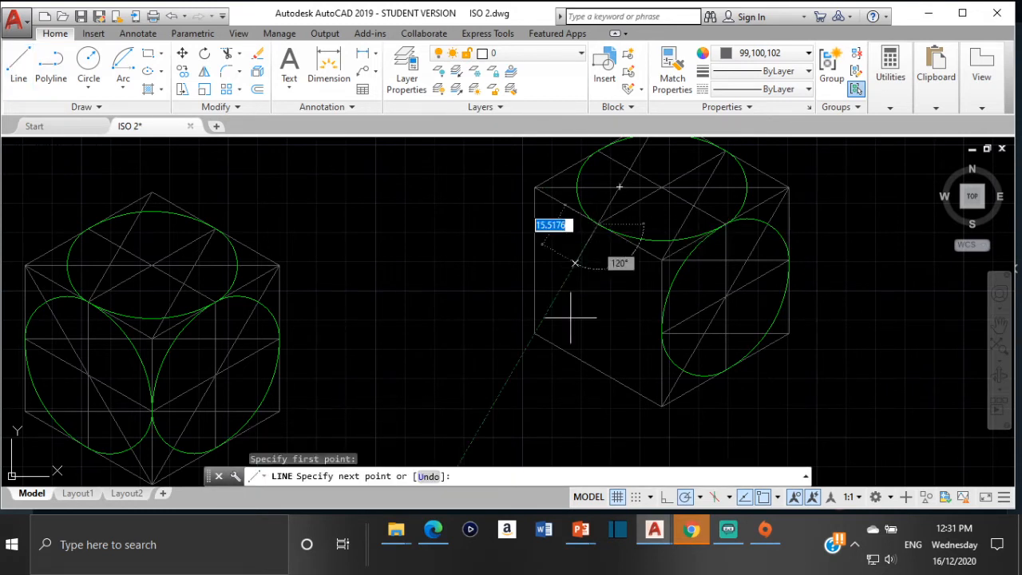
left_click(597, 370)
key("Return")
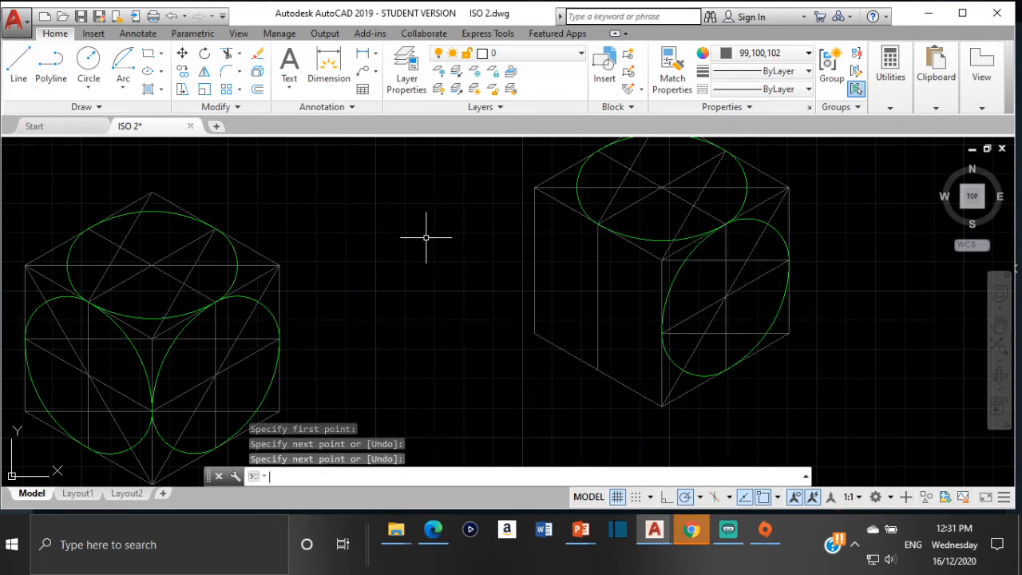
key("Return")
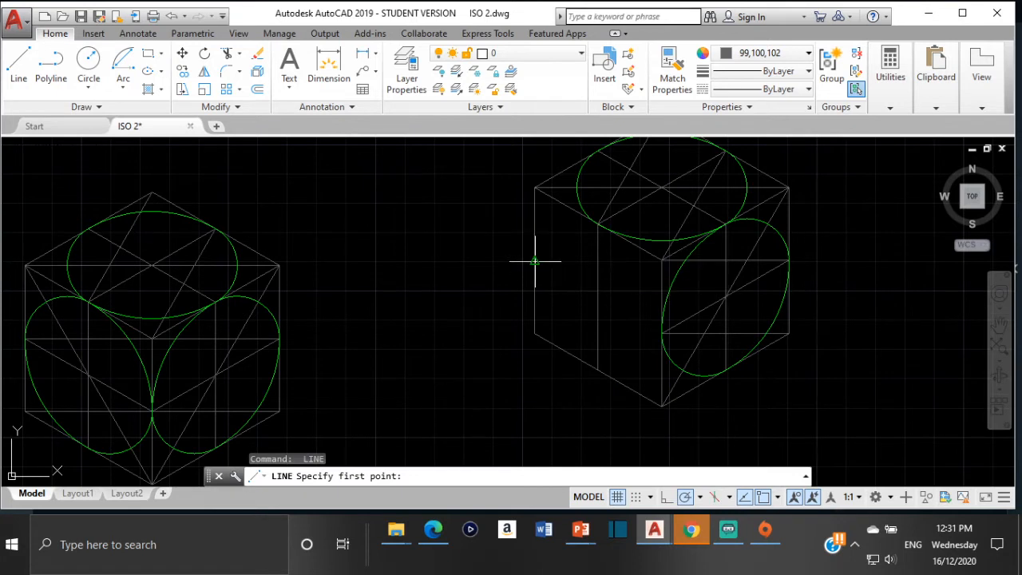
left_click(536, 262)
left_click(662, 333)
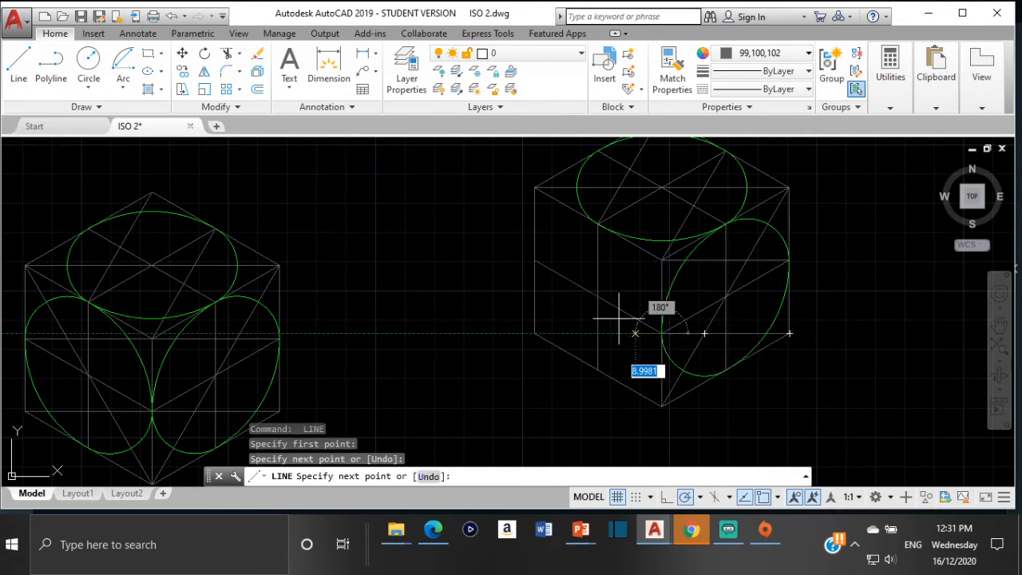
key("Escape")
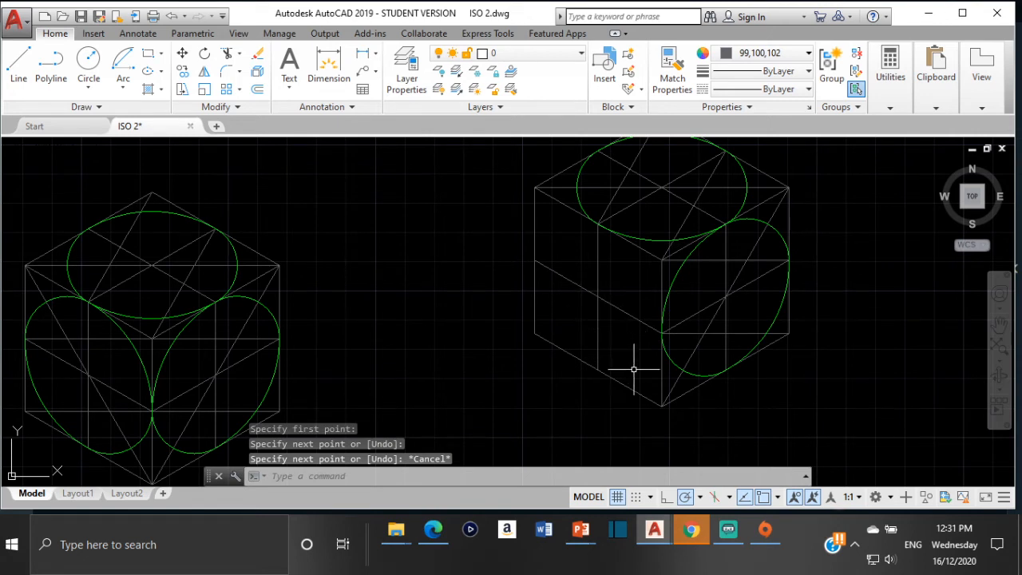
Step: Draw the left face's long diagonal from its upper-left corner to the cube's lowest corner
left_click(17, 70)
left_click(535, 188)
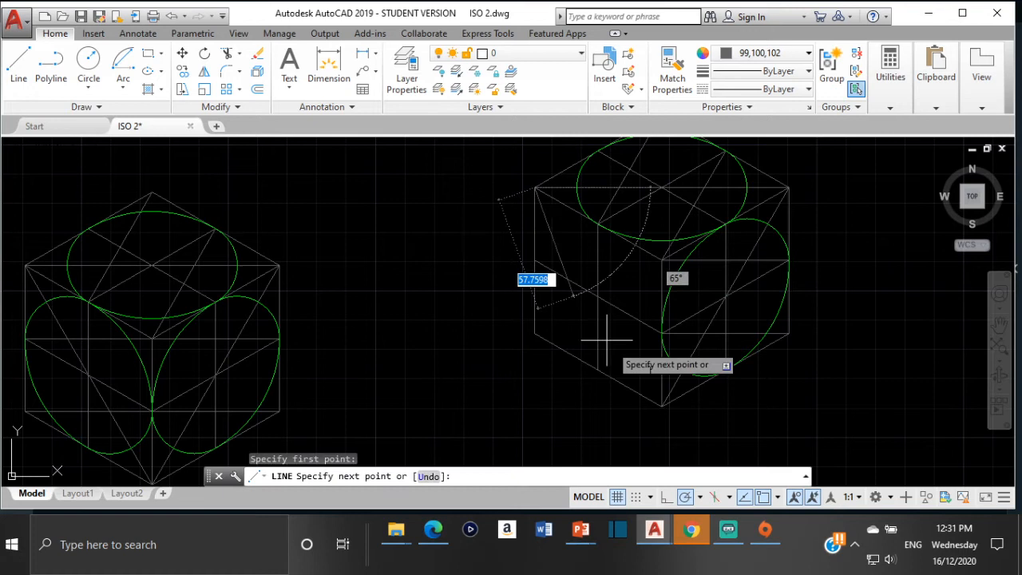
left_click(662, 406)
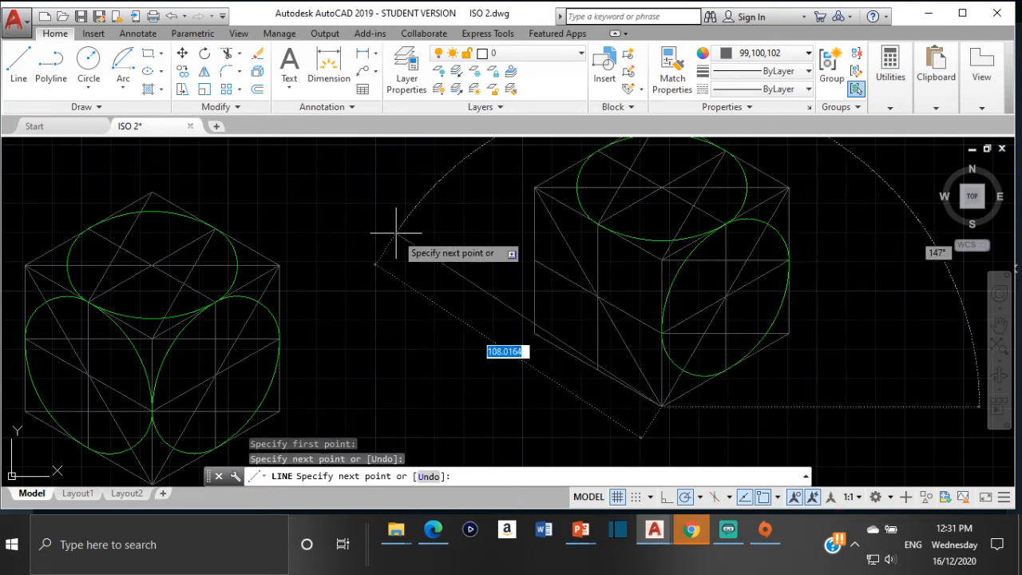
key("Return")
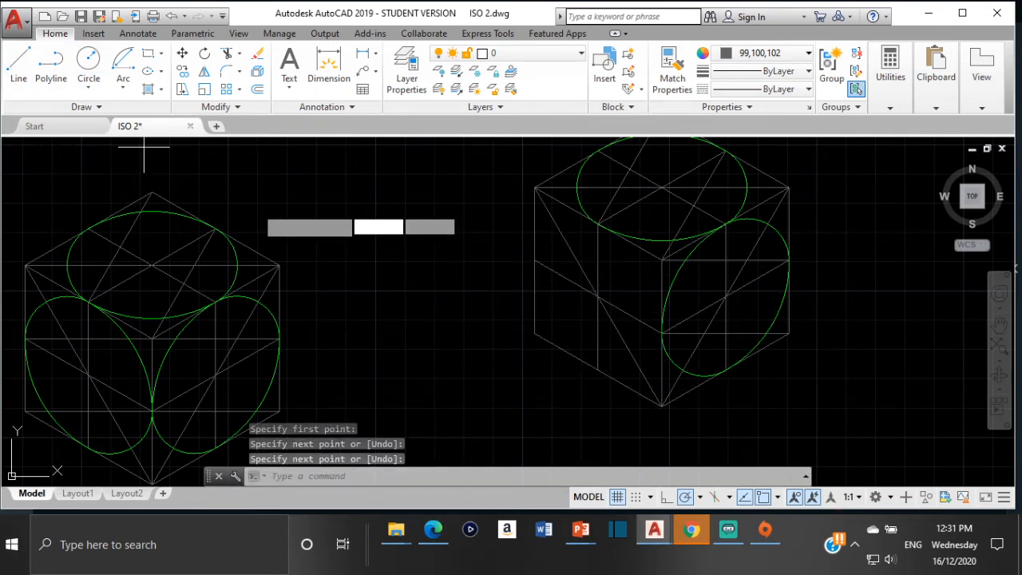
Step: Draw the left face's horizontal lines: lower-left corner to right edge midpoint, and left edge midpoint to upper-right corner
key("Return")
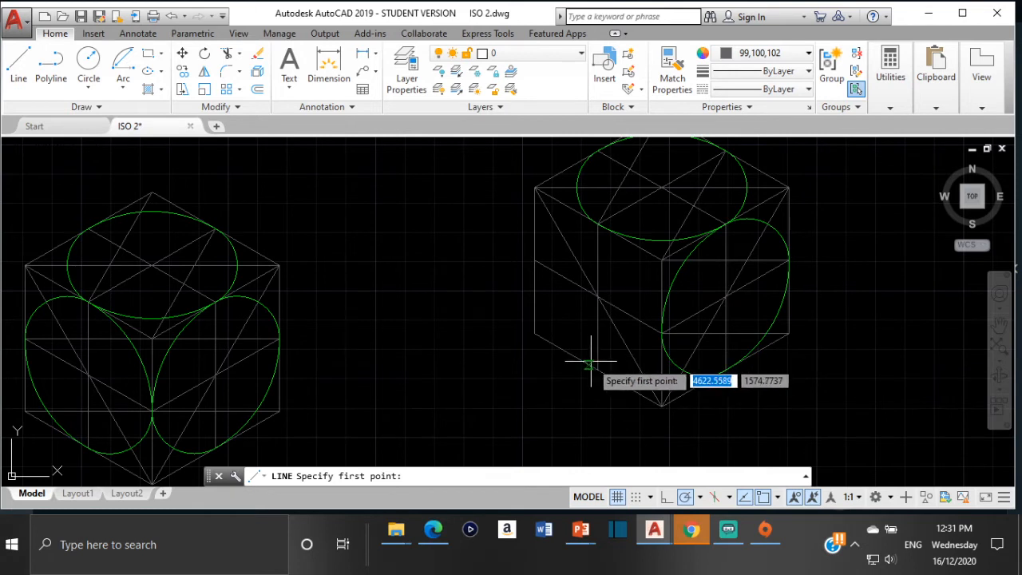
left_click(534, 332)
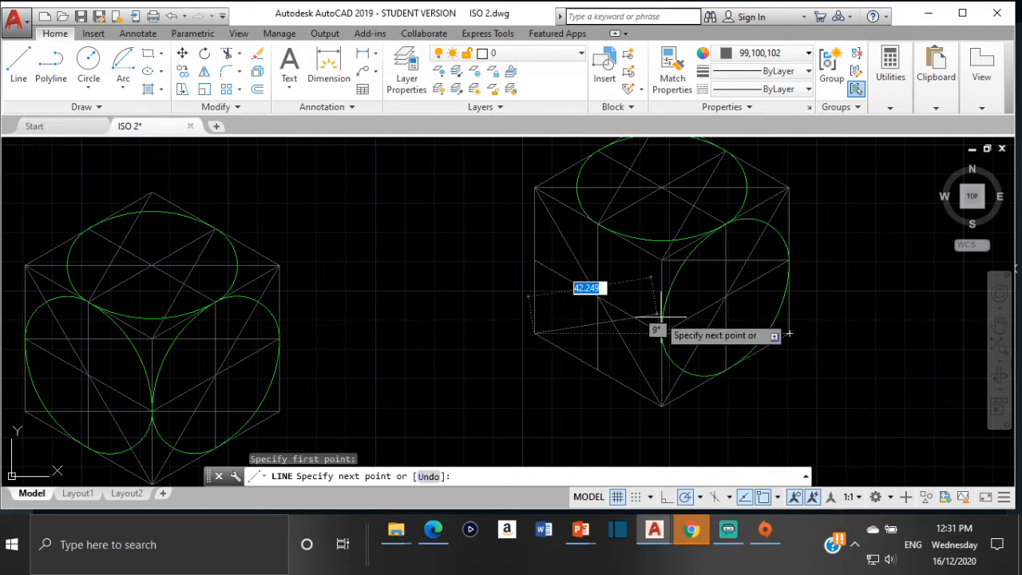
left_click(661, 334)
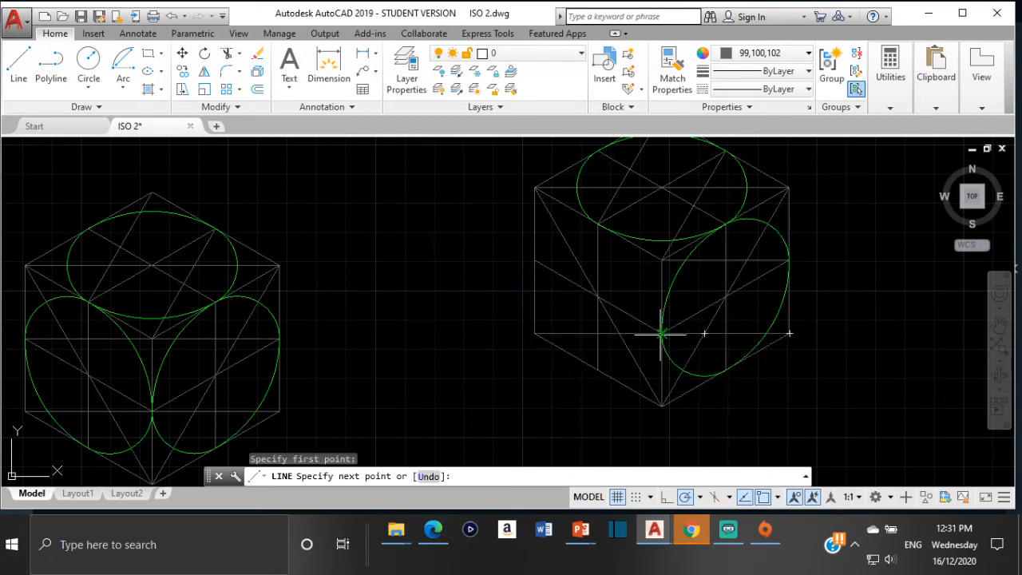
key("Return")
key("Return")
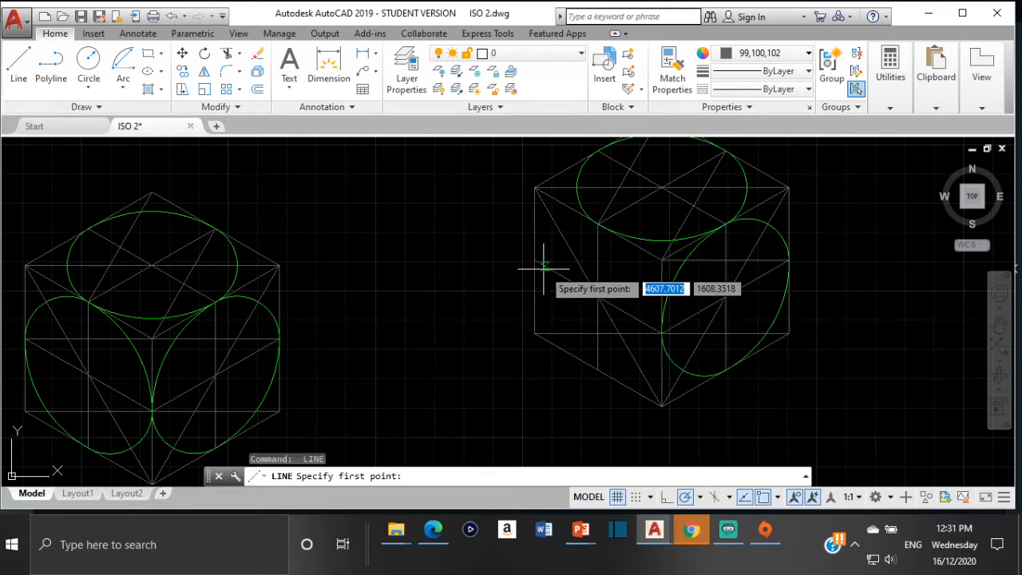
left_click(534, 260)
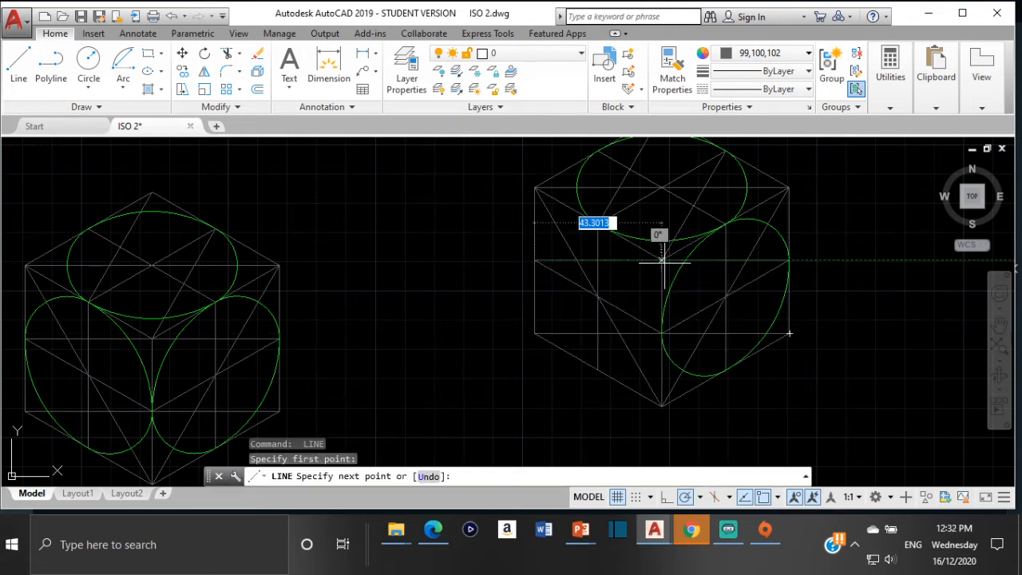
left_click(661, 260)
key("Escape")
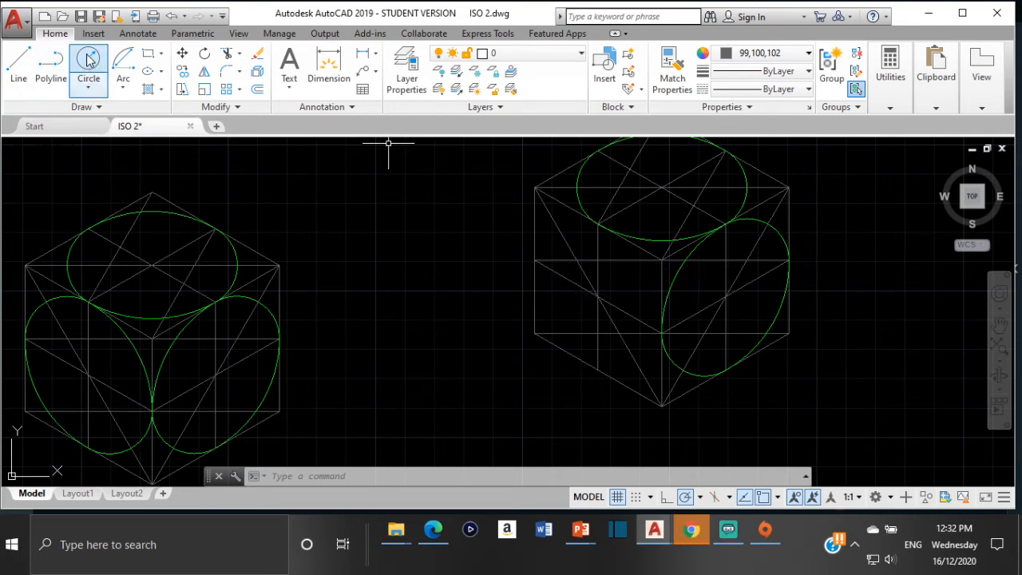
left_click(123, 65)
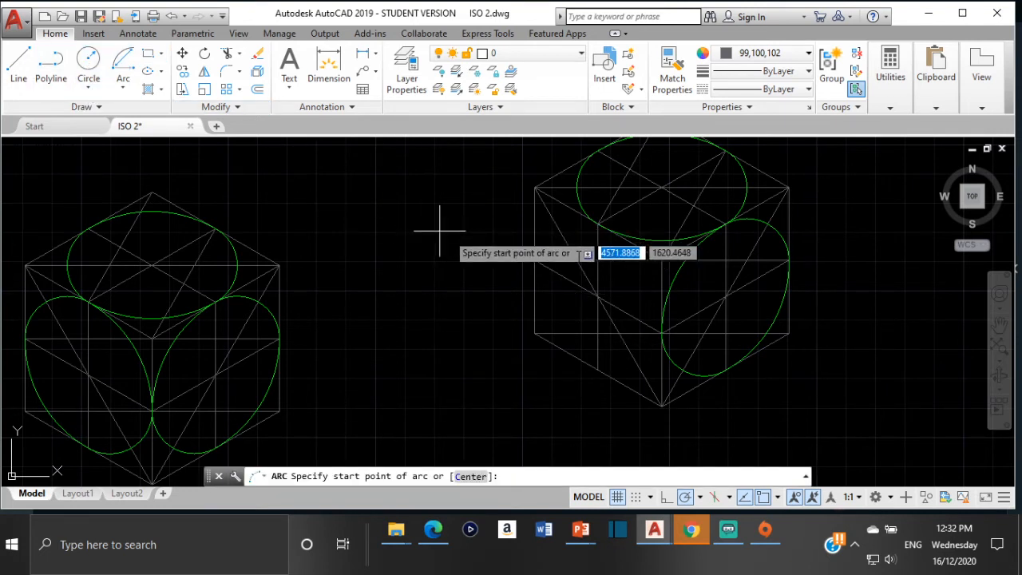
left_click(534, 261)
left_click(579, 258)
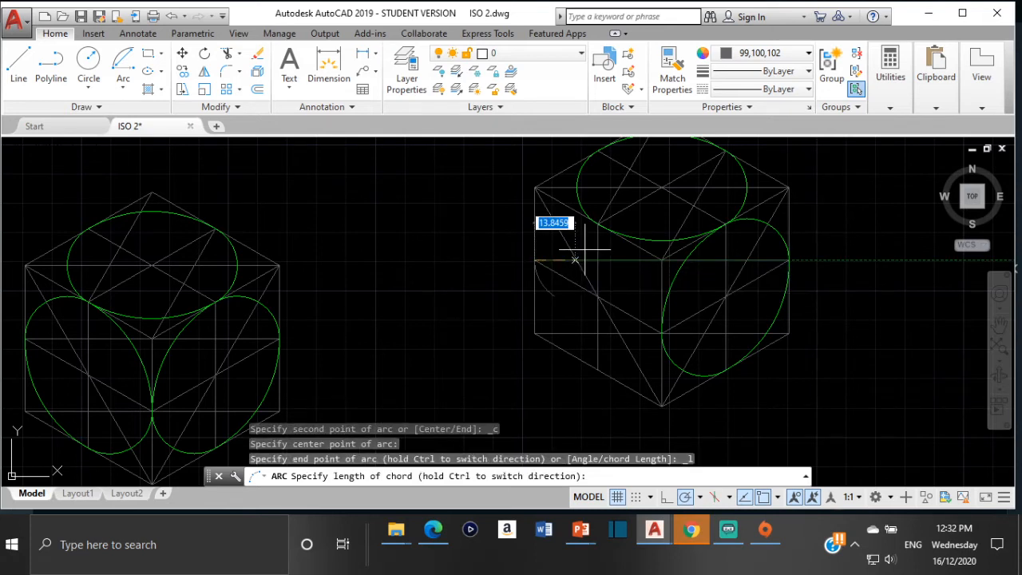
key("Escape")
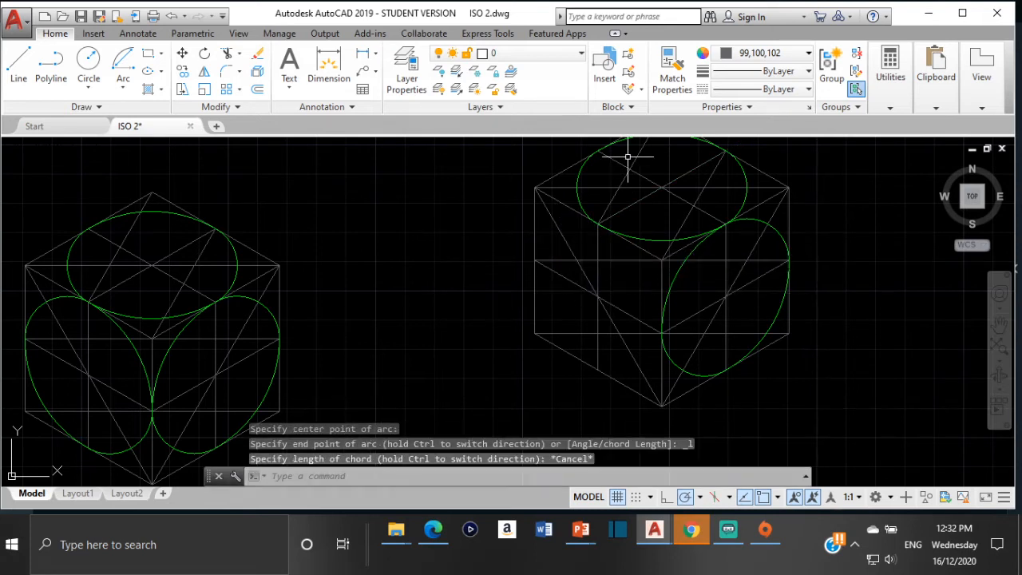
Step: With Green as current colour, draw the left face's small arc from upper to left edge midpoint, centred where the diagonal crosses the upper horizontal
left_click(763, 52)
left_click(751, 206)
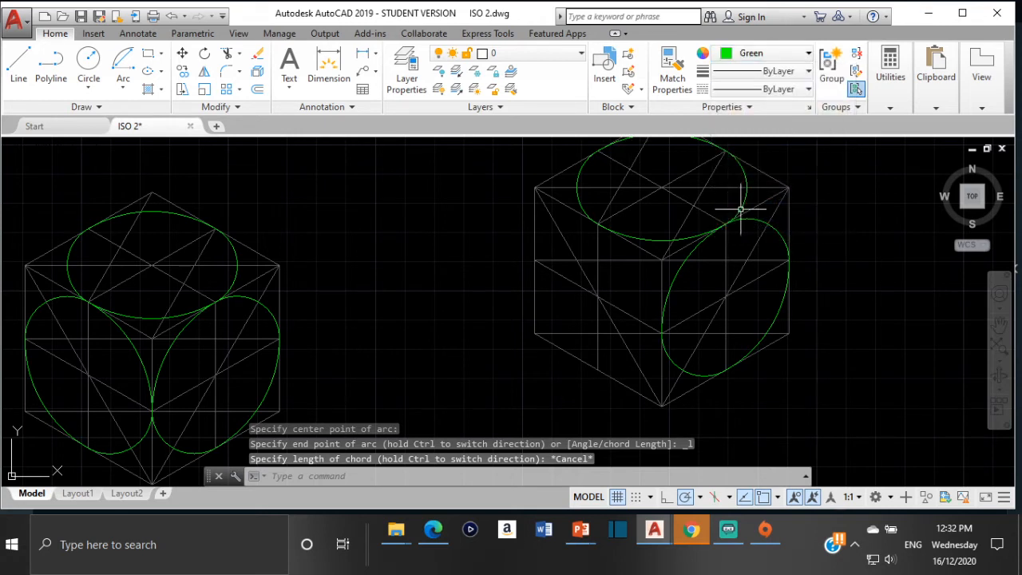
left_click(122, 64)
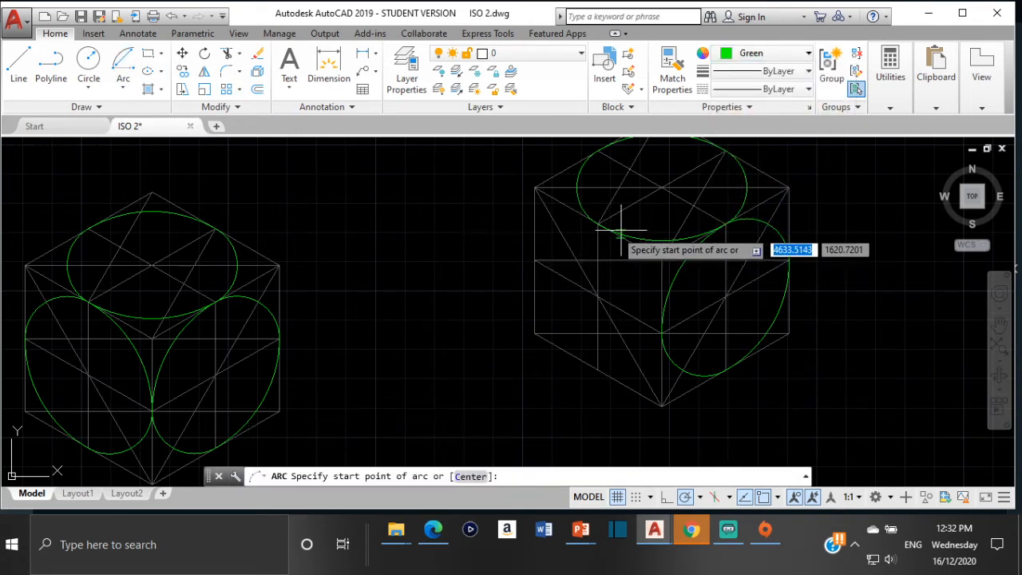
left_click(596, 222)
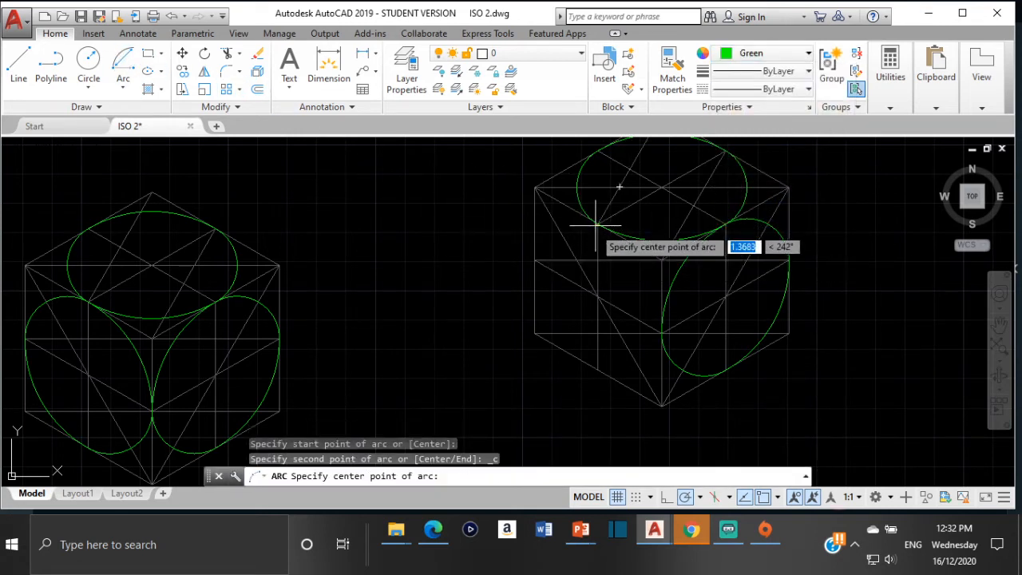
left_click(570, 260)
left_click(534, 259)
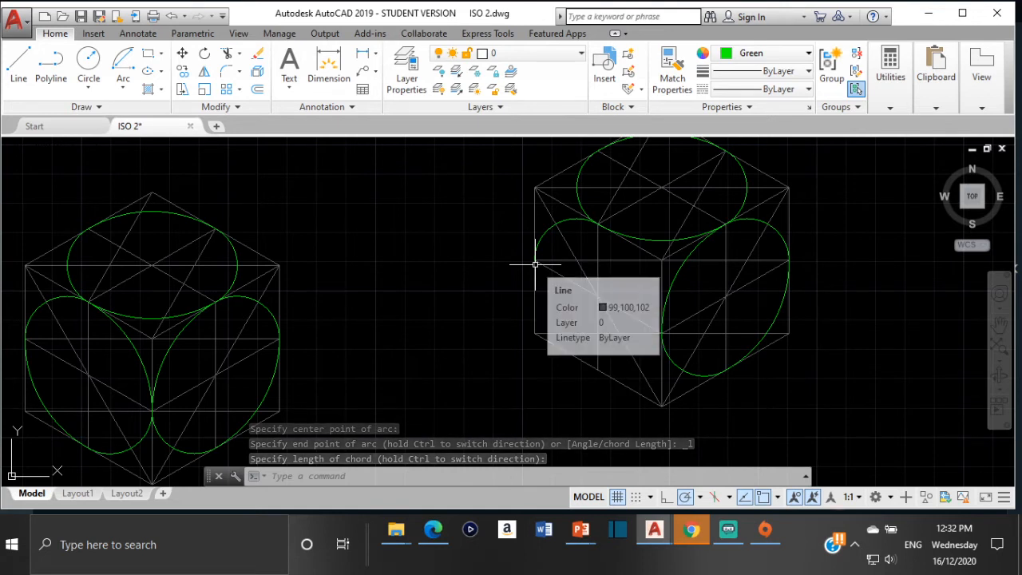
Step: Draw the left face's small arc from lower to right edge midpoint, centred where the long diagonal crosses the lower horizontal line
left_click(123, 62)
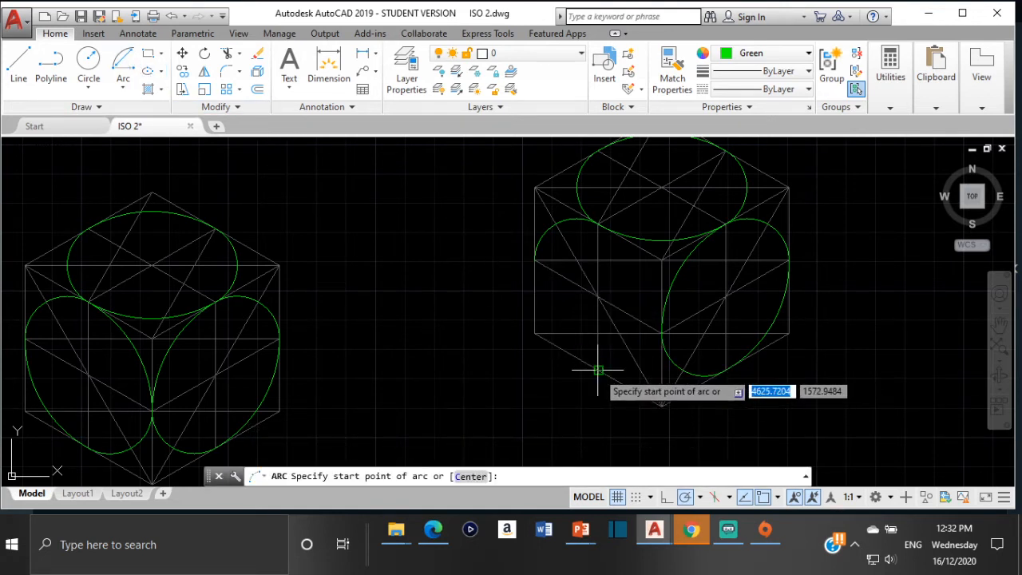
left_click(599, 369)
left_click(619, 332)
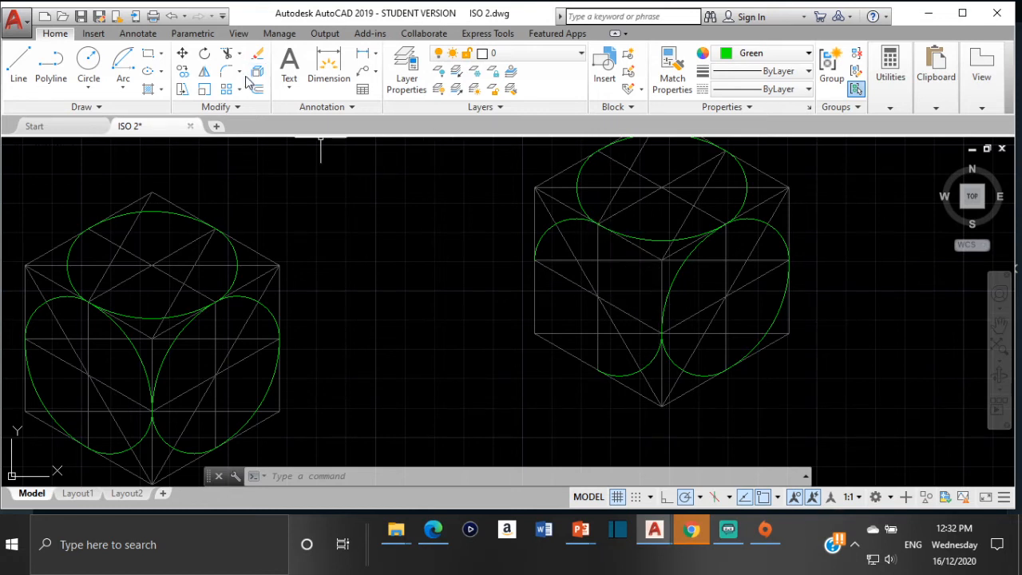
Step: Draw the left face's large arc from its right edge midpoint to its upper edge midpoint, centred on its lower-left corner
left_click(123, 64)
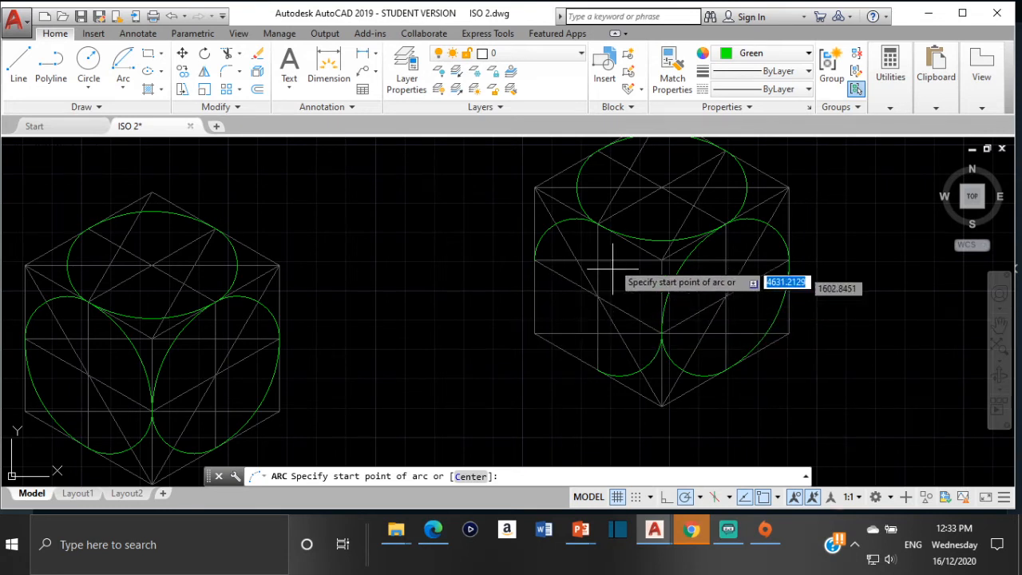
left_click(662, 332)
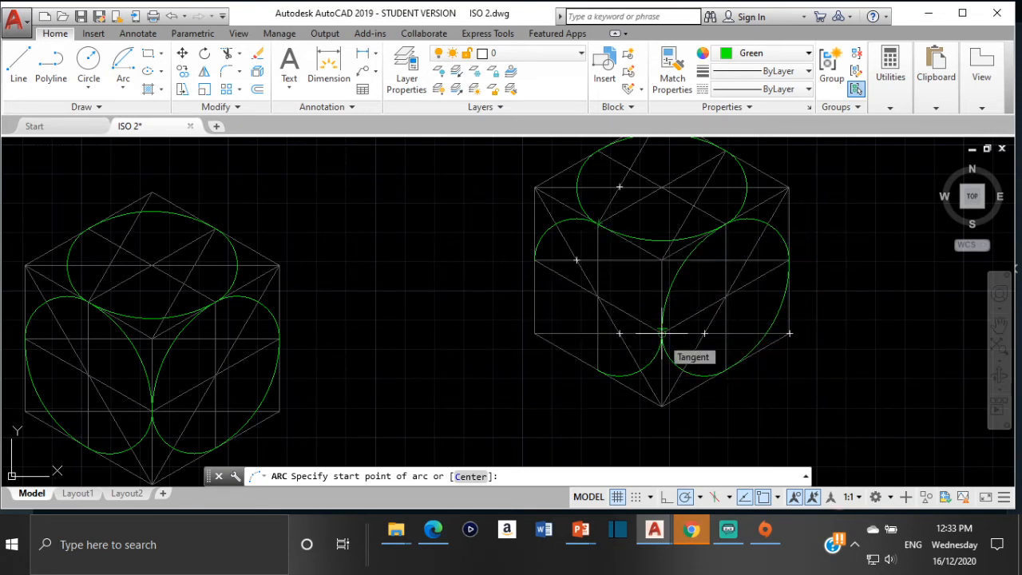
left_click(540, 336)
left_click(597, 223)
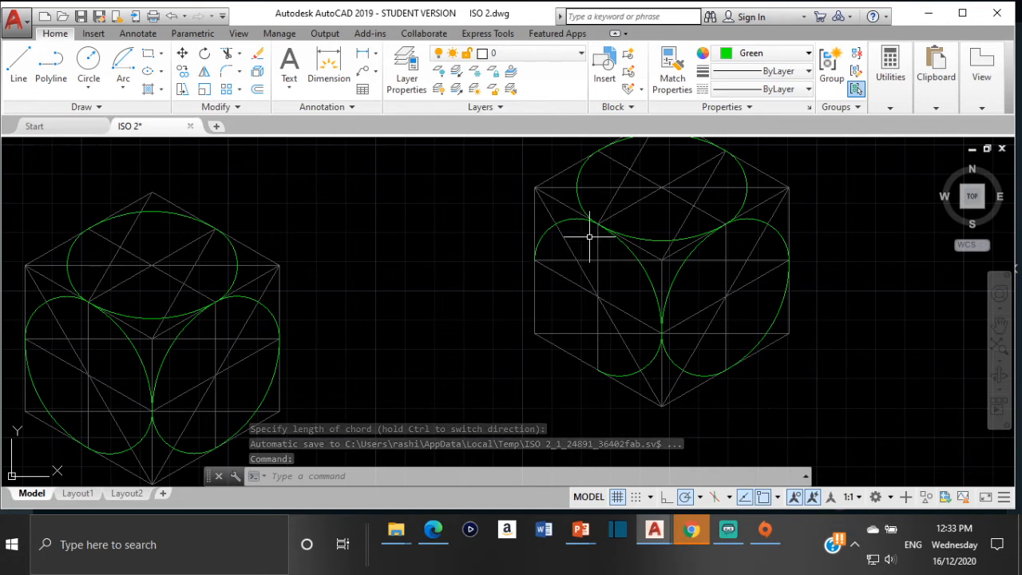
Step: Draw the left face's large arc from its left edge midpoint to its lower edge midpoint, centred on its upper-right corner
left_click(130, 72)
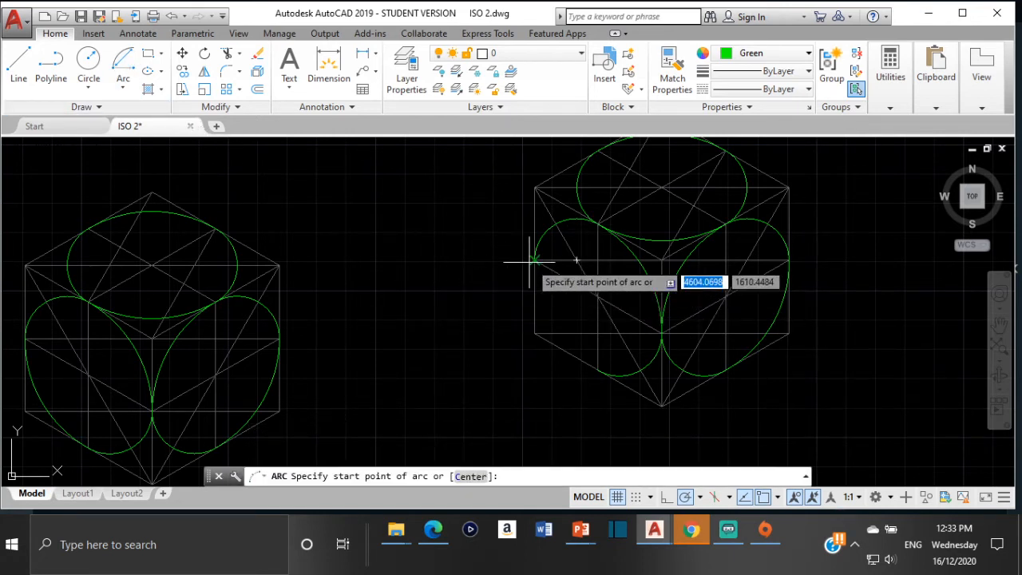
left_click(533, 260)
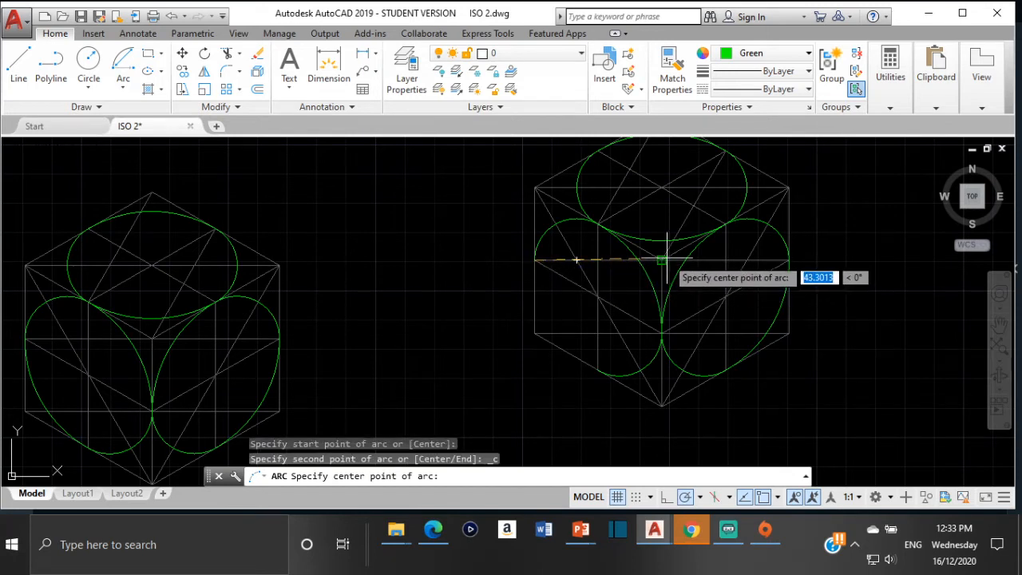
left_click(663, 259)
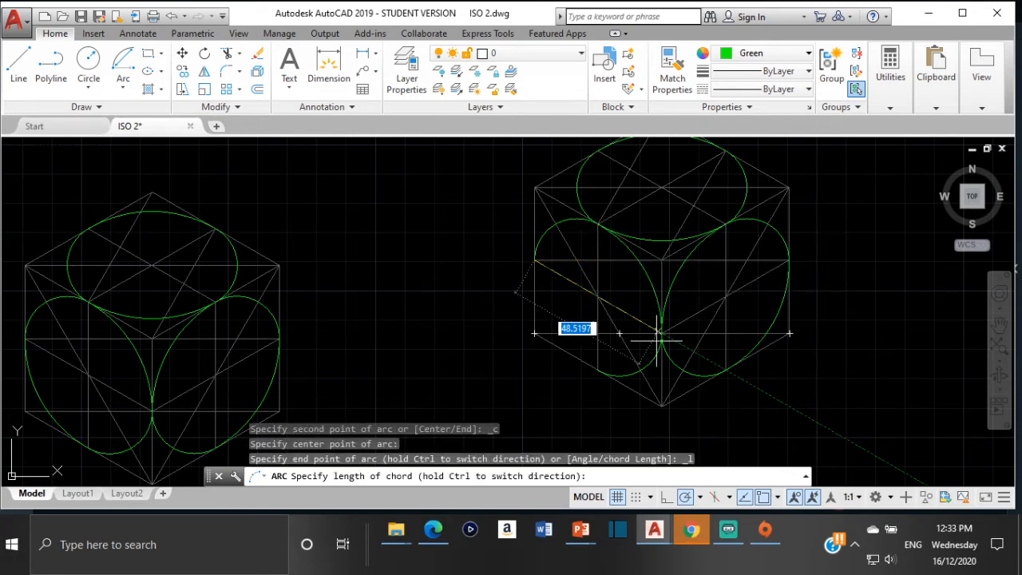
left_click(597, 370)
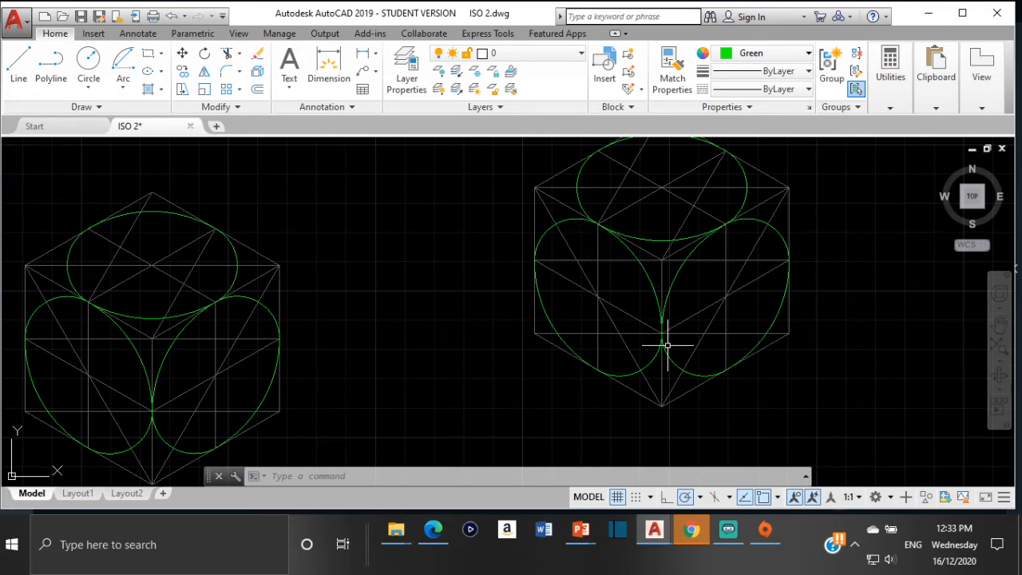
scroll(646, 285, "up", 2)
scroll(652, 291, "down", 4)
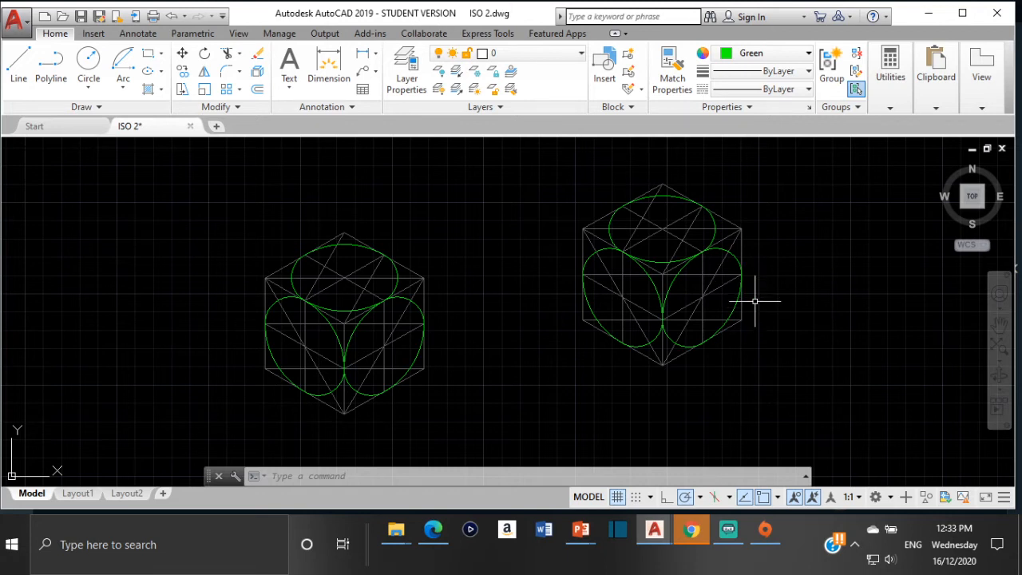
scroll(746, 308, "down", 3)
middle_click_drag(742, 308, 575, 319)
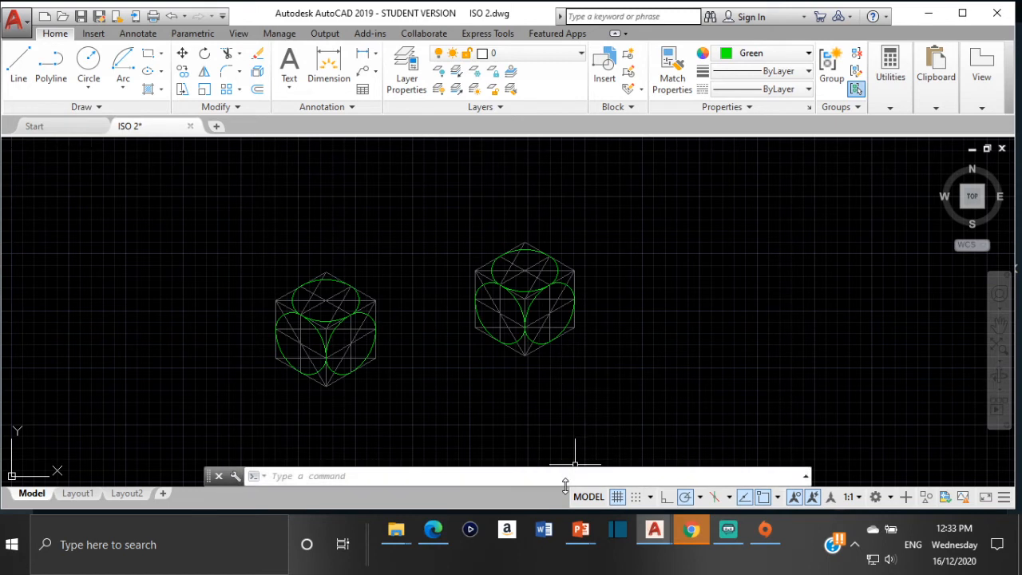
Step: Switch to the Edge browser window with the isometric exercise drawings
mouse_move(588, 533)
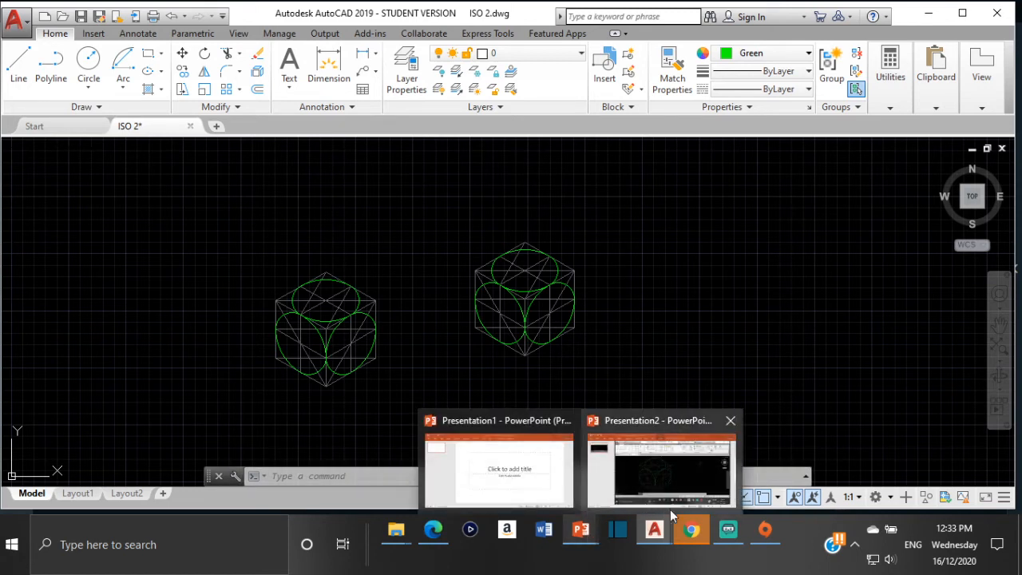
mouse_move(703, 532)
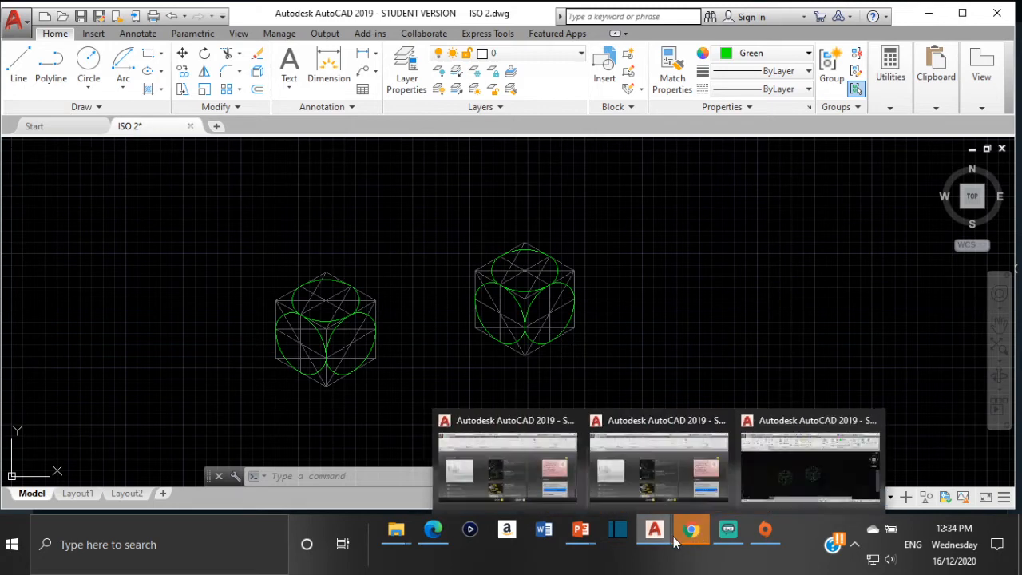
mouse_move(432, 531)
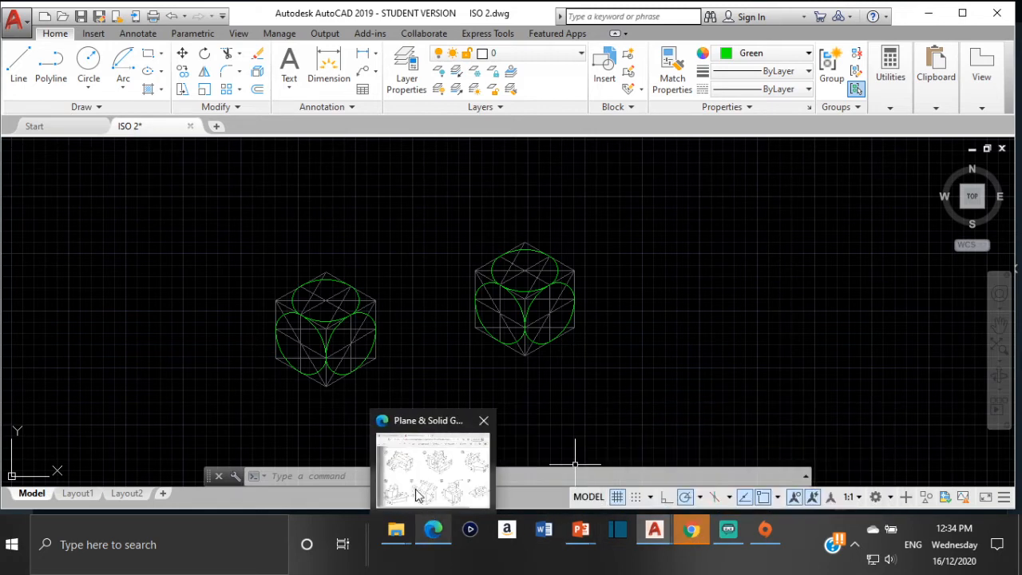
Step: Check exercise 6 in the Plane & Solid Geometry PDF, return to the AutoCAD drawing and turn on isometric drafting
left_click(418, 490)
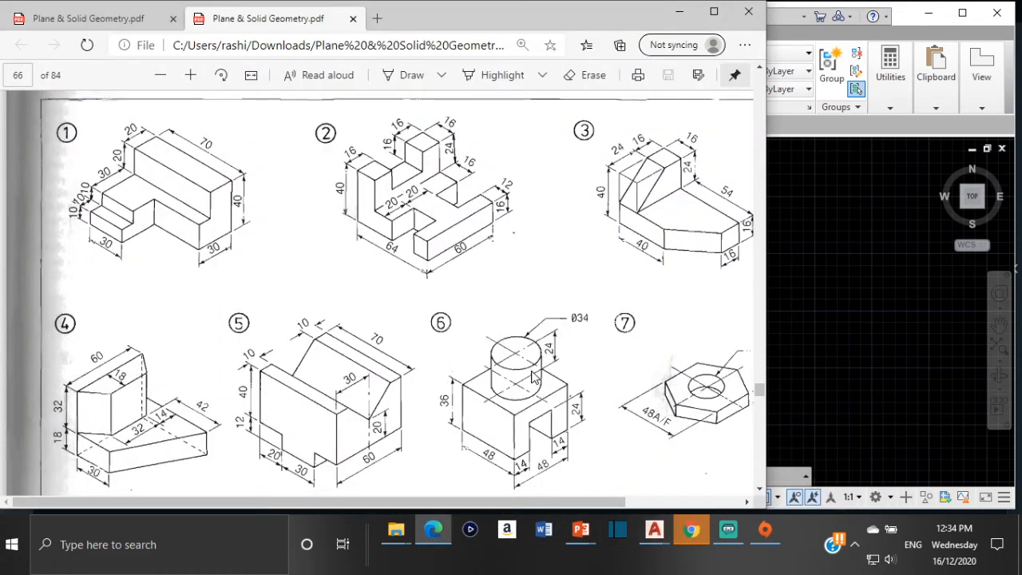
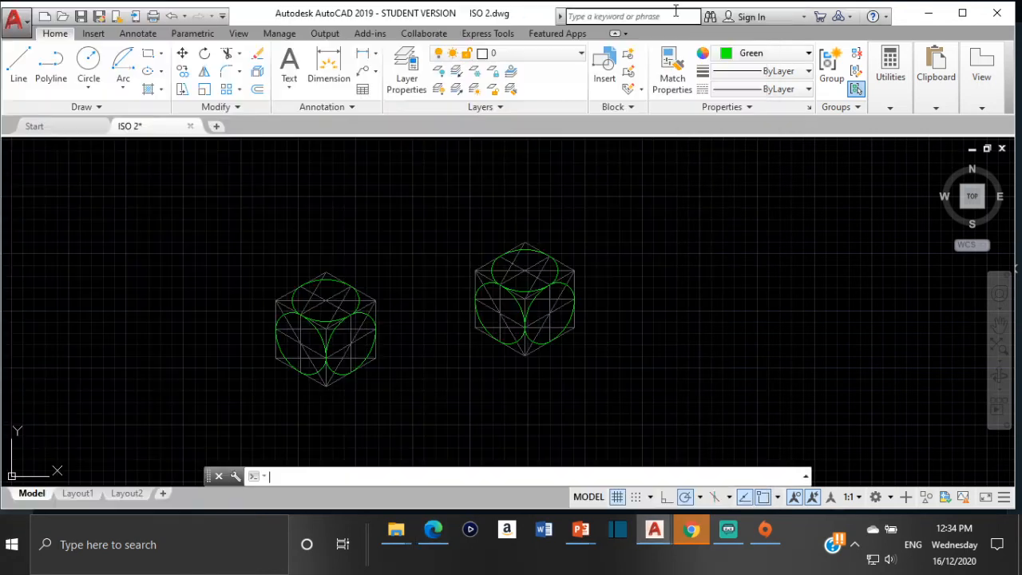
left_click(678, 11)
scroll(635, 295, "up", 2)
middle_click_drag(627, 292, 547, 282)
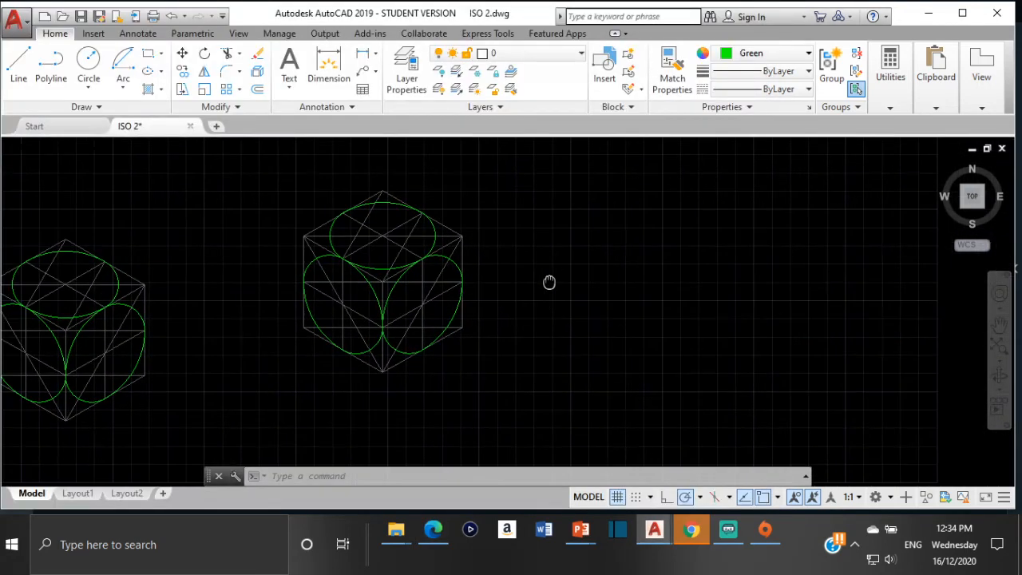
left_click(714, 496)
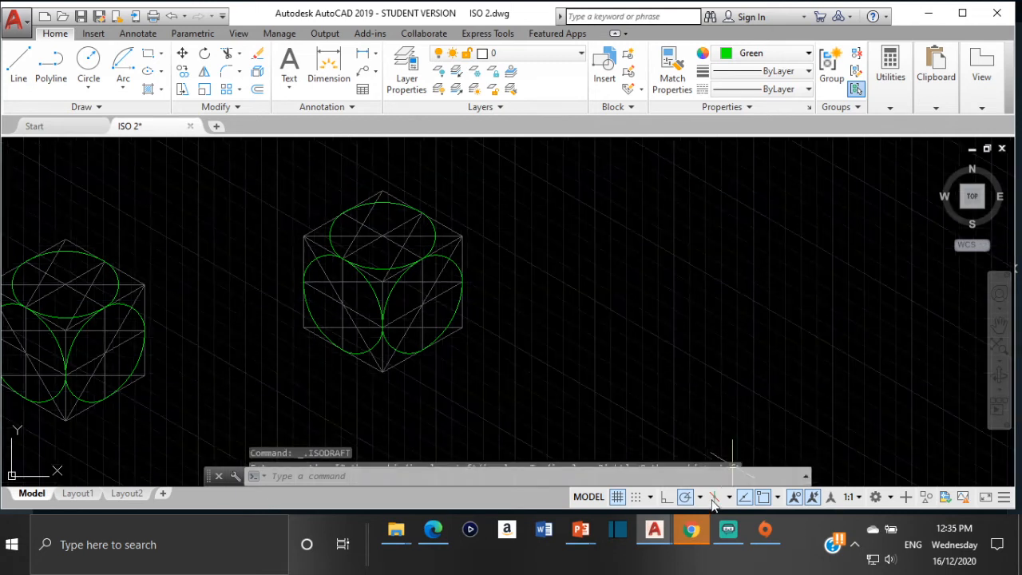
left_click(18, 68)
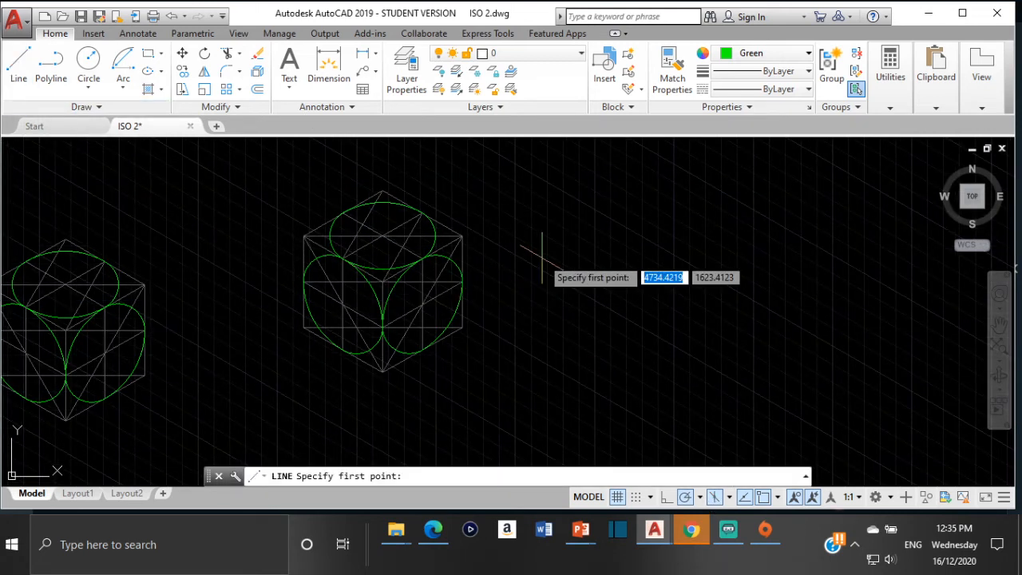
middle_click_drag(543, 269, 427, 253)
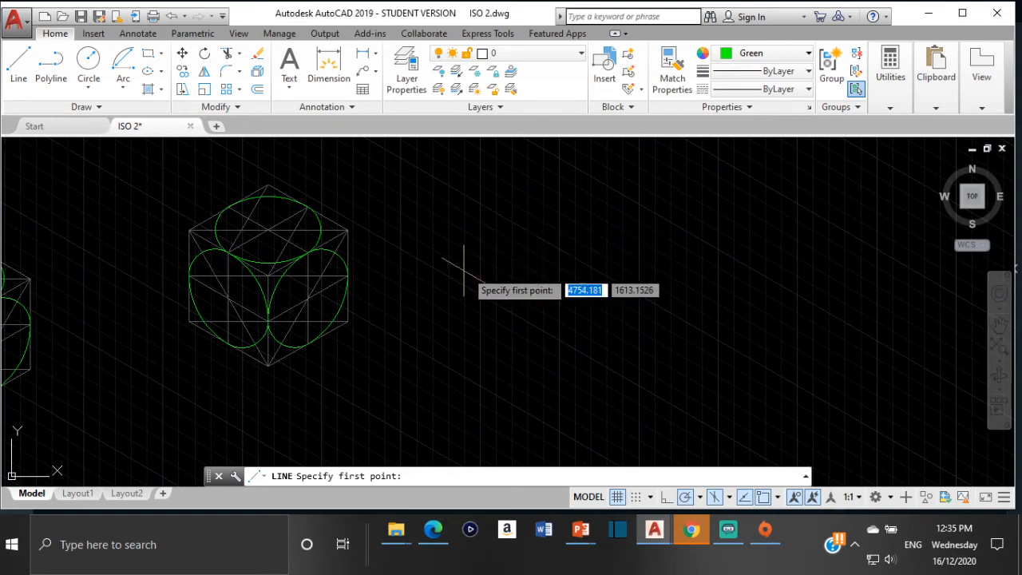
left_click(481, 227)
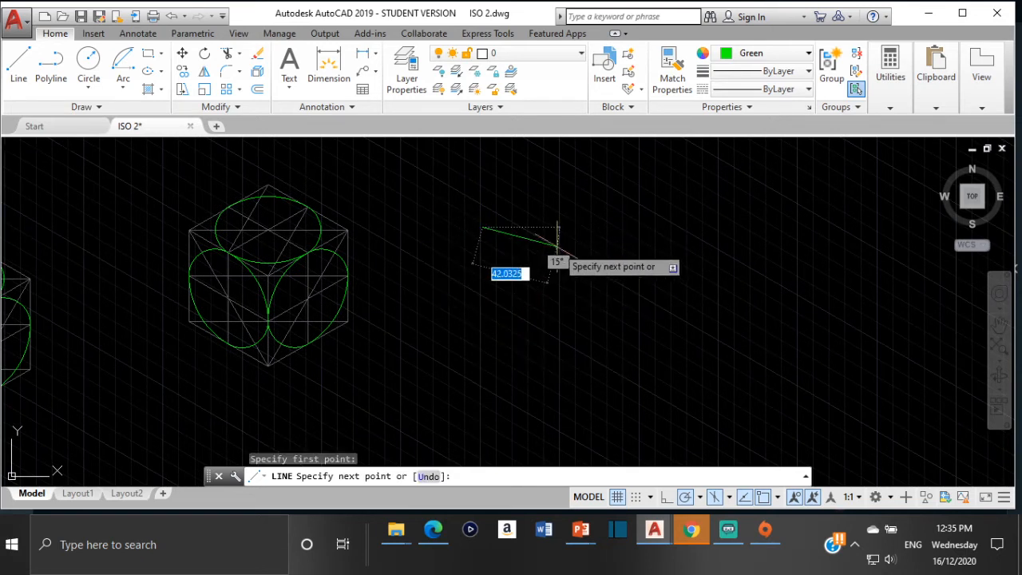
key("Escape")
Step: Set the object colour to 255,255,255 and, with Ortho on, draw a 36-unit vertical line downward beside the green cubes
left_click(775, 52)
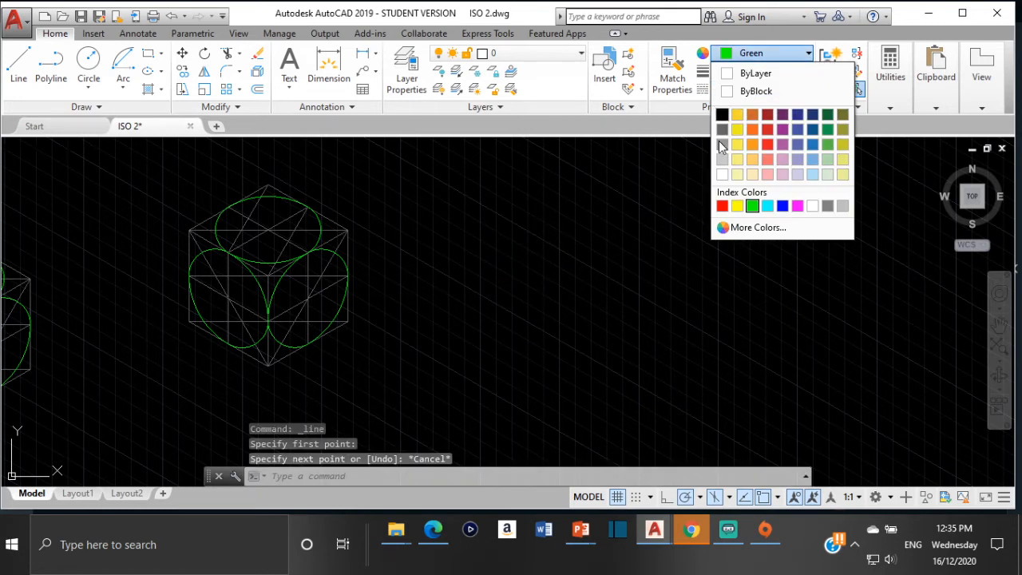
left_click(722, 174)
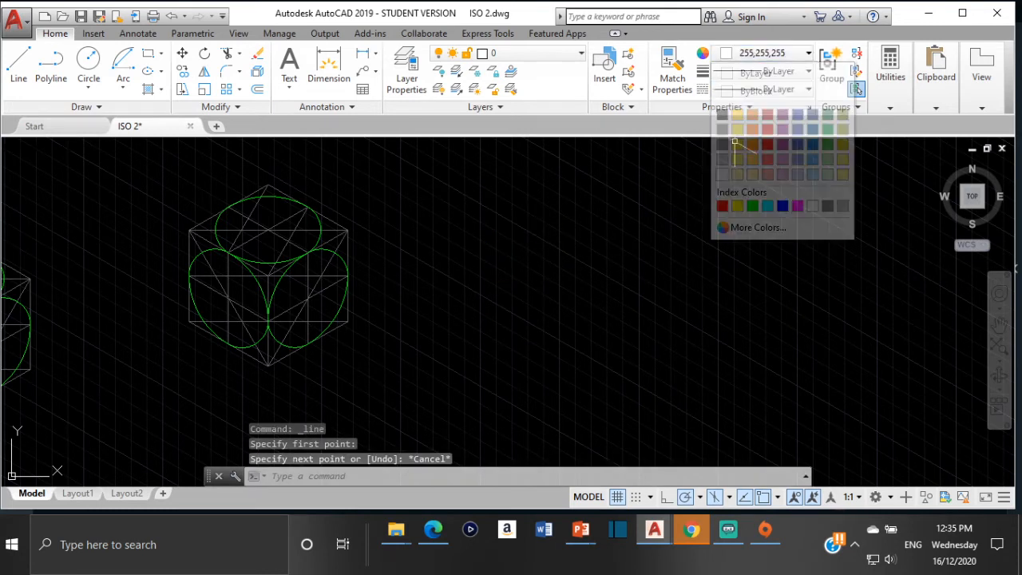
left_click(48, 67)
left_click(19, 63)
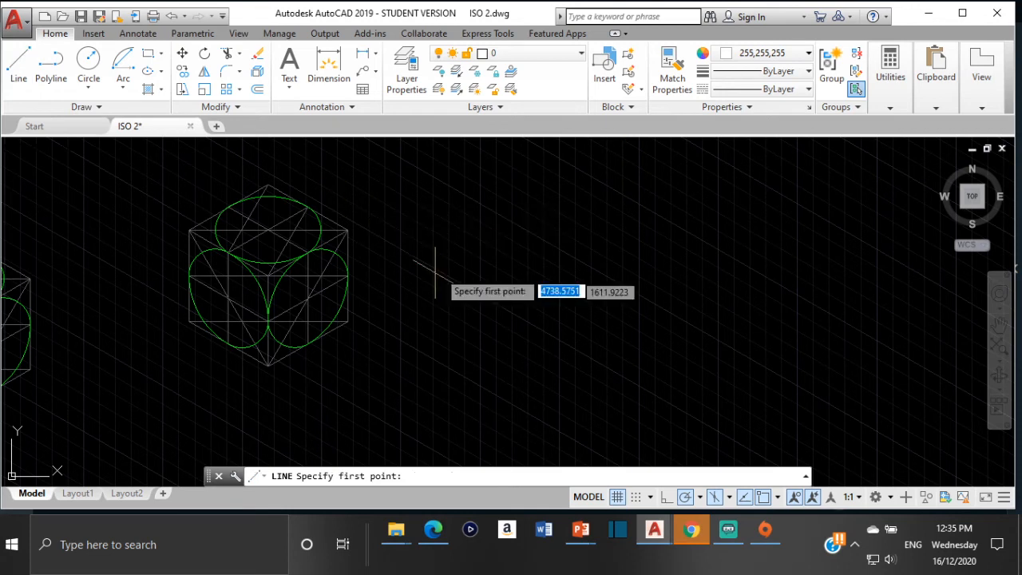
left_click(439, 226)
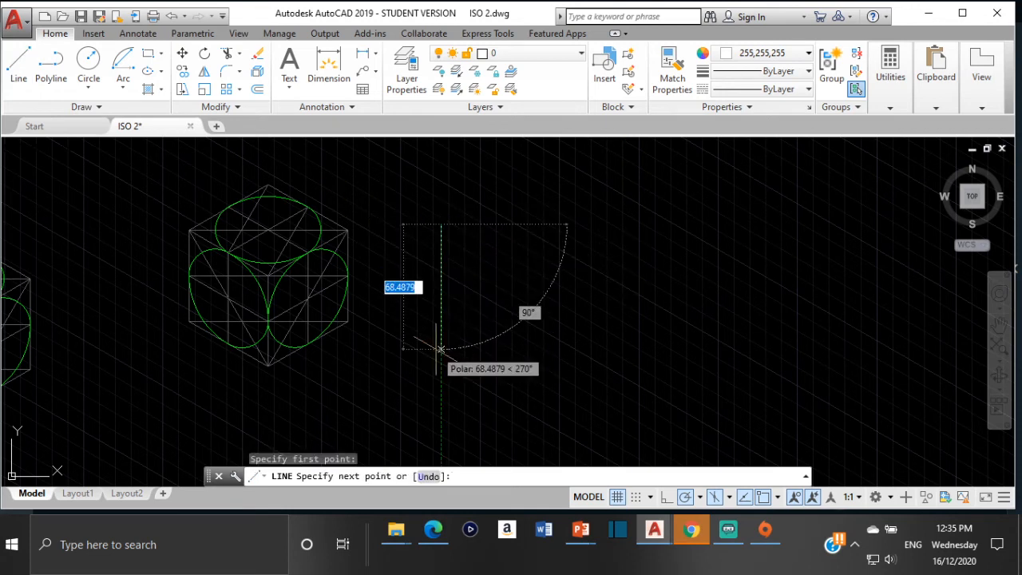
left_click(667, 497)
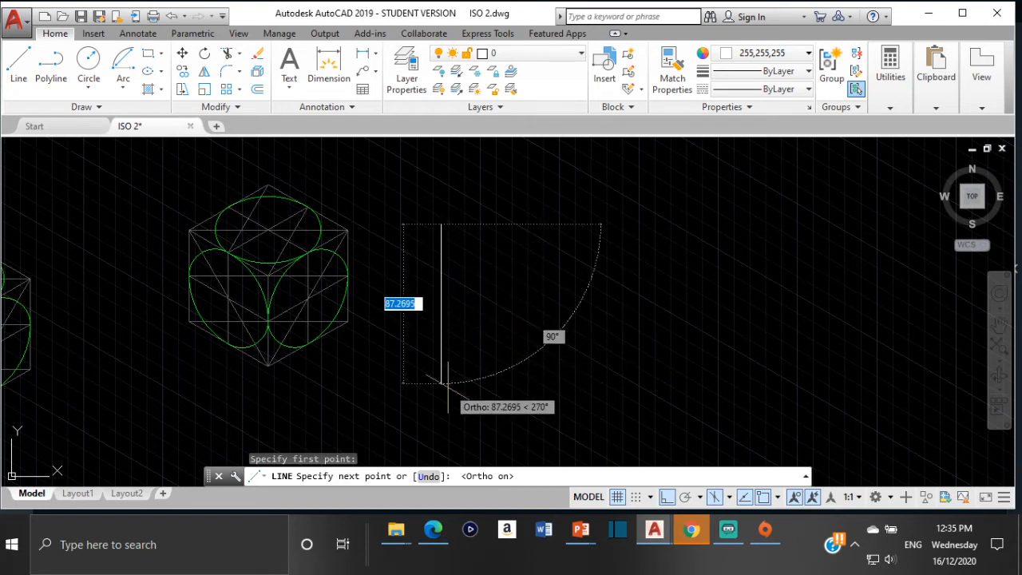
type("36")
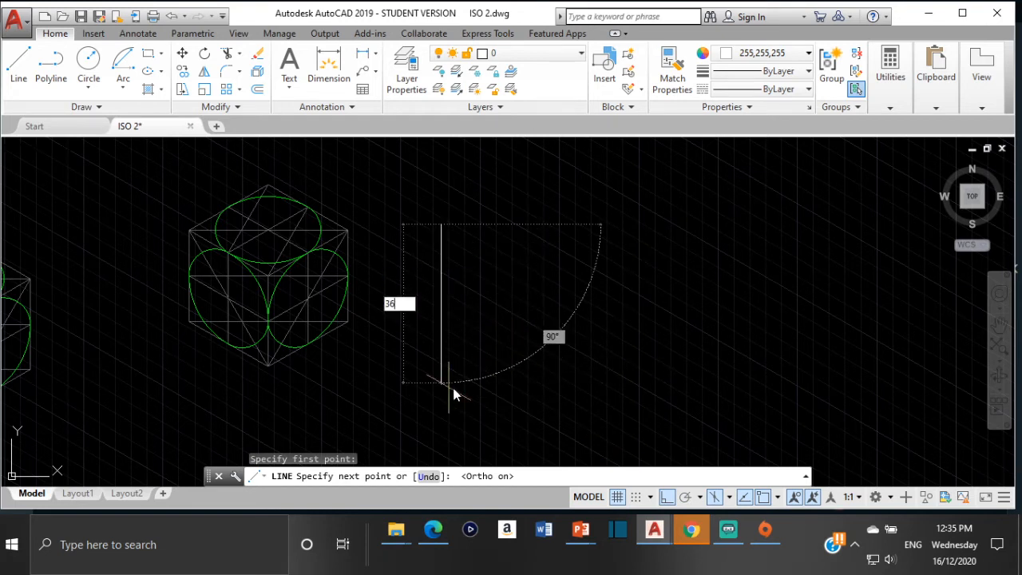
key("Return")
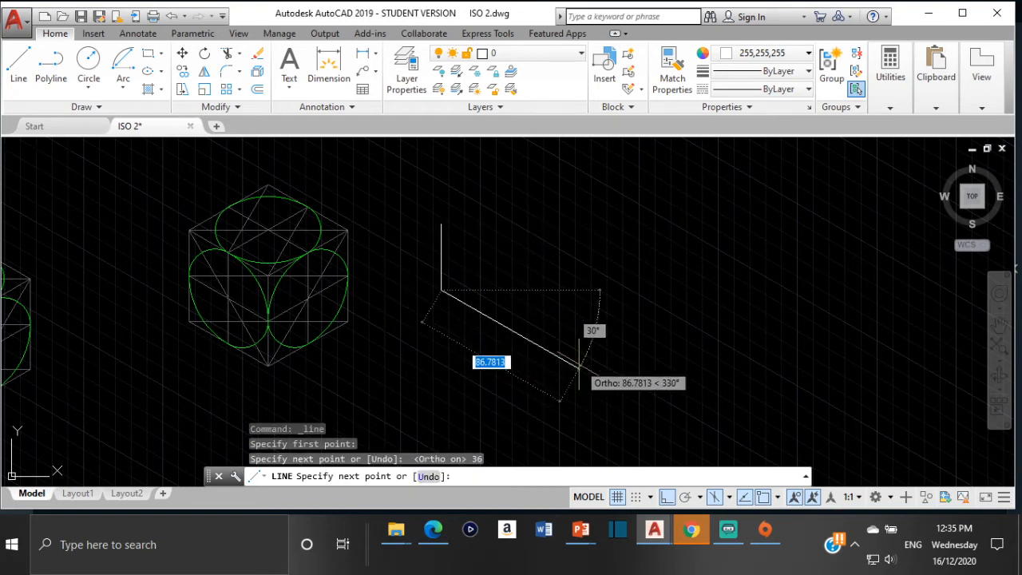
Step: Complete the block's left face with a 48-unit edge down at 330°, a 36-unit vertical edge upward and a closing edge to the start point
type("4")
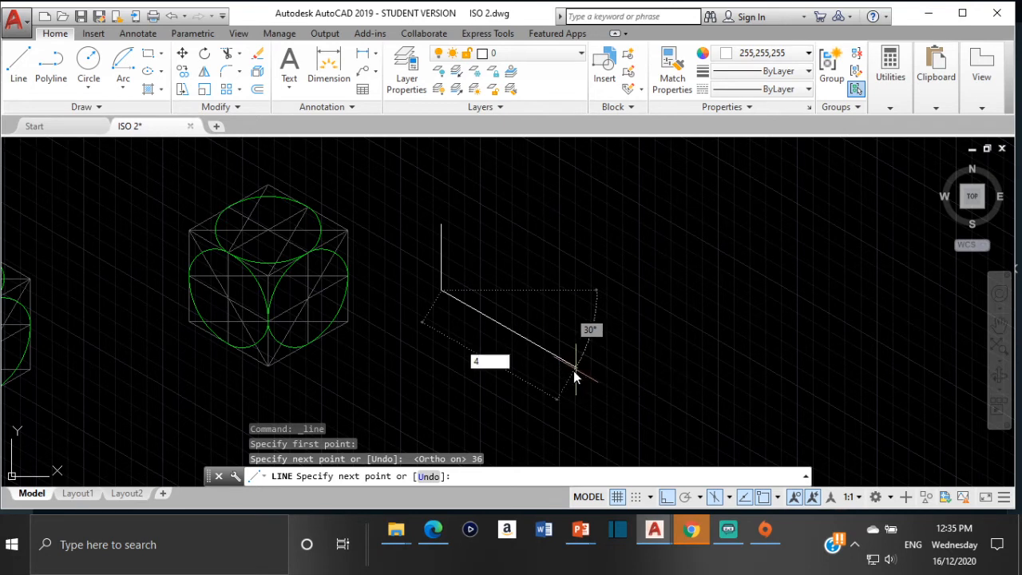
type("8")
key("Return")
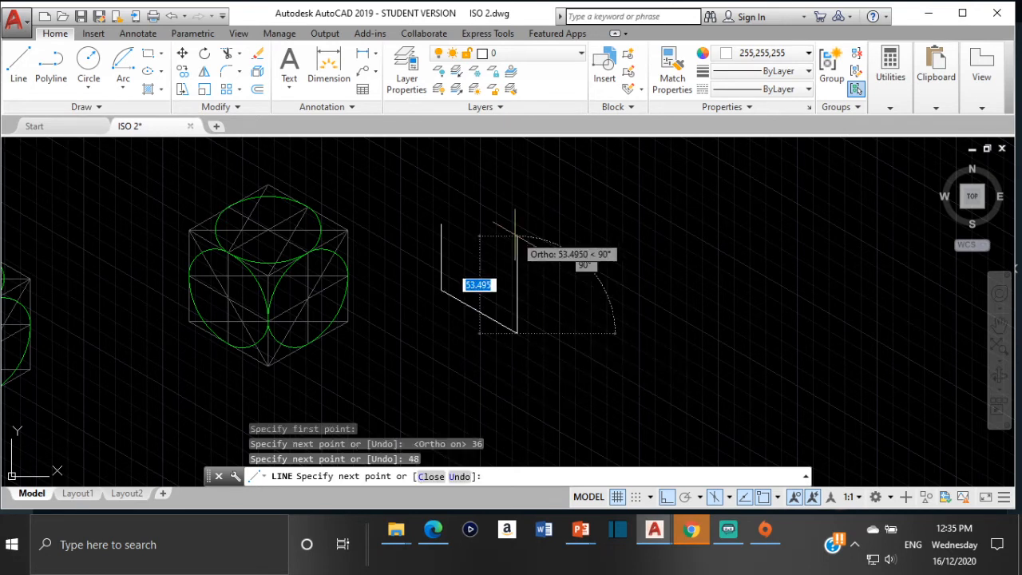
type("3")
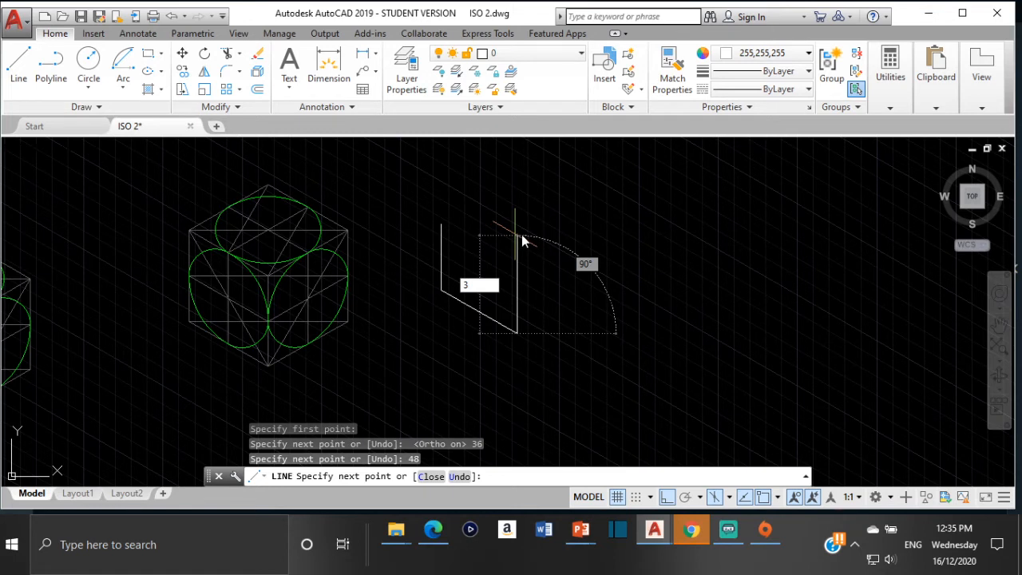
type("6")
key("Return")
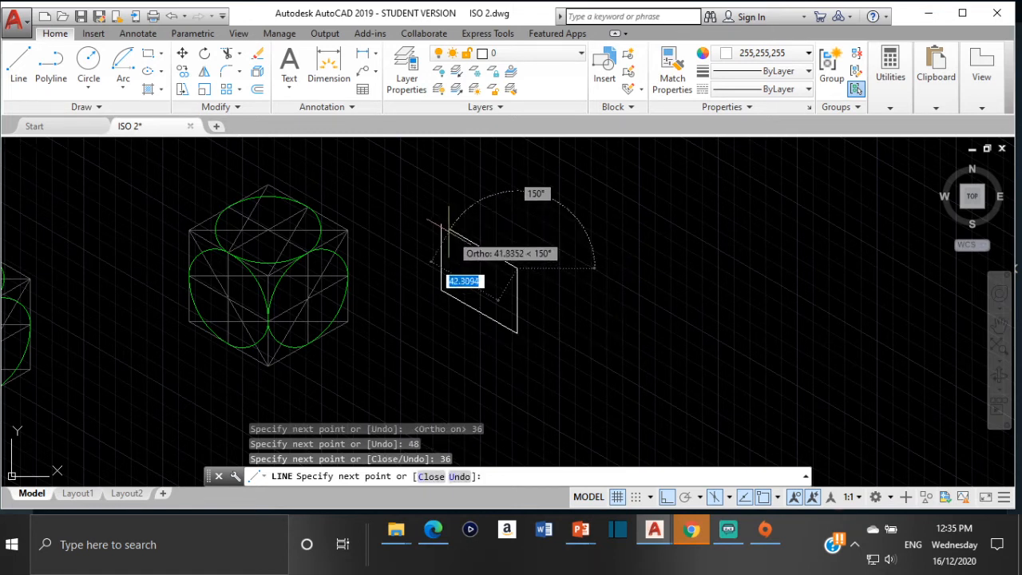
left_click(441, 225)
key("Escape")
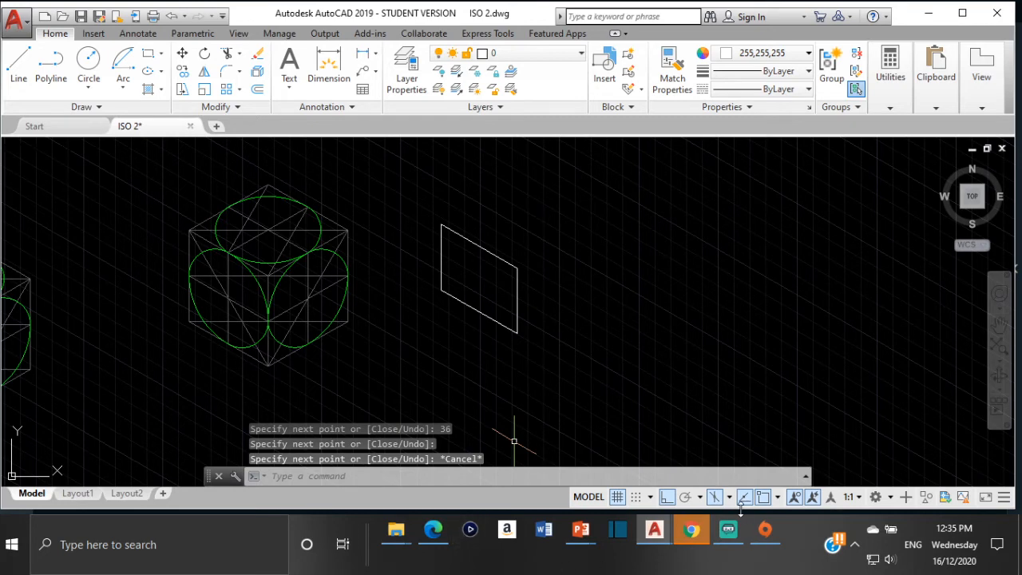
Step: Review the dimensions of exercise 6 in the Plane & Solid Geometry PDF and return to the AutoCAD drawing
left_click(430, 538)
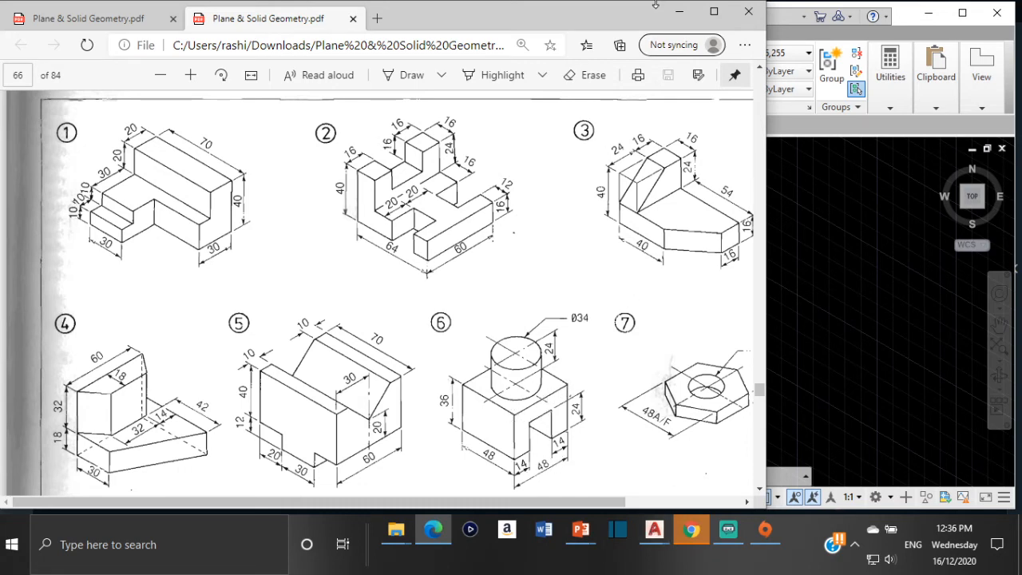
left_click(678, 11)
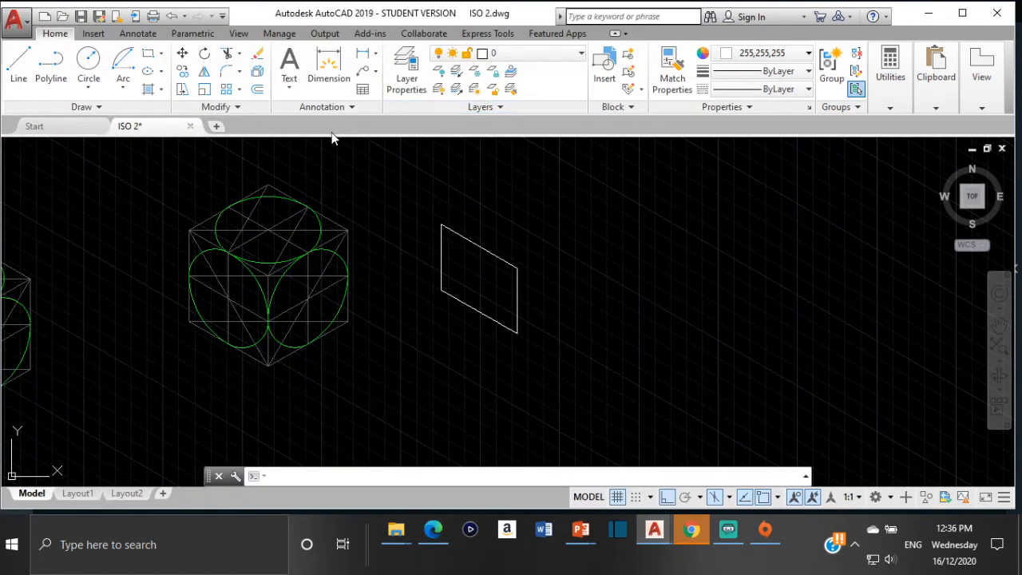
left_click(18, 64)
left_click(440, 225)
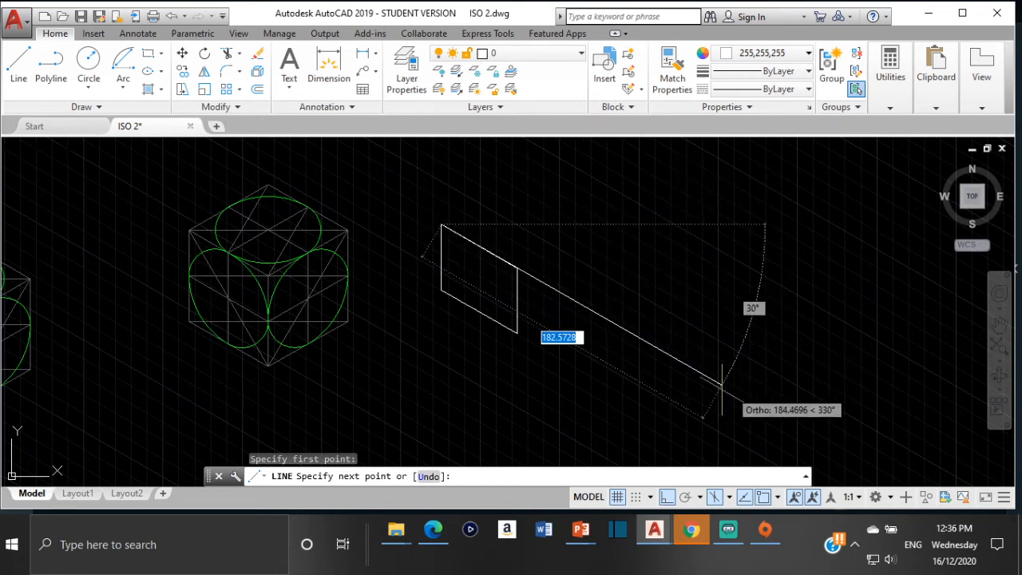
key("Escape")
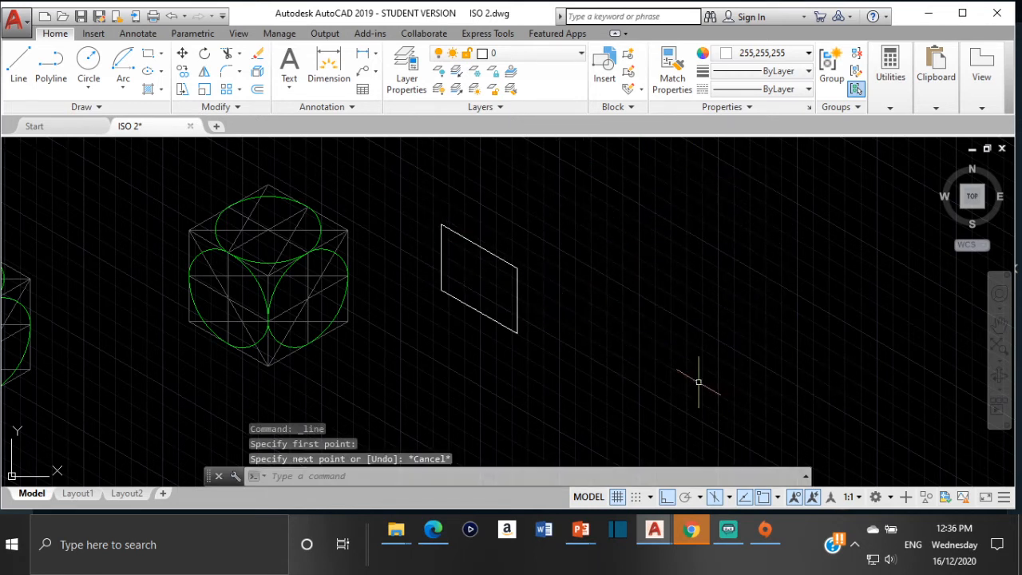
Step: Switch to isoplane Top and draw a 48-unit line at 30° from the left face's upper-left corner
left_click(729, 499)
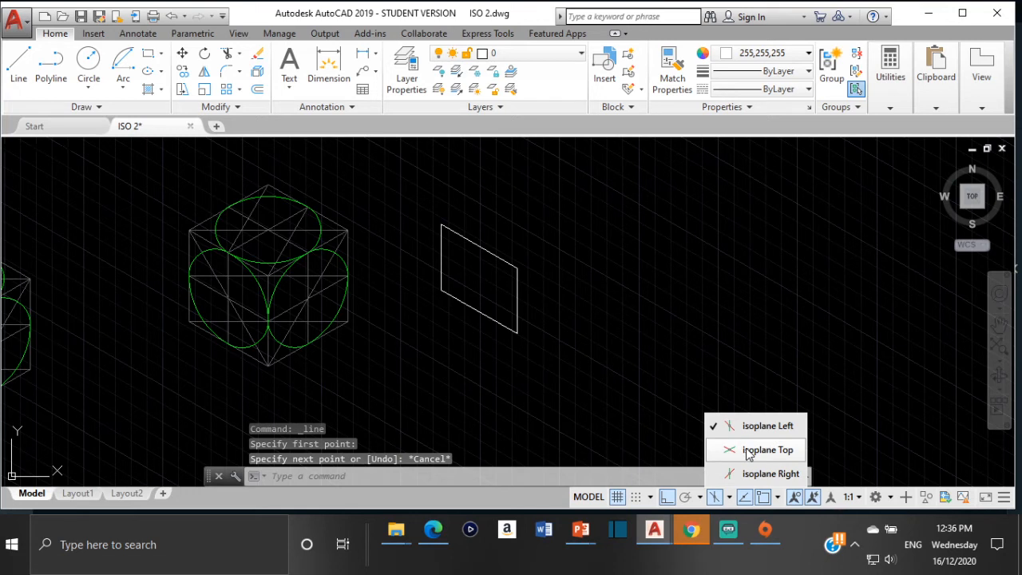
left_click(748, 450)
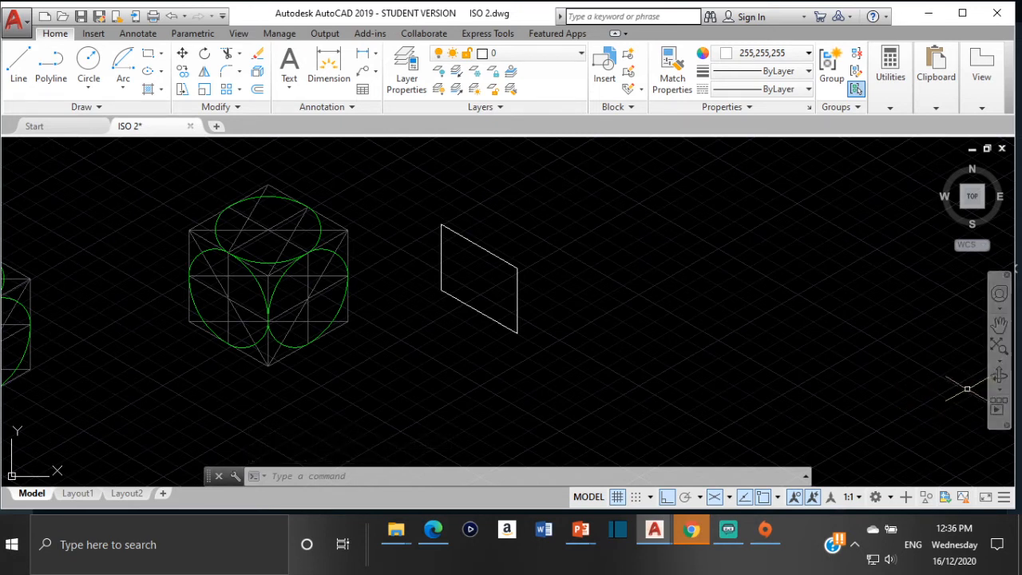
left_click(18, 63)
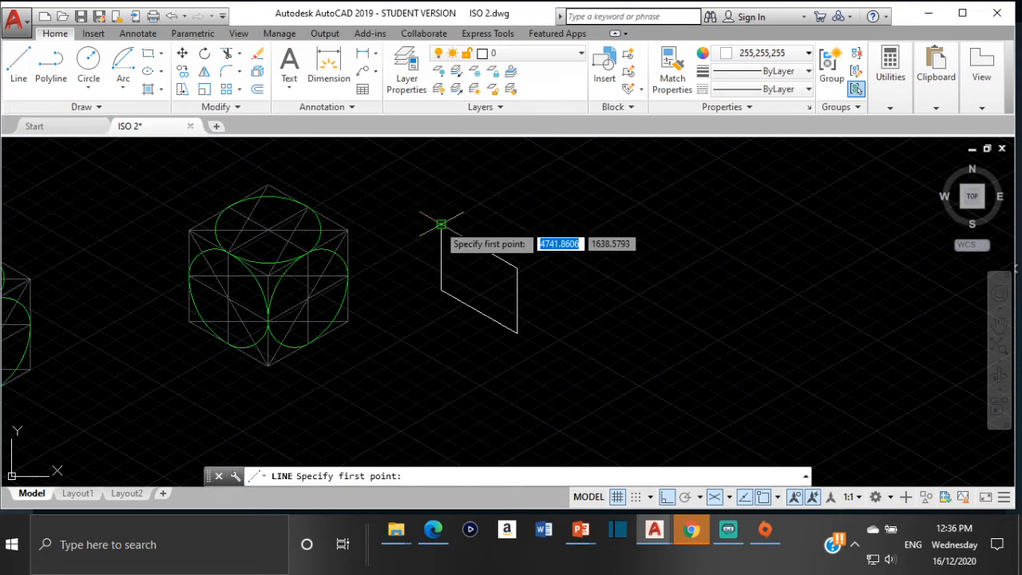
left_click(442, 225)
type("4")
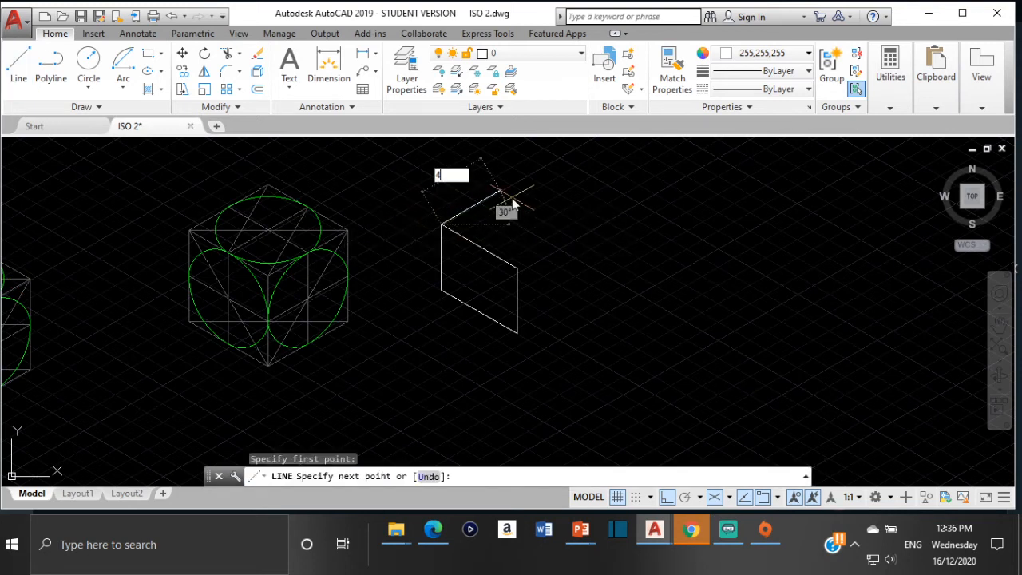
type("8")
key("Return")
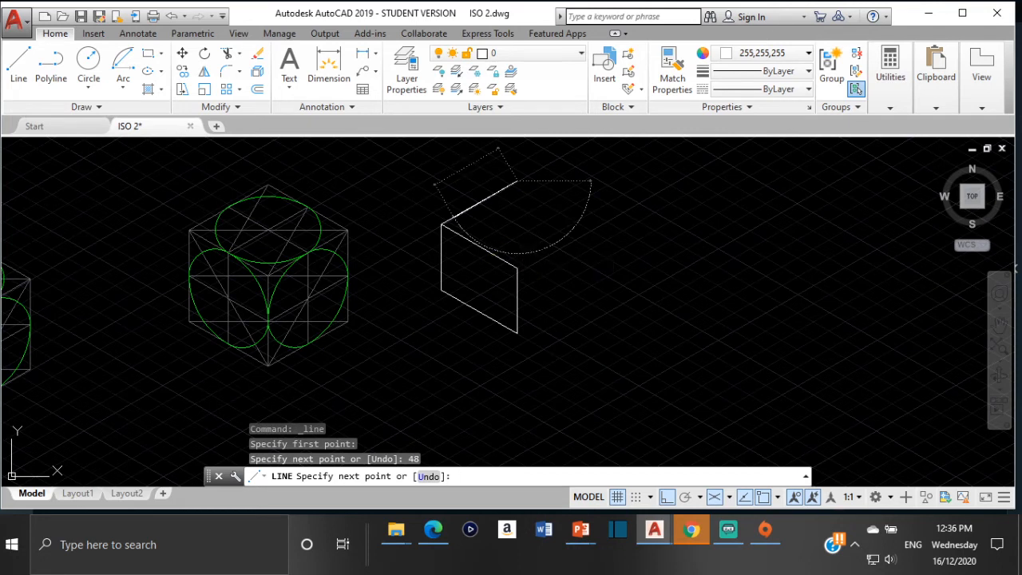
key("Return")
Step: Draw a 48-unit line at 30° from the left face's upper-right corner and join its end to the back corner, closing the top face
key("Return")
left_click(517, 268)
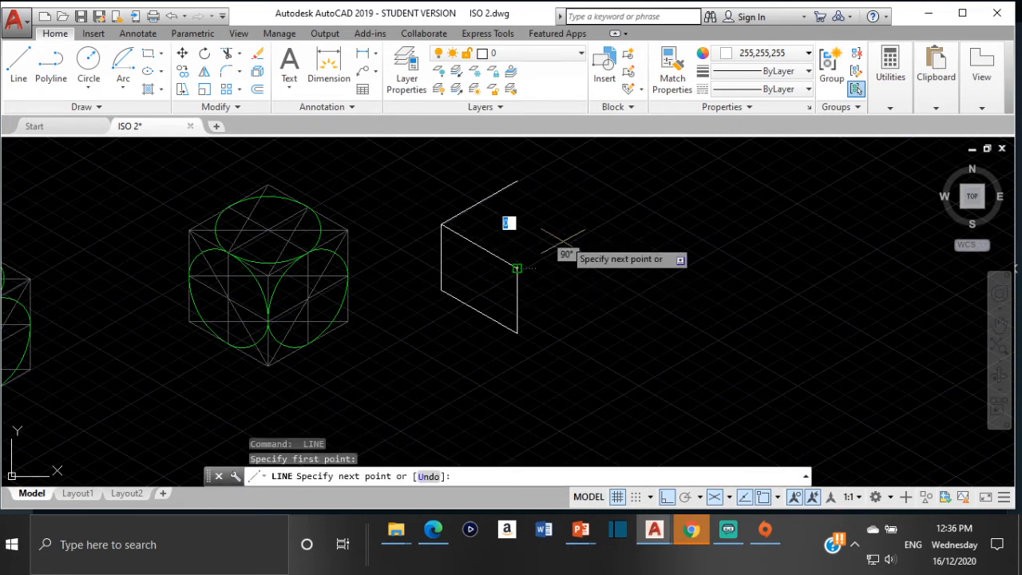
type("4")
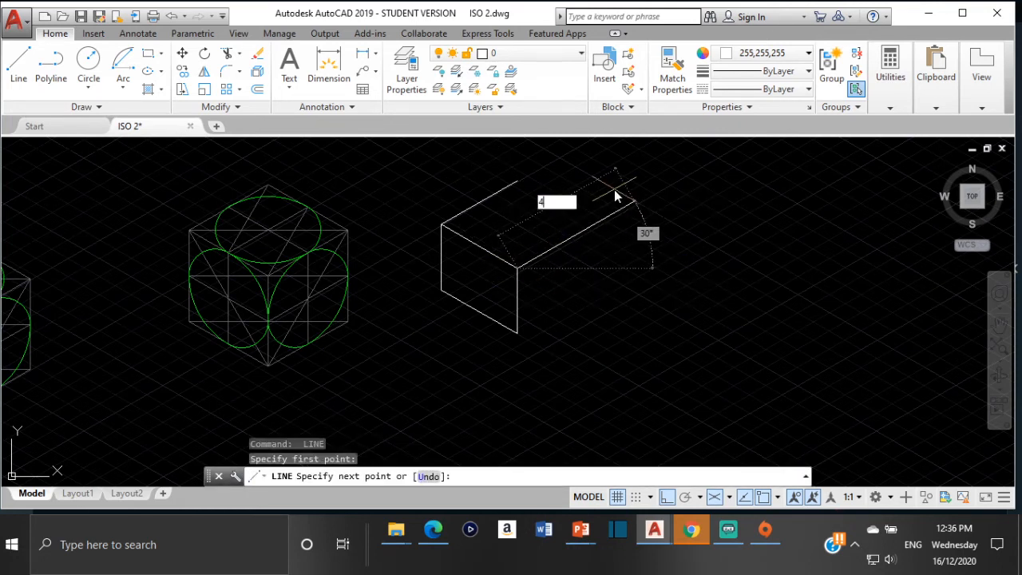
type("8")
key("Return")
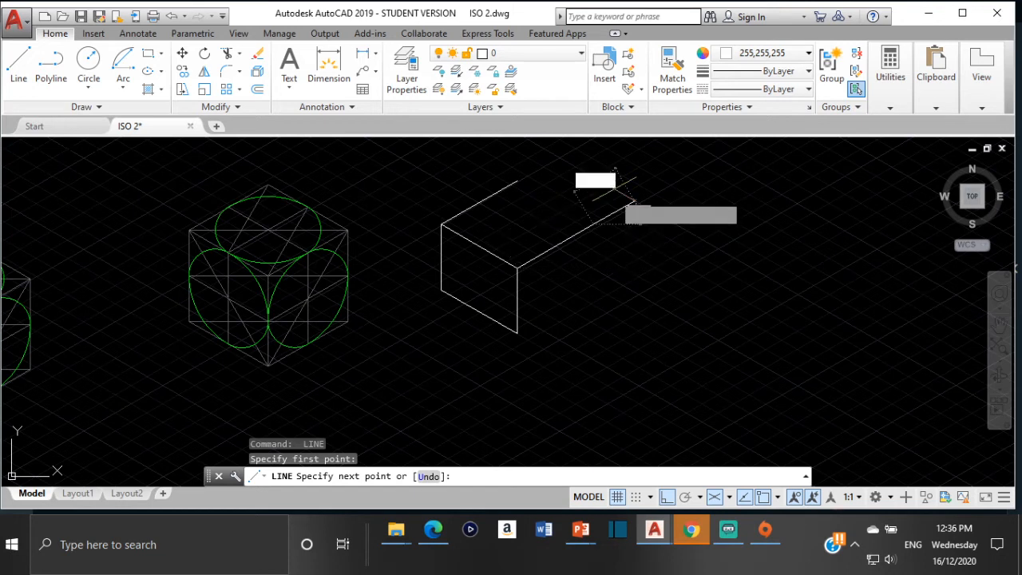
left_click(518, 181)
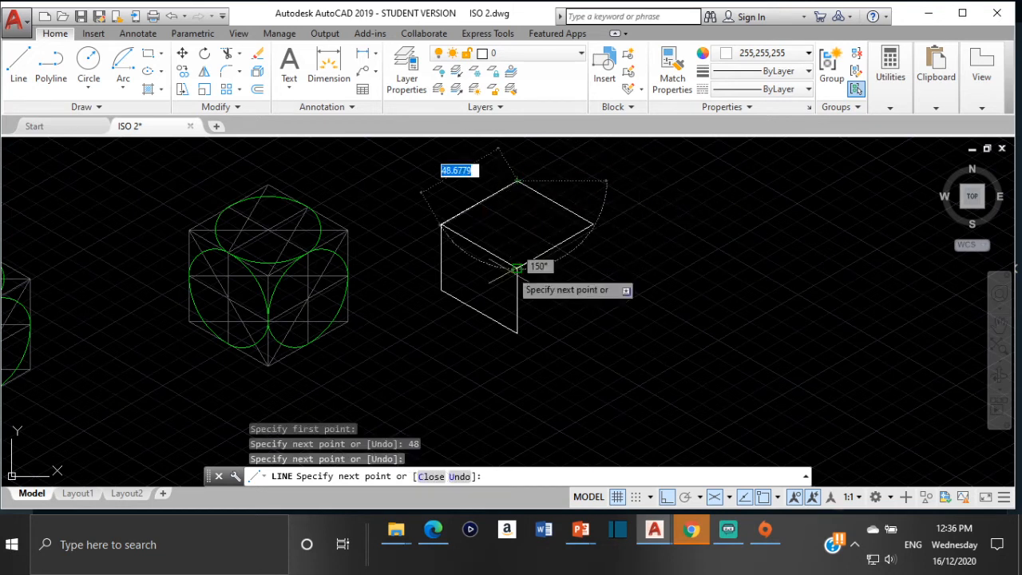
key("Escape")
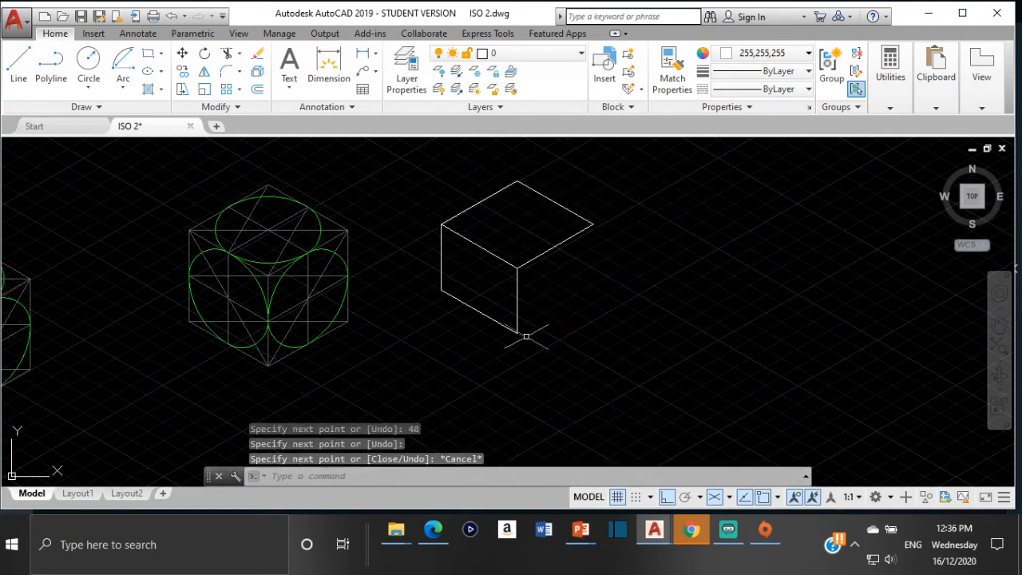
Step: Switch to isoplane Right and draw a 36-unit vertical line down from the top face's right corner
left_click(19, 65)
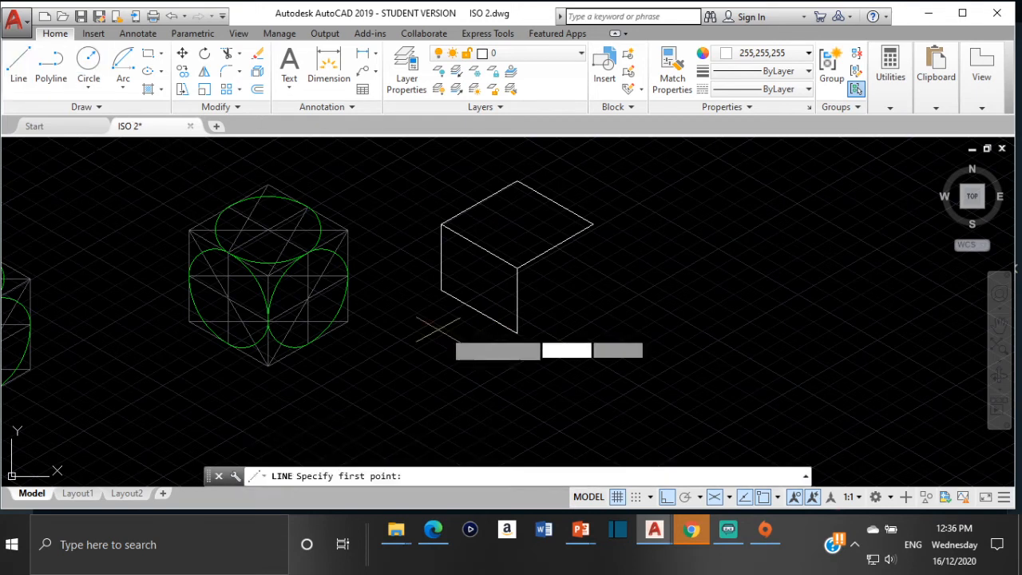
left_click(592, 224)
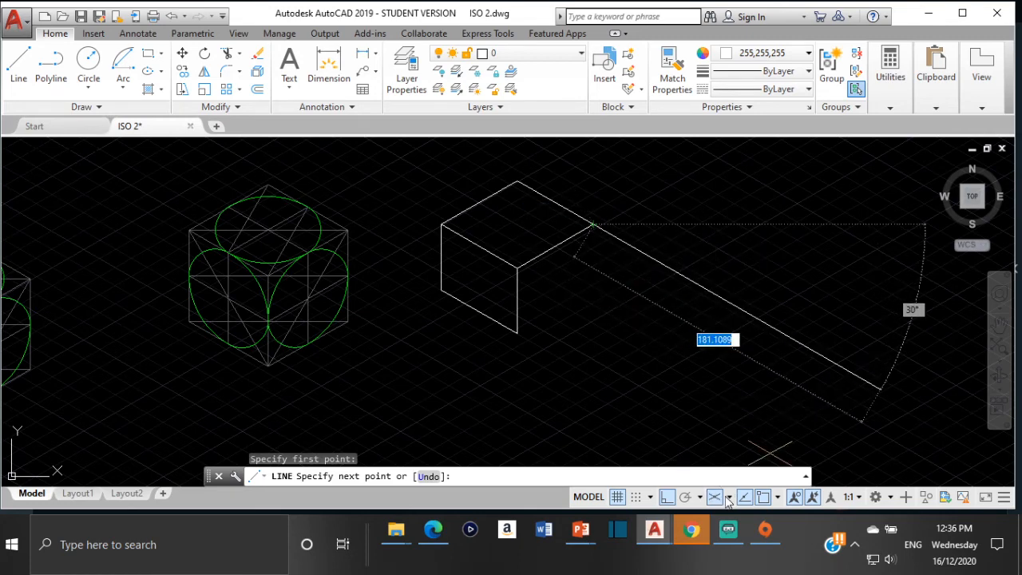
left_click(728, 498)
left_click(740, 473)
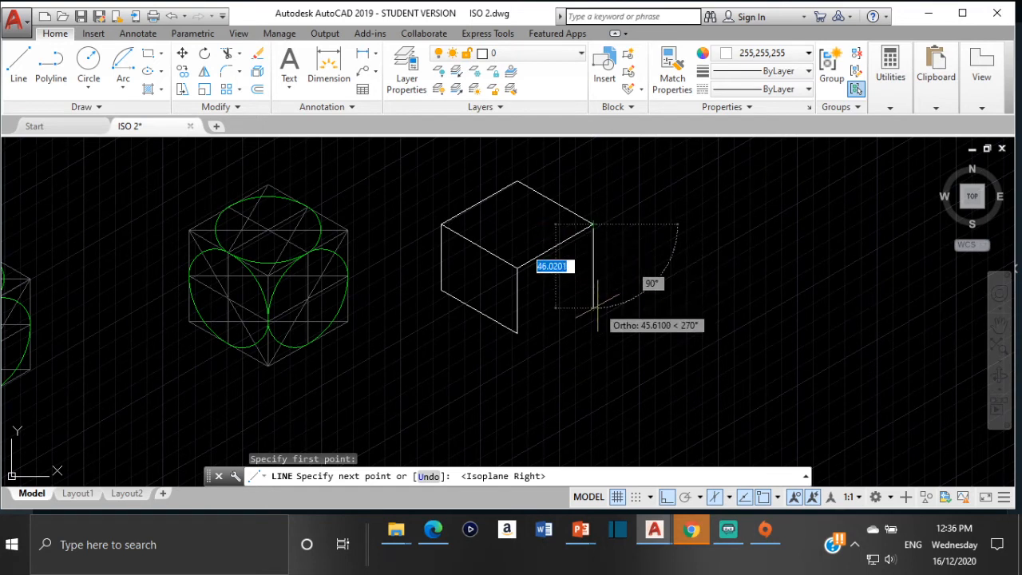
type("36")
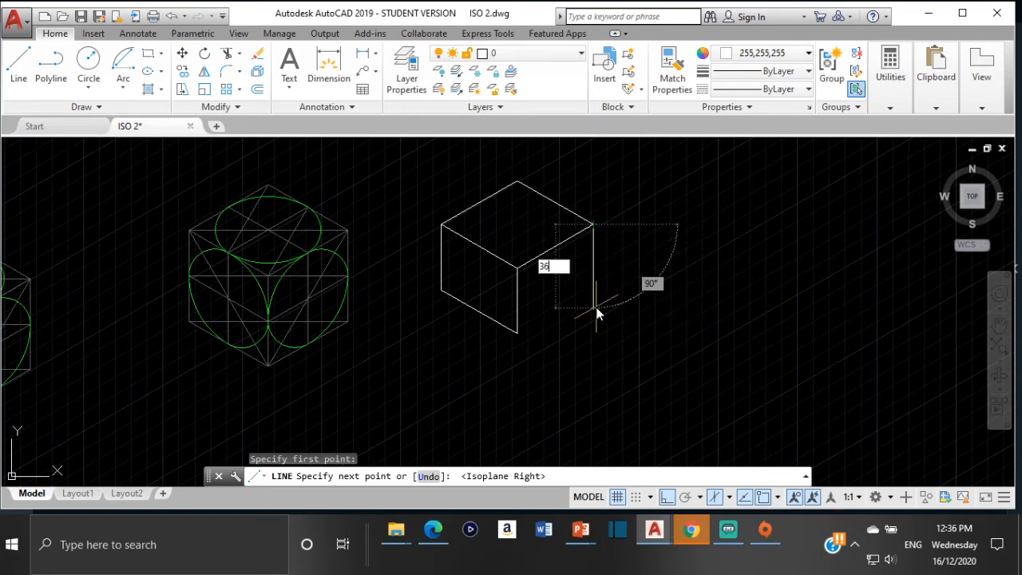
key("Return")
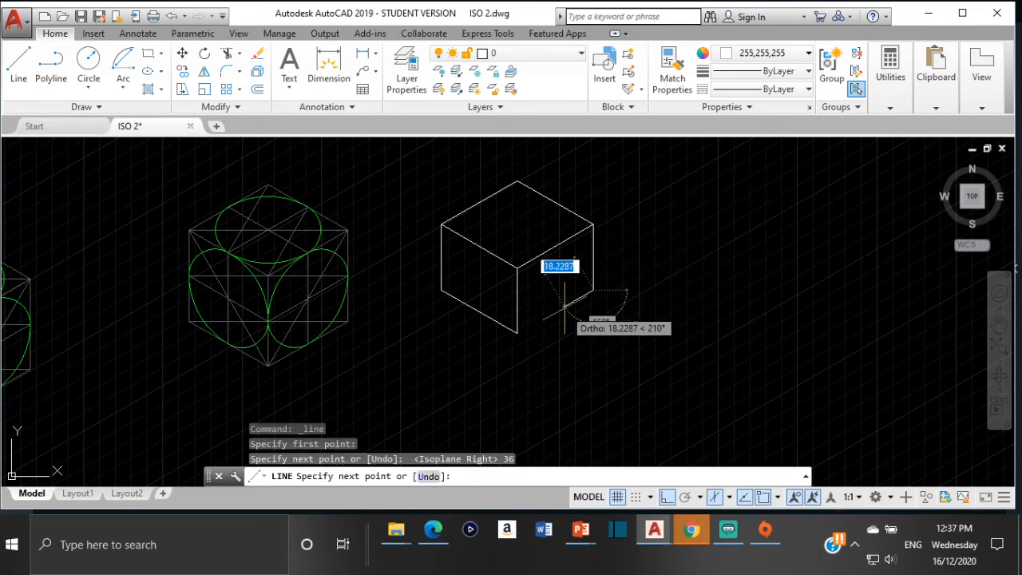
Step: Check exercise 6's slot dimensions in the PDF and continue the right face's lower edge with a 14-unit line at 210°
left_click(433, 532)
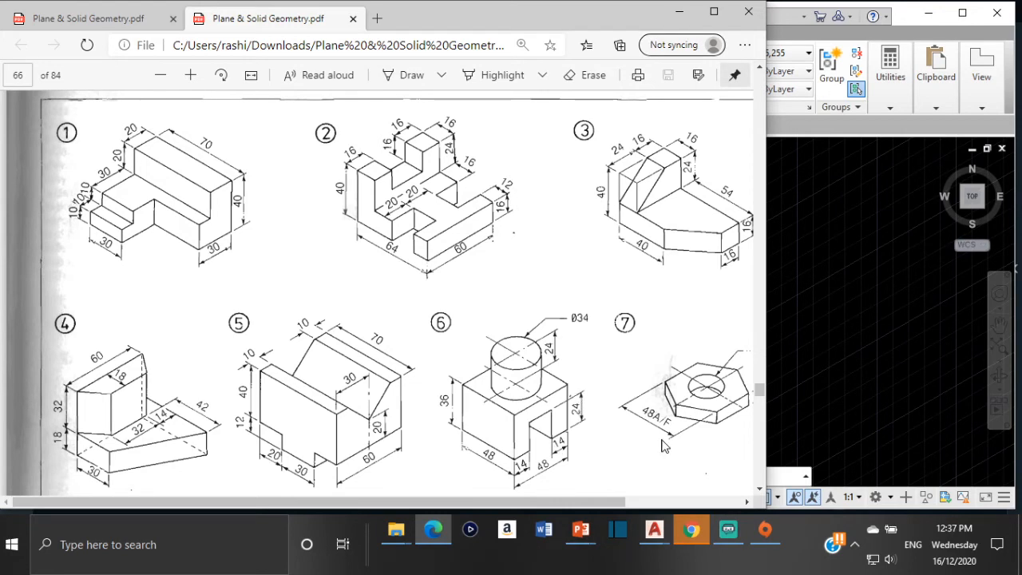
left_click(813, 287)
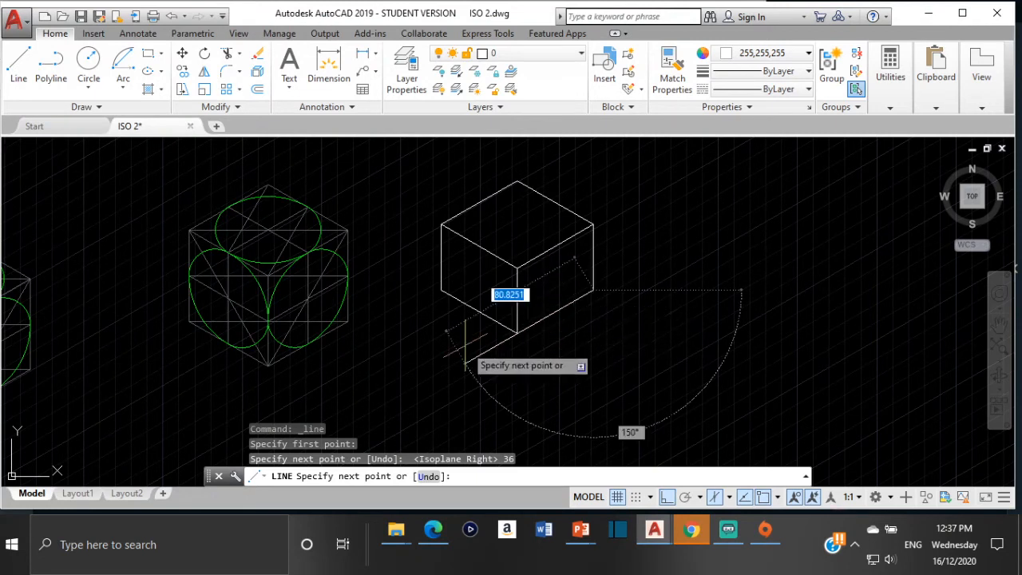
type("14")
key("Return")
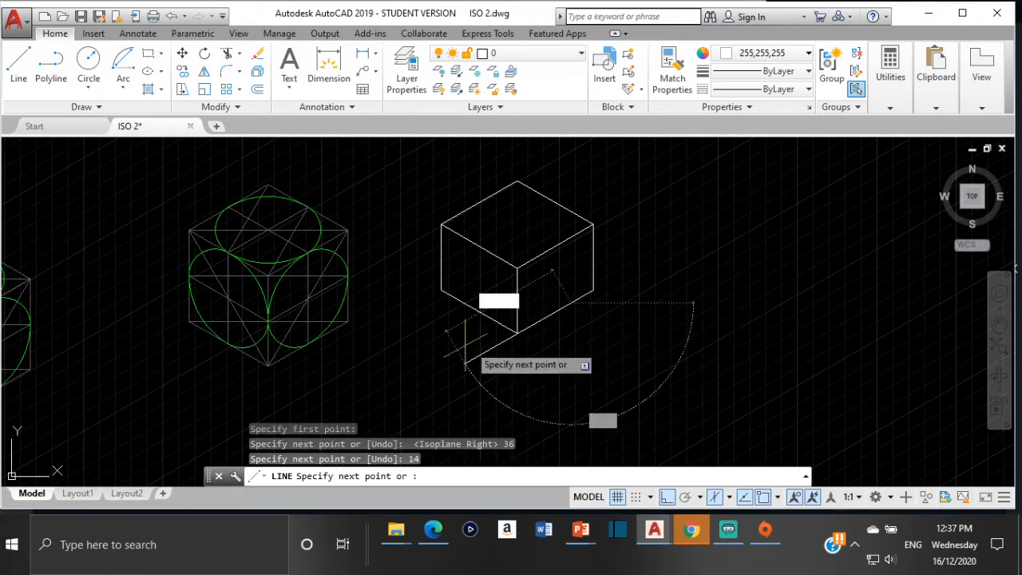
key("Return")
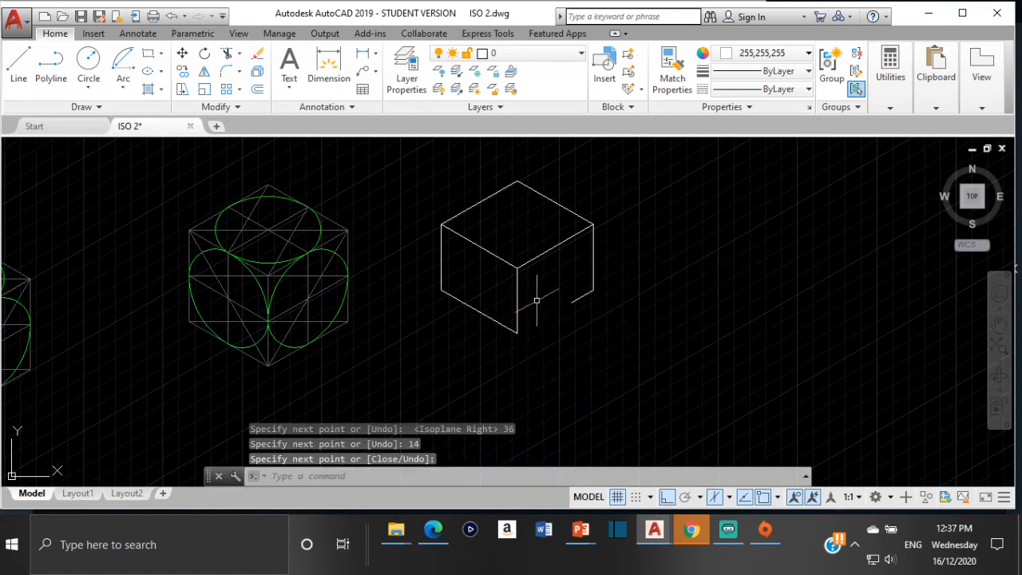
Step: Draw a 24-unit vertical line upward from the free end of the 14-unit edge as the slot's far side
key("Return")
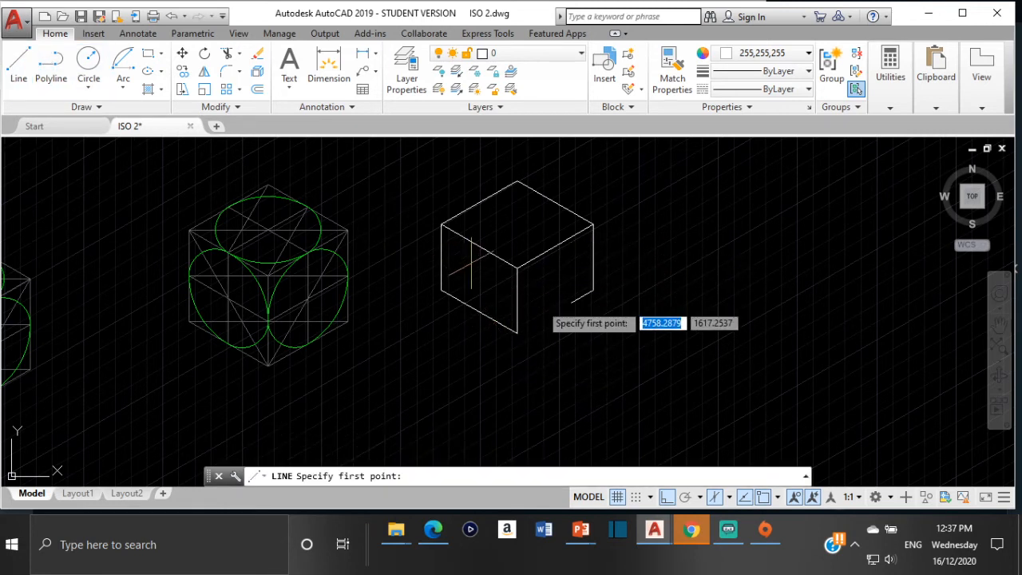
left_click(571, 302)
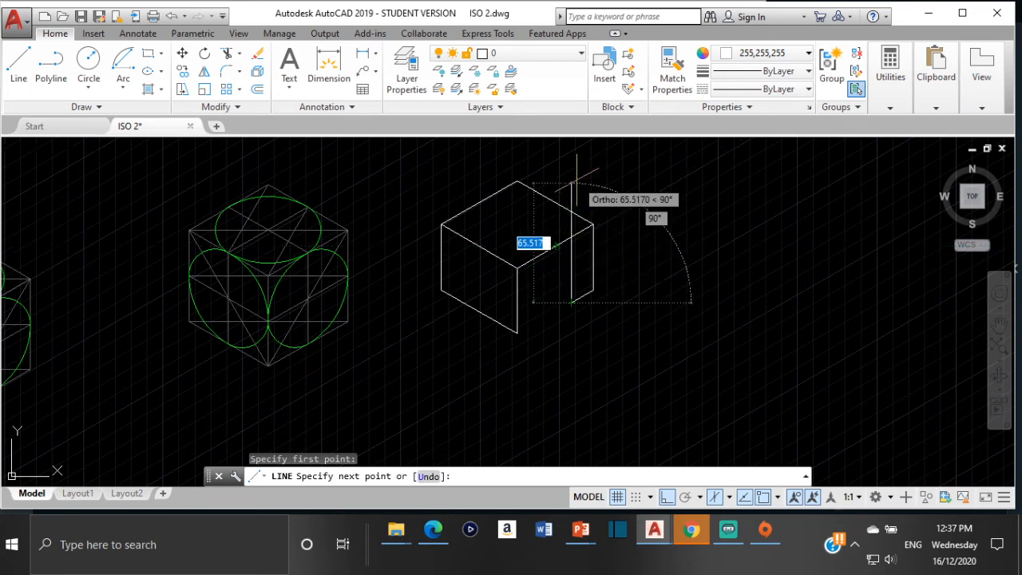
type("24")
key("Return")
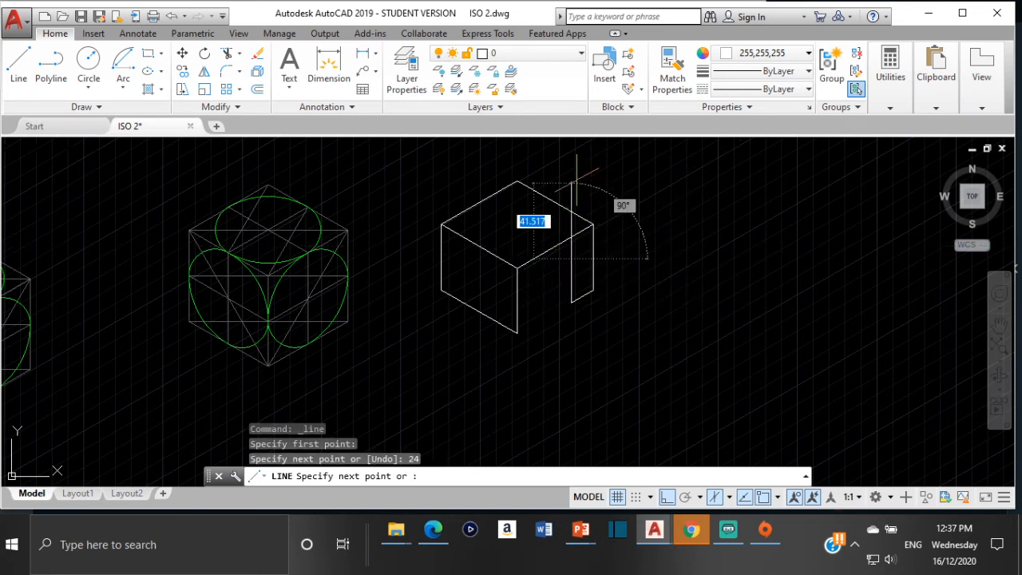
key("Escape")
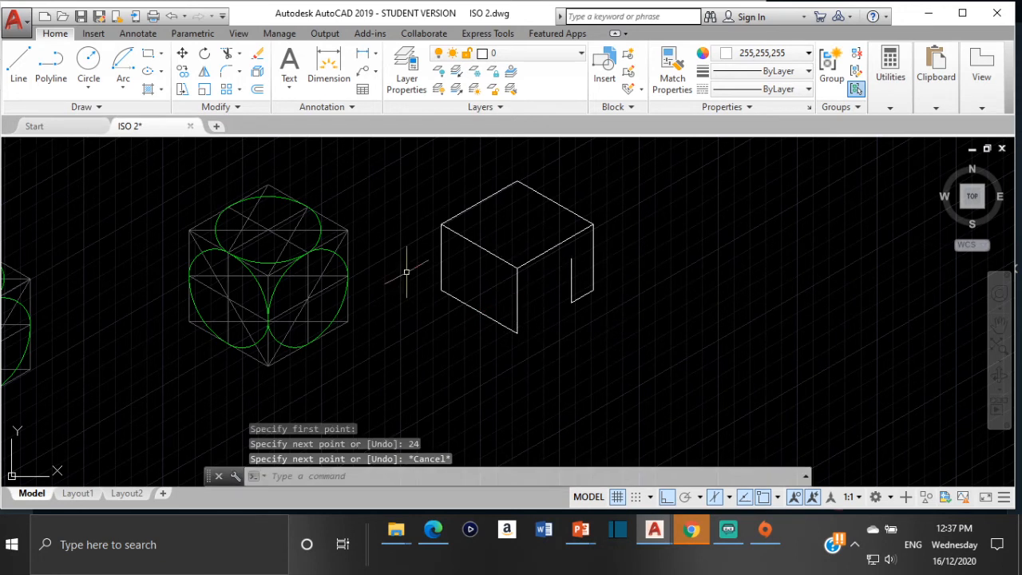
Step: From the block's lower front corner, draw a 14-unit line at 30° and a 24-unit line upward, then join it to the slot's far side
left_click(28, 65)
left_click(517, 331)
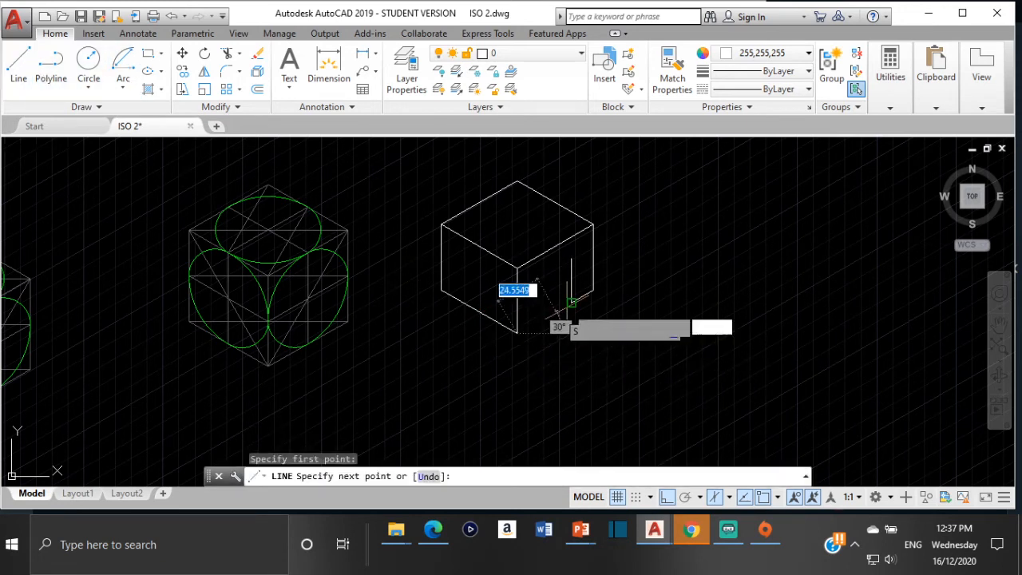
type("14")
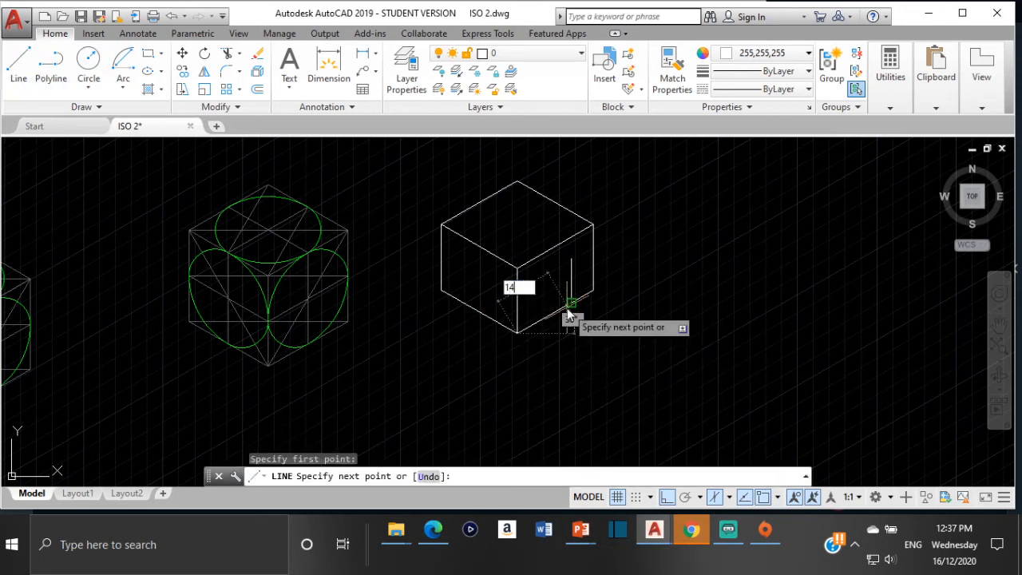
key("Return")
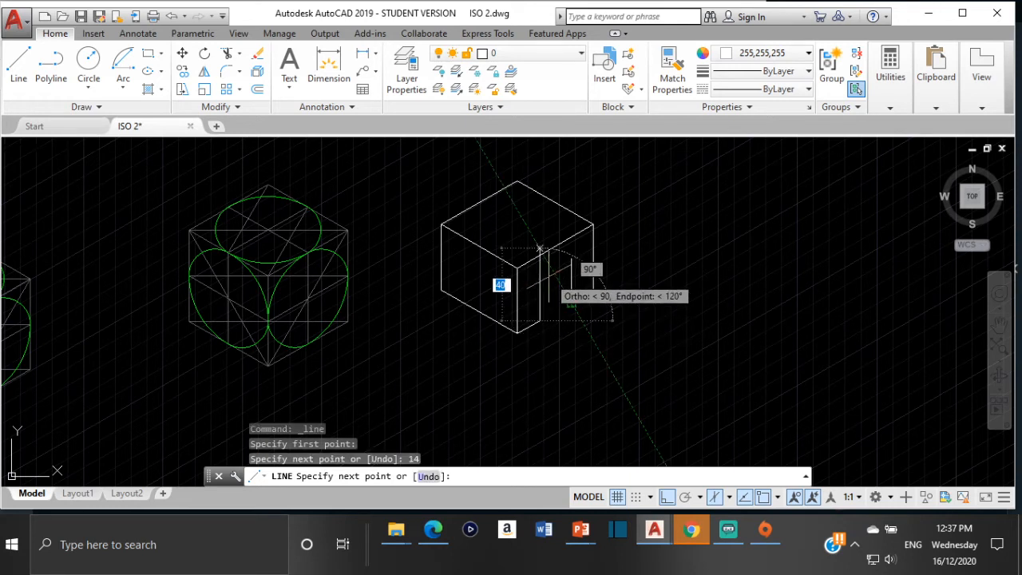
type("24")
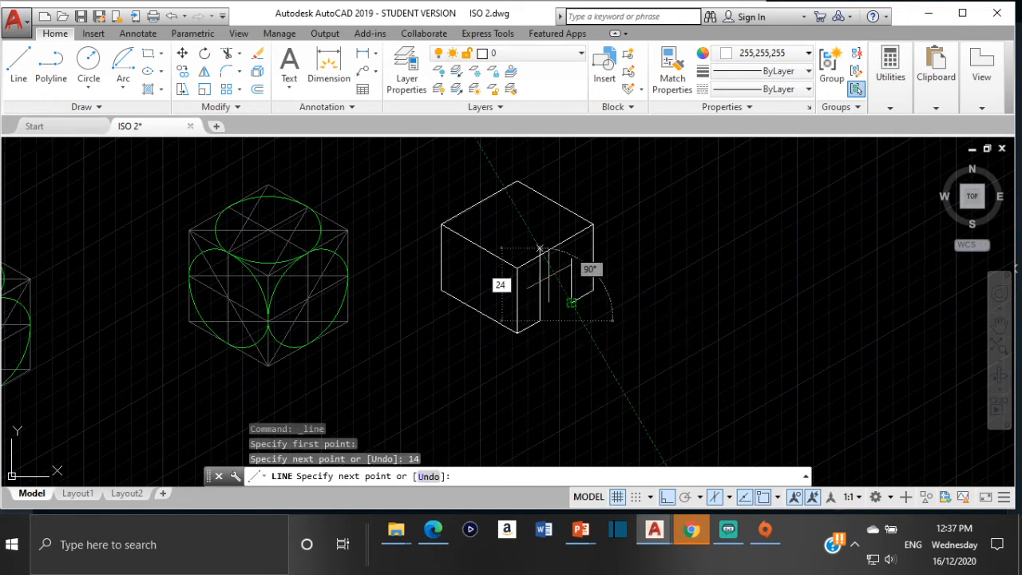
key("Return")
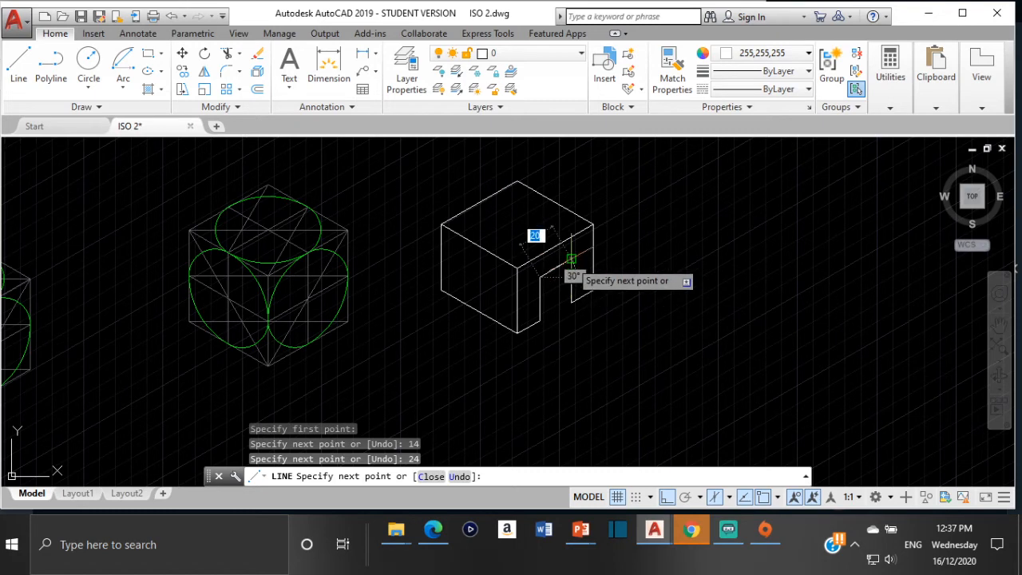
left_click(571, 260)
key("Escape")
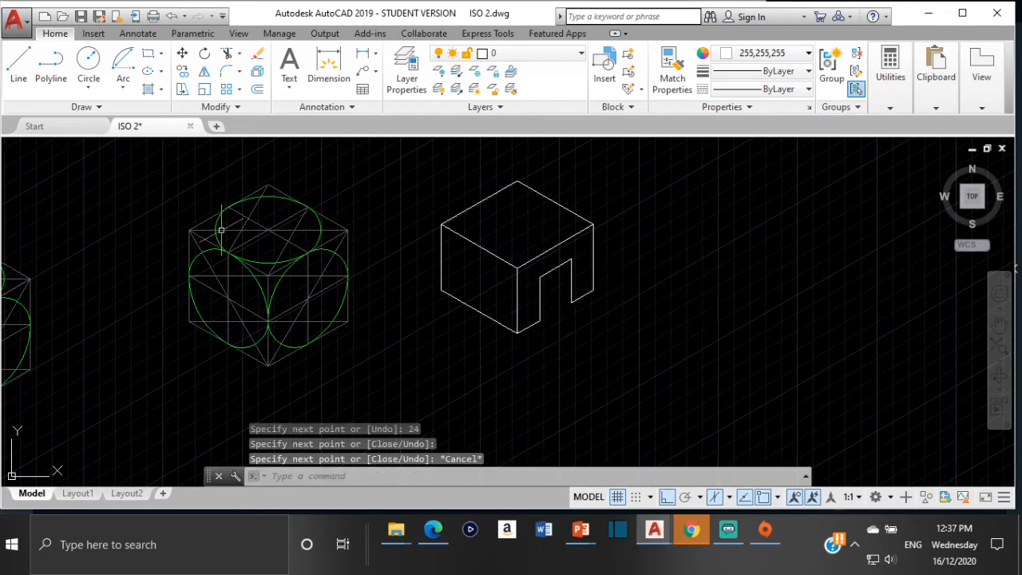
Step: Recheck exercise 6 in the PDF, switch to isoplane Top, and draw the slot's receding bottom edge from its far lower corner past the near side
left_click(433, 531)
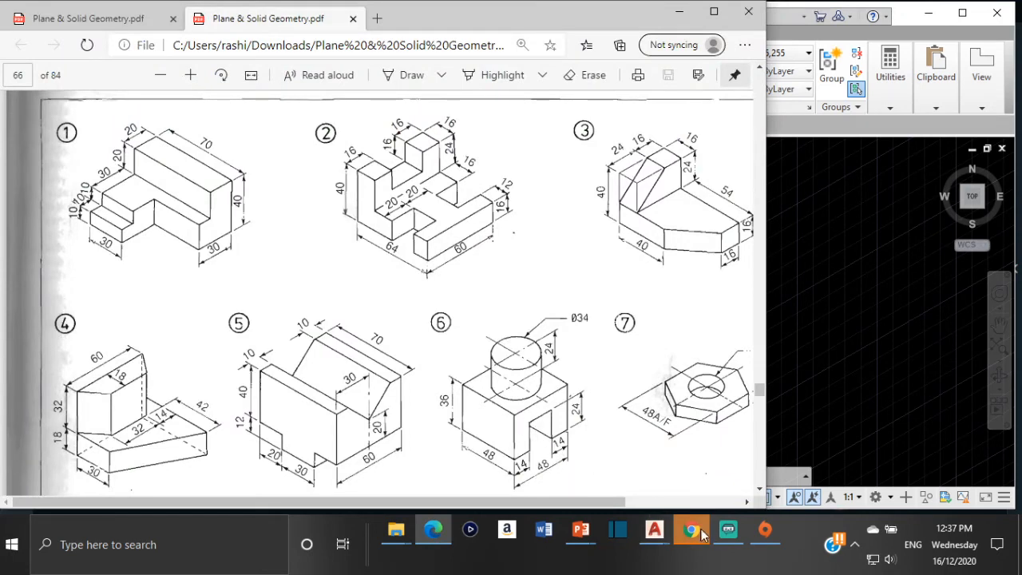
left_click(654, 529)
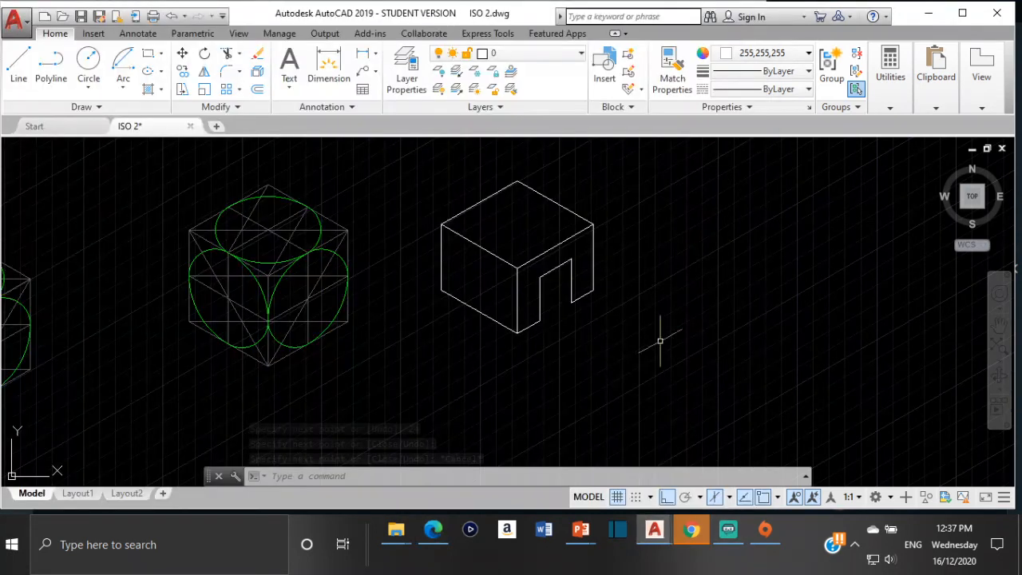
left_click(18, 68)
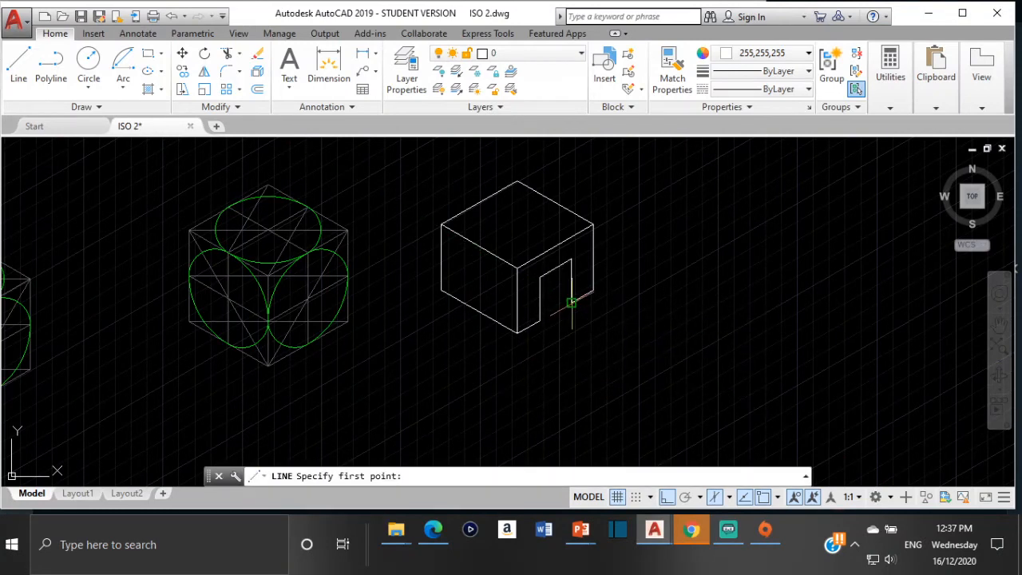
left_click(571, 303)
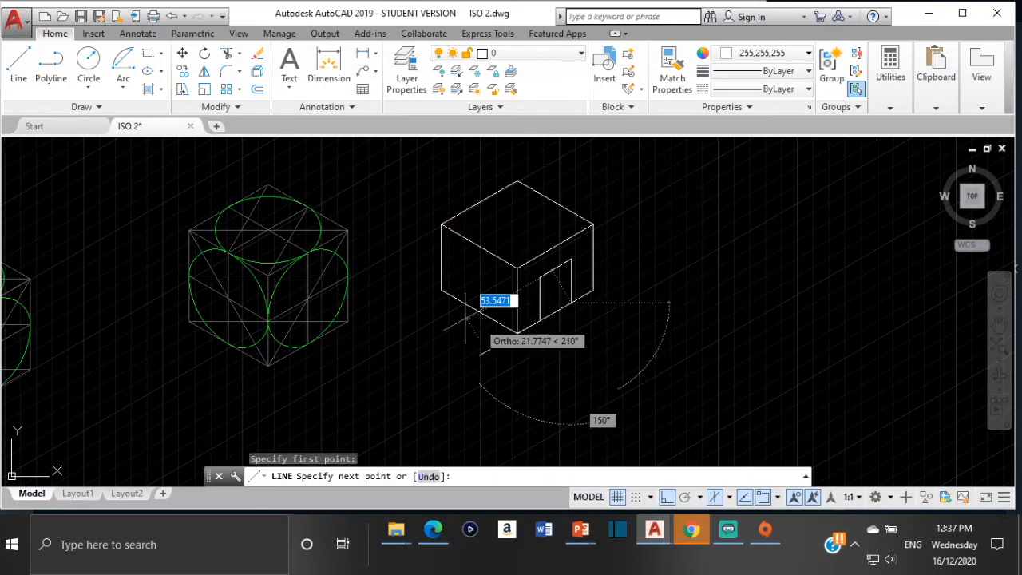
left_click(729, 496)
left_click(746, 449)
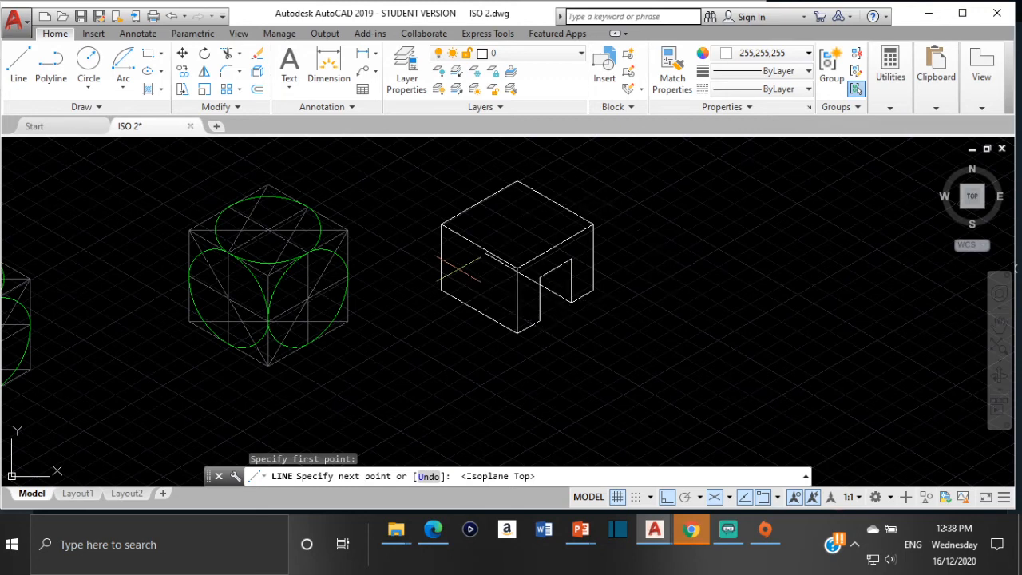
key("Escape")
Step: Trim the part of the receding slot edge that extends beyond the slot's near vertical side
type("t")
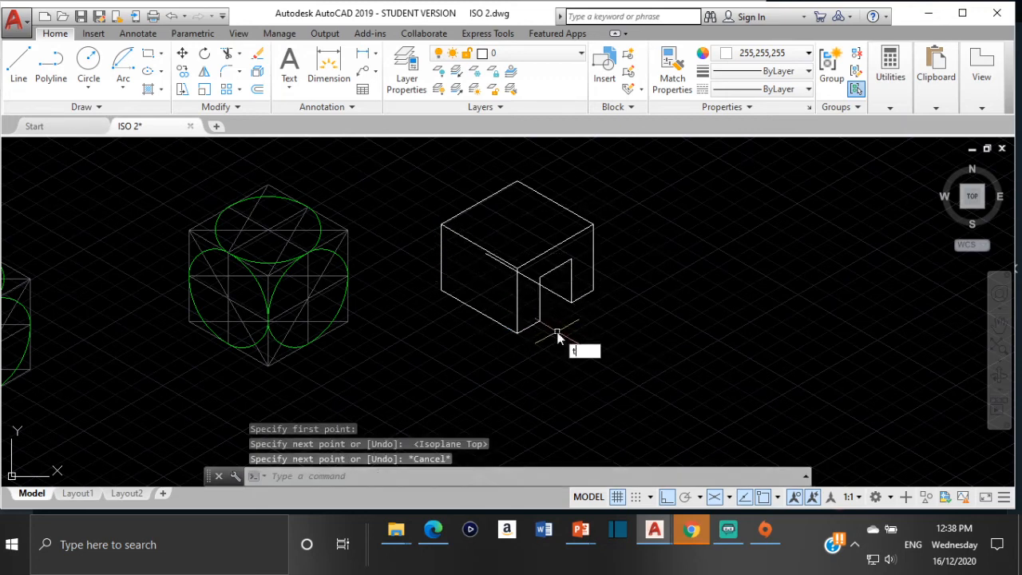
type("r")
key("Return")
key("Return")
scroll(484, 281, "up", 3)
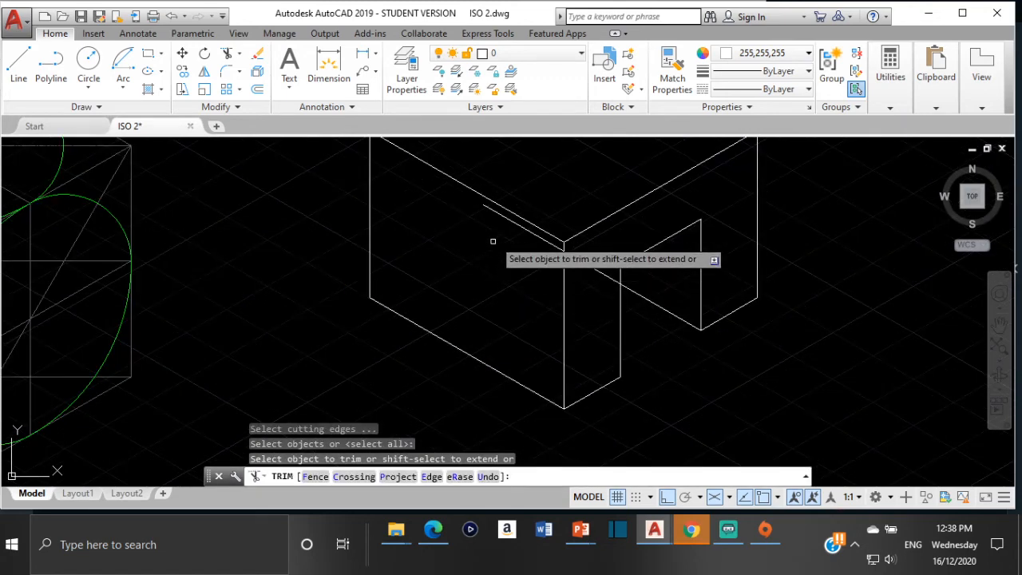
left_click(590, 260)
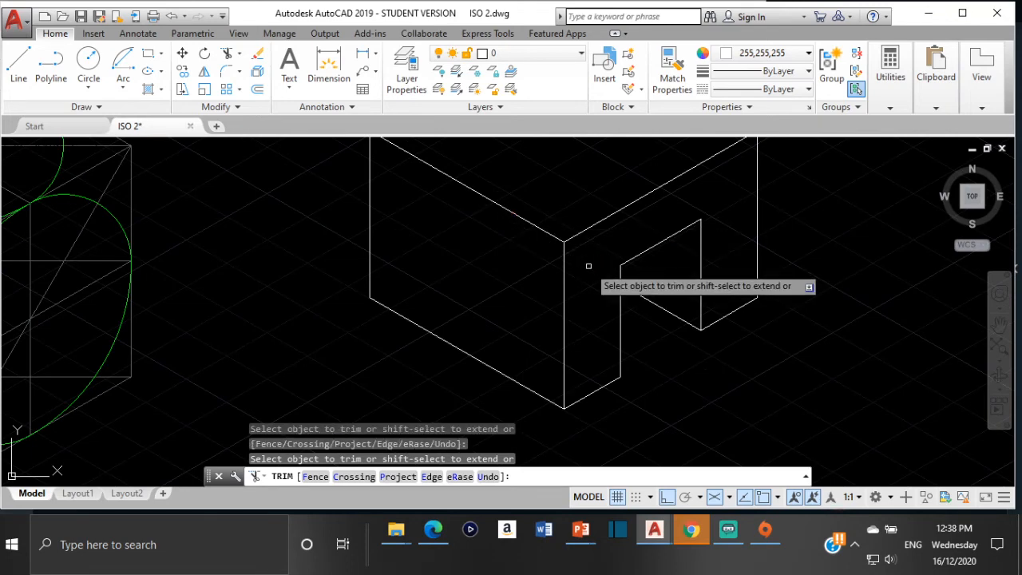
key("Escape")
scroll(679, 323, "down", 4)
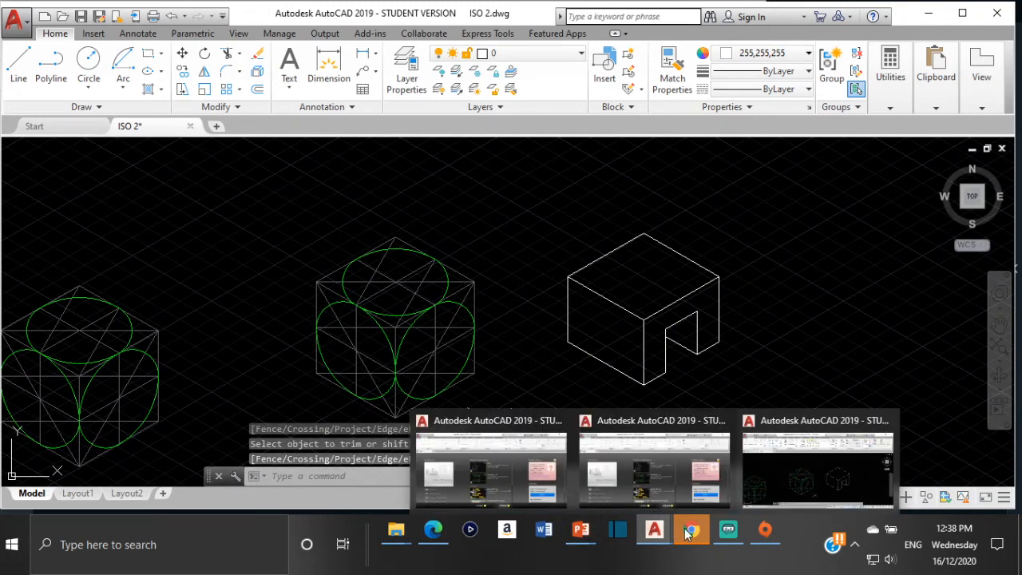
Step: Review the cylinder's diameter, height and centre lines for exercise 6 in the PDF and return to the AutoCAD drawing
mouse_move(682, 527)
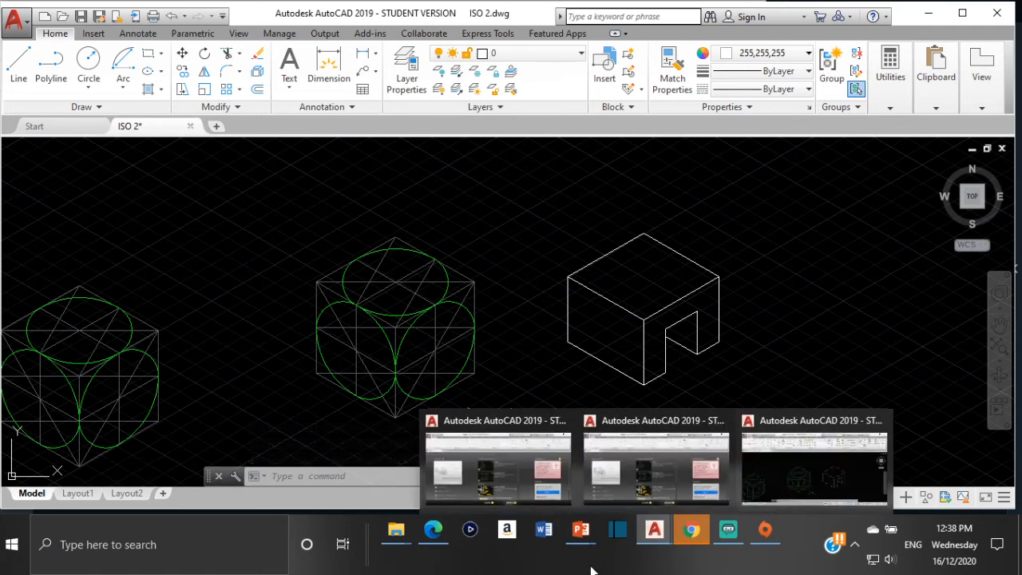
mouse_move(439, 540)
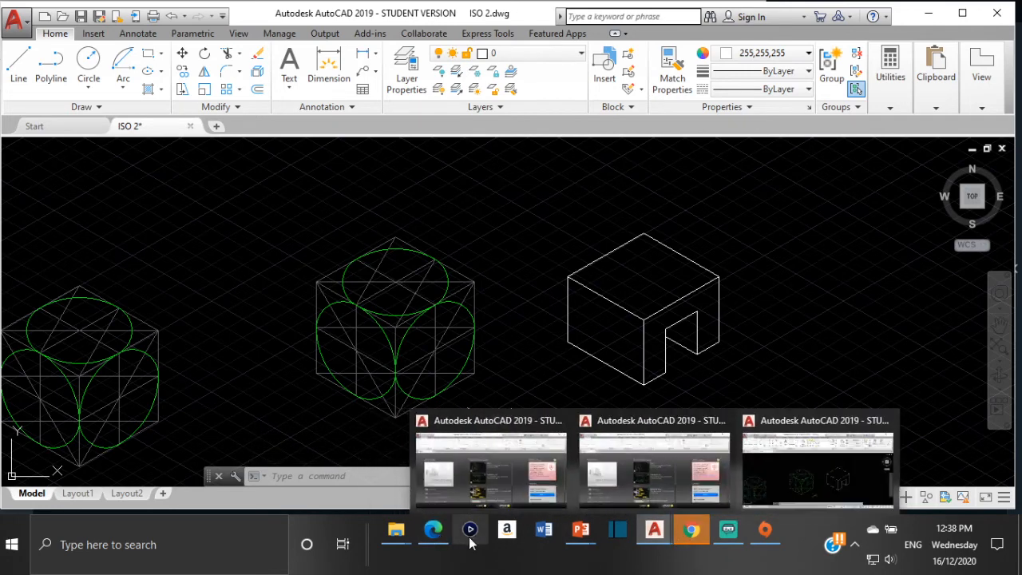
left_click(423, 479)
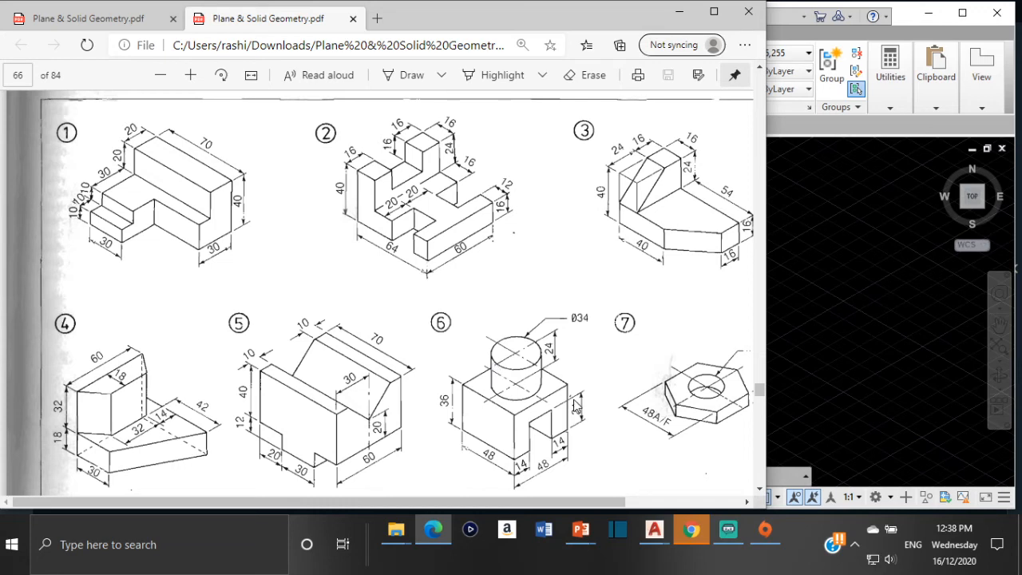
left_click(794, 256)
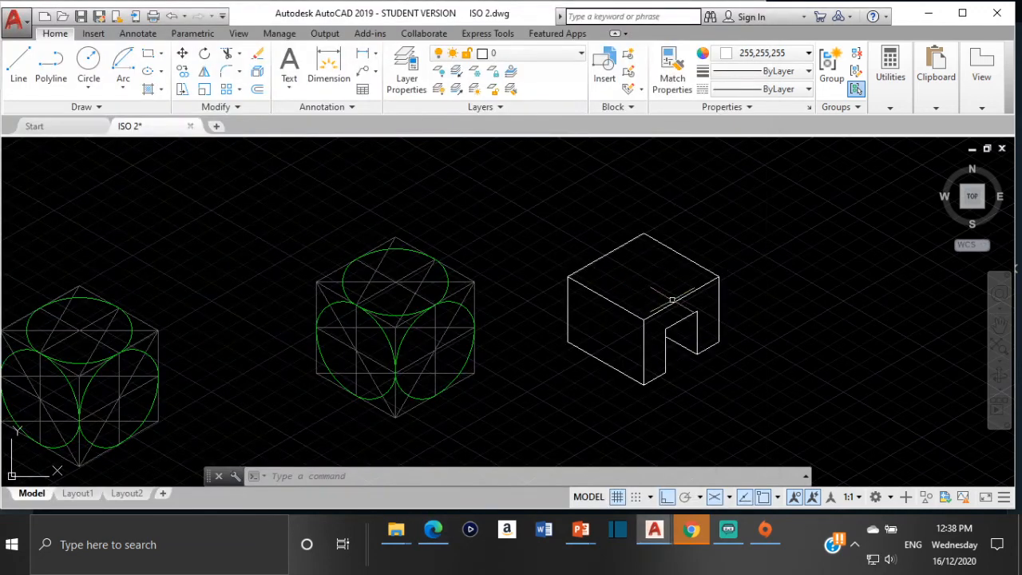
middle_click_drag(666, 297, 540, 341)
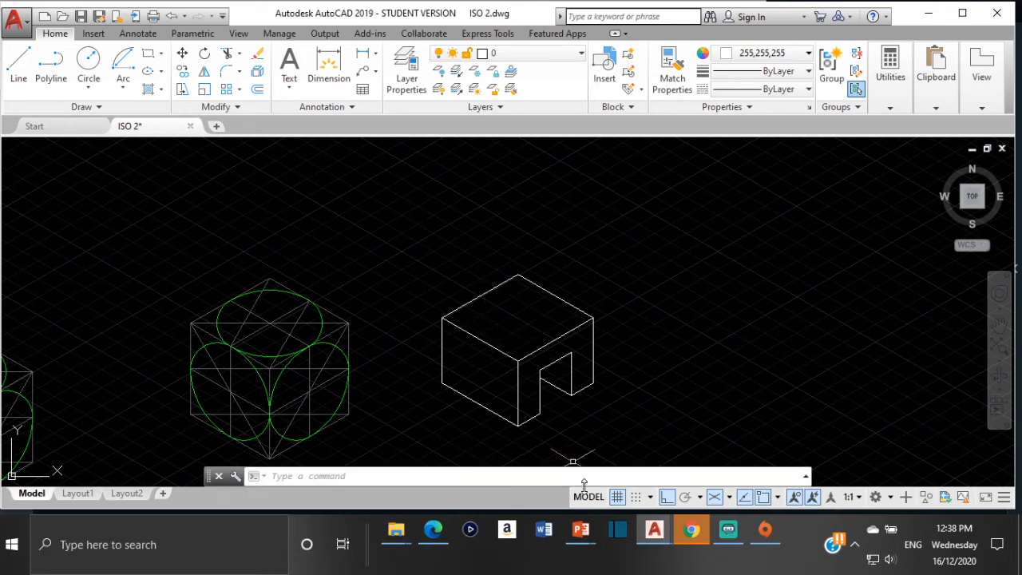
left_click(430, 530)
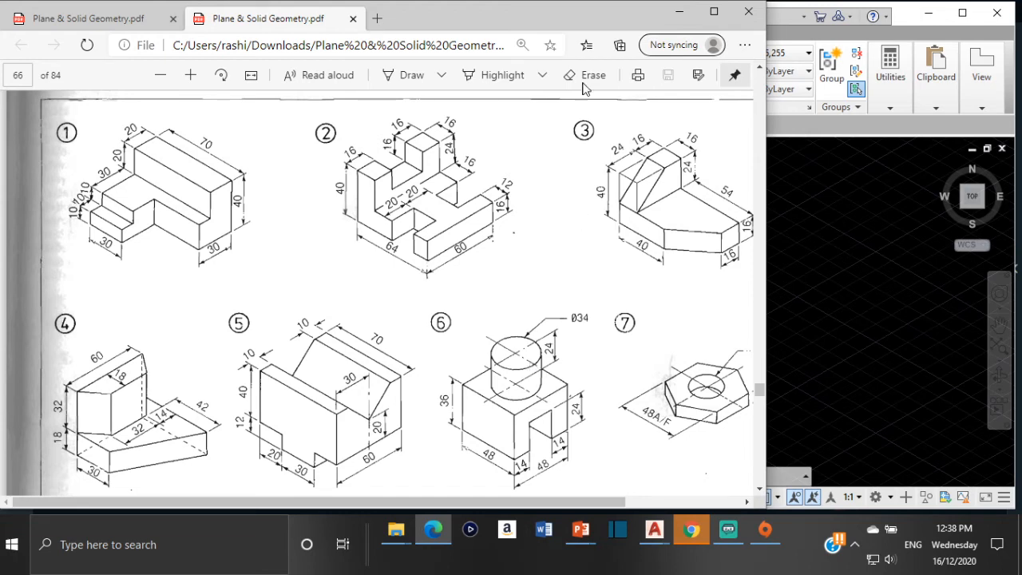
left_click(681, 9)
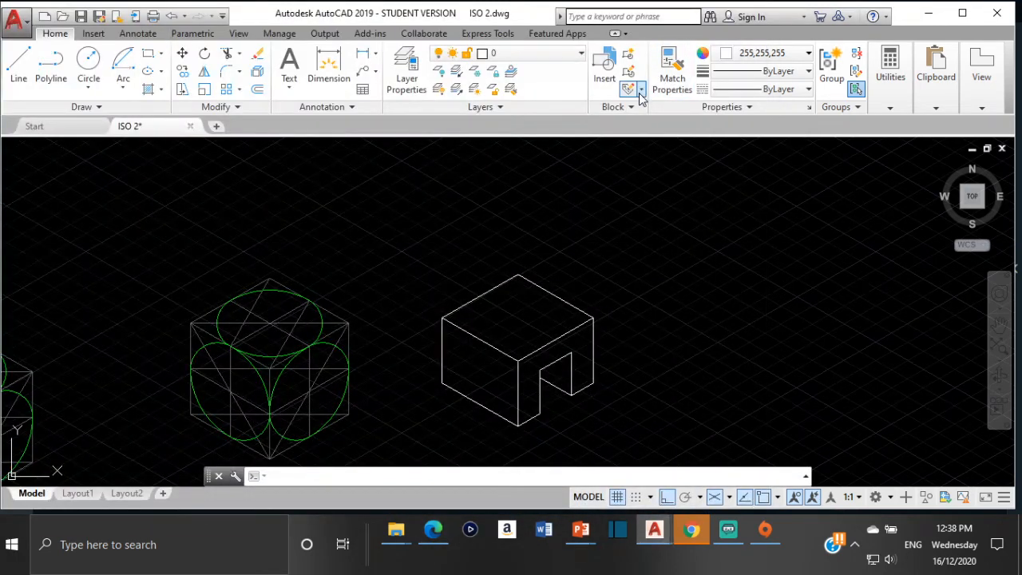
Step: Draw a construction line across the block's top face, joining the midpoints of its back-left and front-right edges
left_click(19, 66)
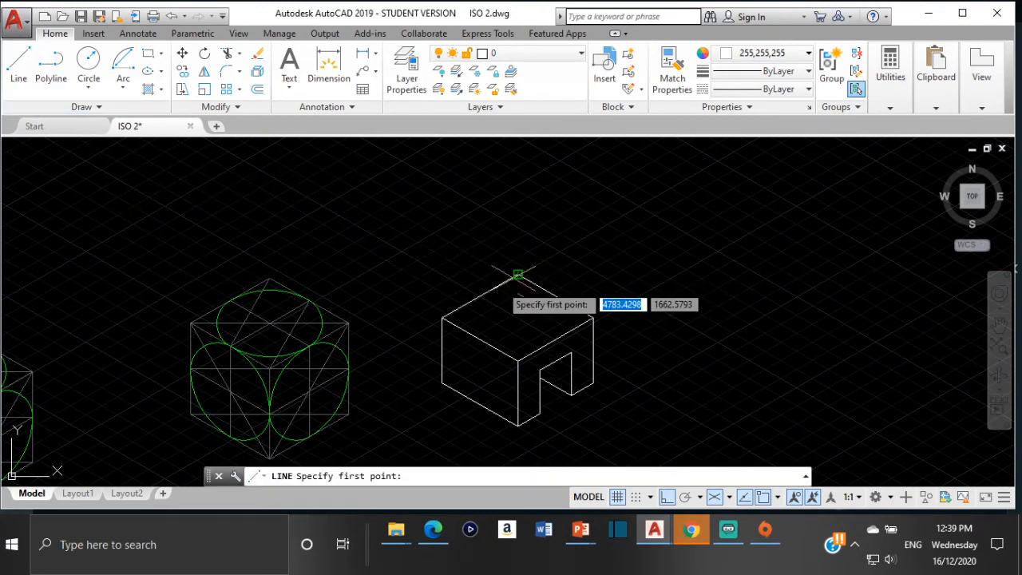
left_click(479, 296)
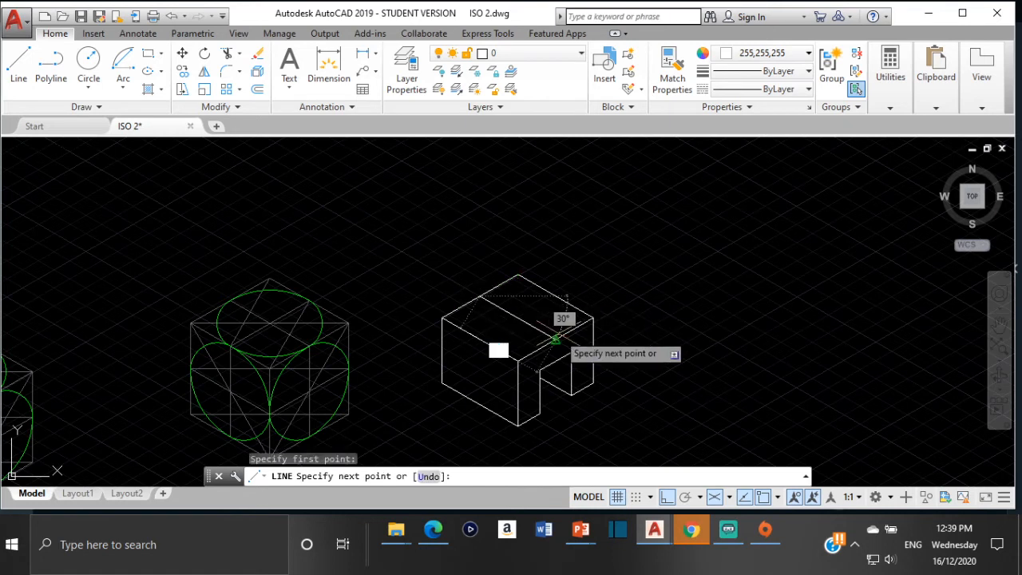
left_click(556, 341)
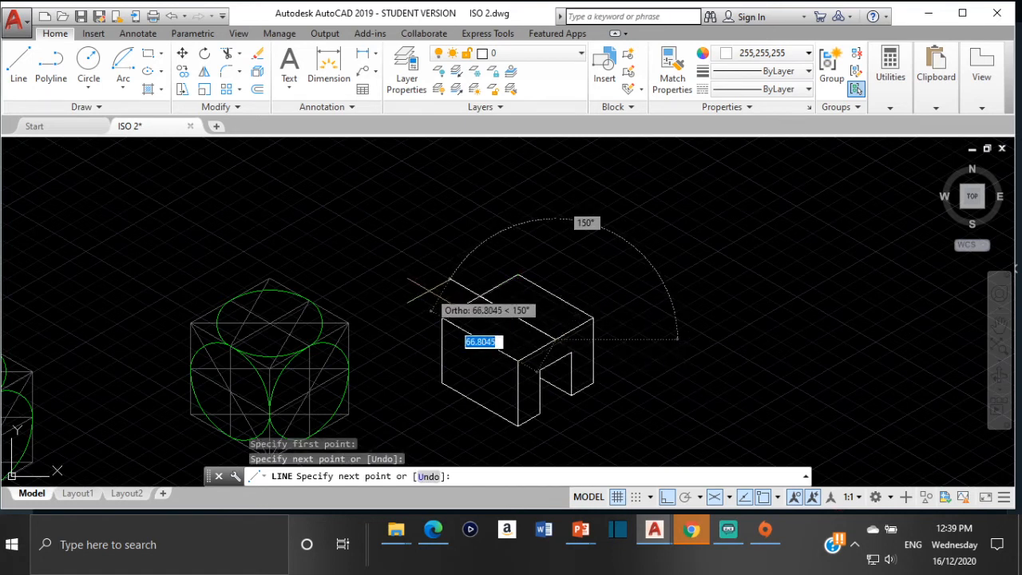
key("Escape")
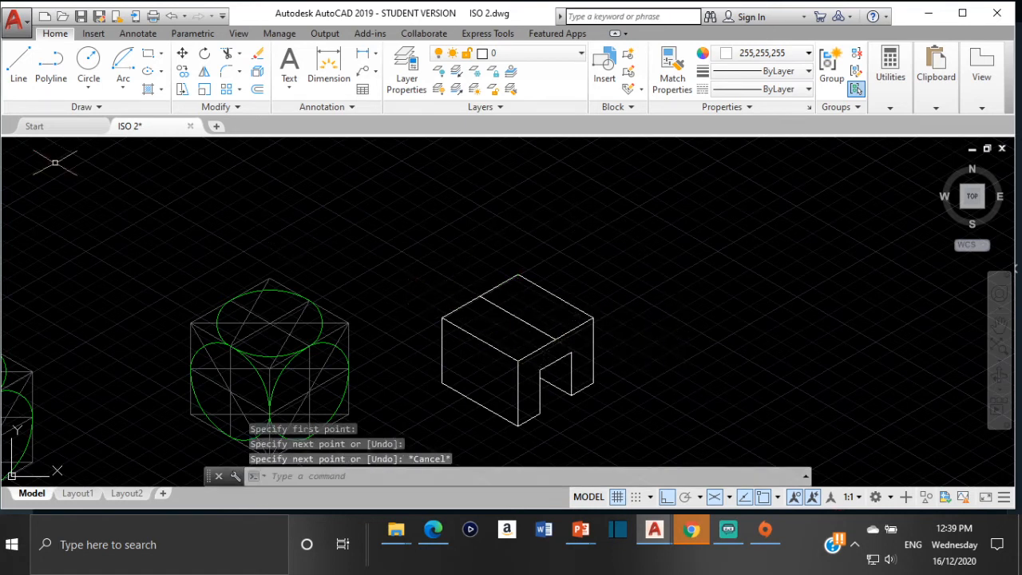
Step: Draw a 17-unit line at 30° from the midpoint of the construction line on the top face
left_click(19, 71)
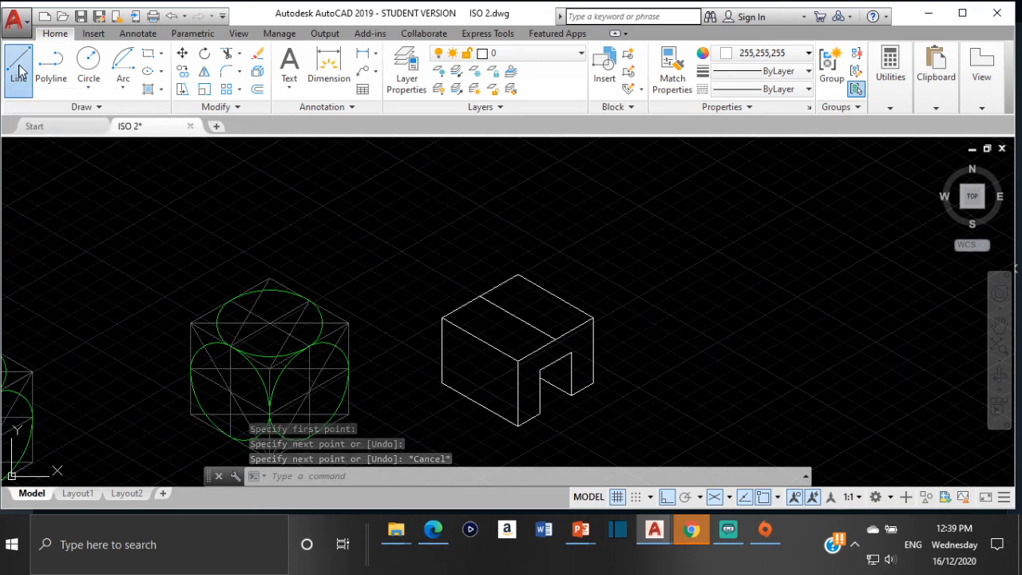
left_click(518, 318)
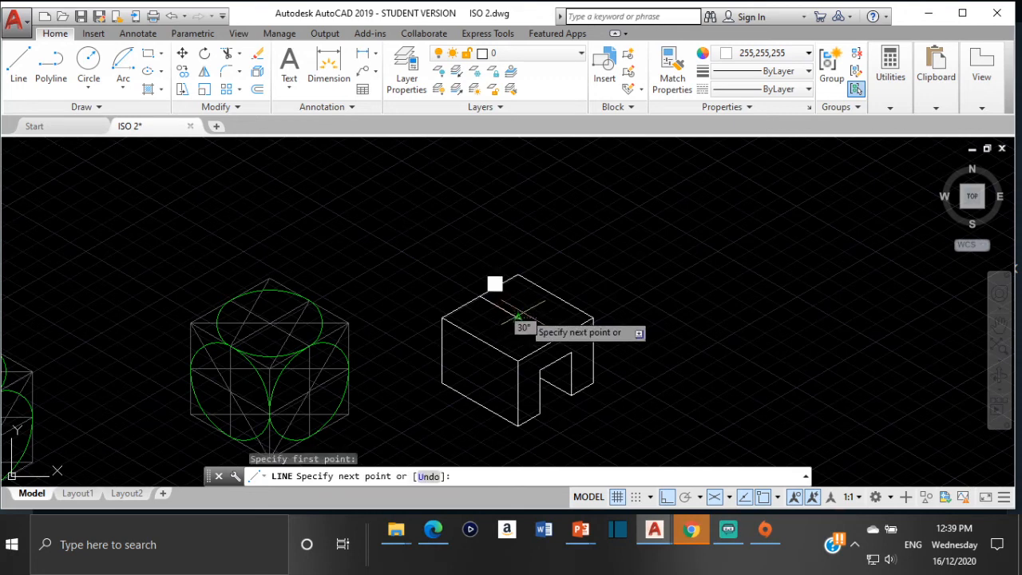
scroll(522, 311, "up", 2)
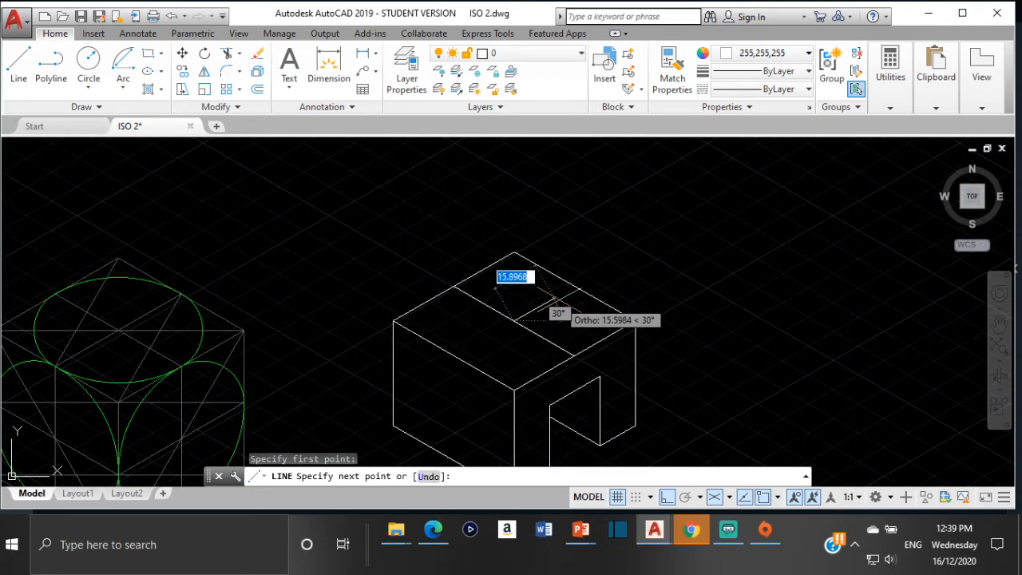
type("1")
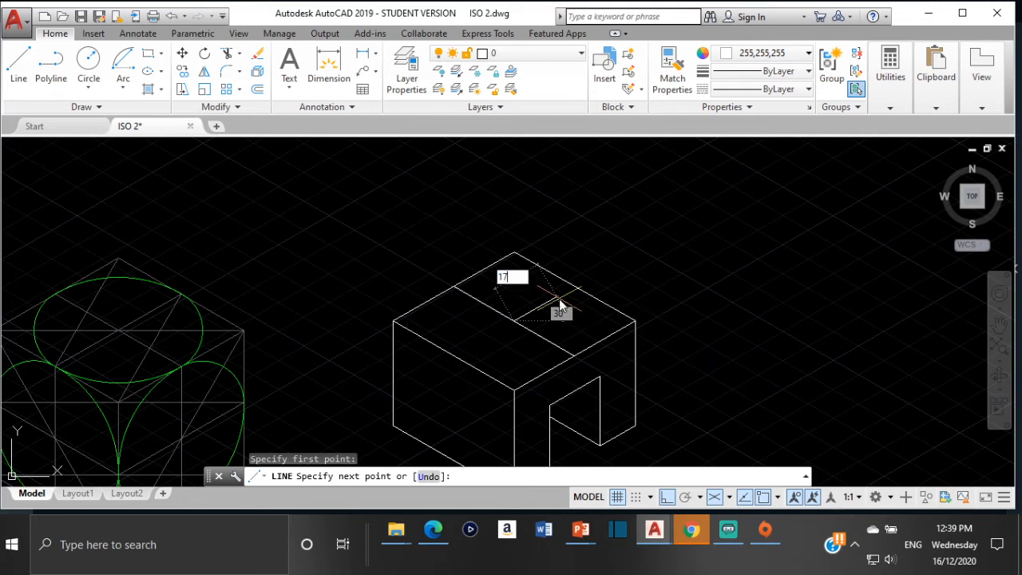
type("7")
key("Return")
key("Escape")
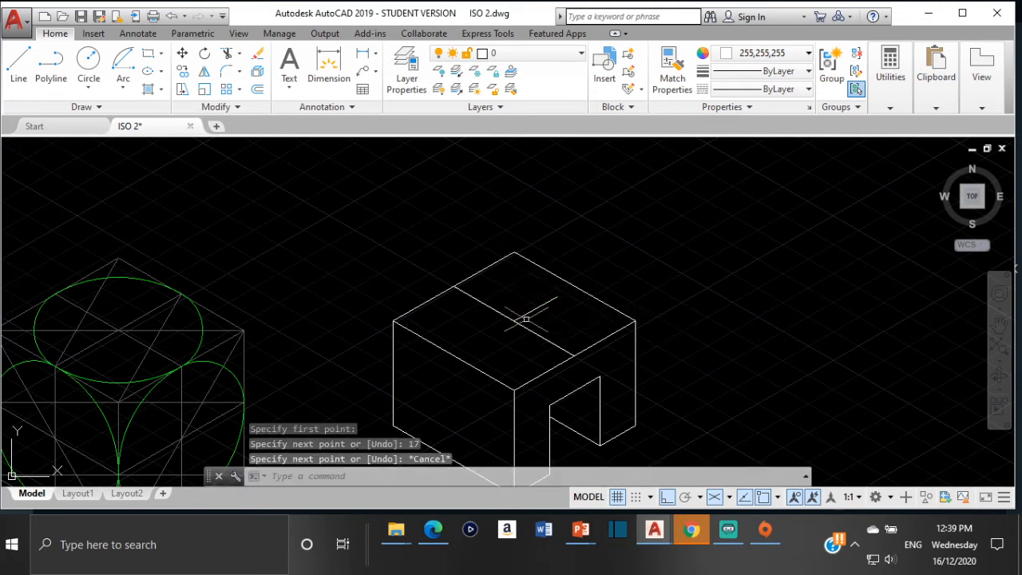
Step: Stretch the 30° line's inner endpoint 17 units in the opposite direction, past the centre of the top face
left_click(534, 309)
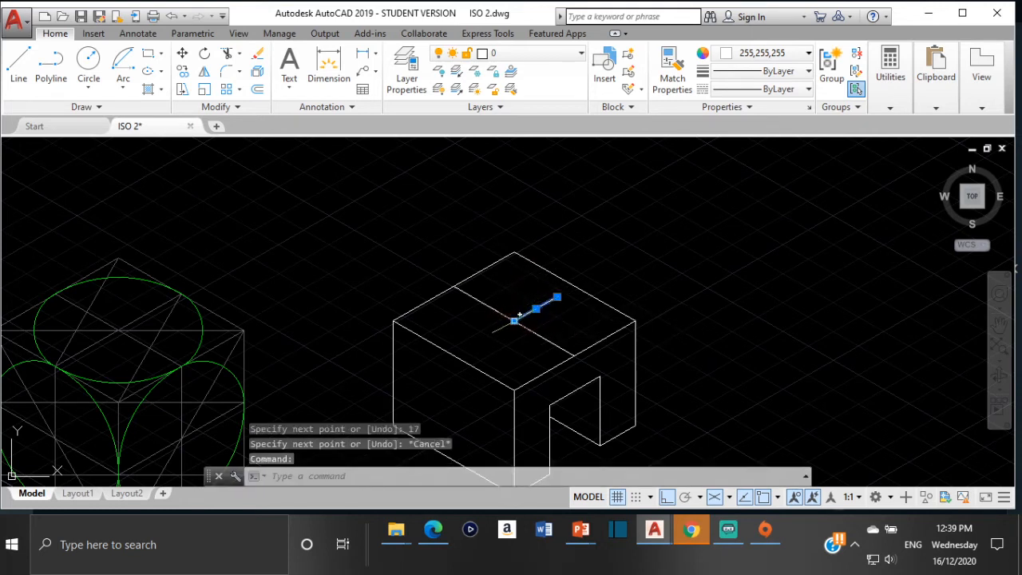
left_click(514, 320)
type("1")
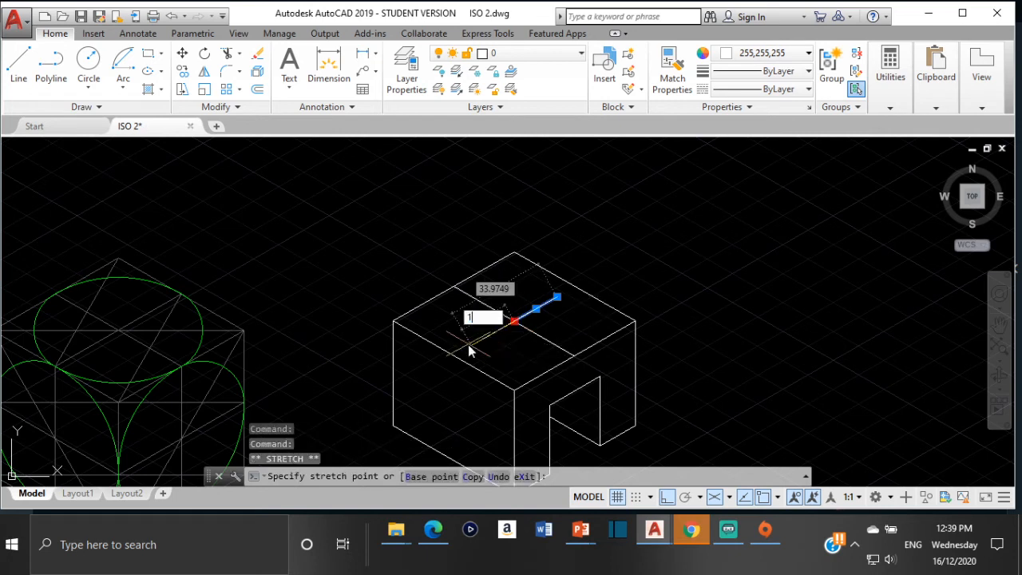
type("7")
key("Return")
mouse_move(471, 347)
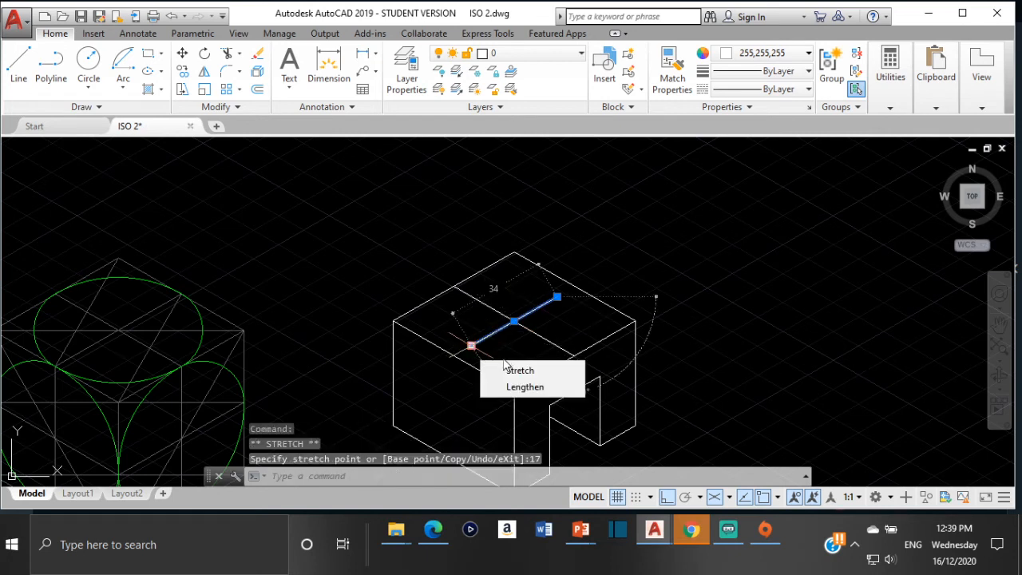
key("Escape")
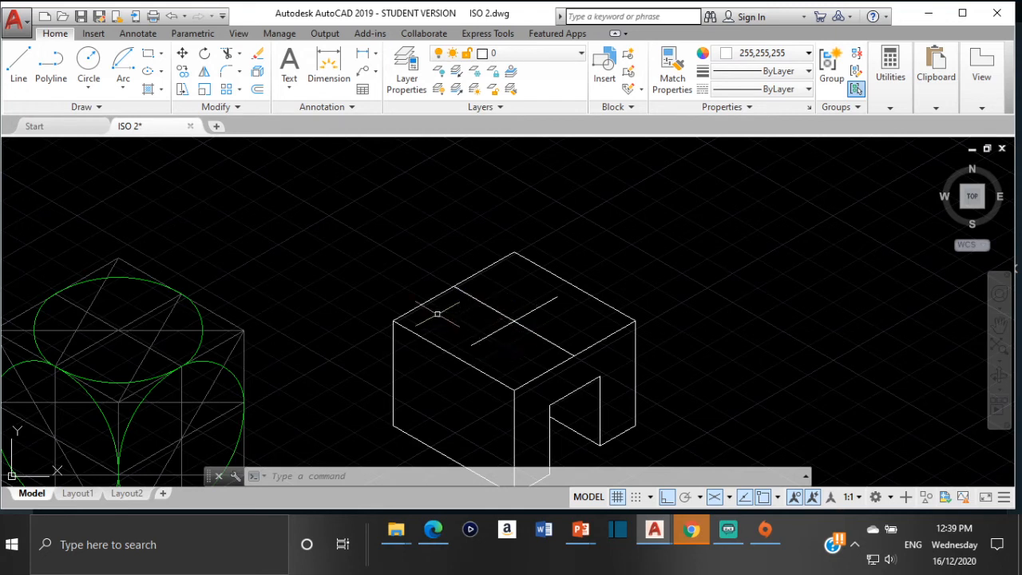
left_click(504, 327)
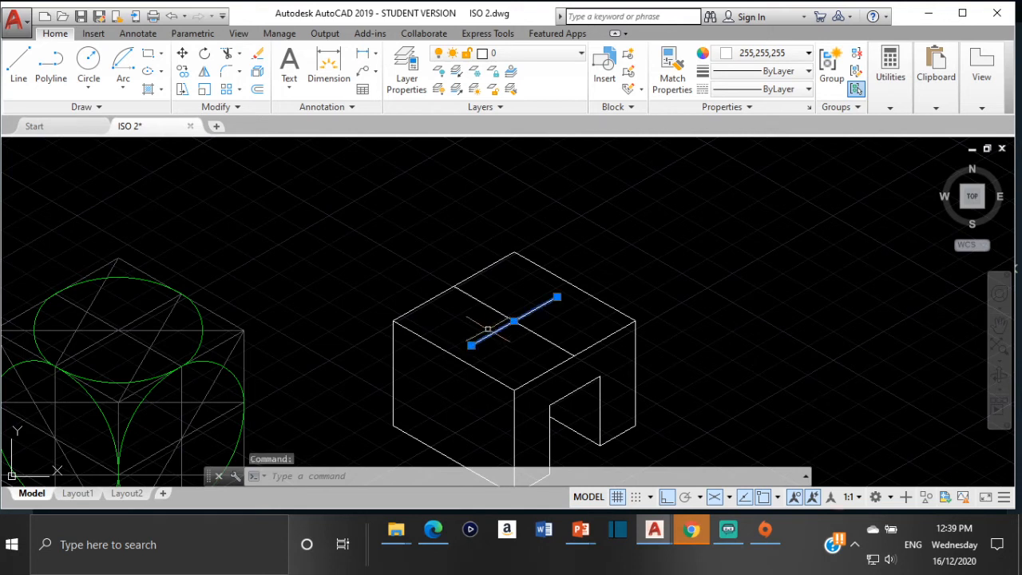
type("o")
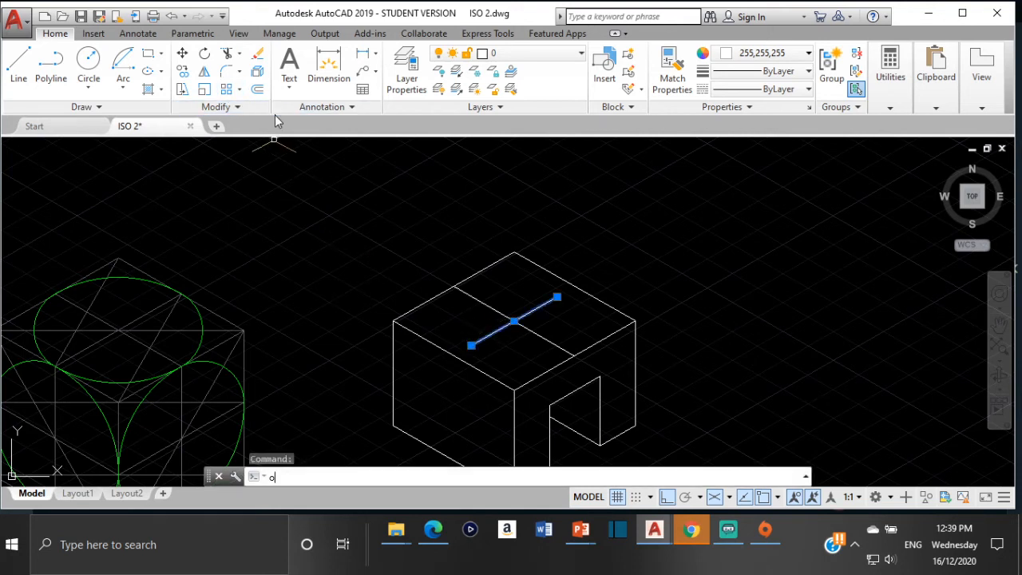
type("ff")
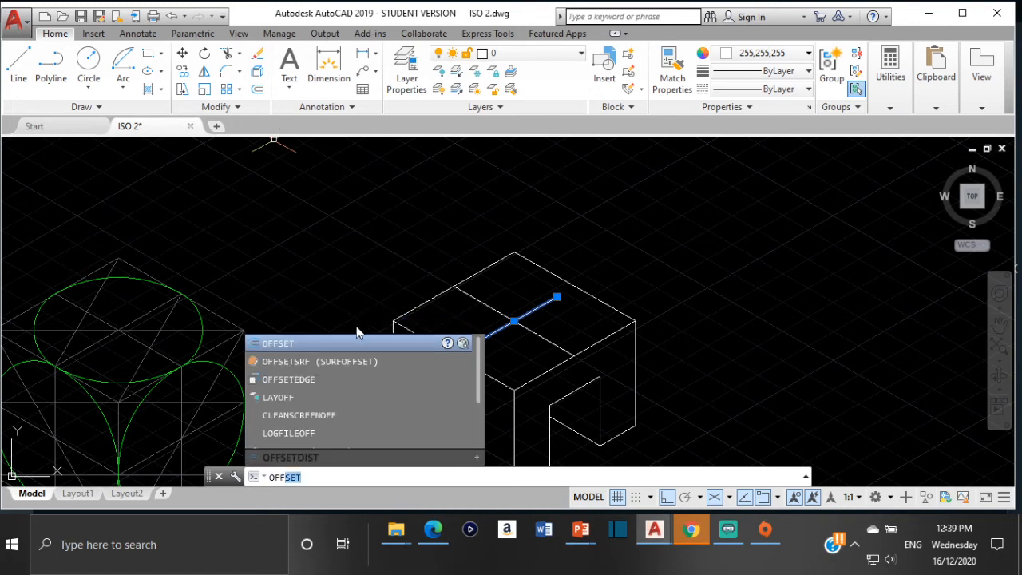
left_click(330, 343)
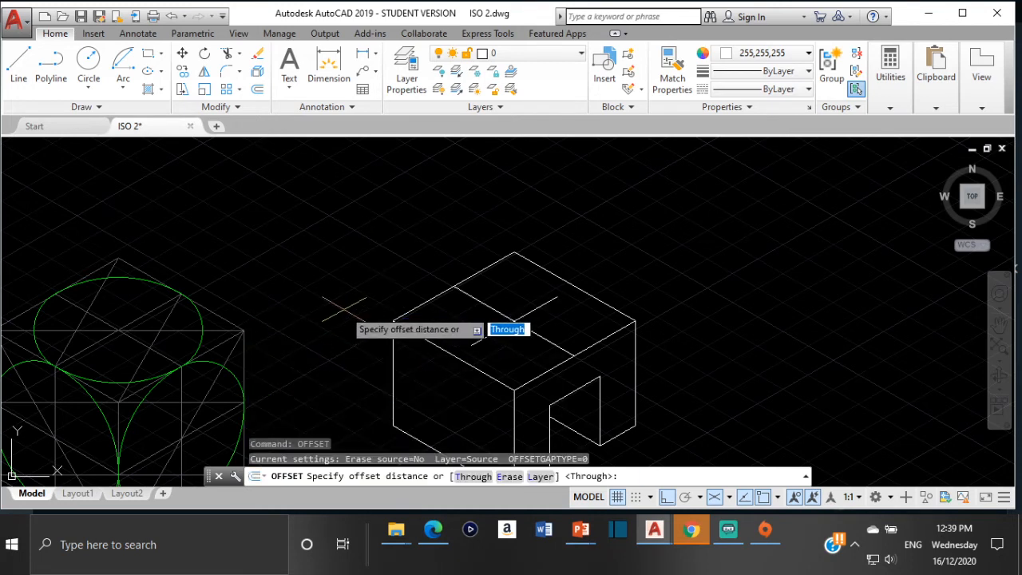
type("17")
key("Return")
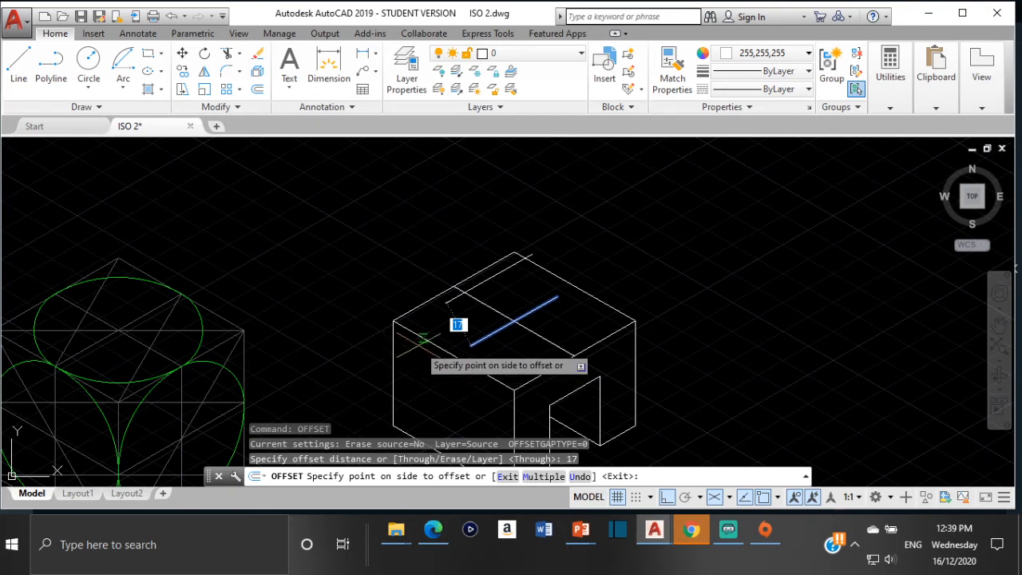
key("Escape")
left_click(18, 64)
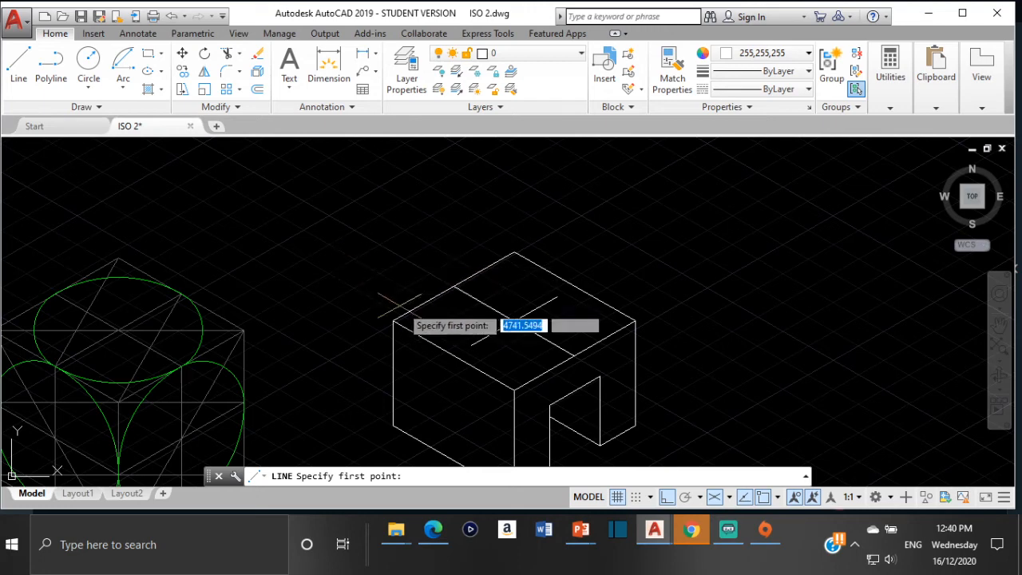
scroll(528, 322, "up", 2)
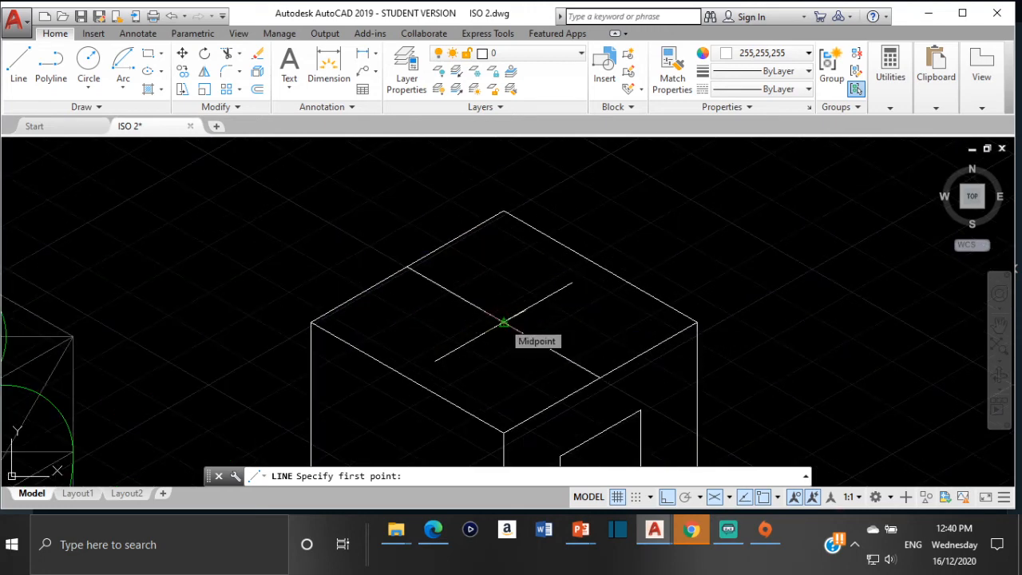
key("Escape")
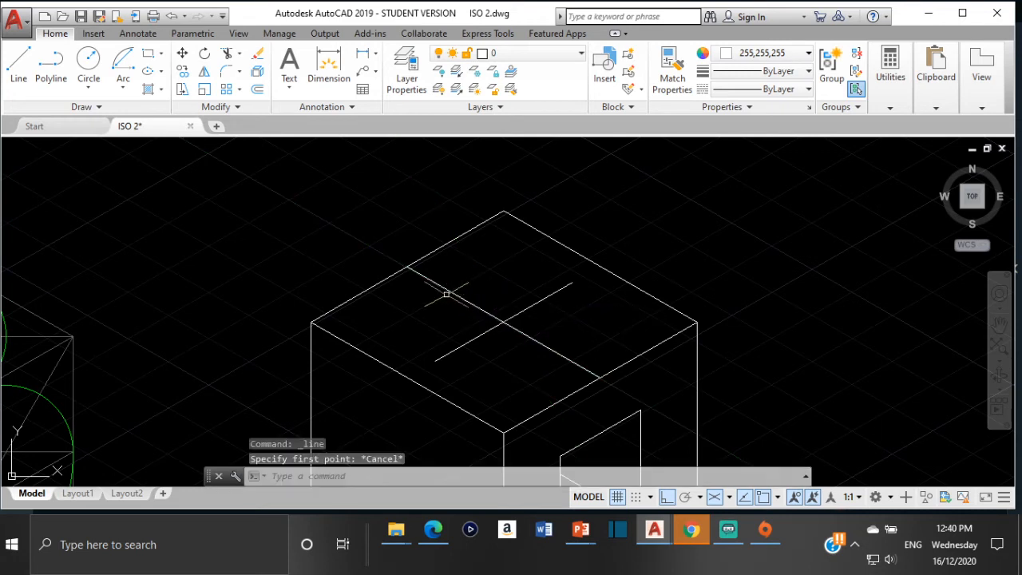
Step: Delete the full-length construction line joining the edge midpoints of the top face
left_click(446, 293)
left_click(438, 286)
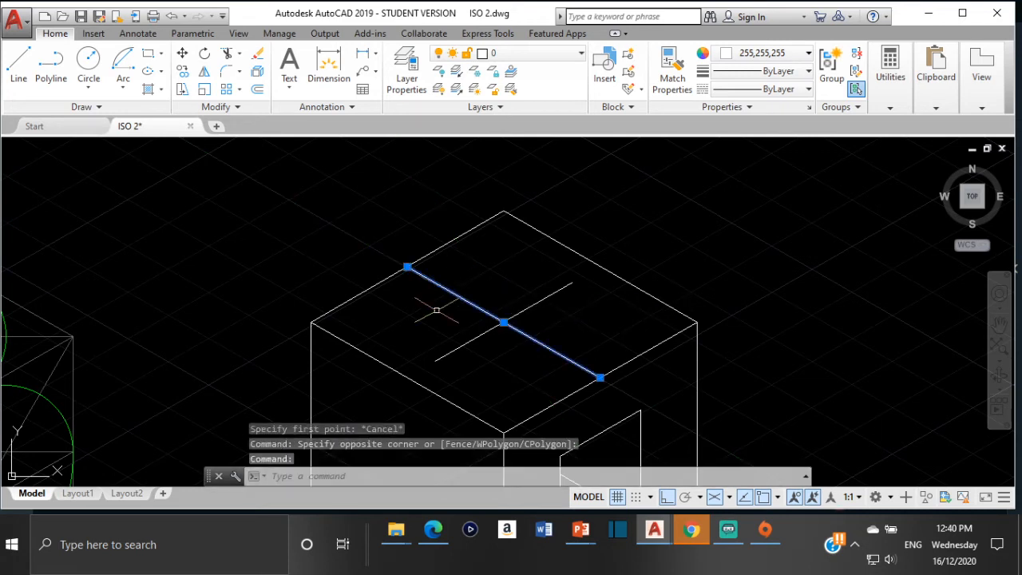
key("Delete")
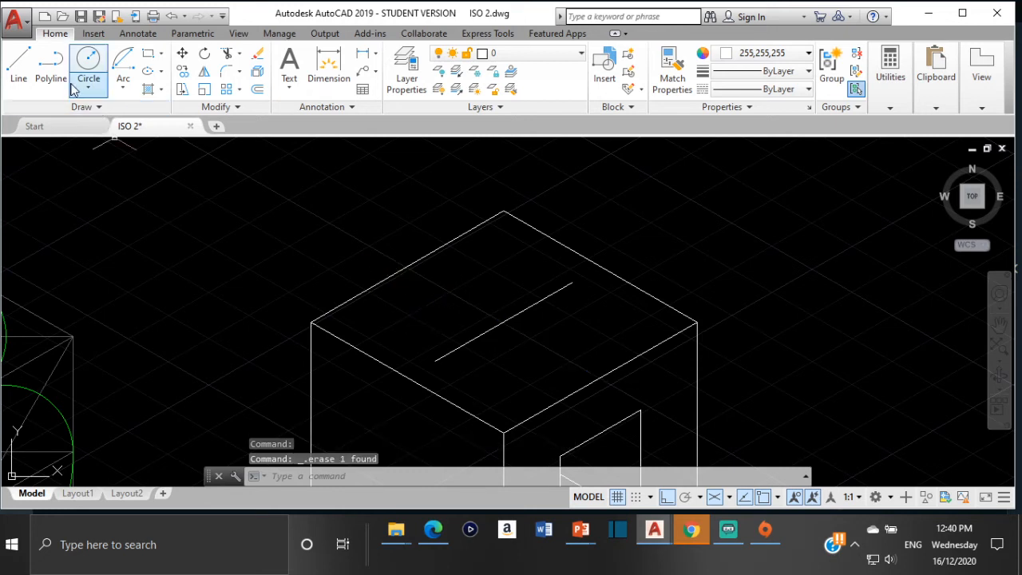
Step: Draw a 17-unit line at 150° from the midpoint of the remaining centre line on the top face
type("l")
key("Return")
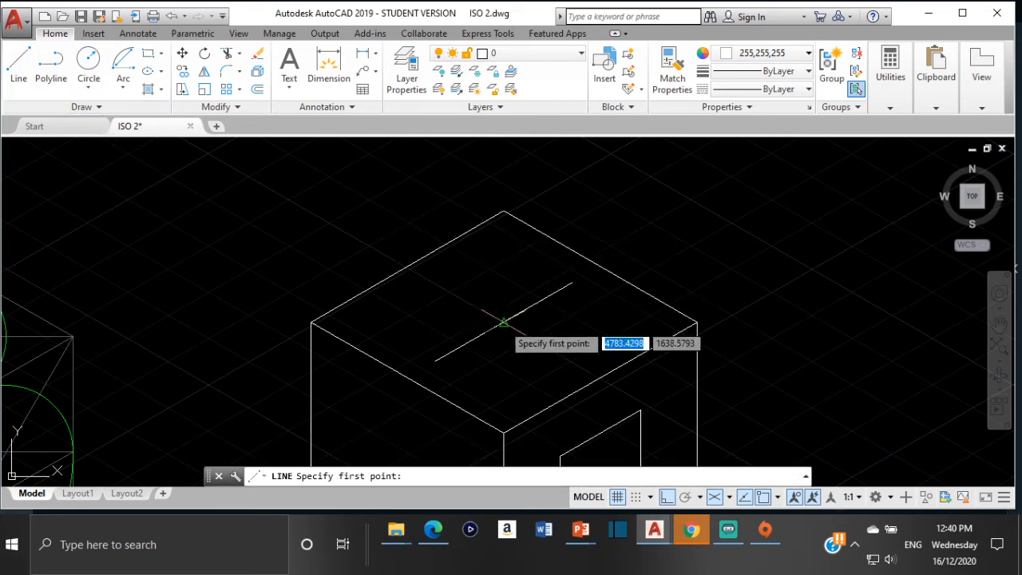
left_click(503, 323)
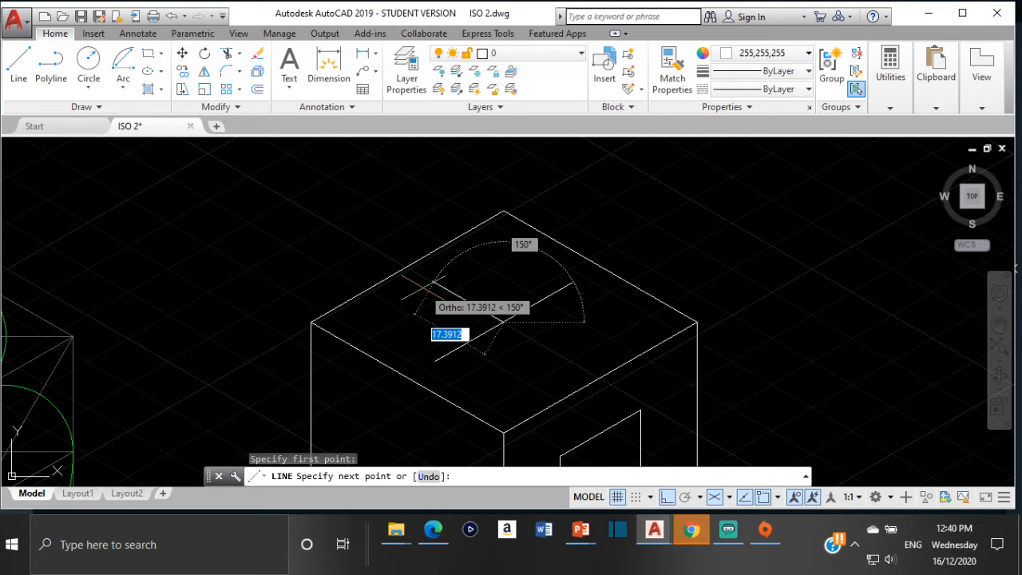
type("1")
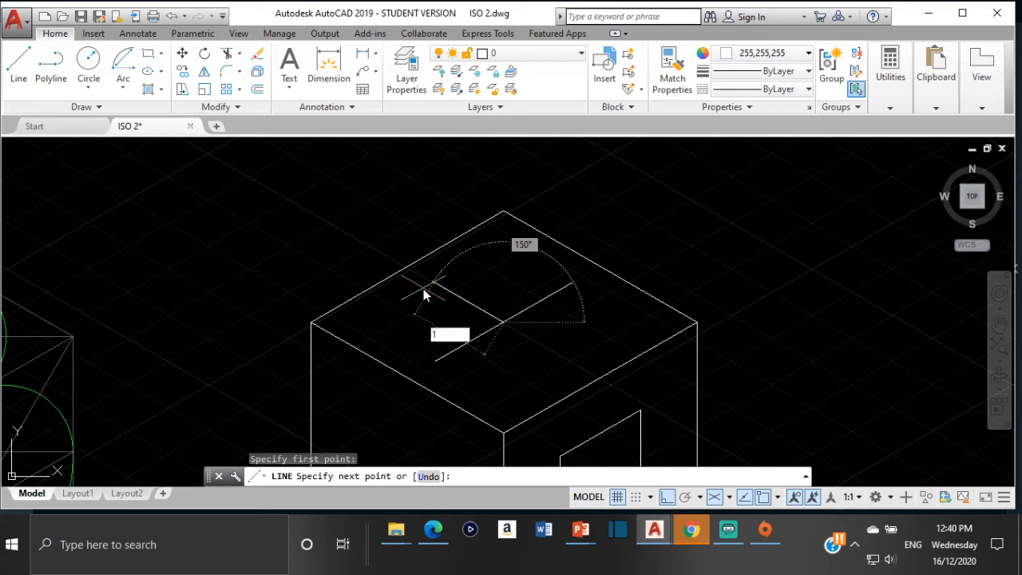
type("7")
key("Return")
key("Escape")
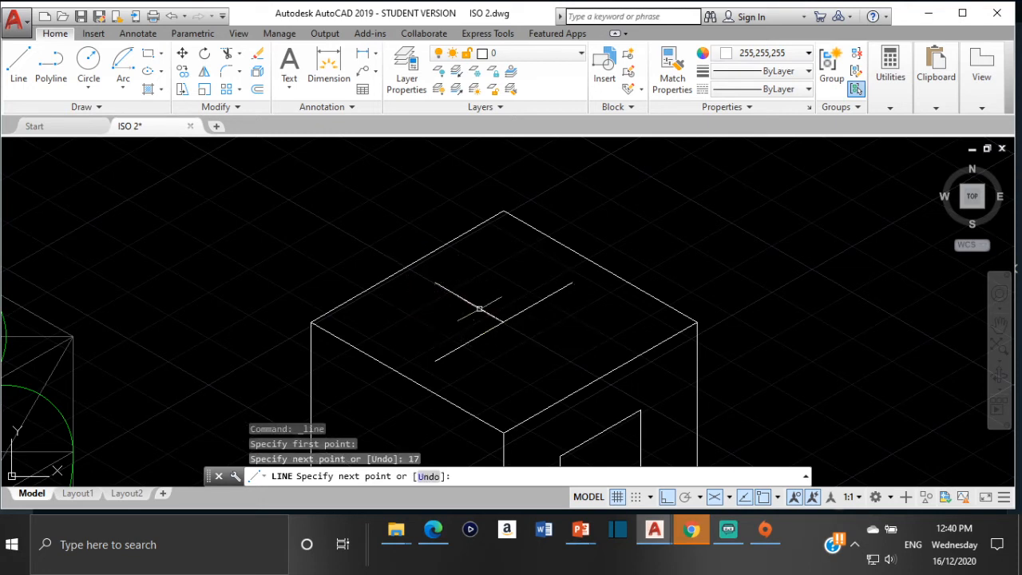
Step: Stretch the 150° line's inner endpoint 17 units in the opposite direction to complete the crossing centre lines
left_click(469, 302)
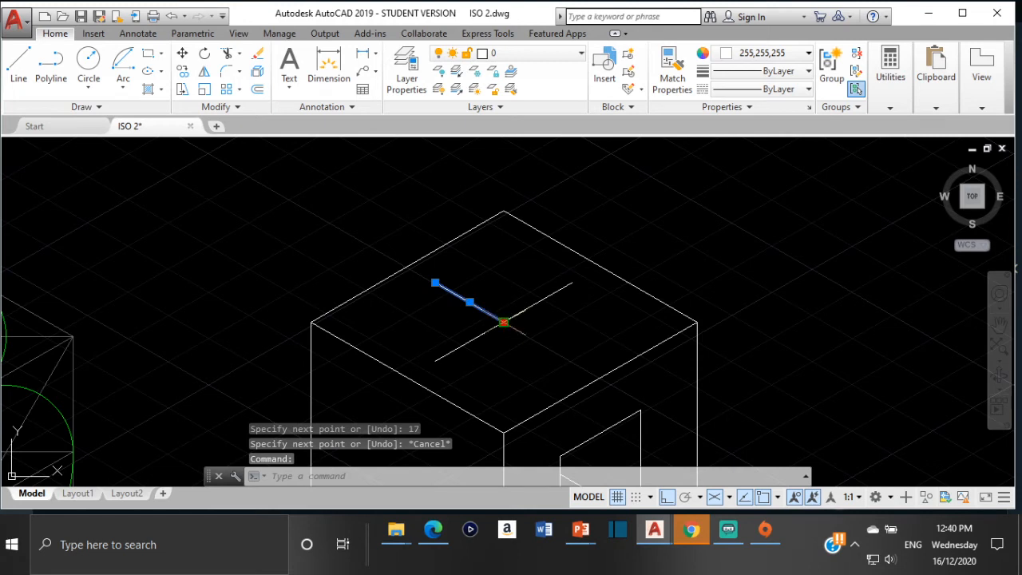
left_click(503, 322)
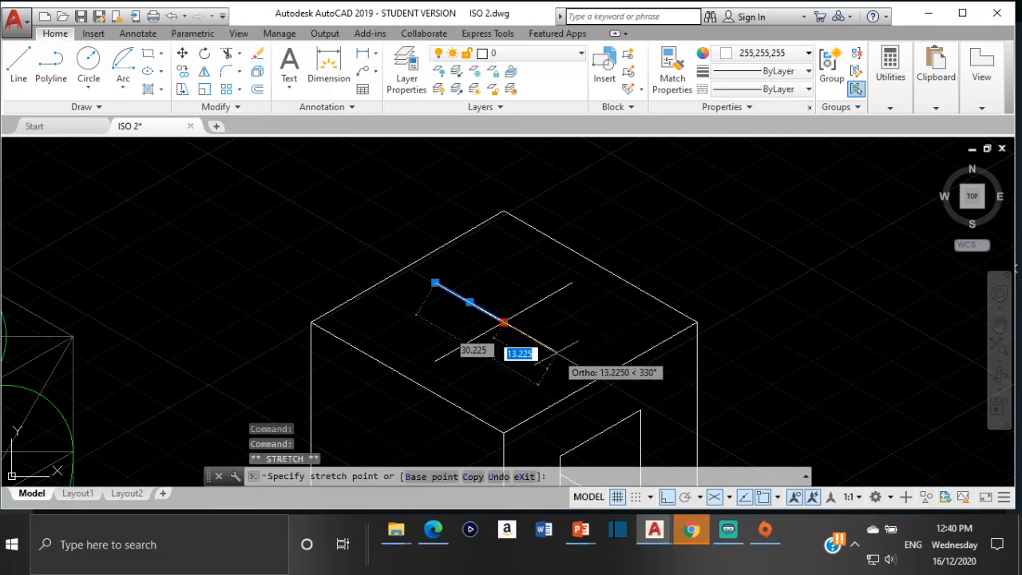
type("17")
key("Return")
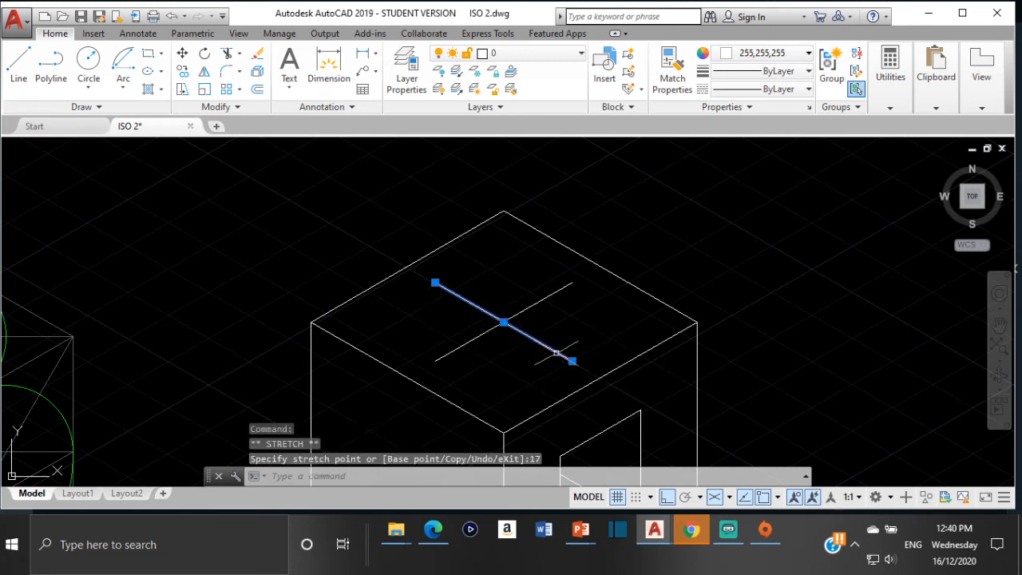
key("Escape")
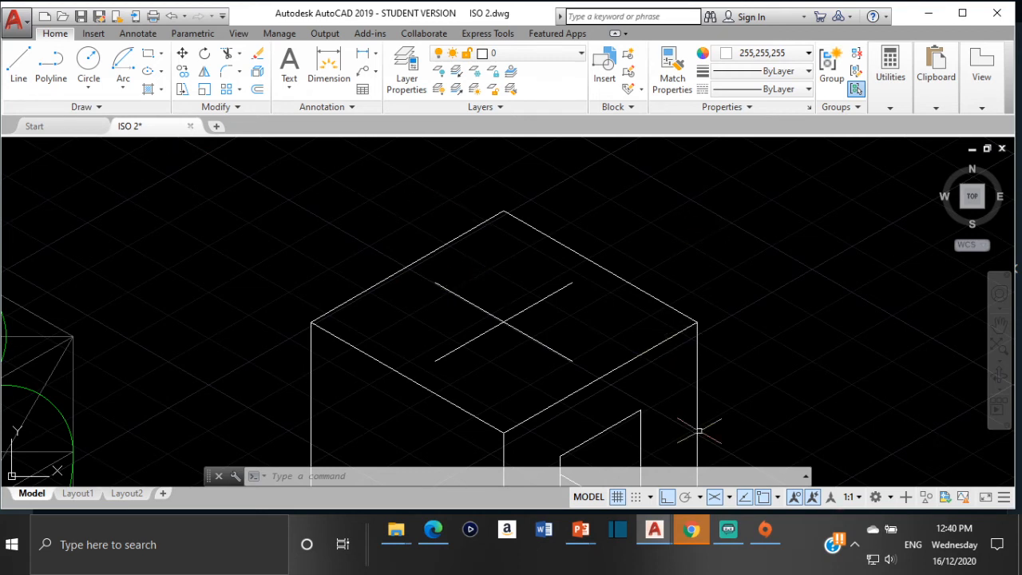
Step: Draw an isocircle of radius 17 centred on the crossing centre lines of the top face
type("E")
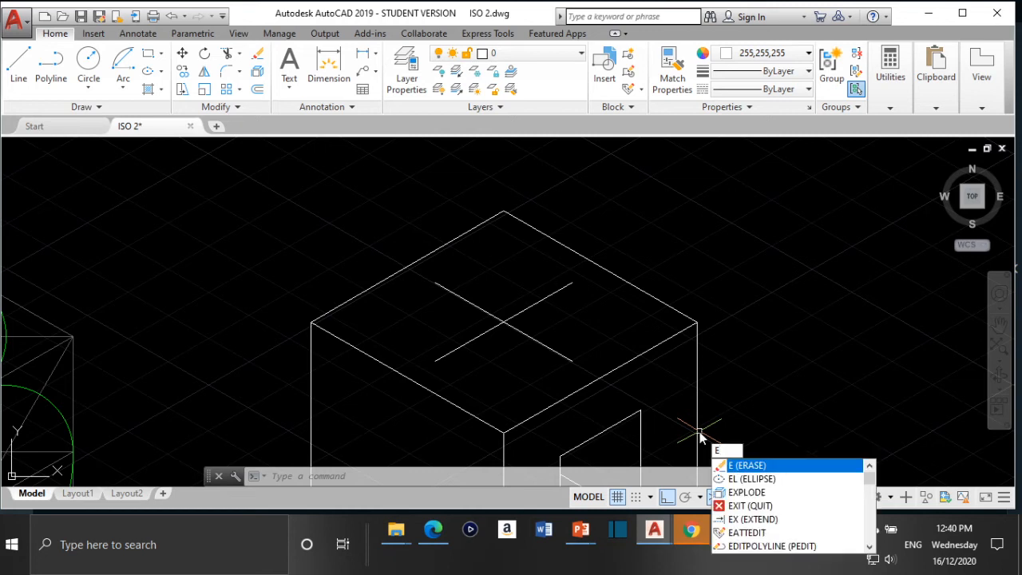
type("ll")
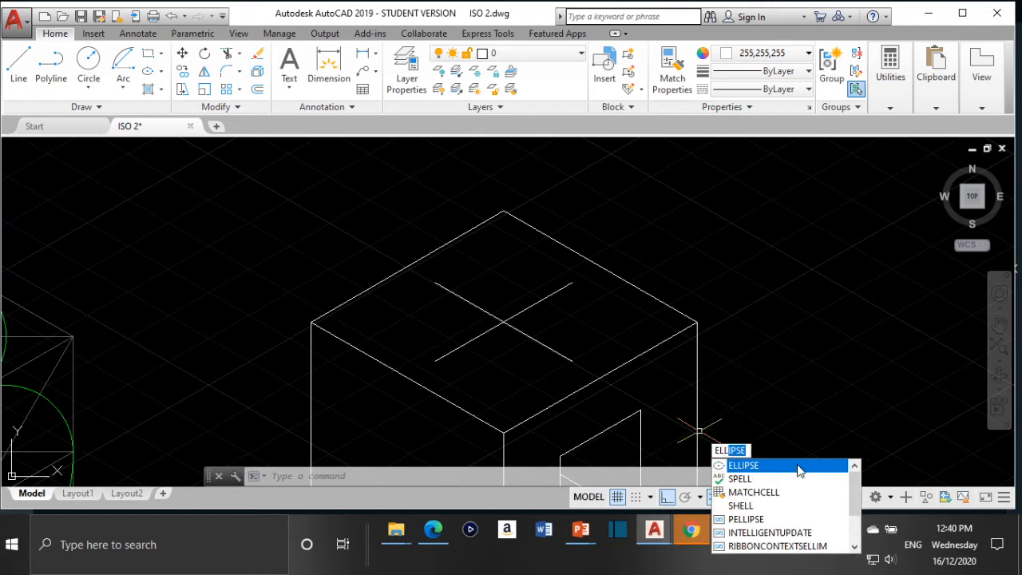
left_click(774, 465)
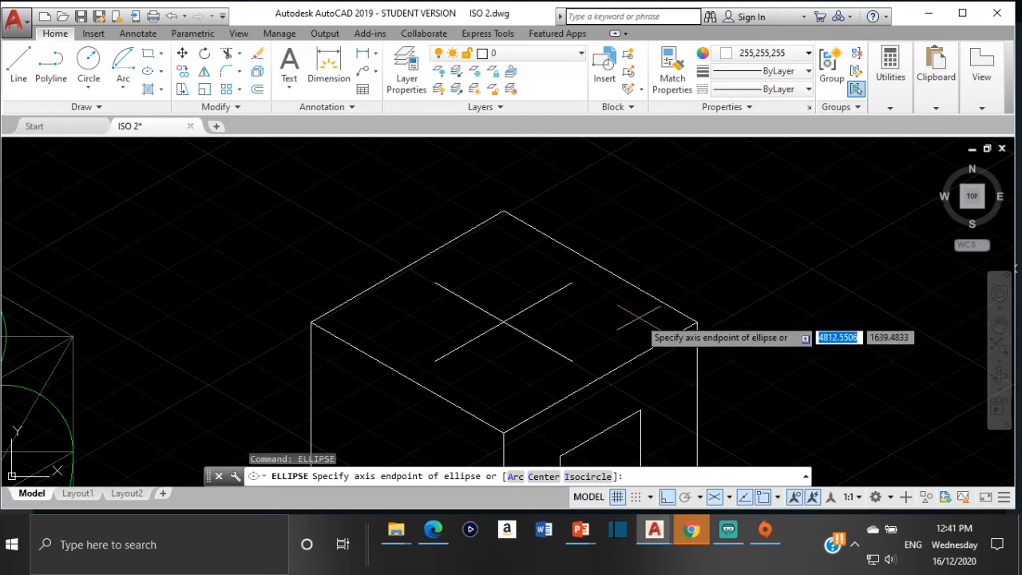
type("i")
key("Return")
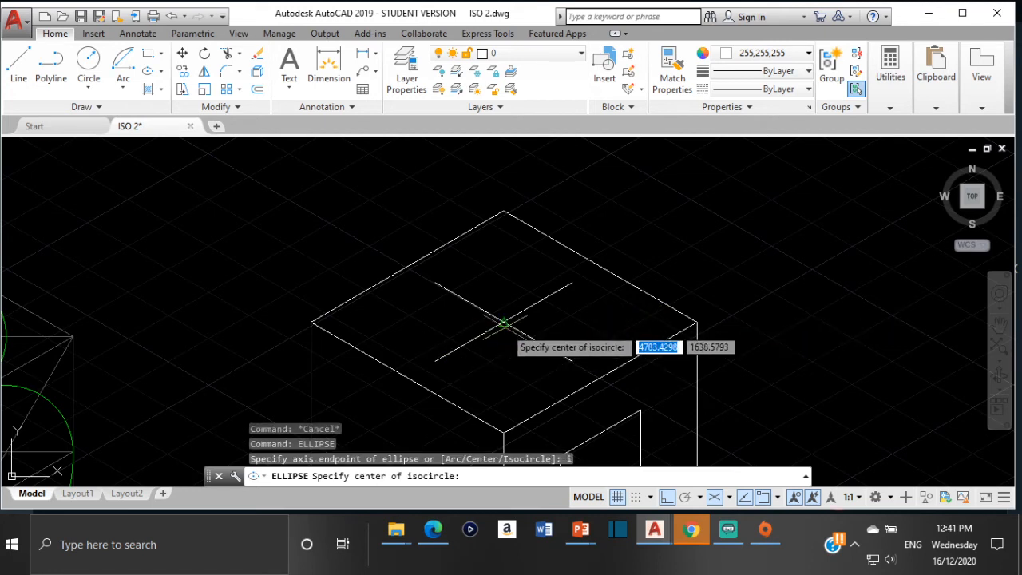
left_click(503, 323)
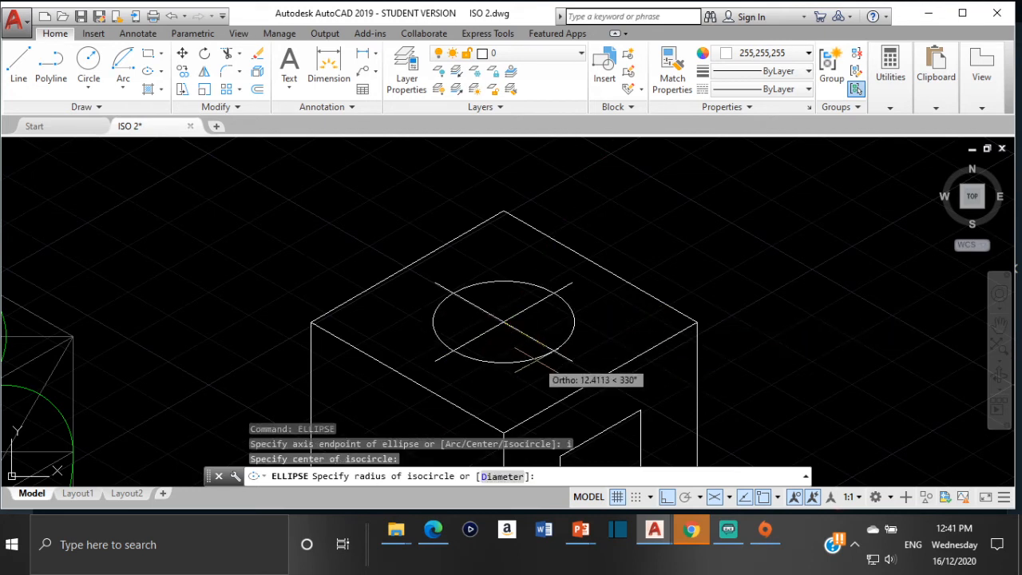
type("1")
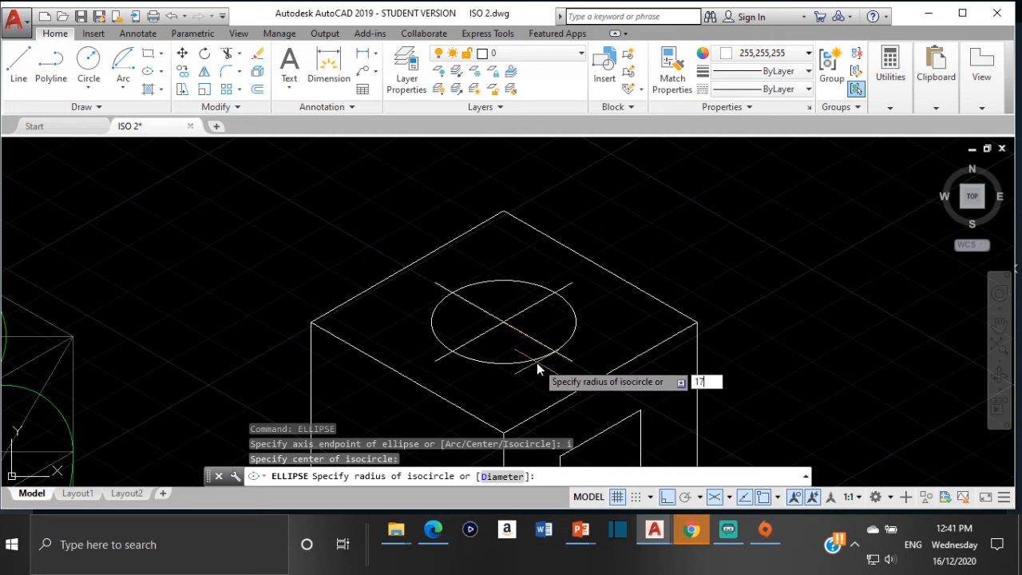
type("7")
key("Return")
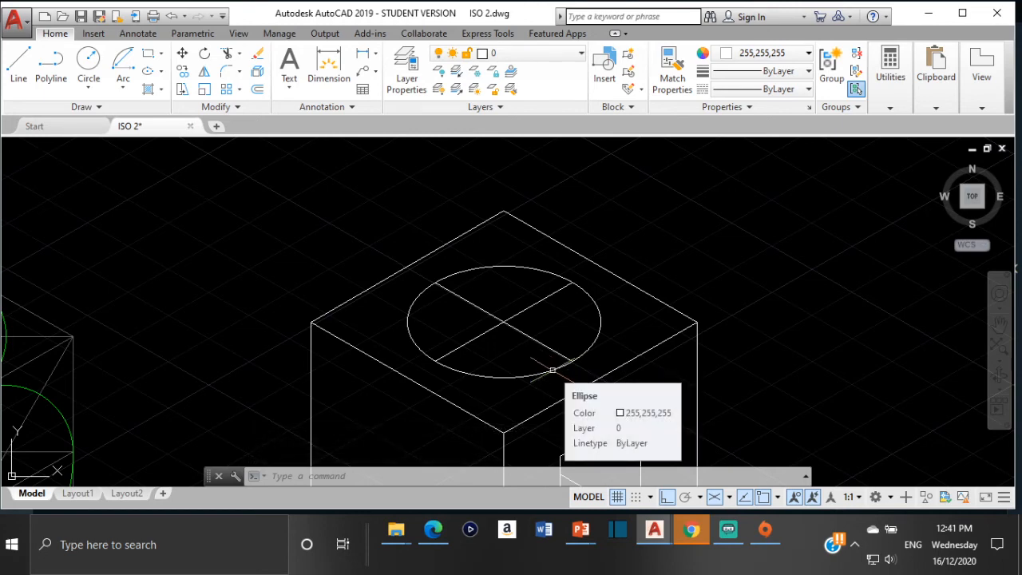
Step: Delete the isocircle from the top face, keeping the crossing centre lines
scroll(552, 370, "down", 2)
scroll(552, 371, "up", 4)
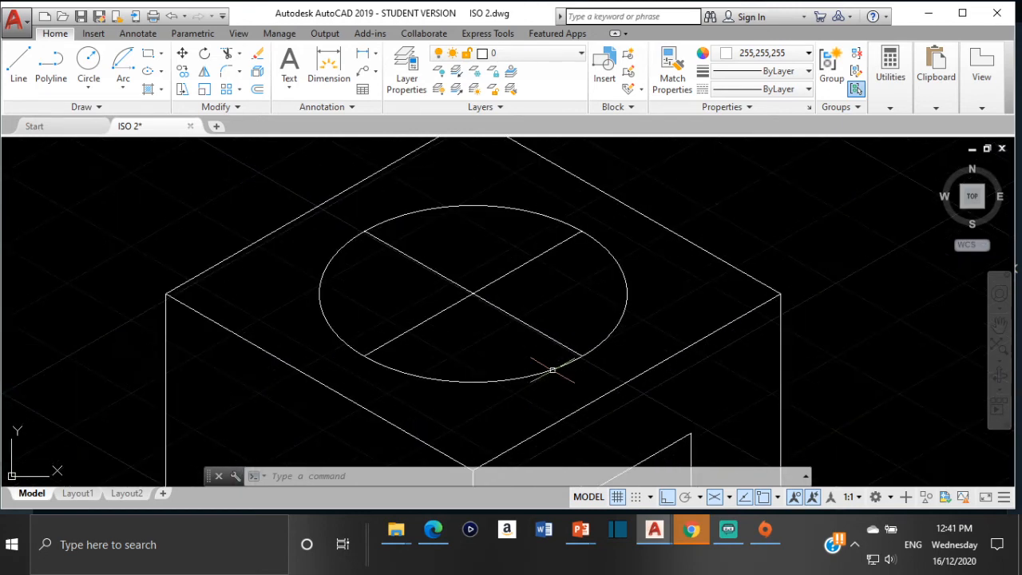
left_click(552, 371)
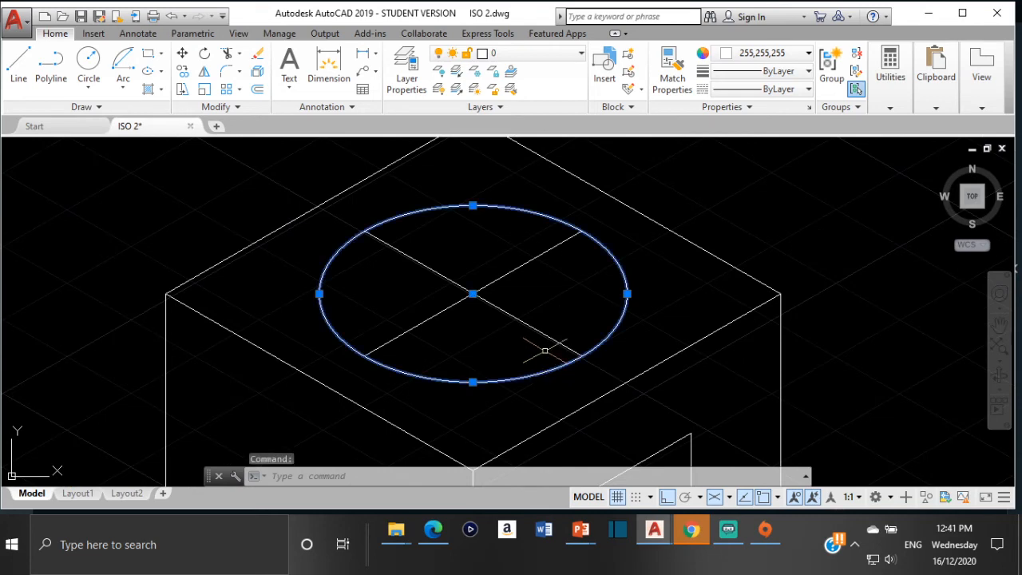
key("Delete")
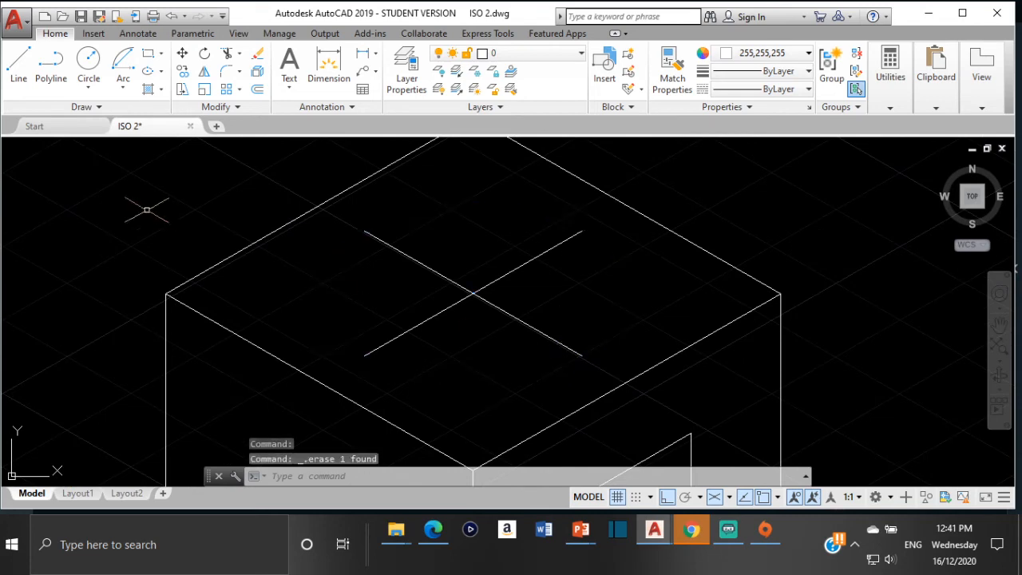
Step: Draw a 17-unit line at 30° from the outer end of the 150° centre line on the top face
left_click(19, 61)
scroll(170, 240, "down", 4)
middle_click_drag(170, 238, 255, 242)
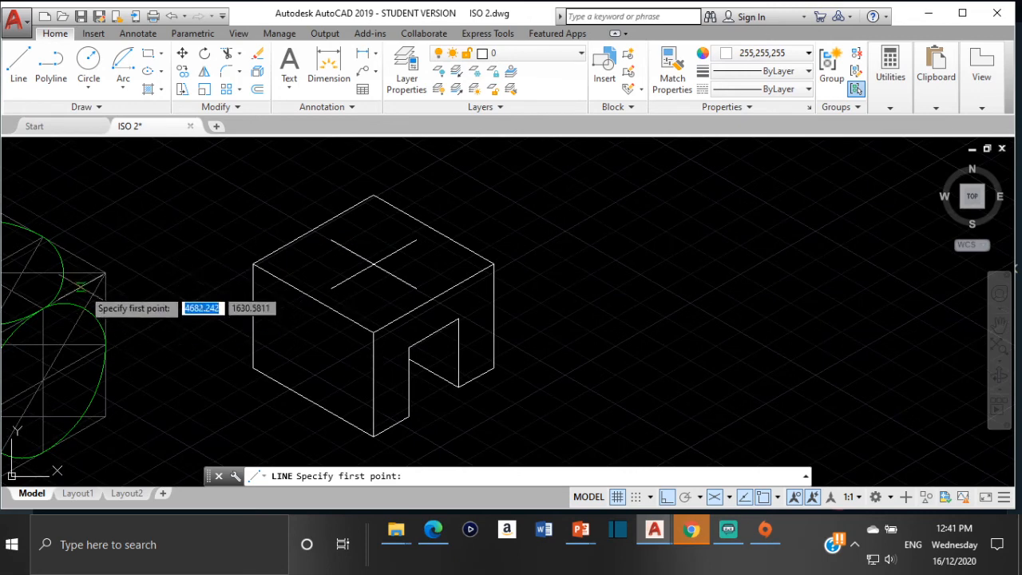
scroll(329, 239, "up", 4)
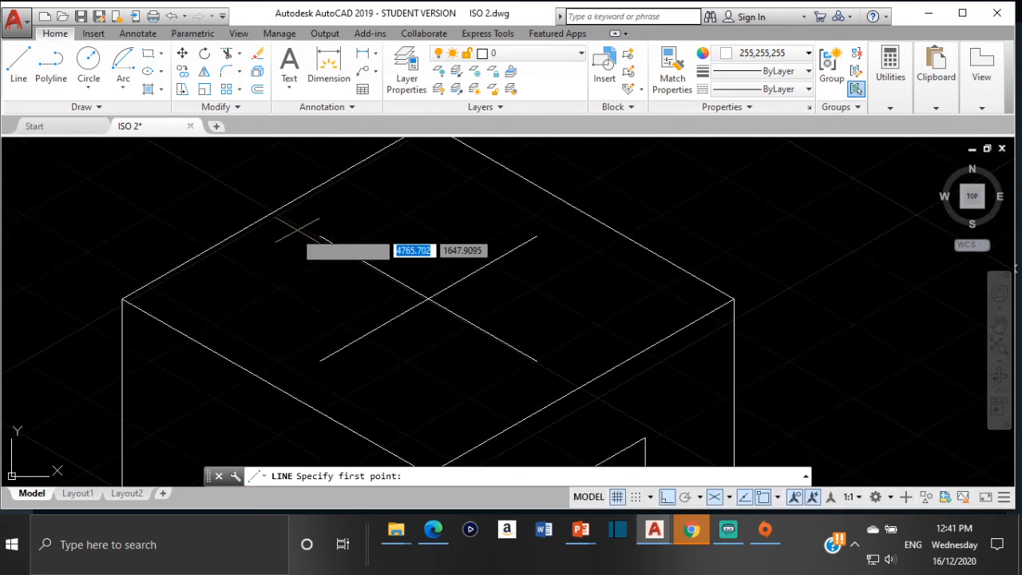
left_click(319, 234)
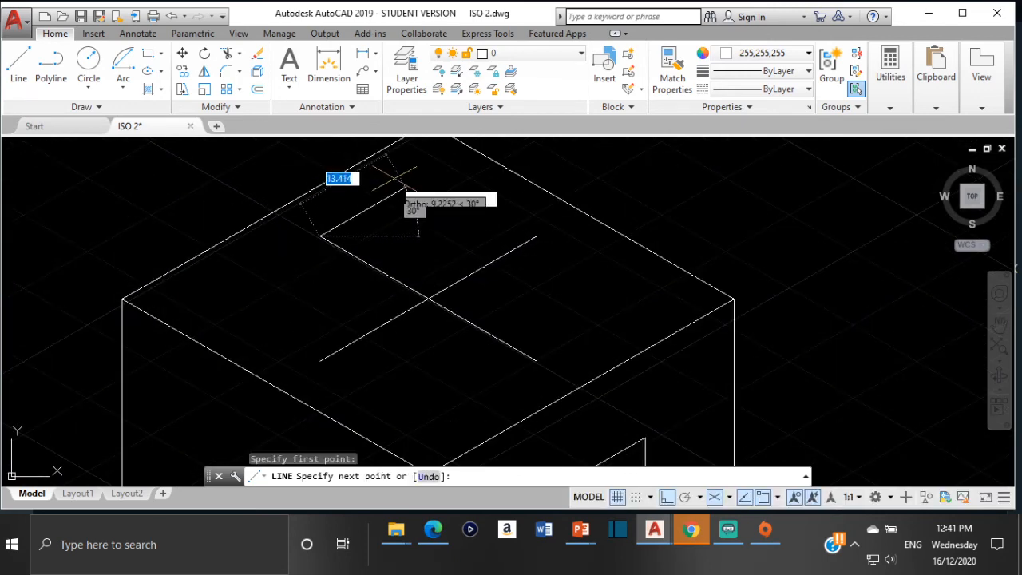
type("17")
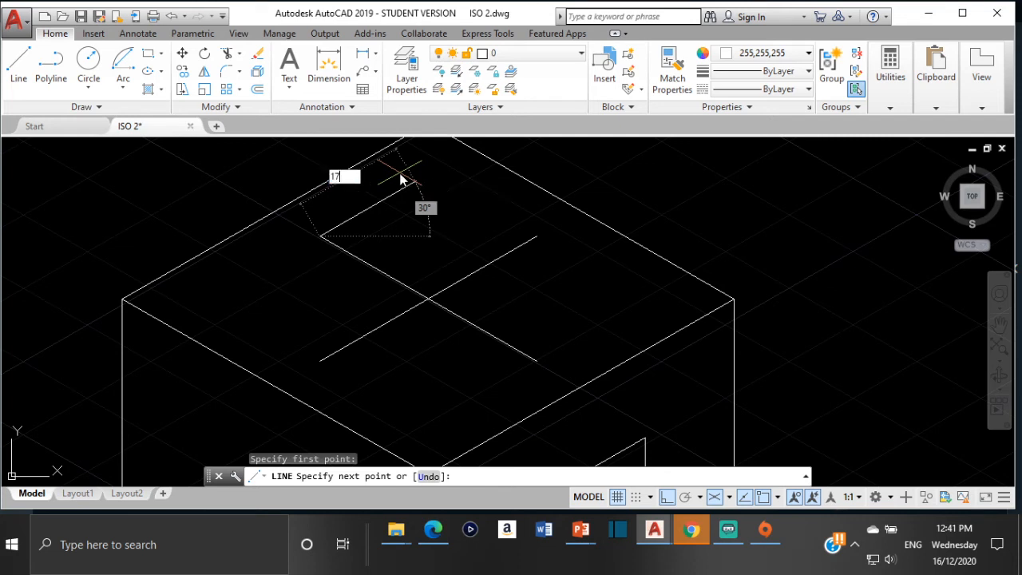
key("Return")
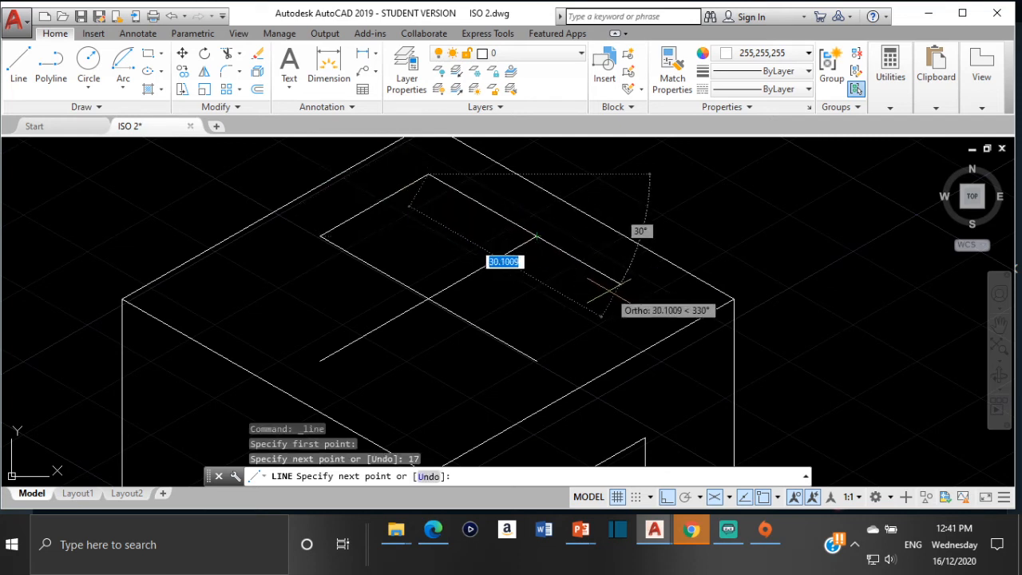
Step: Continue the line with three 34-unit sides parallel to the top face's edges and close the rhombus around the centre lines
type("34")
key("Return")
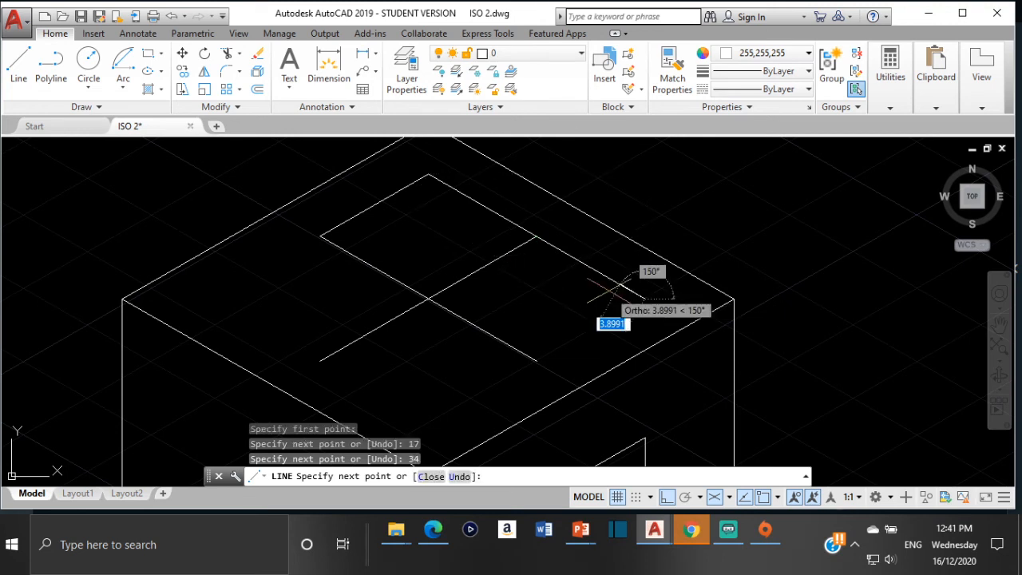
type("34")
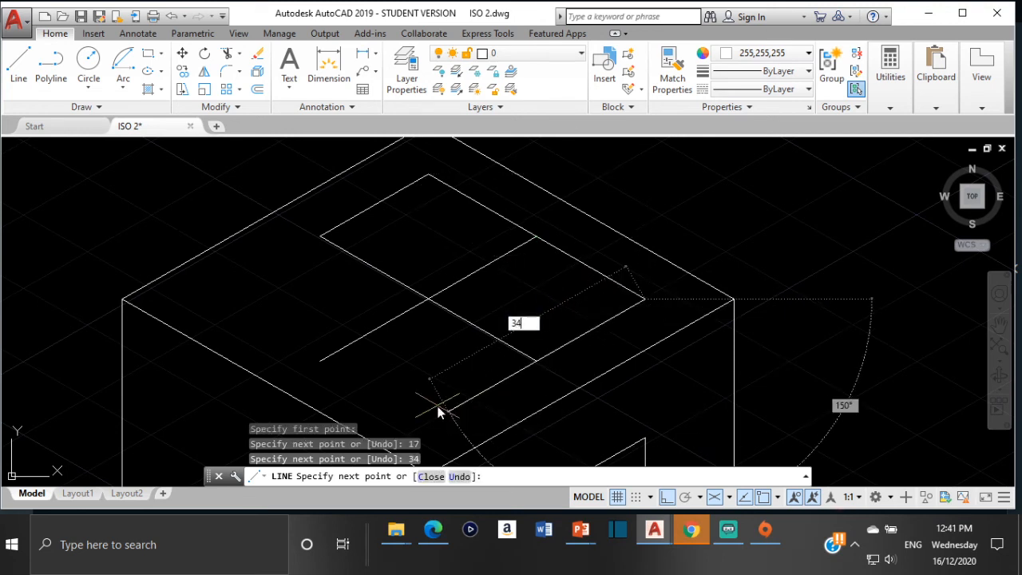
key("Return")
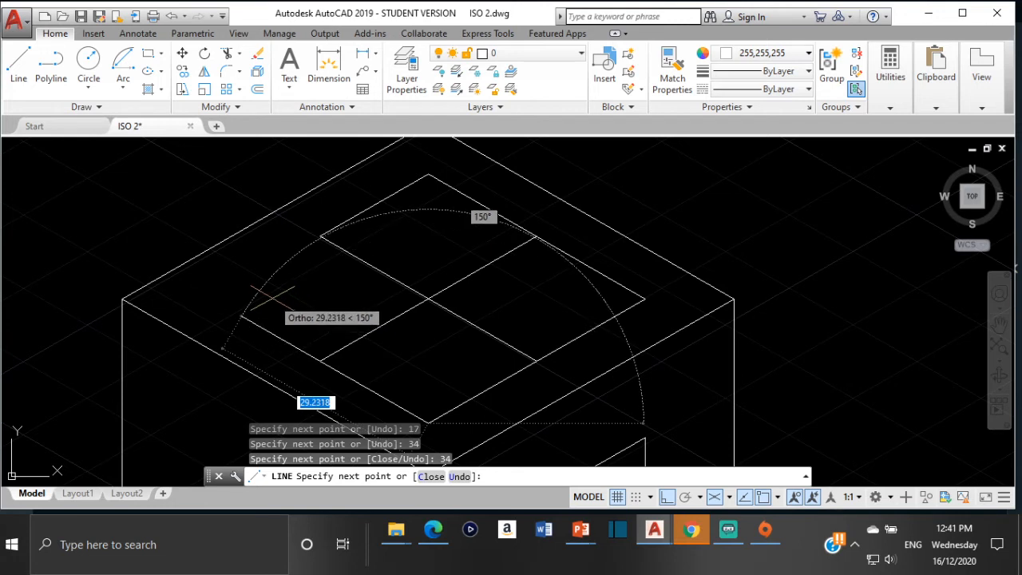
type("34")
key("Return")
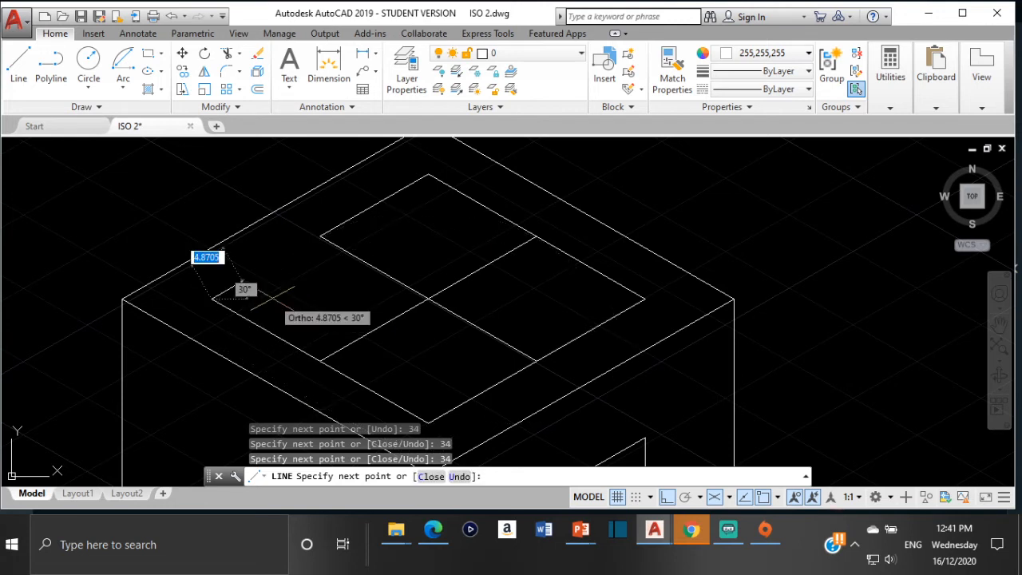
key("Escape")
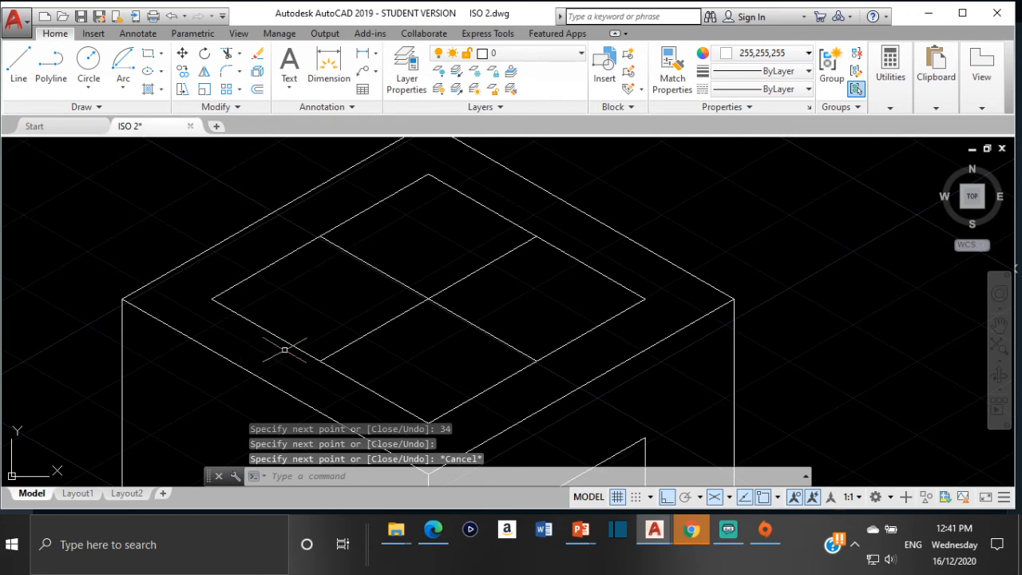
Step: Set the current object colour to dark grey 99,100,102
scroll(296, 358, "down", 4)
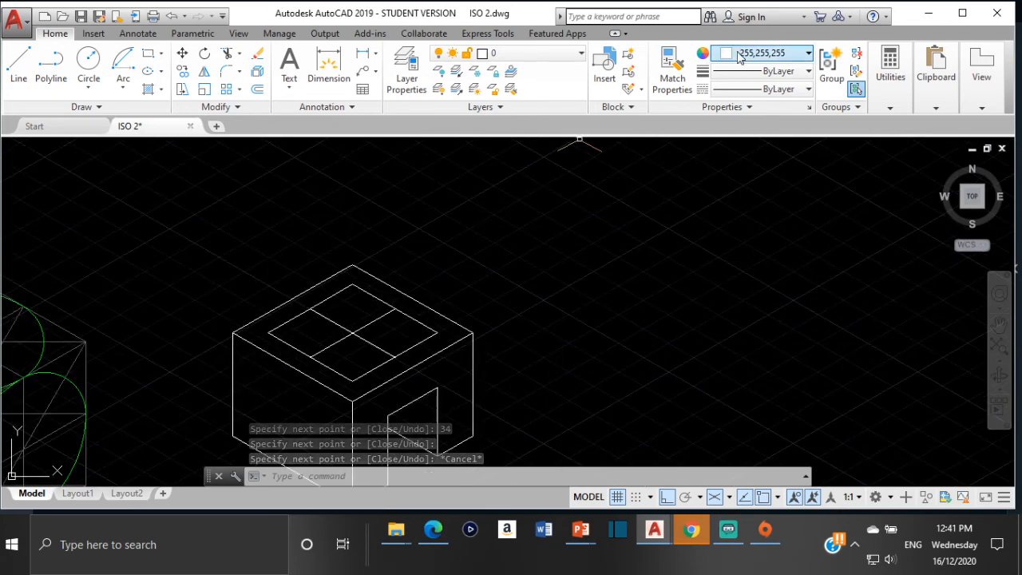
left_click(808, 53)
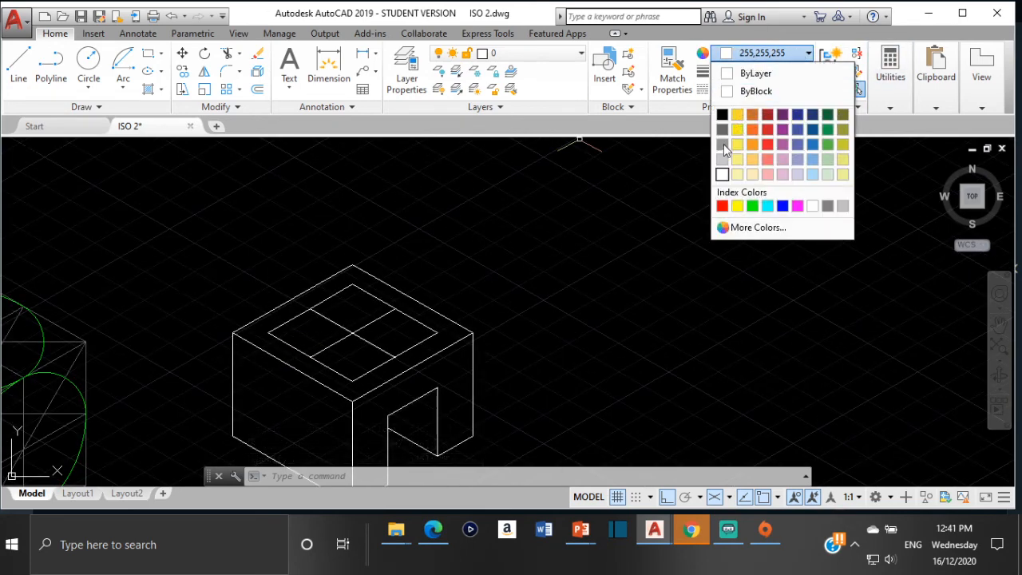
left_click(722, 132)
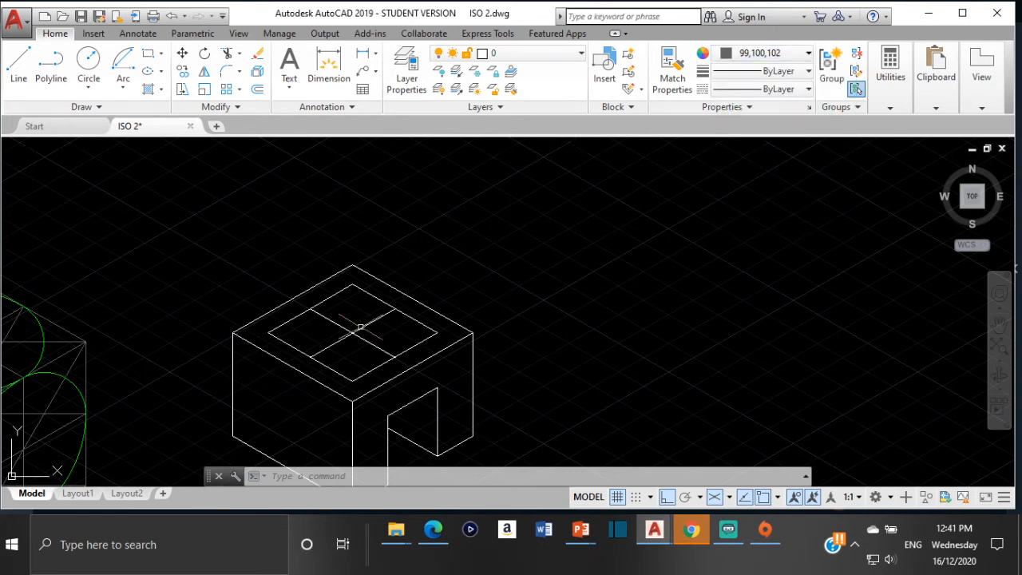
left_click(20, 63)
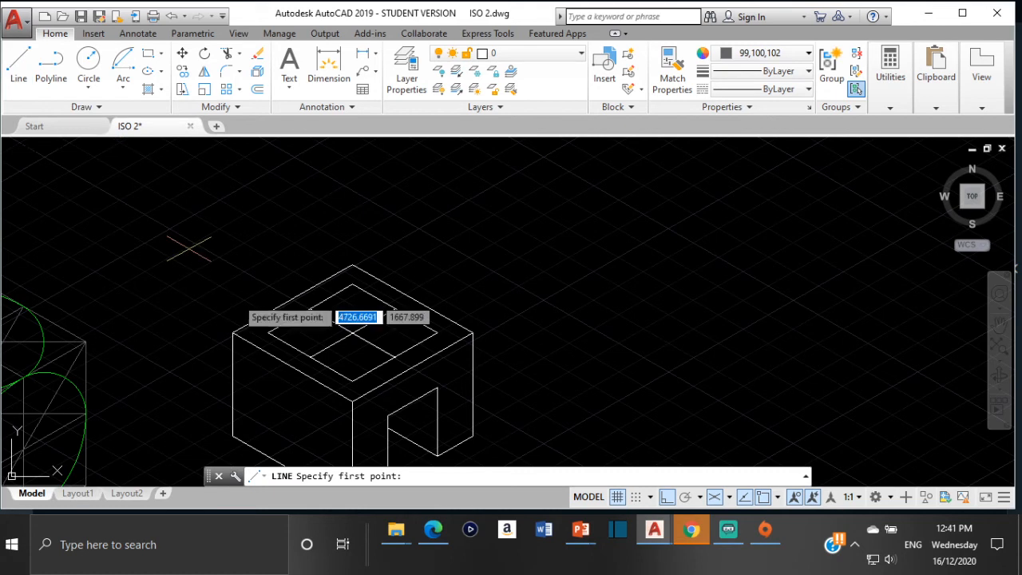
key("Escape")
Step: Change the colour of the inner rhombus and both centre lines on the top face to 99,100,102
scroll(314, 317, "up", 2)
left_click(273, 324)
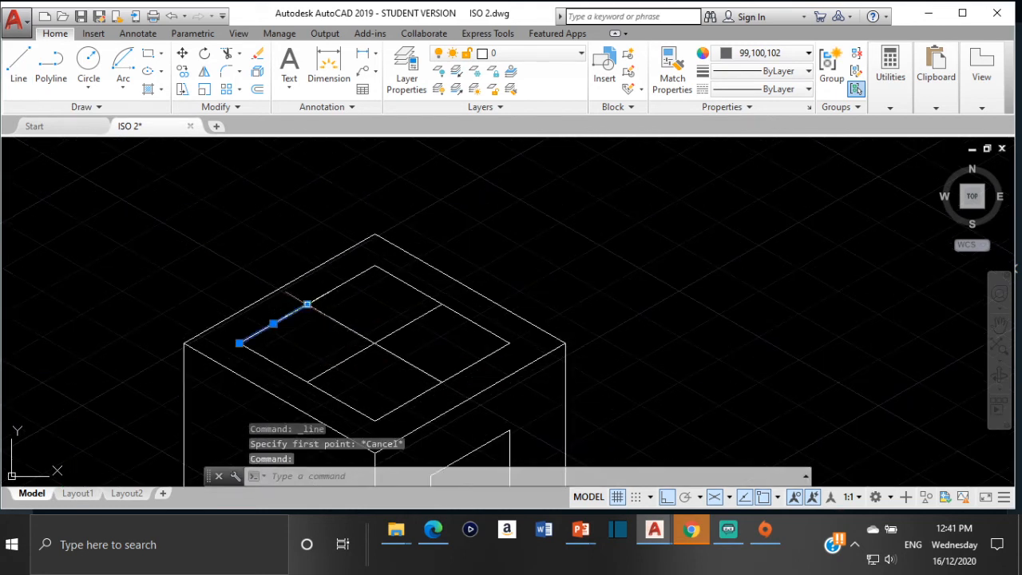
left_click(354, 275)
left_click(416, 286)
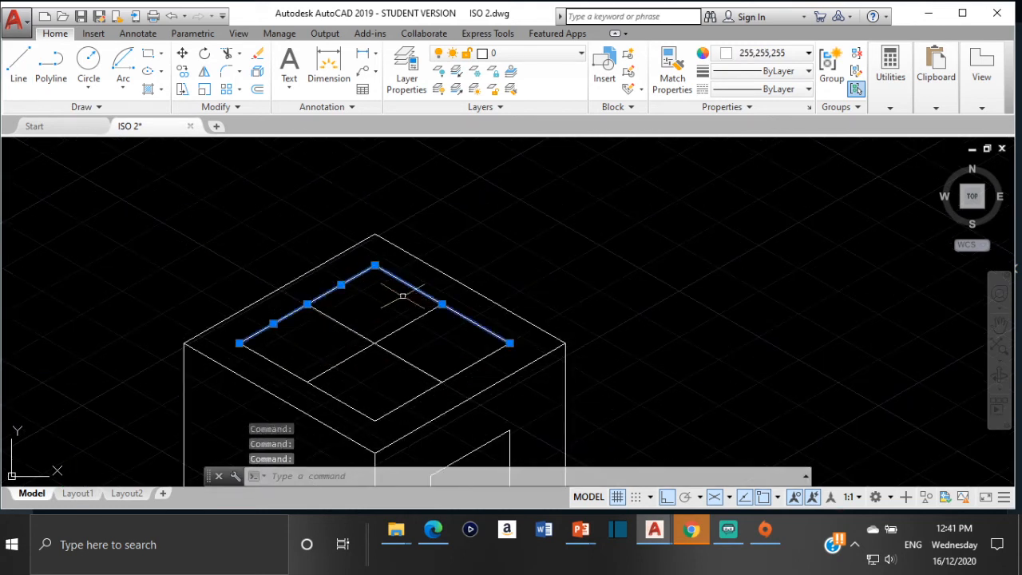
left_click(403, 318)
left_click(376, 341)
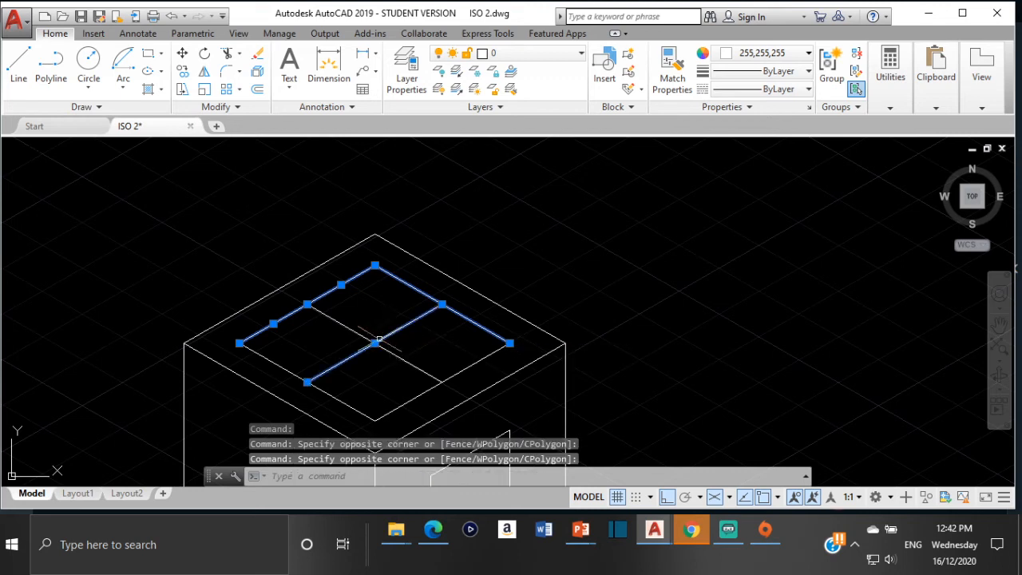
left_click(347, 316)
left_click(333, 328)
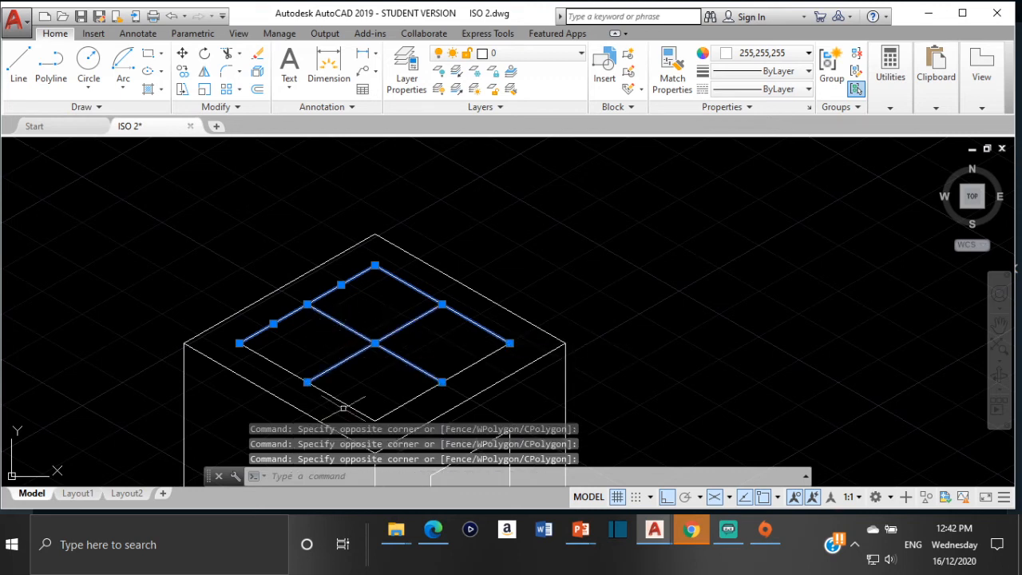
left_click(294, 373)
left_click(399, 401)
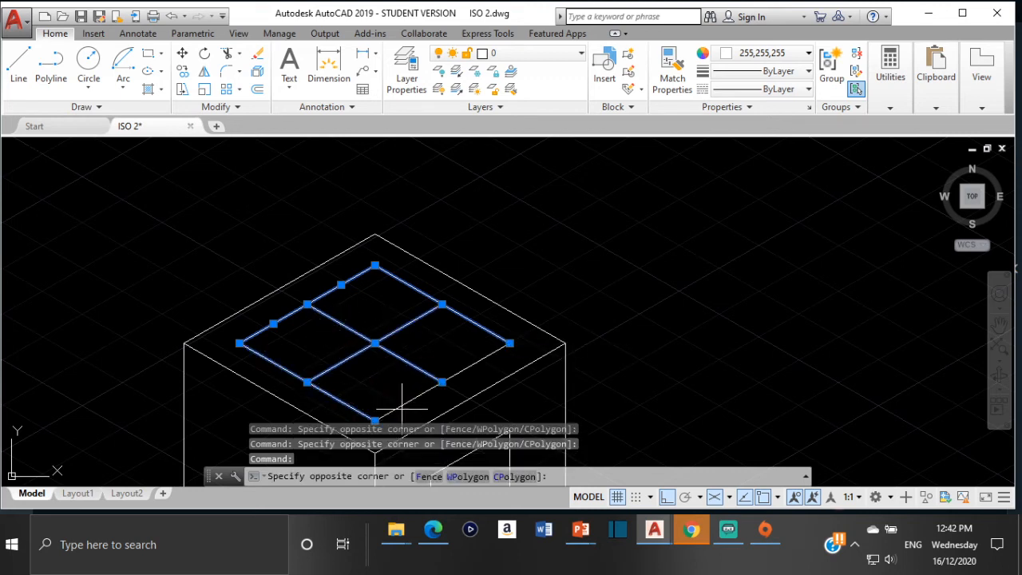
left_click(397, 409)
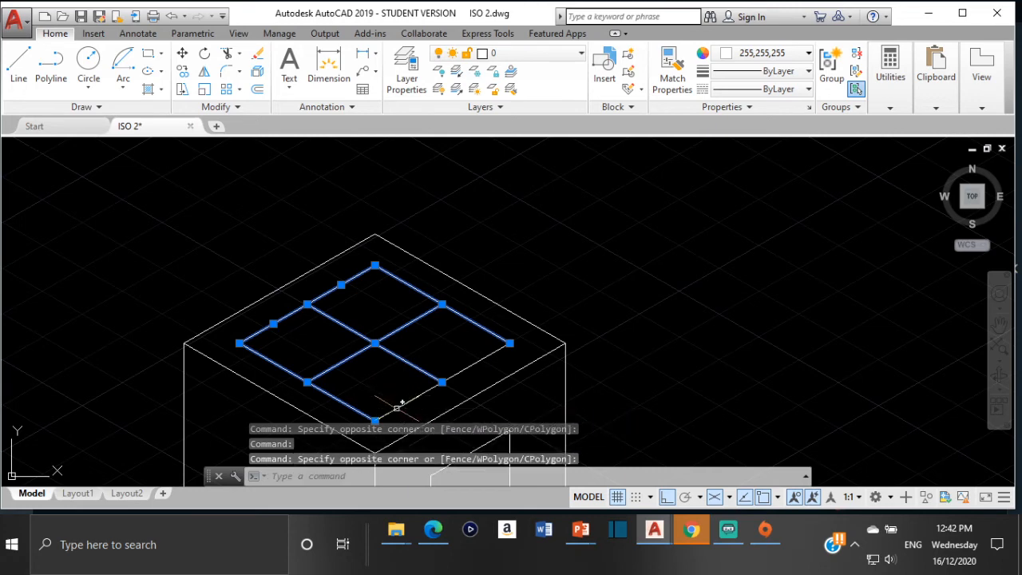
left_click(772, 53)
left_click(722, 130)
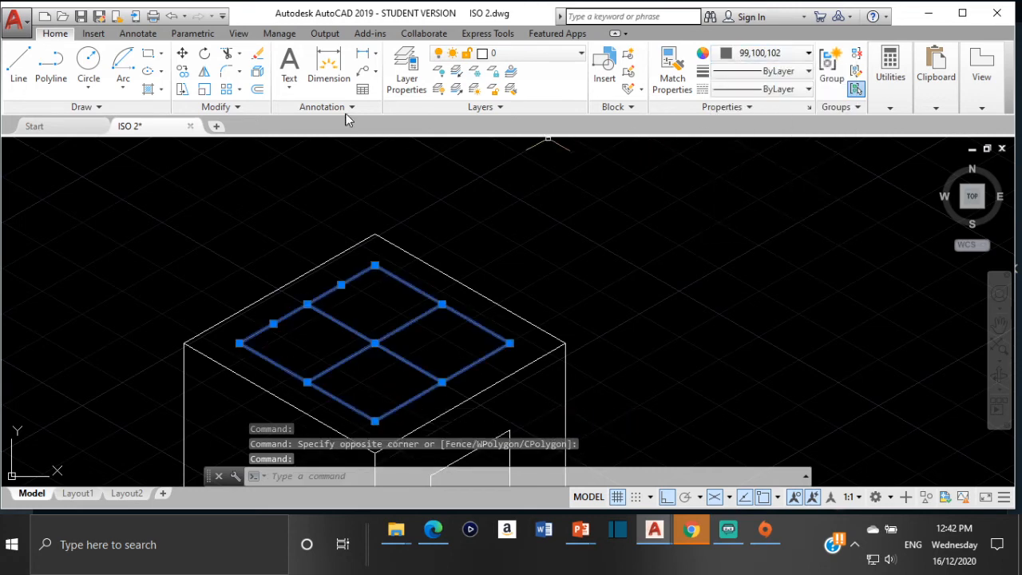
key("Escape")
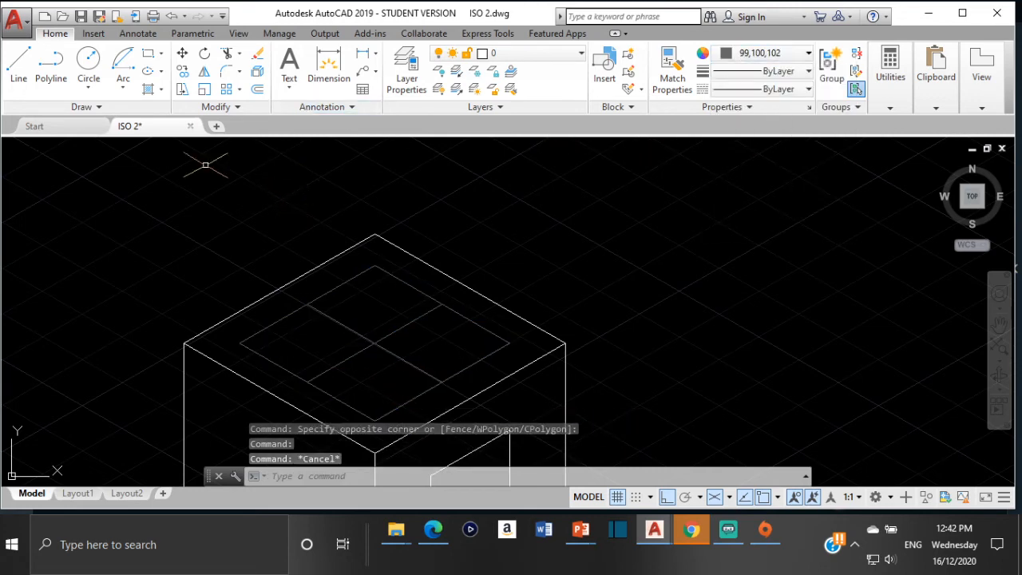
Step: Draw a horizontal diagonal line between the left and right corners of the inner rhombus on the top face
left_click(18, 64)
scroll(442, 304, "down", 2)
middle_click_drag(442, 304, 485, 269)
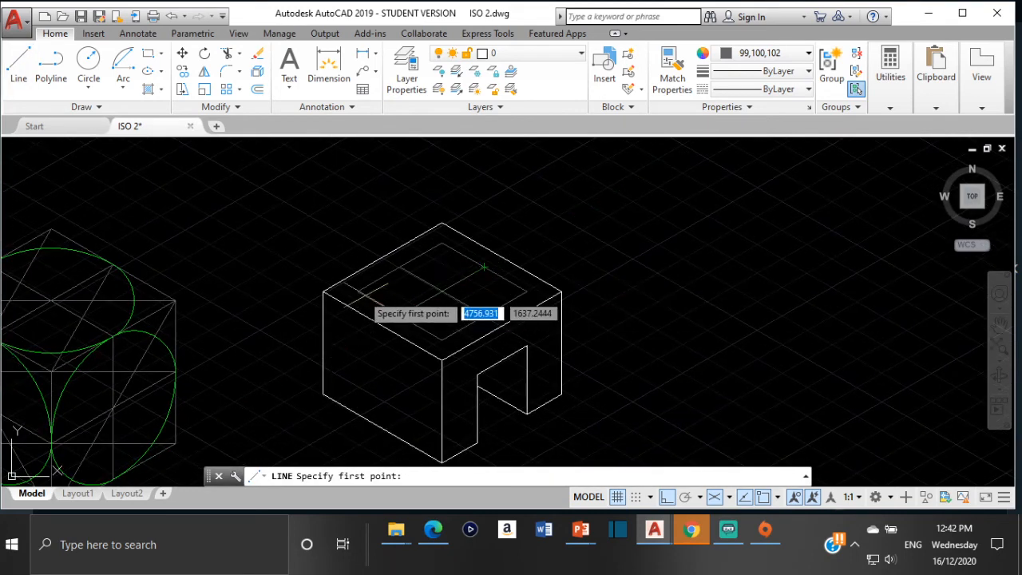
left_click(359, 291)
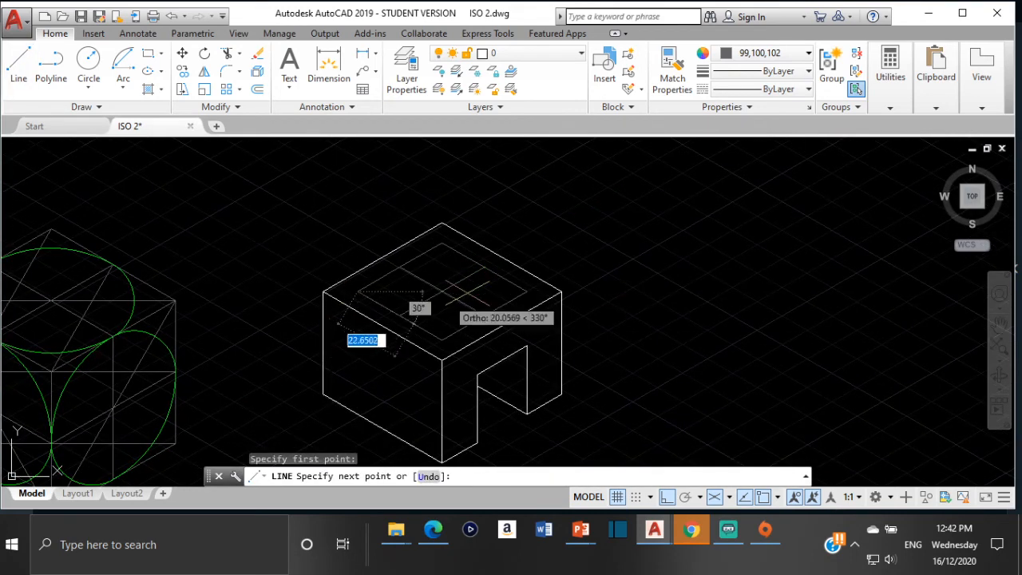
left_click(525, 290)
key("Escape")
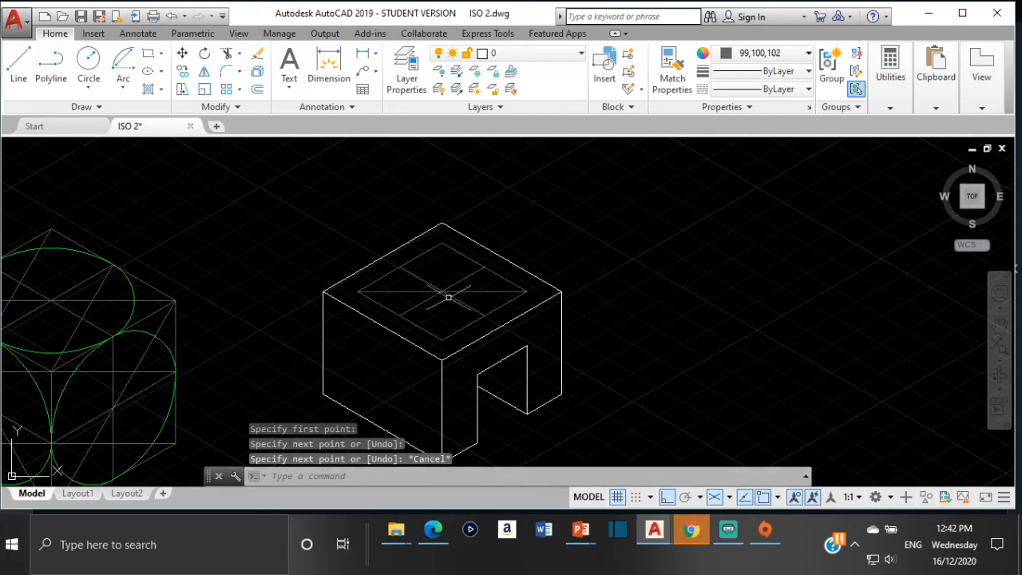
Step: Draw construction lines on the top face from the inner rhombus's front corner to its upper-right midpoint and from its lower-left midpoint to its back corner
key("Return")
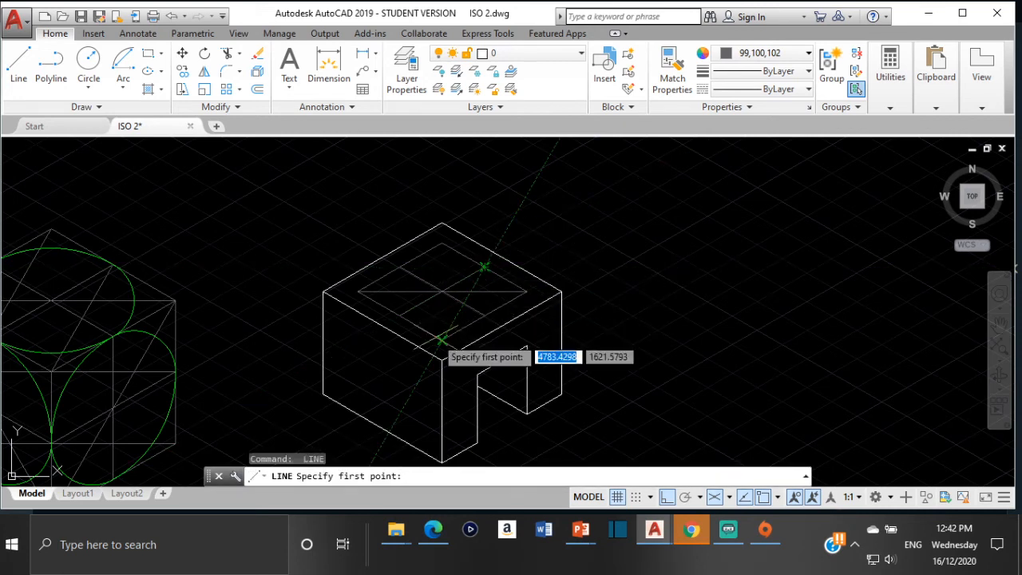
left_click(441, 341)
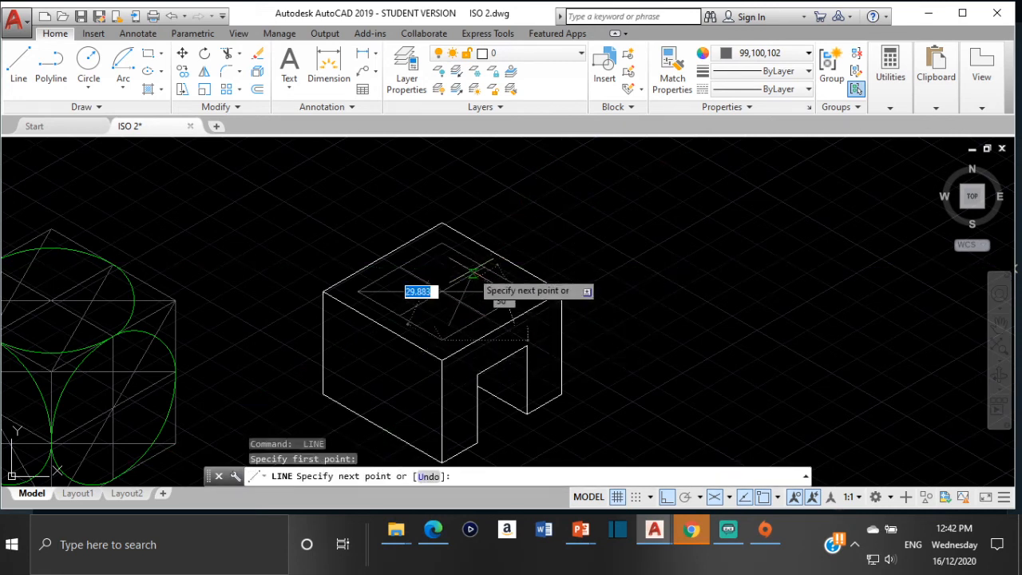
left_click(482, 270)
key("Return")
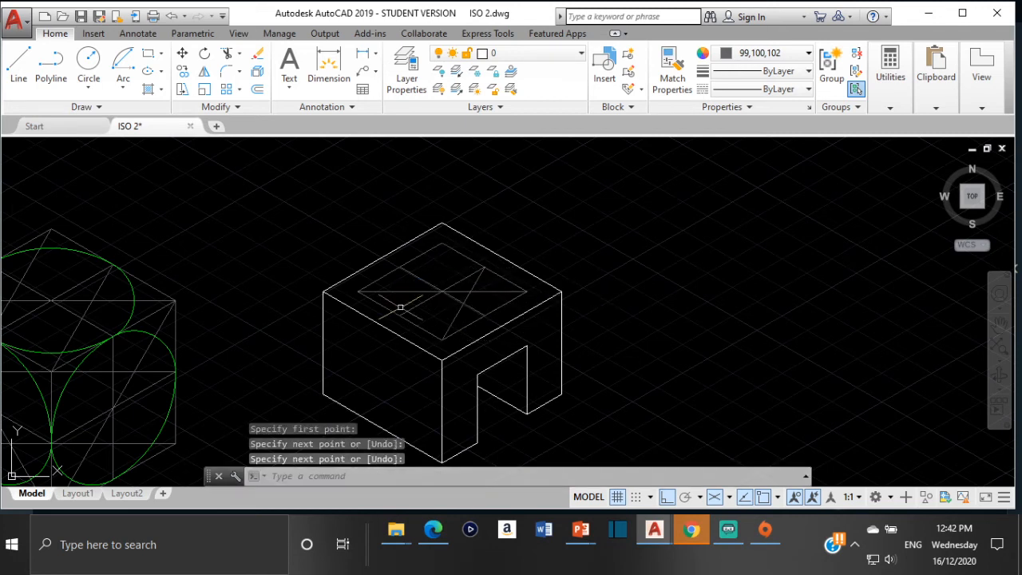
key("Return")
left_click(400, 314)
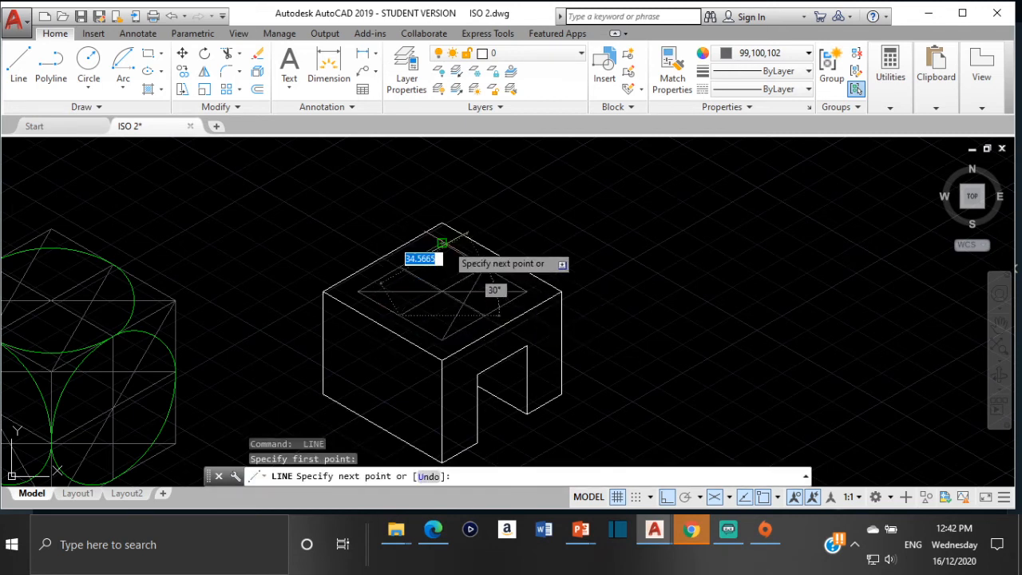
left_click(441, 242)
key("Return")
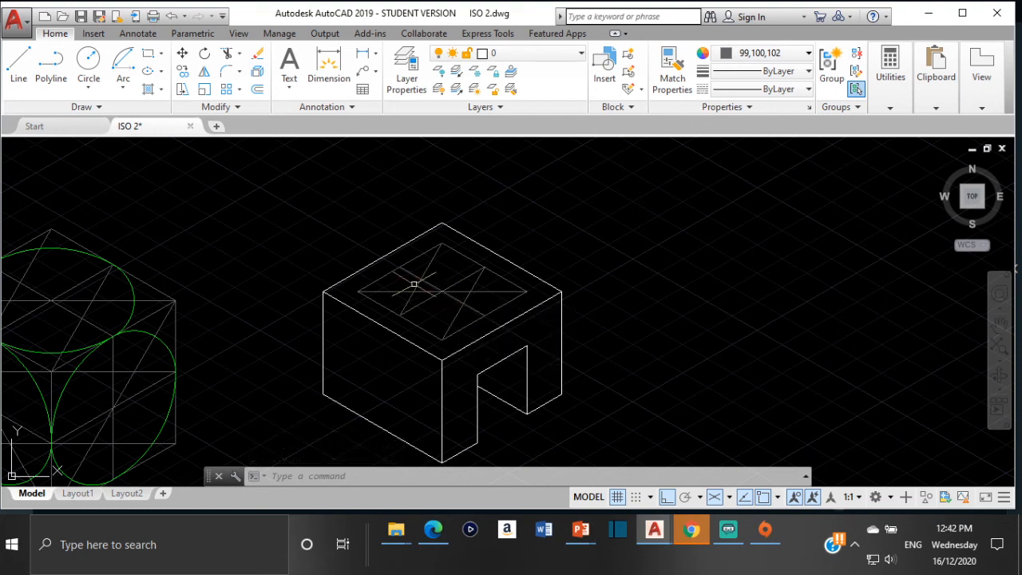
left_click(124, 60)
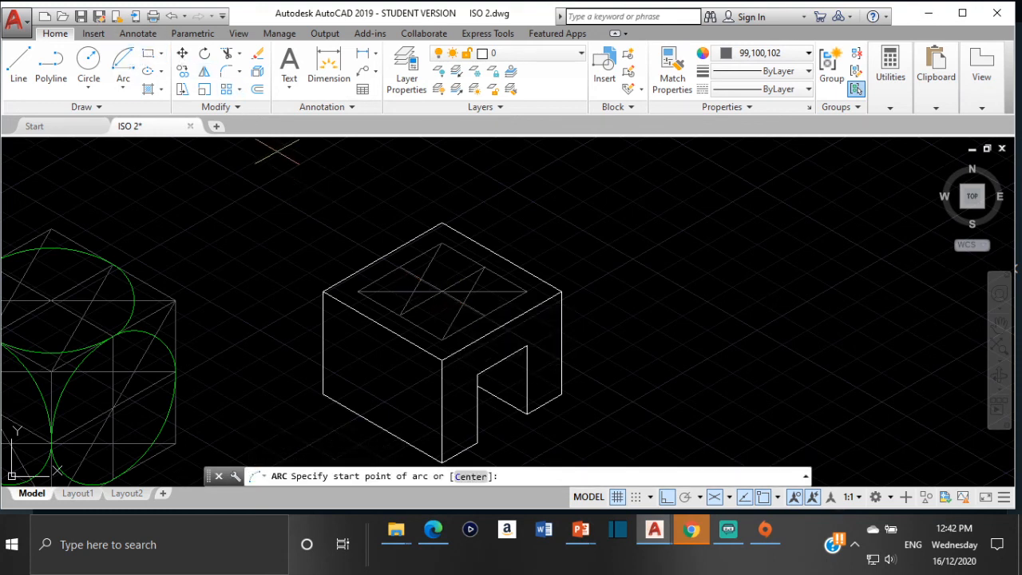
scroll(431, 292, "up", 2)
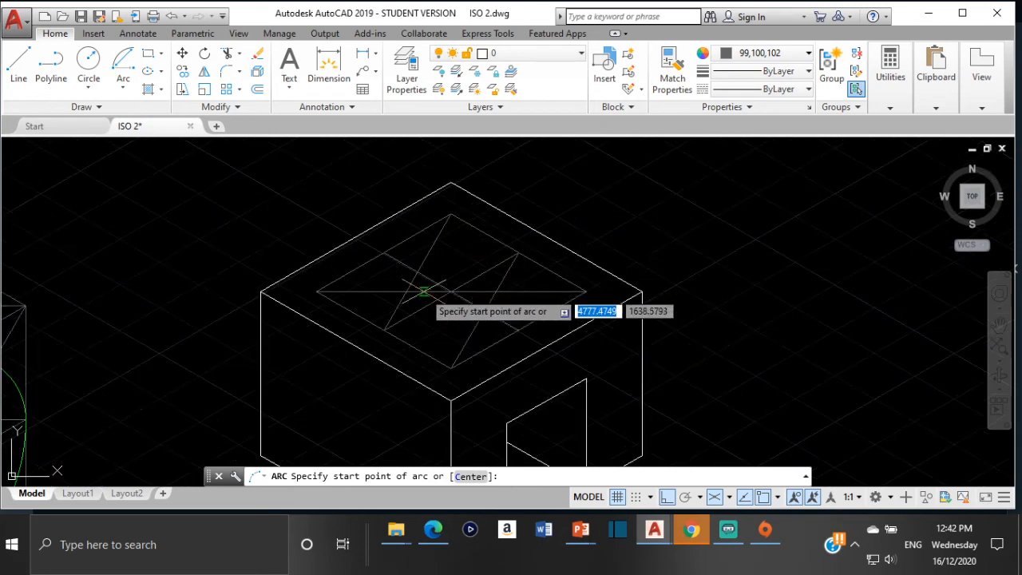
left_click(383, 329)
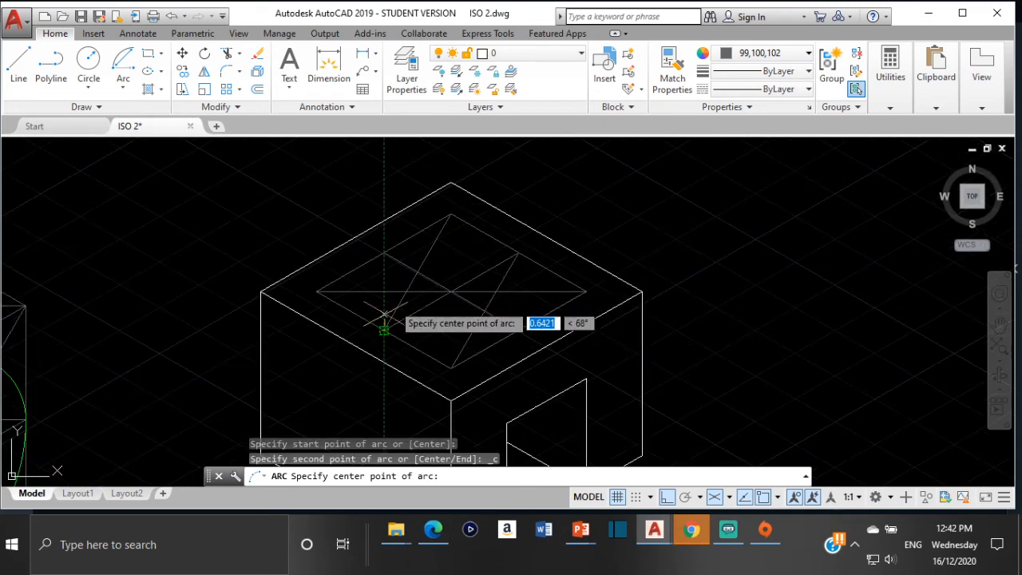
left_click(397, 260)
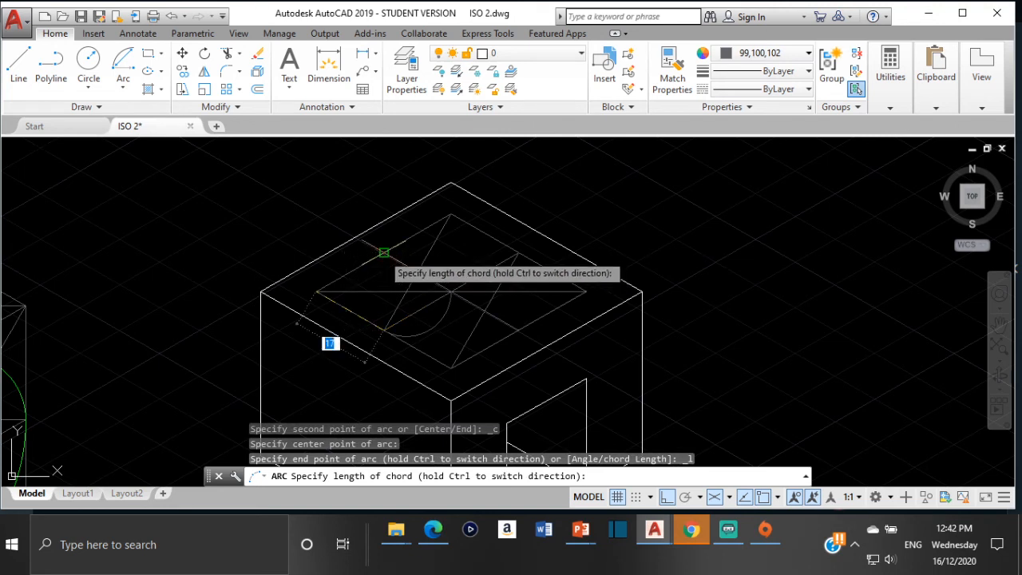
key("Escape")
Step: Set the current colour to green and draw the left arc between the rhombus's left side midpoints, centred where the horizontal diagonal meets the left slanted line
left_click(772, 54)
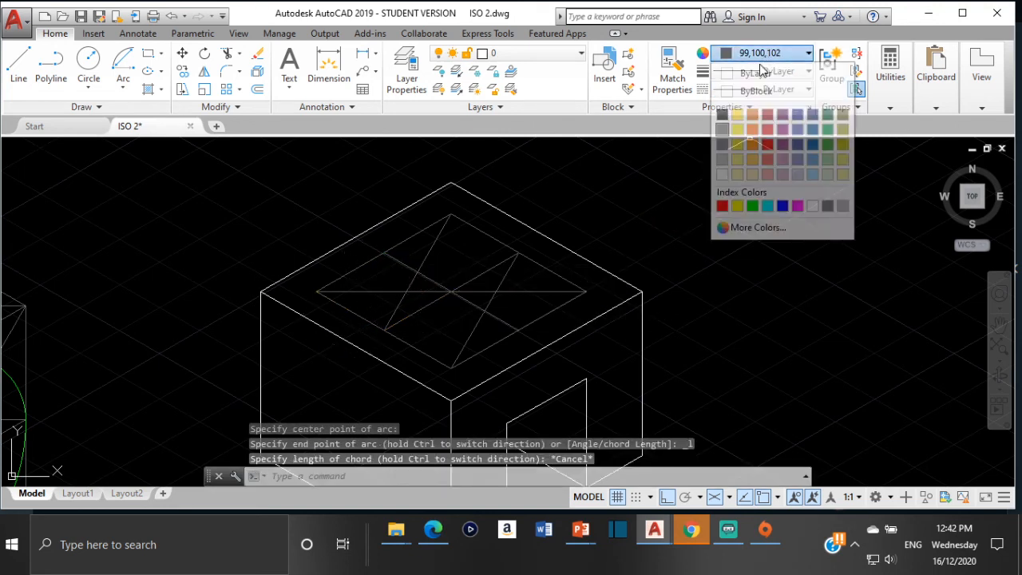
left_click(755, 205)
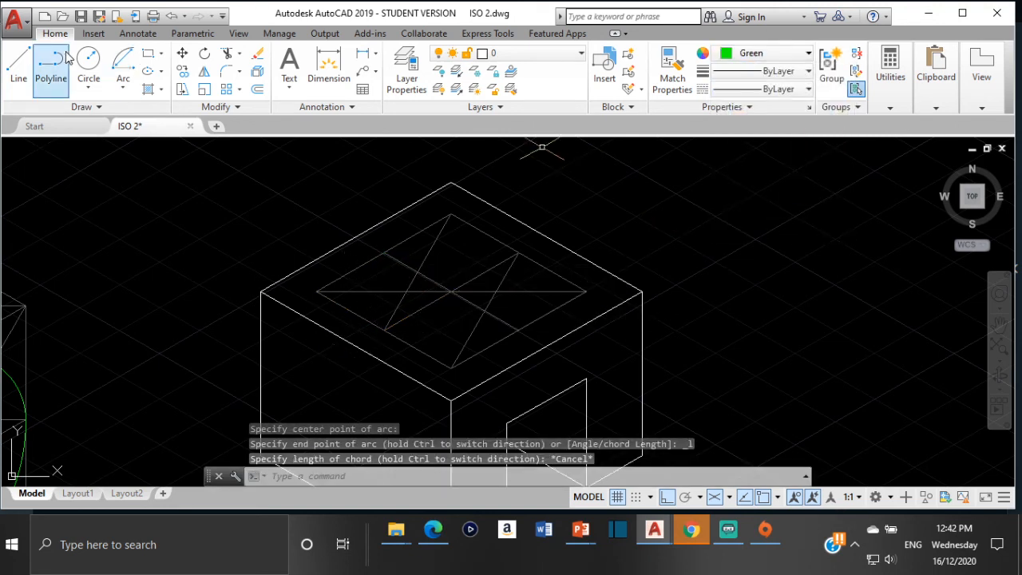
key("Return")
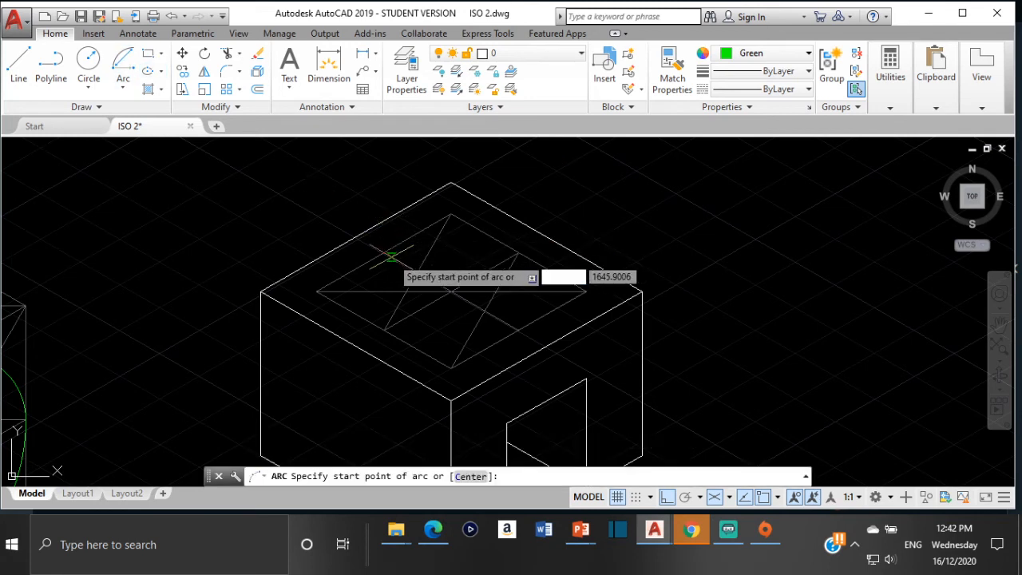
left_click(380, 253)
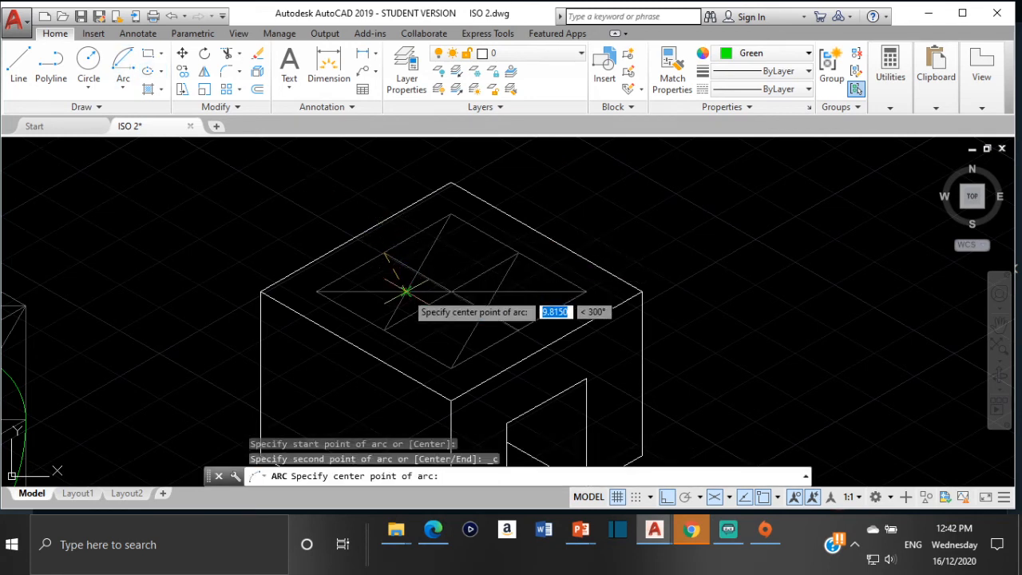
left_click(403, 290)
left_click(392, 324)
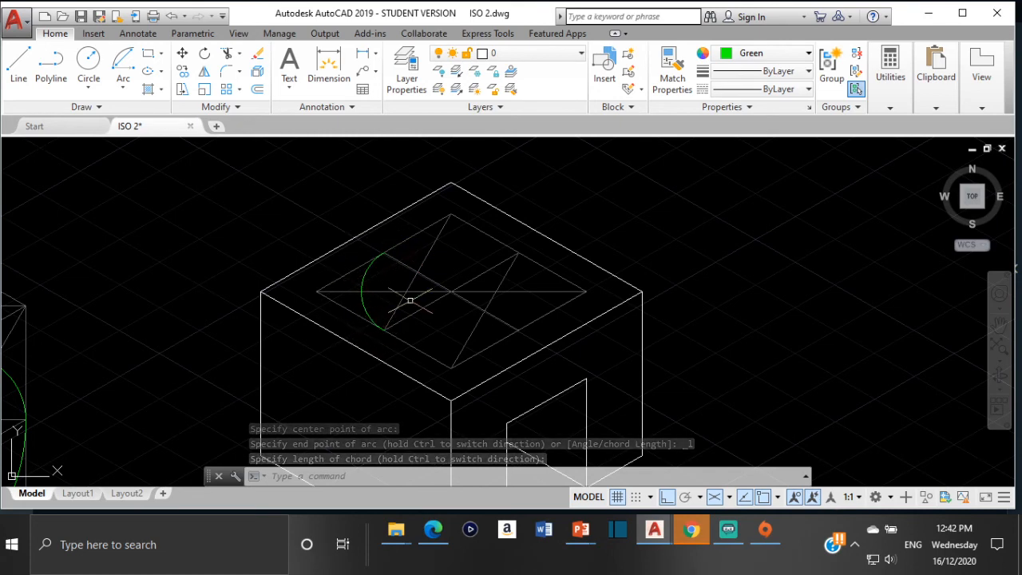
scroll(411, 300, "up", 3)
scroll(444, 319, "down", 3)
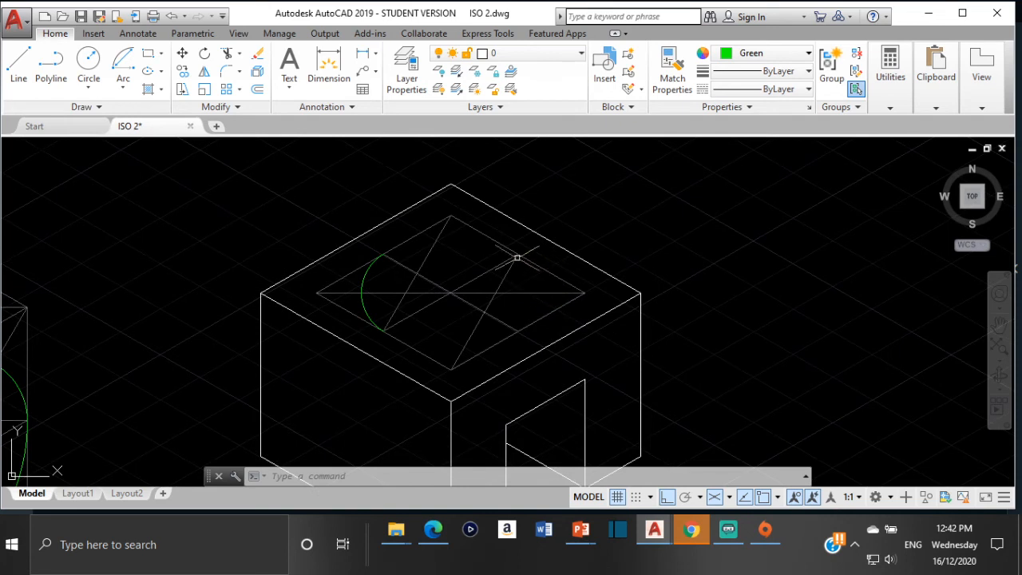
Step: Draw the right arc between the rhombus's right side midpoints, centred where the horizontal diagonal meets the right slanted line
left_click(132, 64)
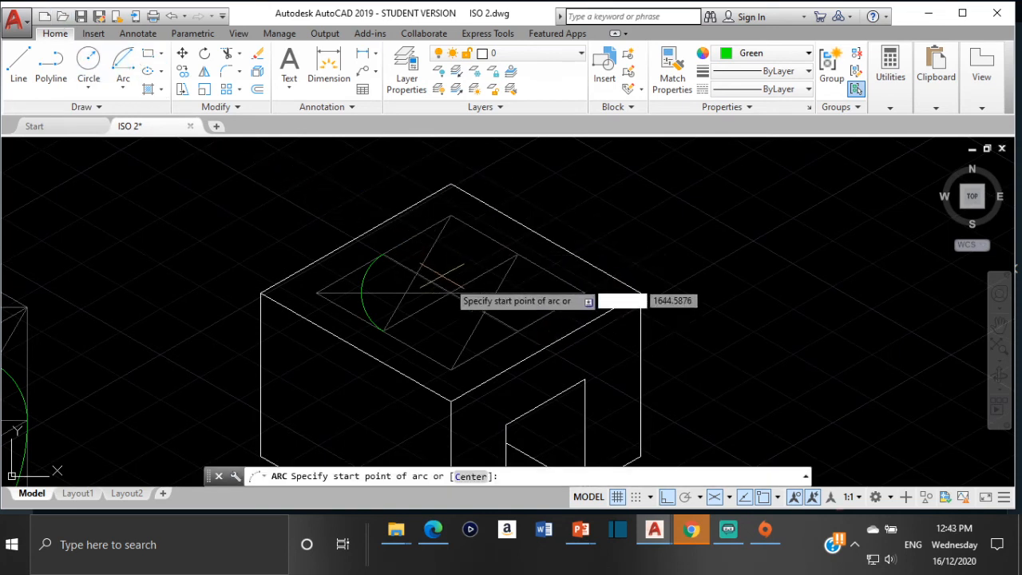
left_click(517, 330)
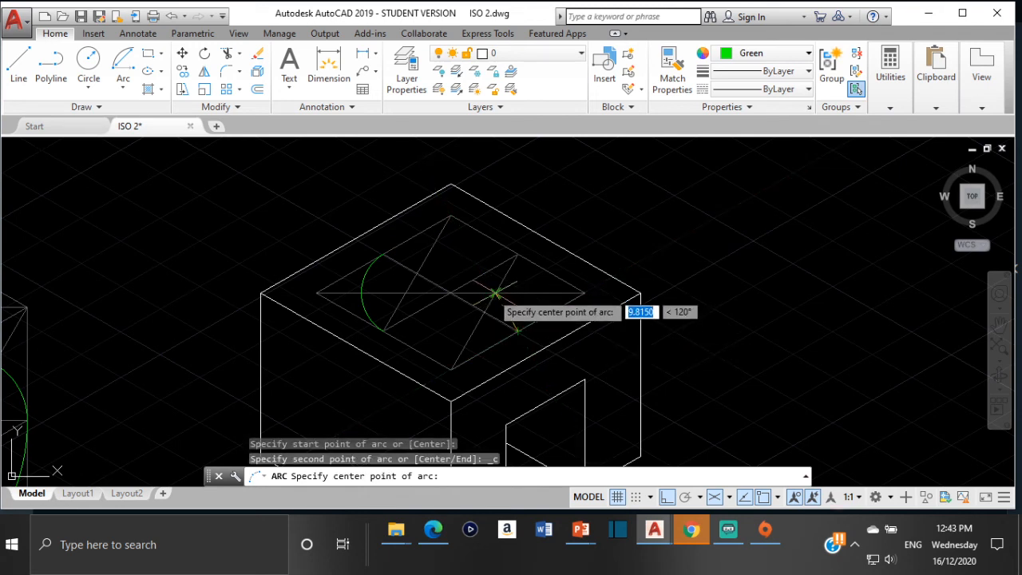
left_click(490, 297)
left_click(517, 254)
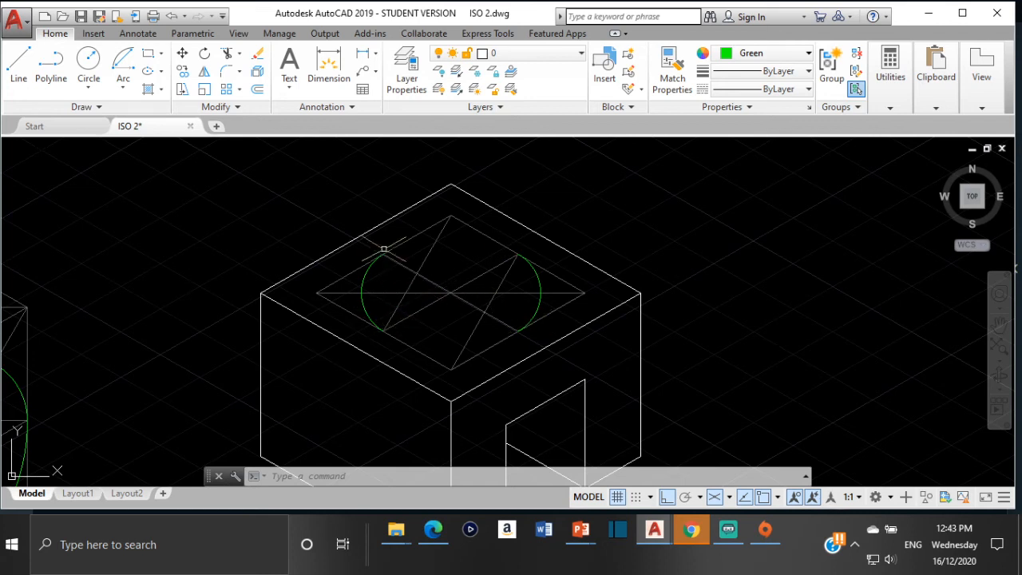
Step: Draw the back arc from the upper-right to the upper-left side midpoint, centred on the rhombus's front corner
left_click(124, 64)
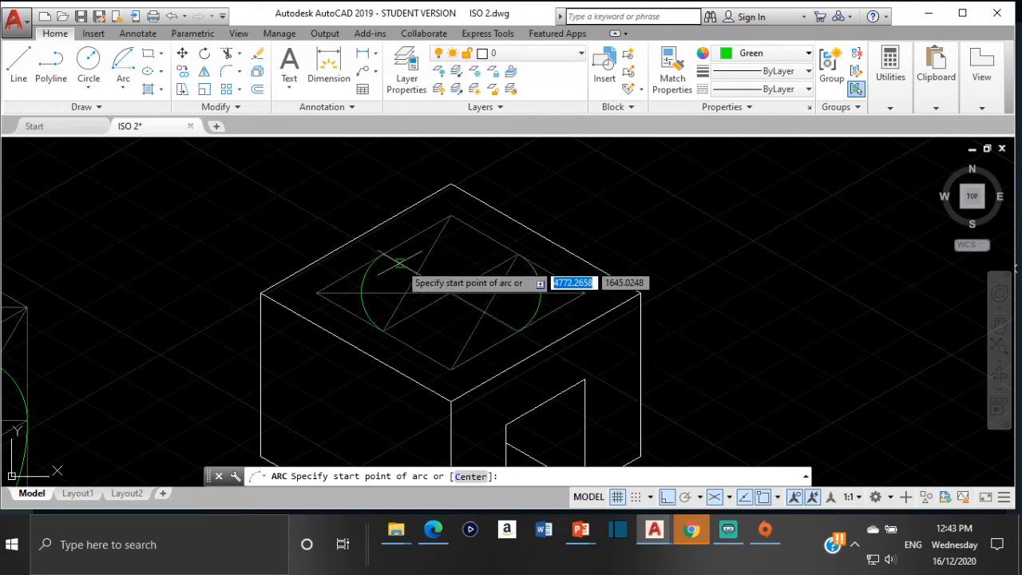
left_click(495, 289)
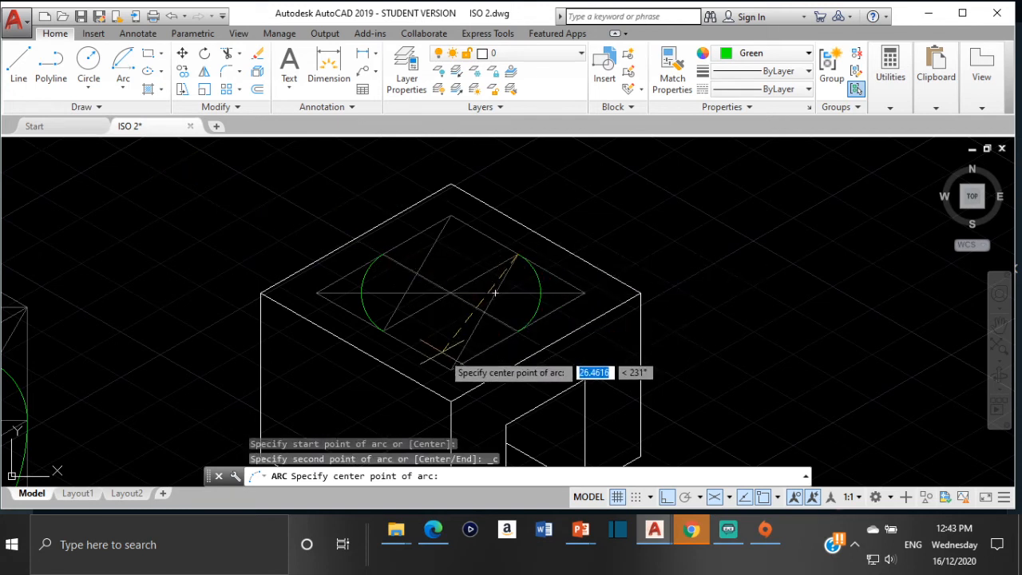
left_click(451, 369)
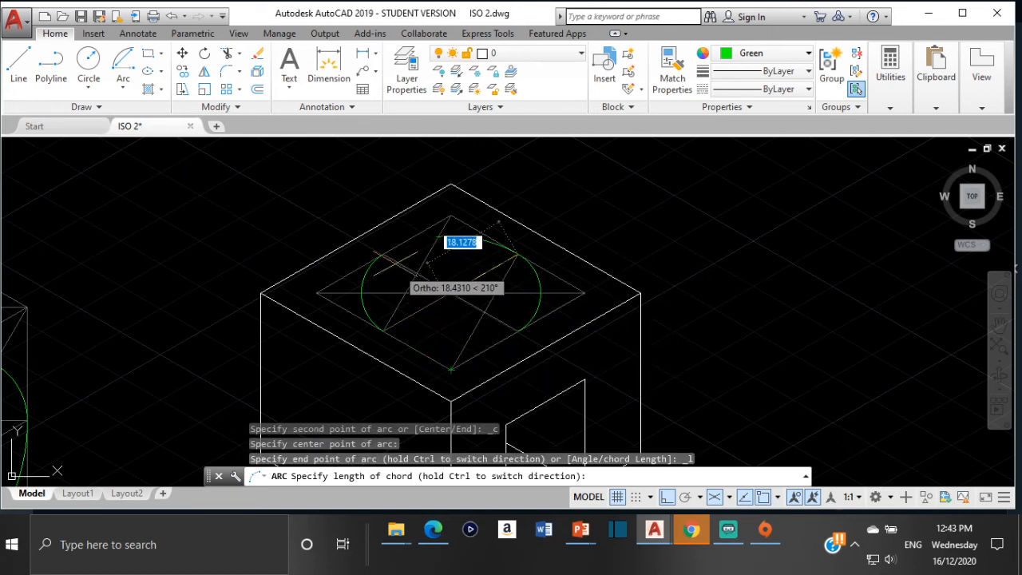
left_click(387, 251)
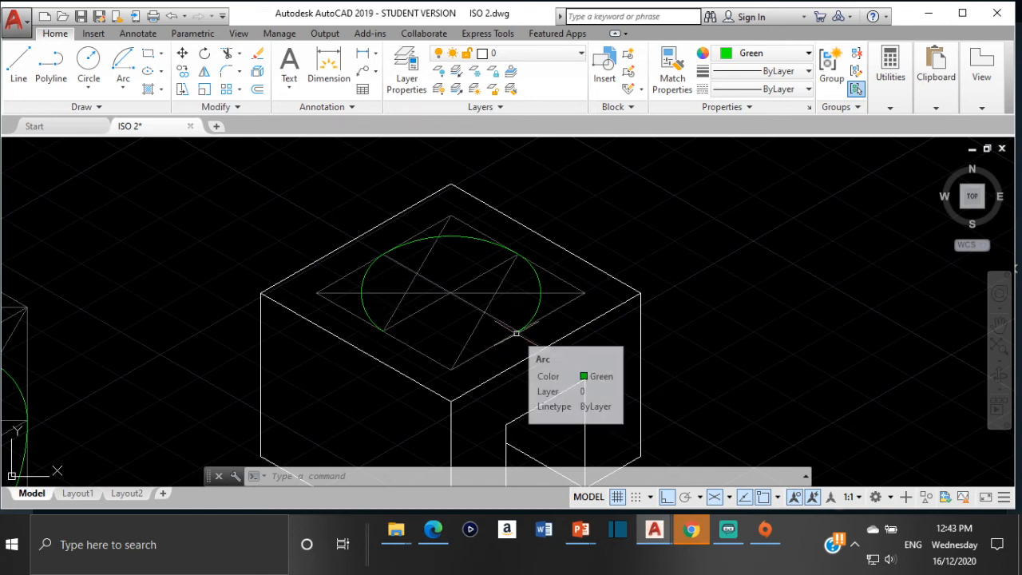
Step: Close the isometric circle with a front arc from the lower-left to the lower-right side midpoint, centred on the rhombus's back corner
left_click(123, 64)
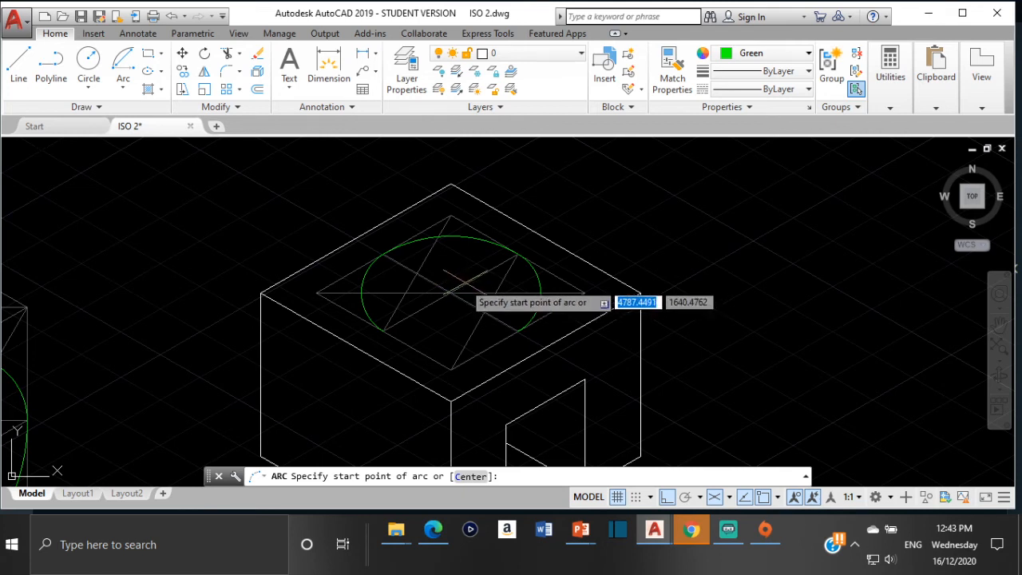
type("c")
key("Return")
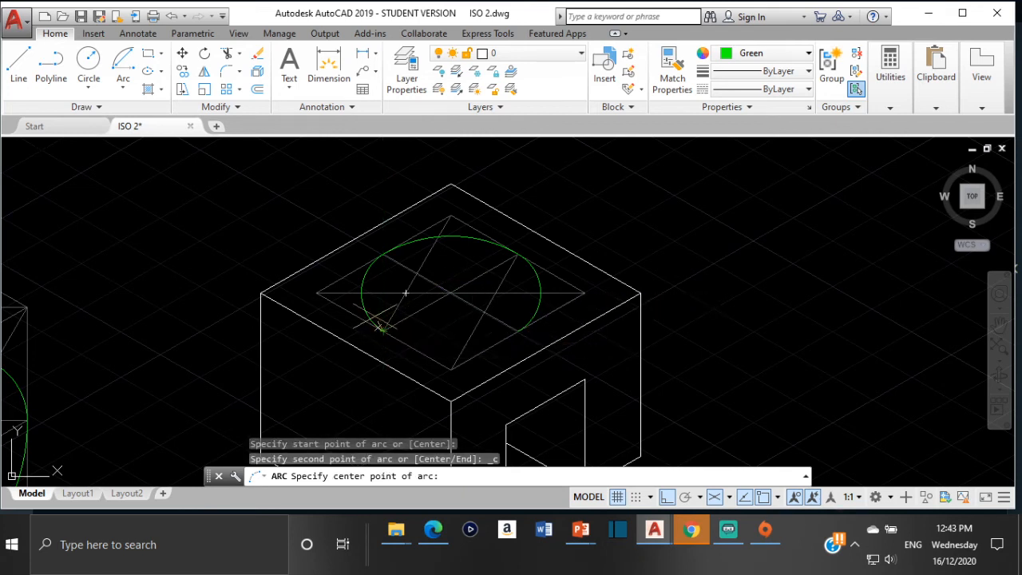
key("Escape")
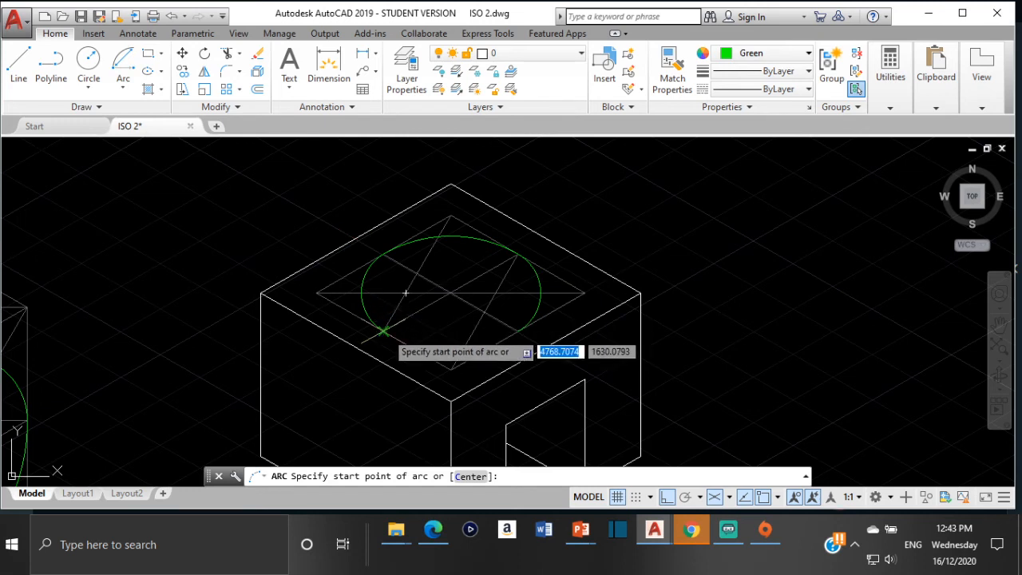
left_click(384, 328)
left_click(450, 213)
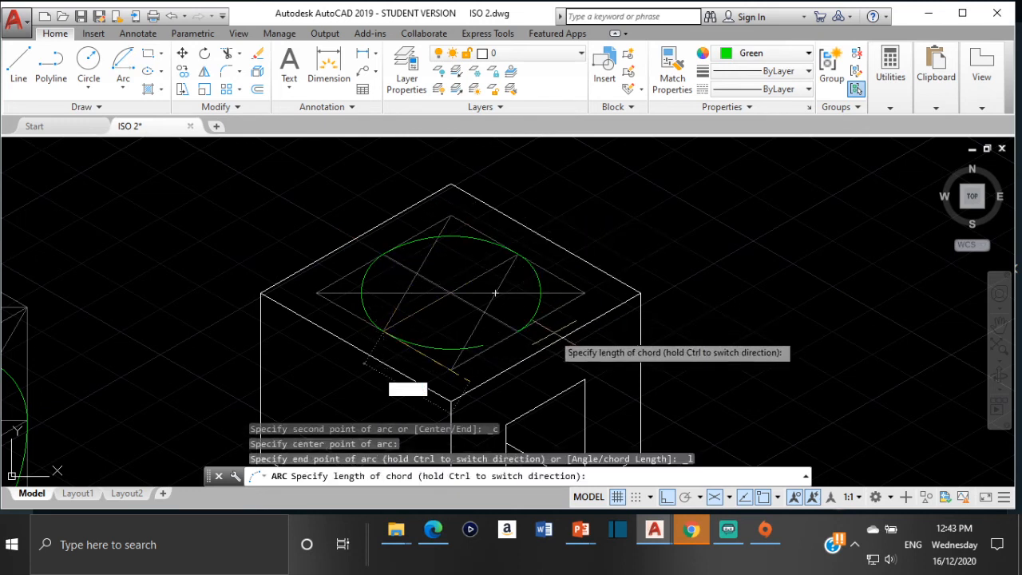
key("Escape")
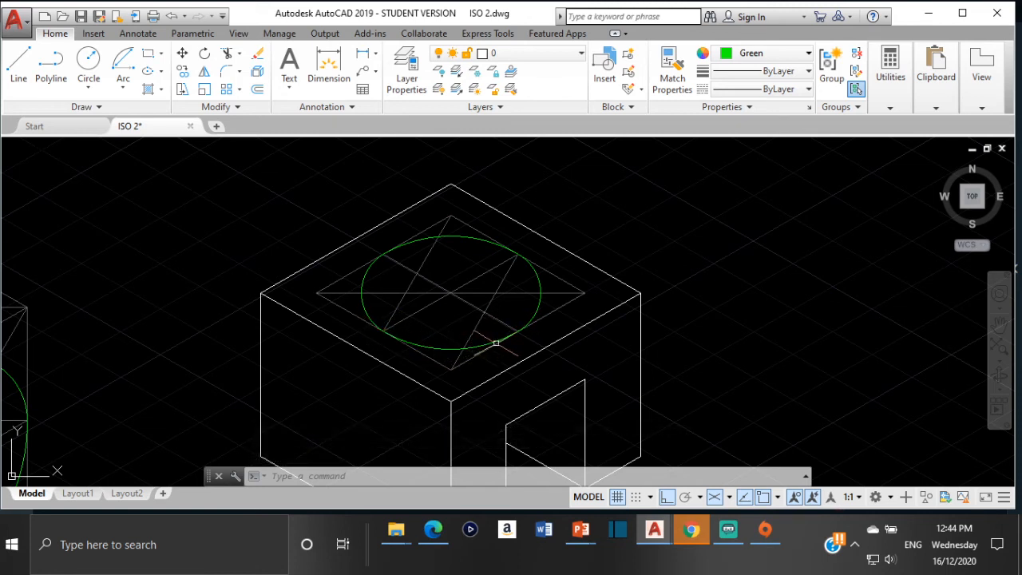
Step: Inspect the isometric circle on the block, switch to the Plane & Solid Geometry PDF to check the cylinder in exercise 6, and return to the drawing
scroll(456, 335, "down", 3)
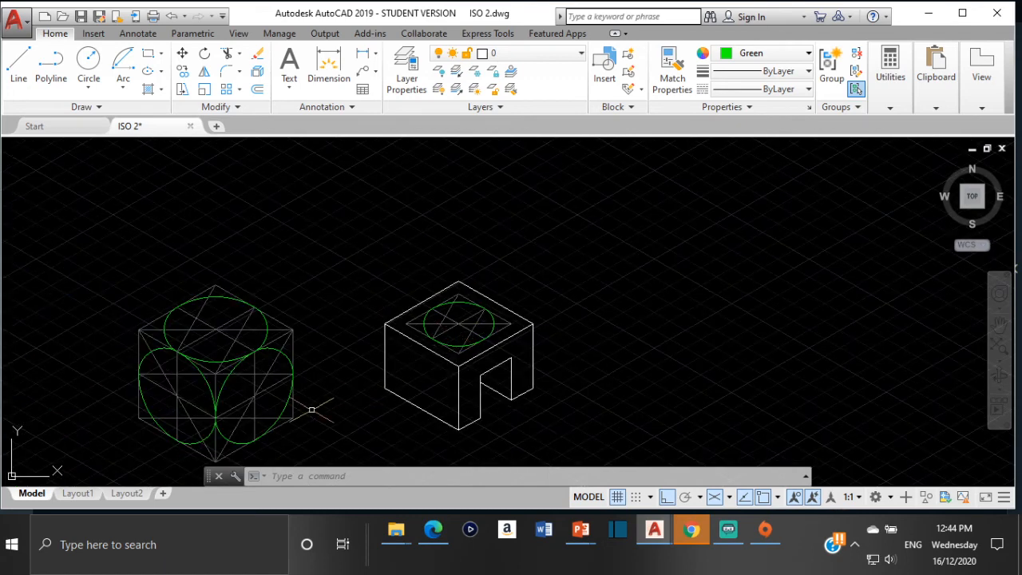
scroll(311, 410, "down", 2)
scroll(408, 362, "up", 4)
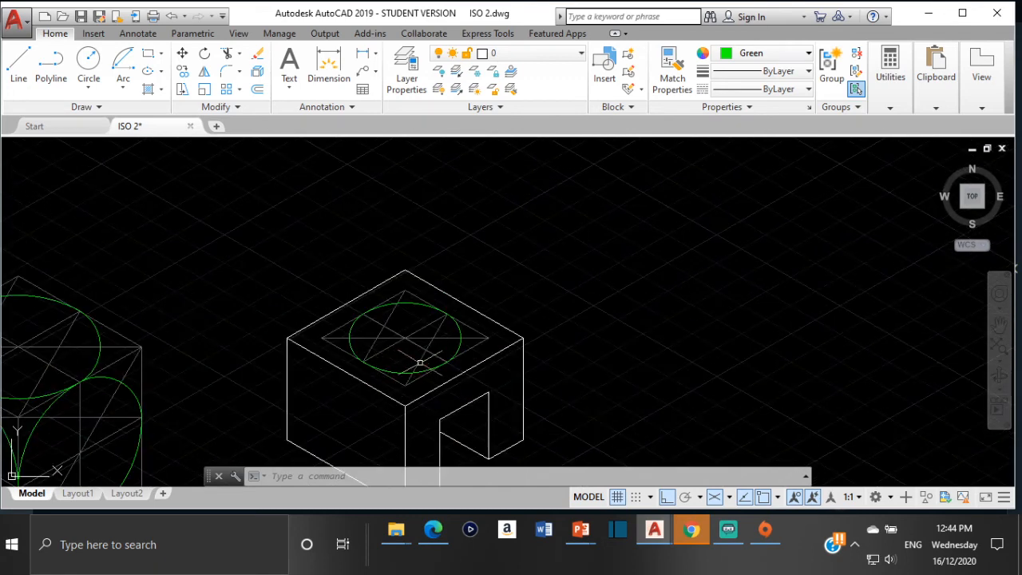
scroll(411, 371, "up", 2)
scroll(411, 371, "up", 3)
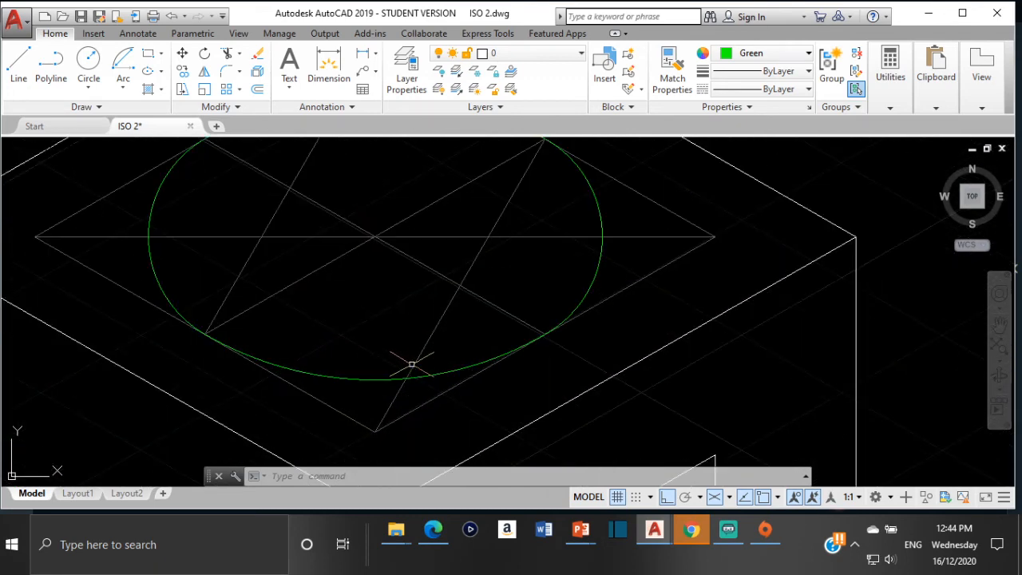
scroll(410, 362, "down", 2)
left_click(435, 529)
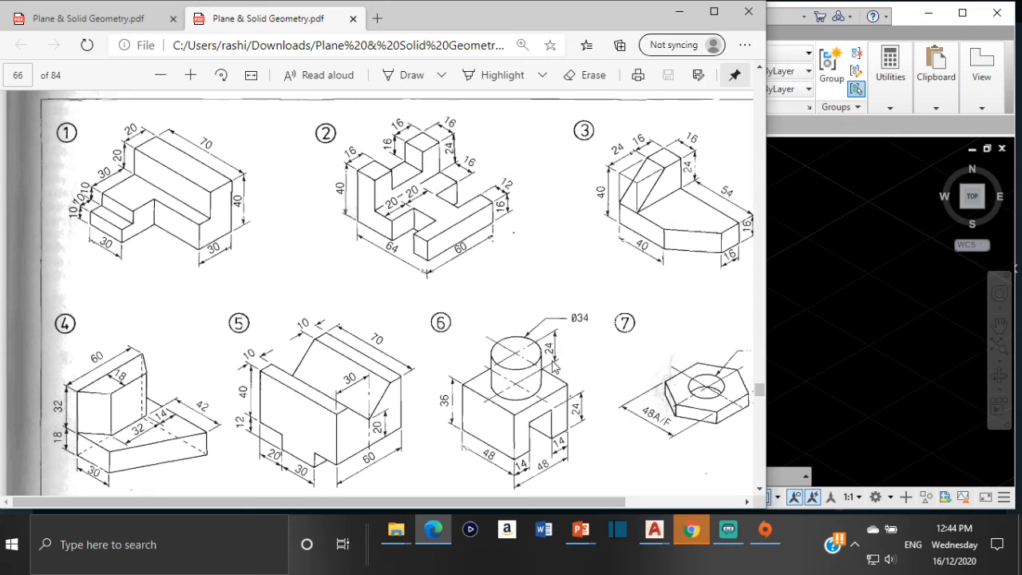
left_click(678, 11)
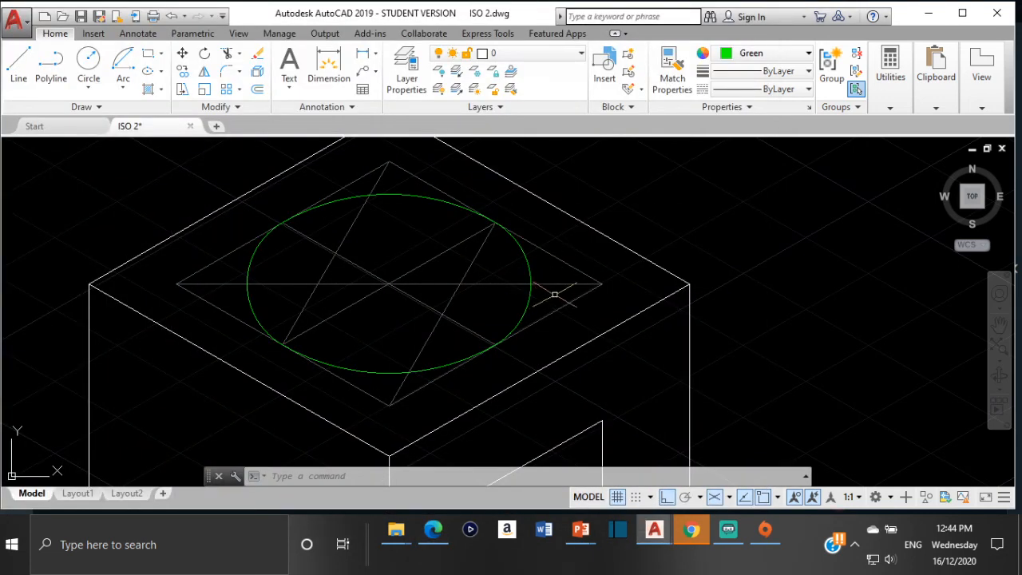
scroll(510, 326, "down", 2)
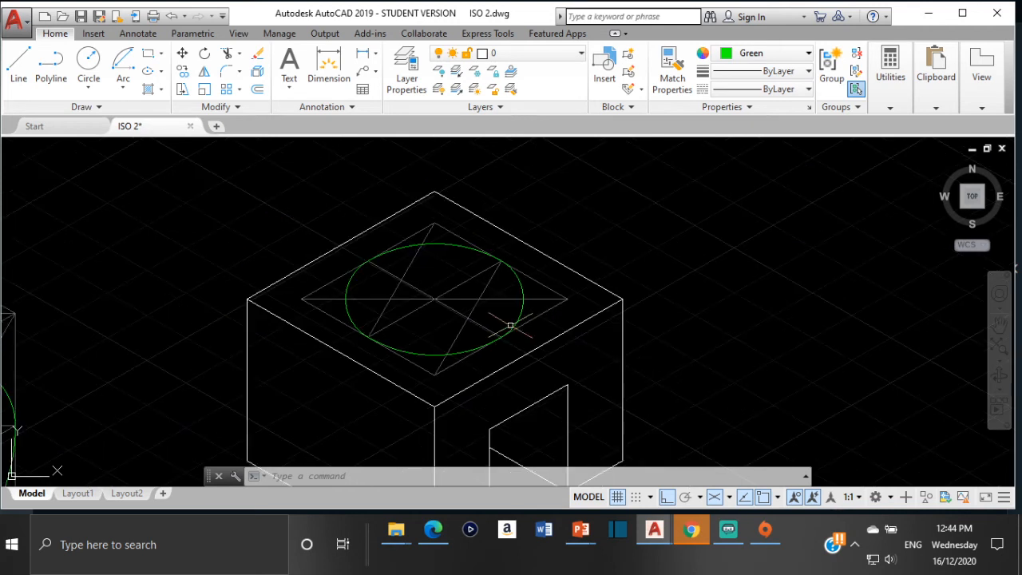
left_click(439, 353)
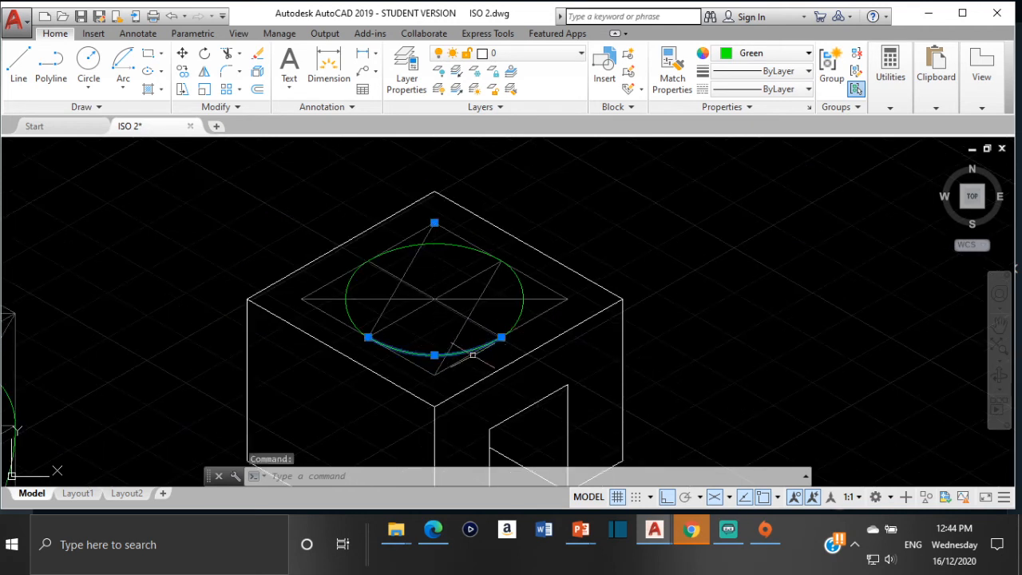
key("Escape")
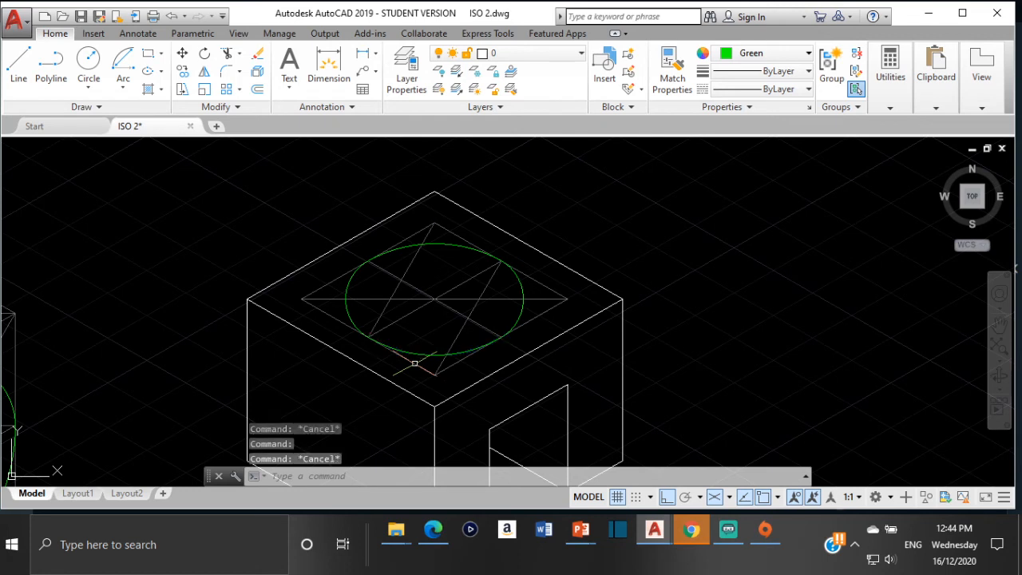
Step: Join the four arcs of the isometric circle on the block's top face into a single polyline
left_click(410, 353)
left_click(351, 318)
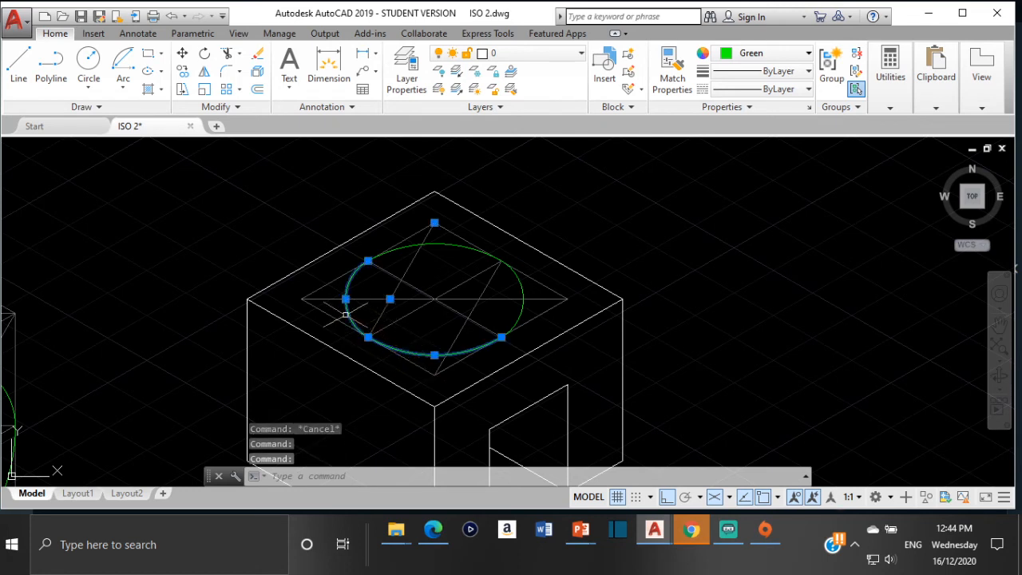
left_click(466, 253)
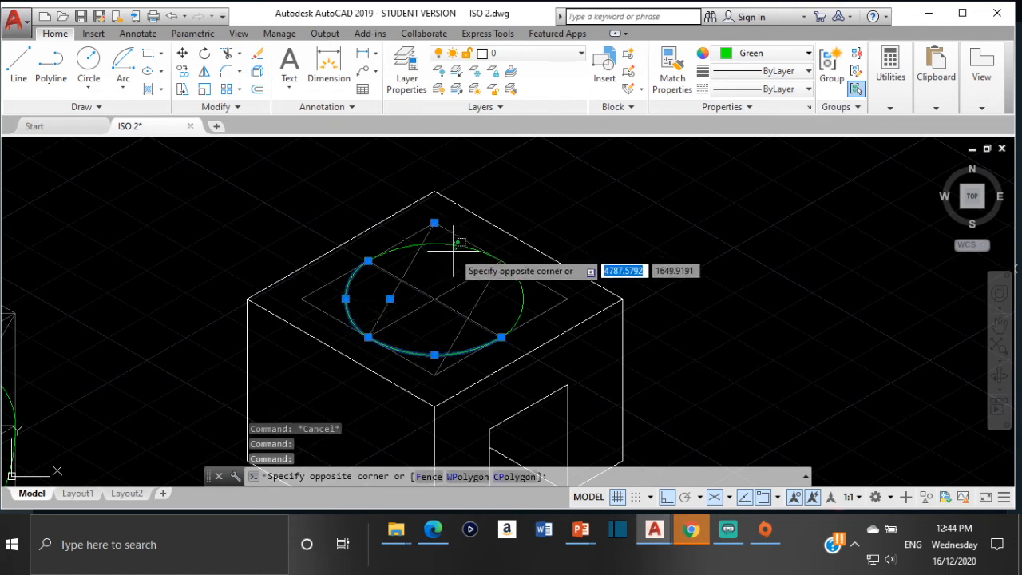
left_click(511, 281)
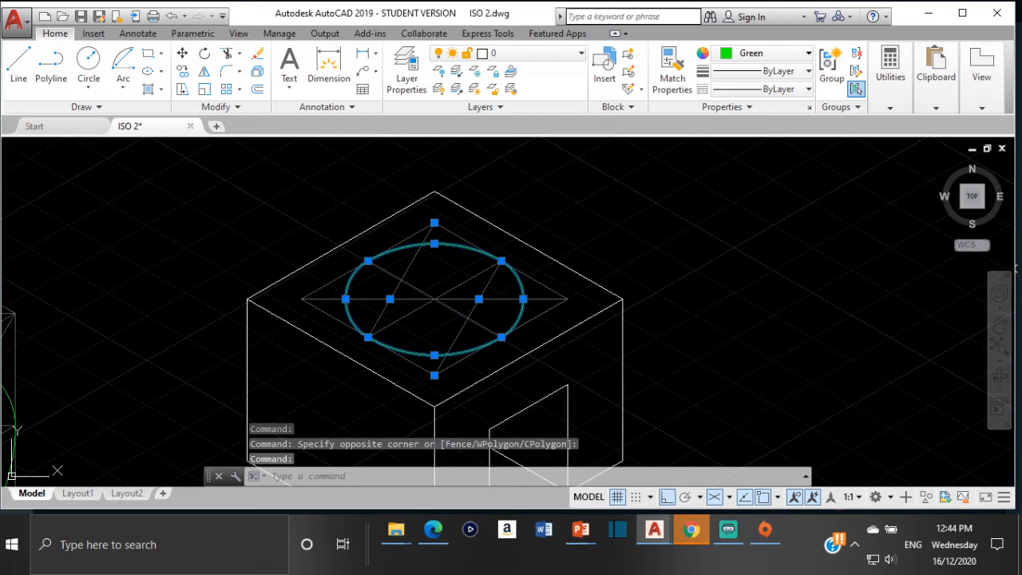
type("j")
key("Return")
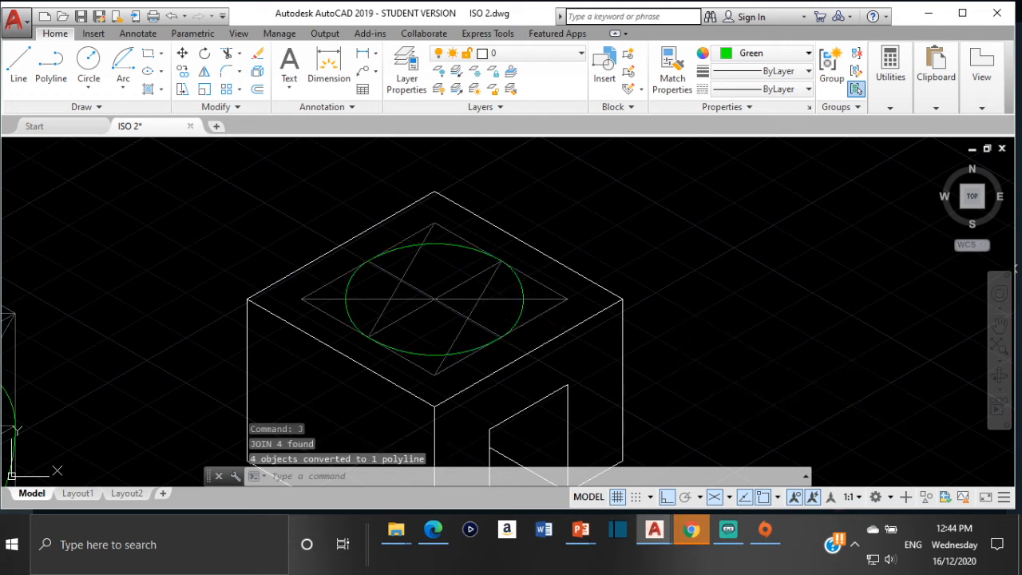
left_click(518, 301)
key("Escape")
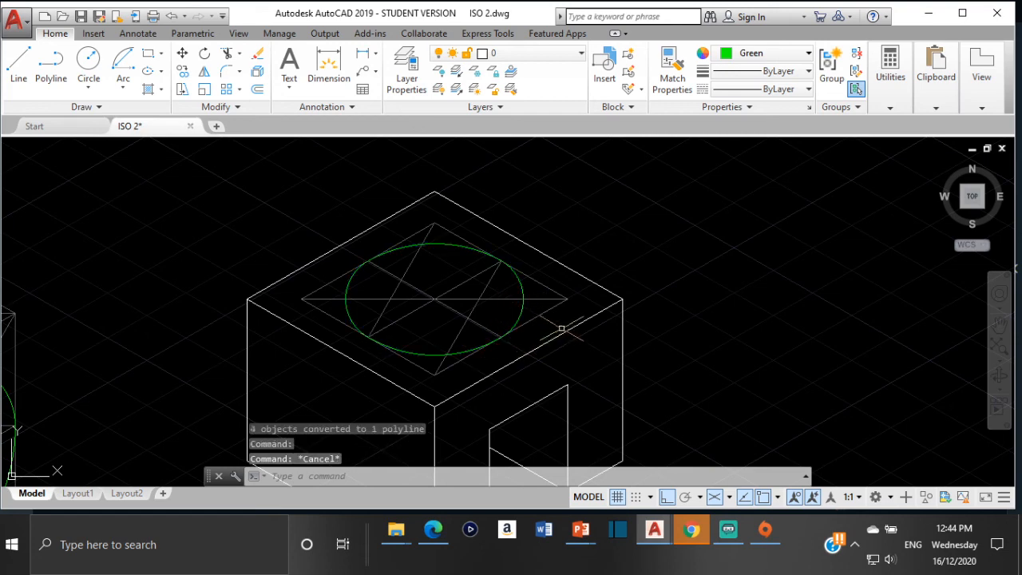
Step: Copy the joined isometric circle 24 units straight up from its centre, using isoplane Left
scroll(560, 330, "down", 3)
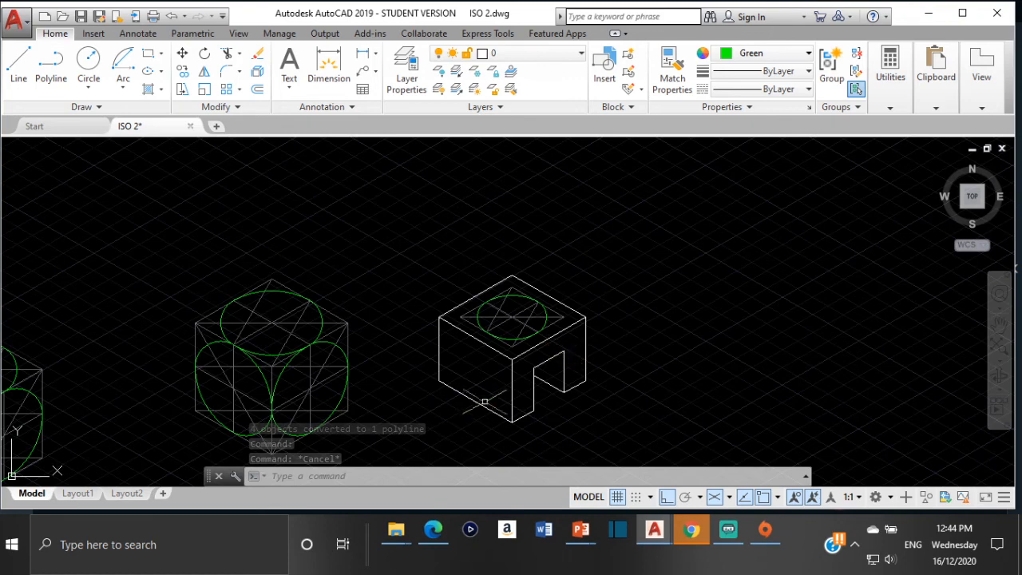
scroll(200, 398, "down", 2)
middle_click_drag(200, 398, 237, 364)
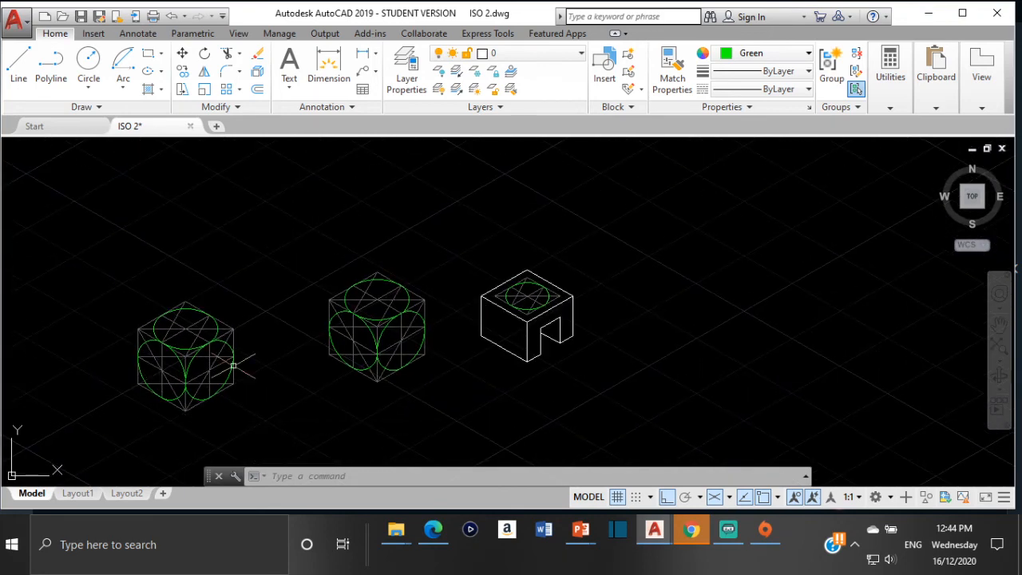
scroll(381, 371, "up", 3)
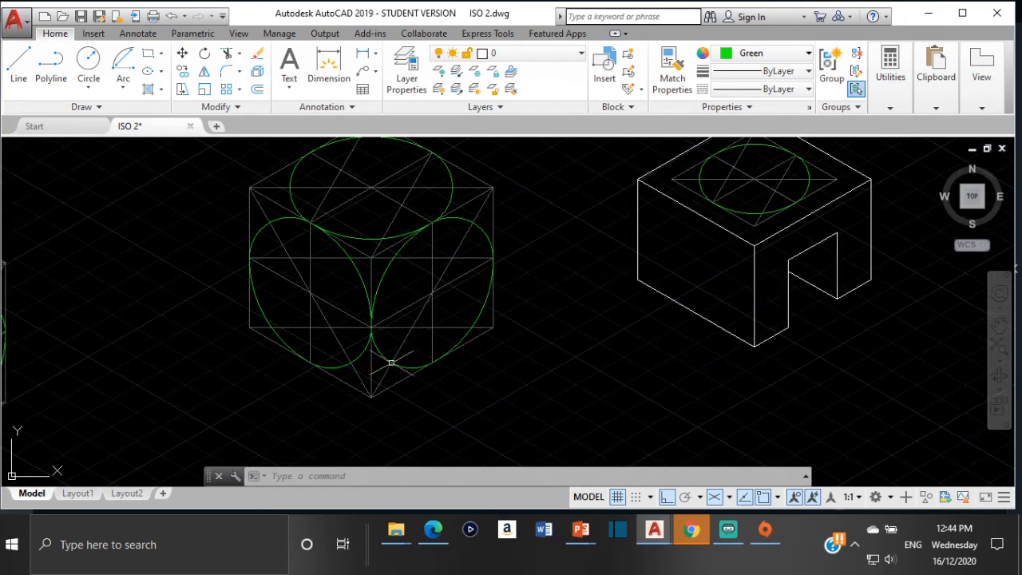
middle_click_drag(536, 296, 374, 428)
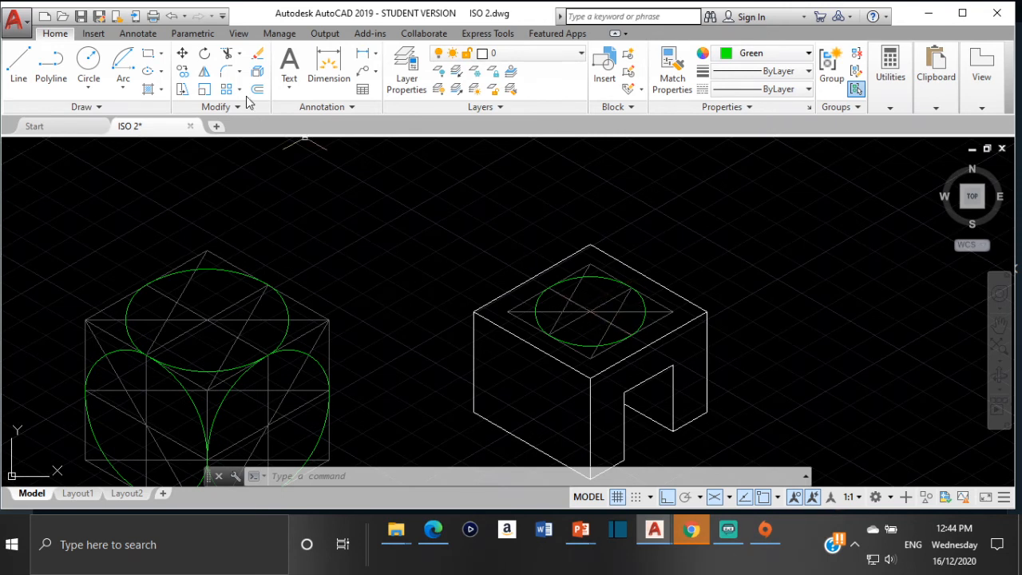
left_click(585, 345)
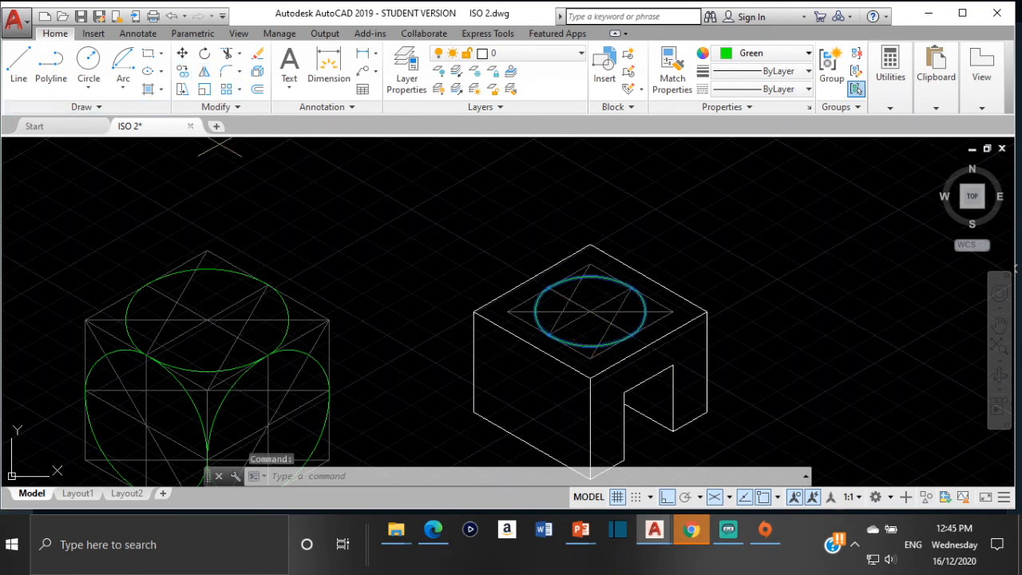
left_click(182, 72)
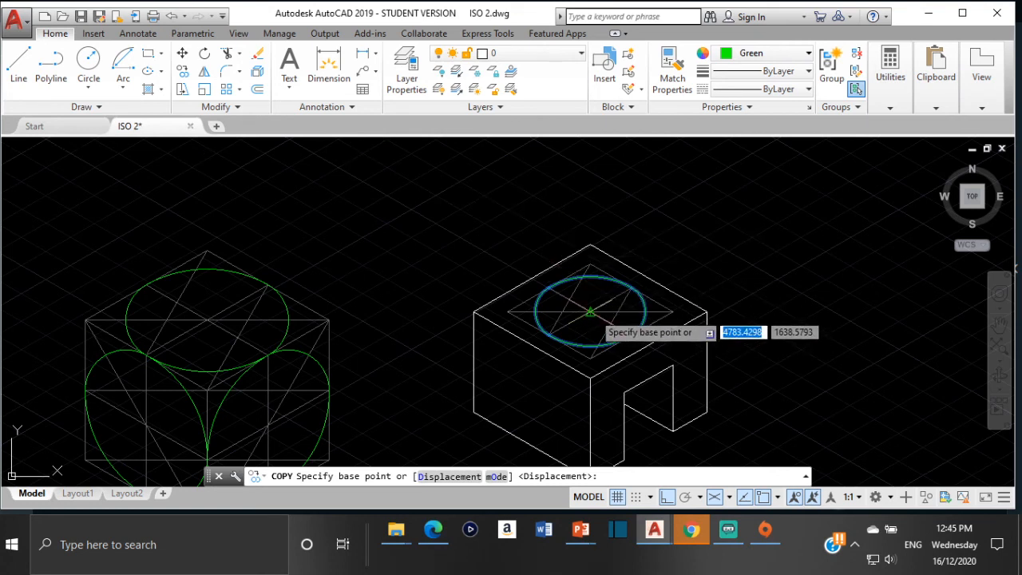
left_click(589, 311)
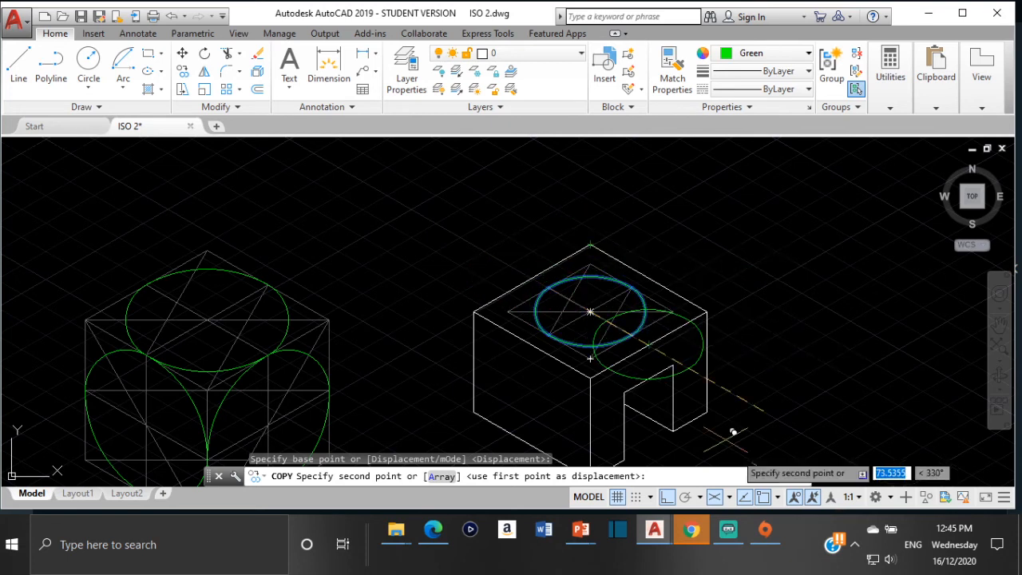
left_click(728, 498)
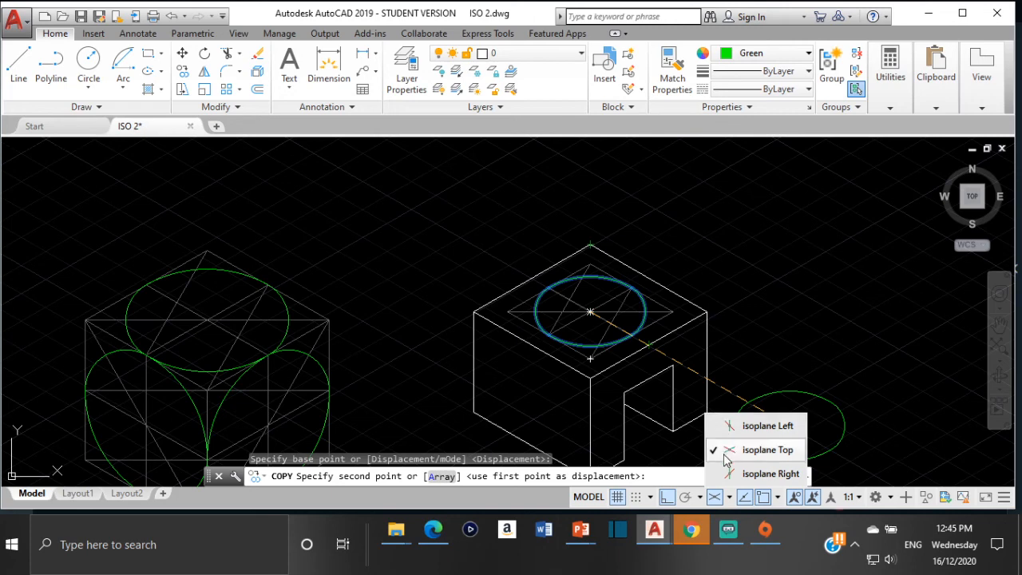
left_click(725, 426)
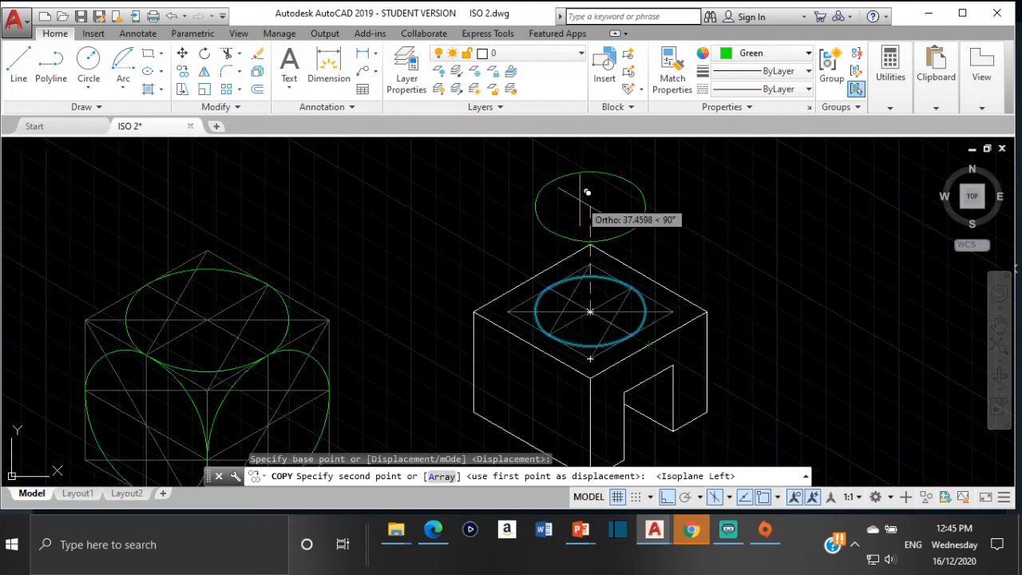
type("24")
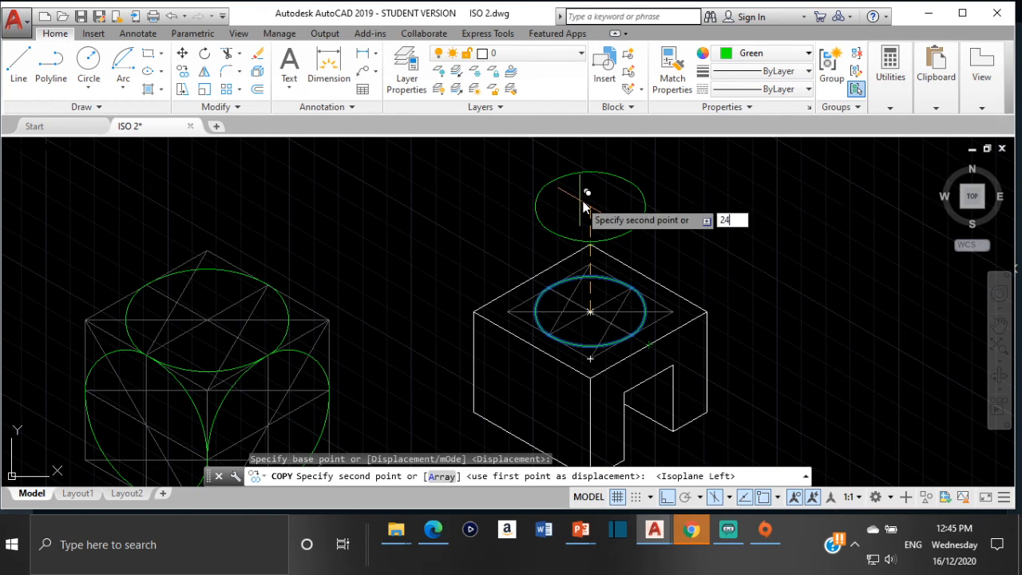
key("Return")
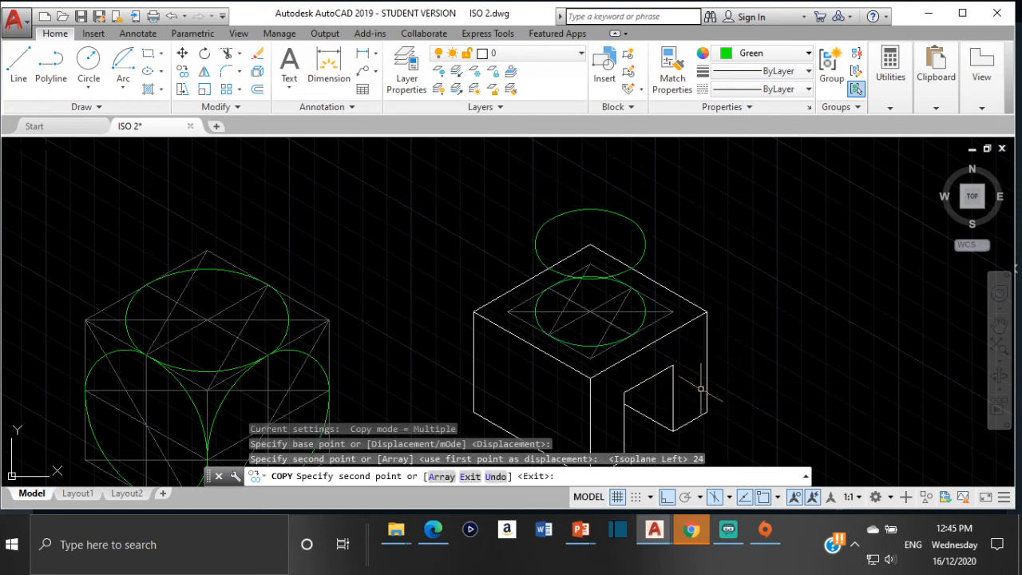
key("Escape")
Step: Examine the two isometric-circle reference cubes and compare them with the block and its raised circle
scroll(628, 311, "down", 2)
scroll(450, 370, "up", 5)
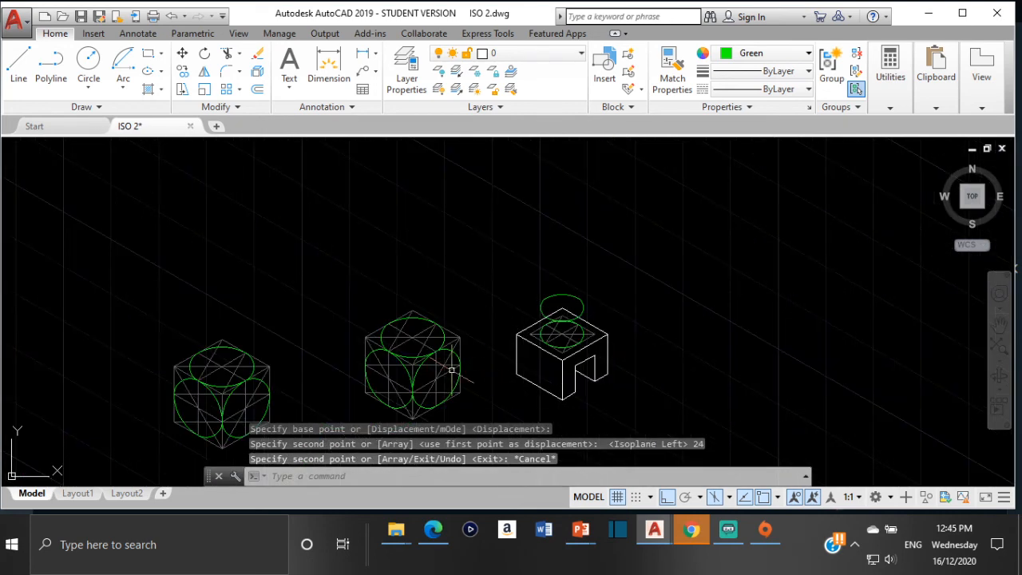
middle_click_drag(450, 369, 447, 319)
scroll(665, 304, "down", 4)
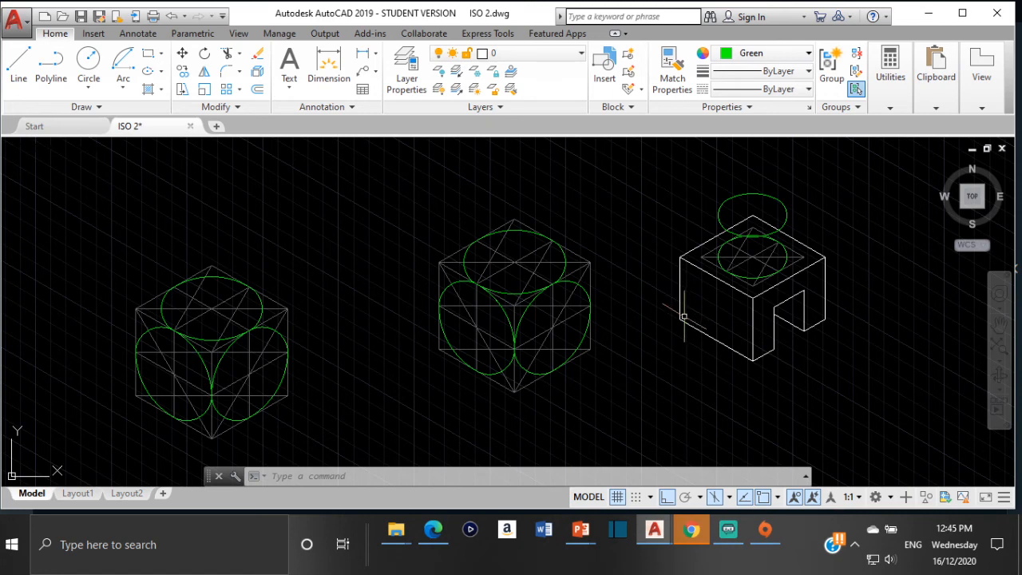
scroll(335, 344, "down", 2)
middle_click_drag(334, 345, 602, 270)
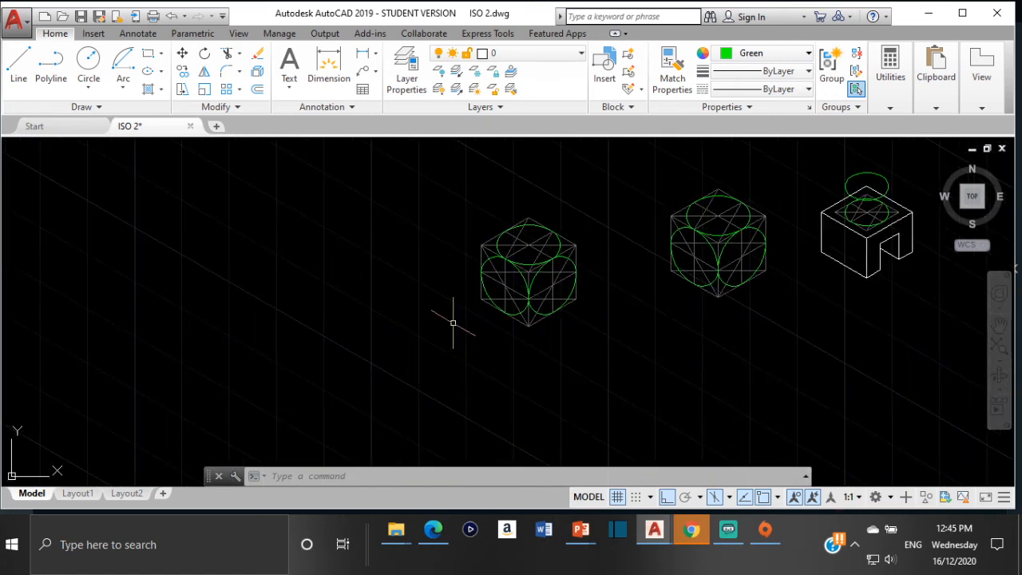
scroll(533, 261, "up", 4)
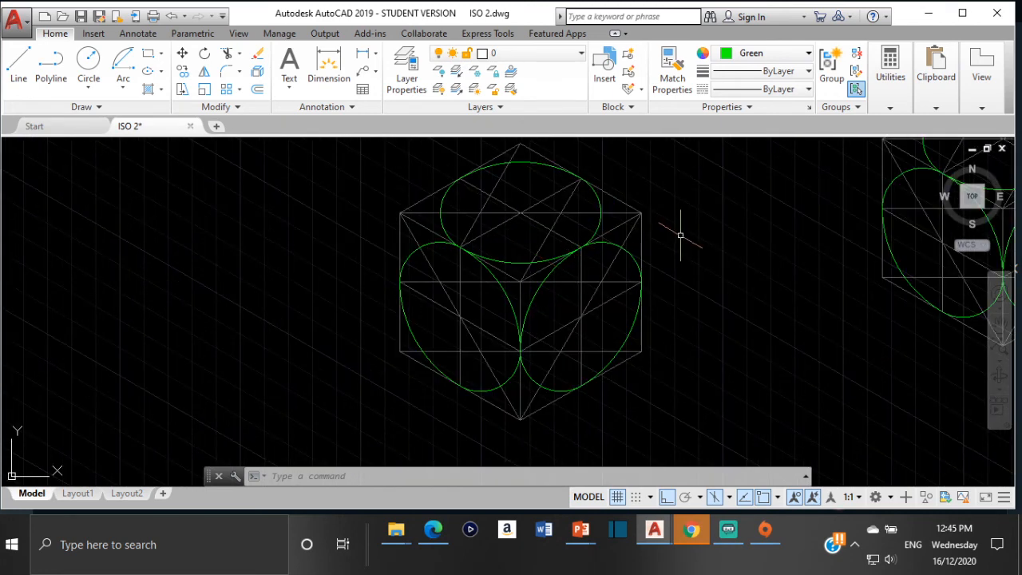
scroll(815, 256, "down", 2)
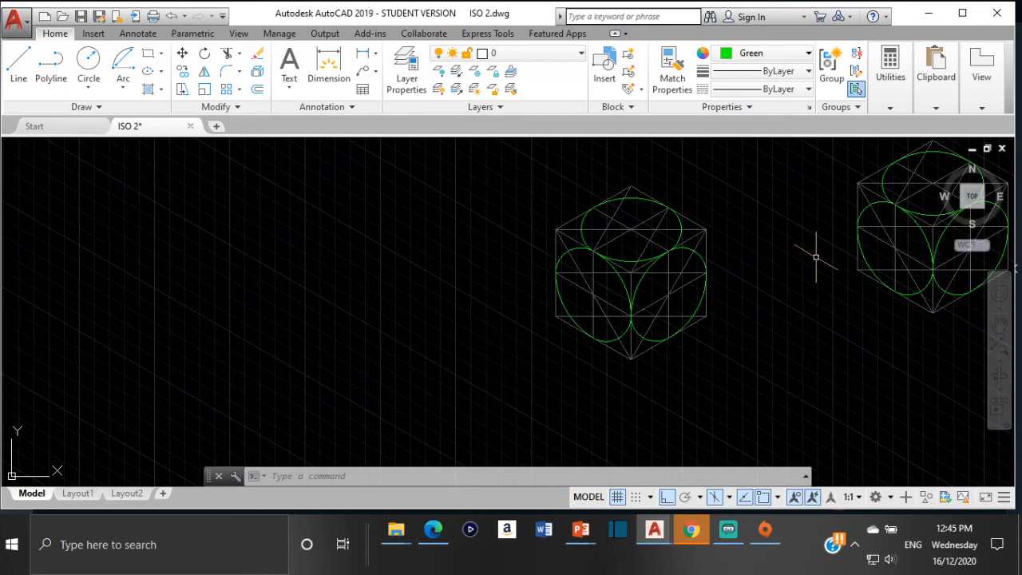
middle_click_drag(857, 247, 686, 290)
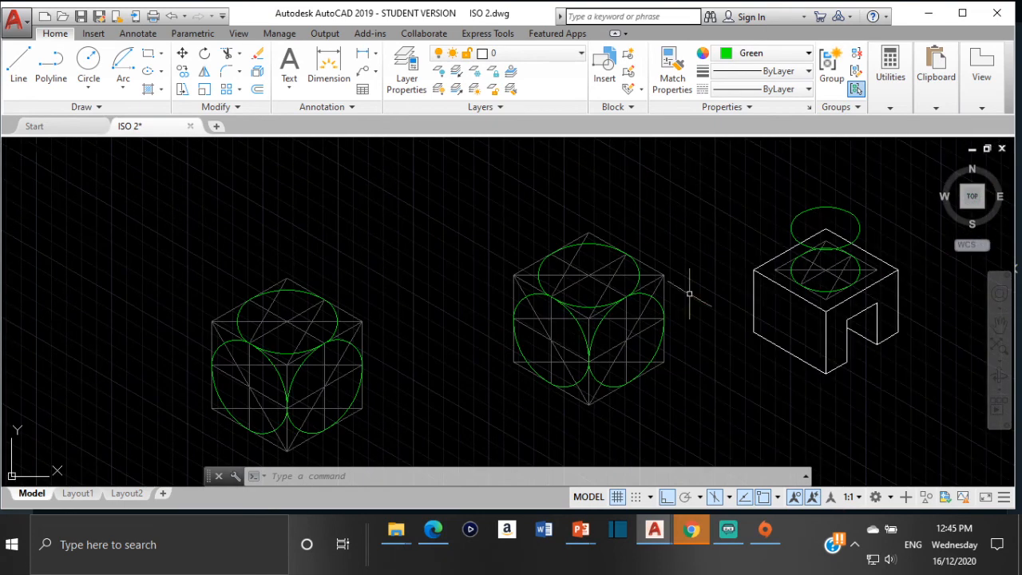
Step: Draw the cylinder's right vertical edge between the right extremes of the upper and lower isometric circles
scroll(814, 245, "up", 2)
middle_click_drag(814, 245, 604, 297)
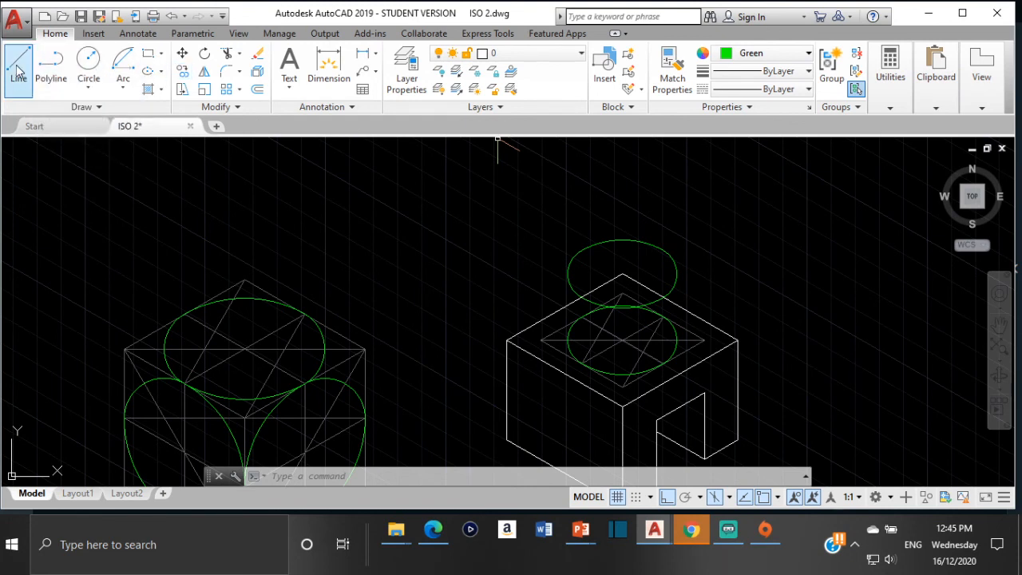
left_click(778, 497)
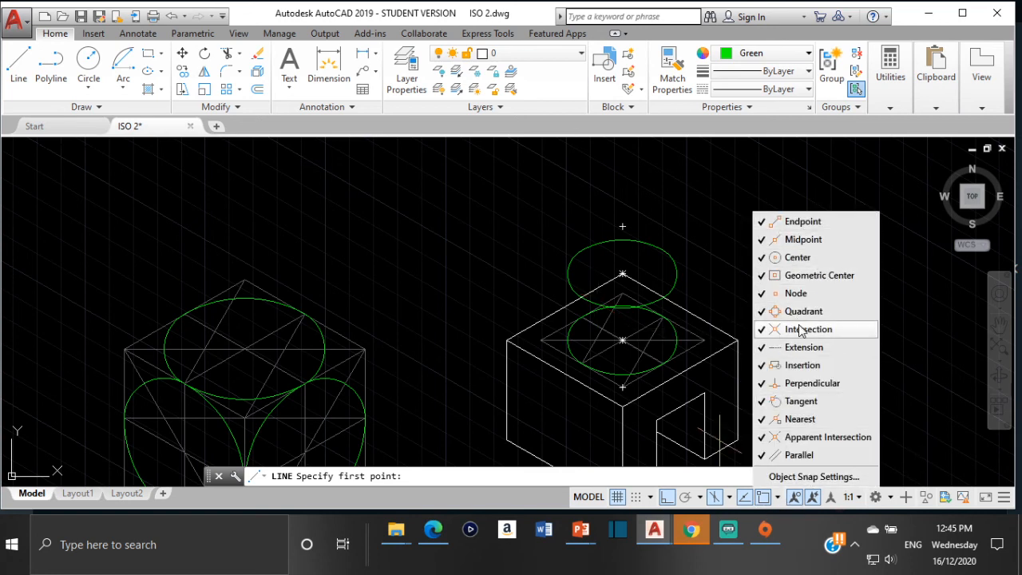
left_click(18, 66)
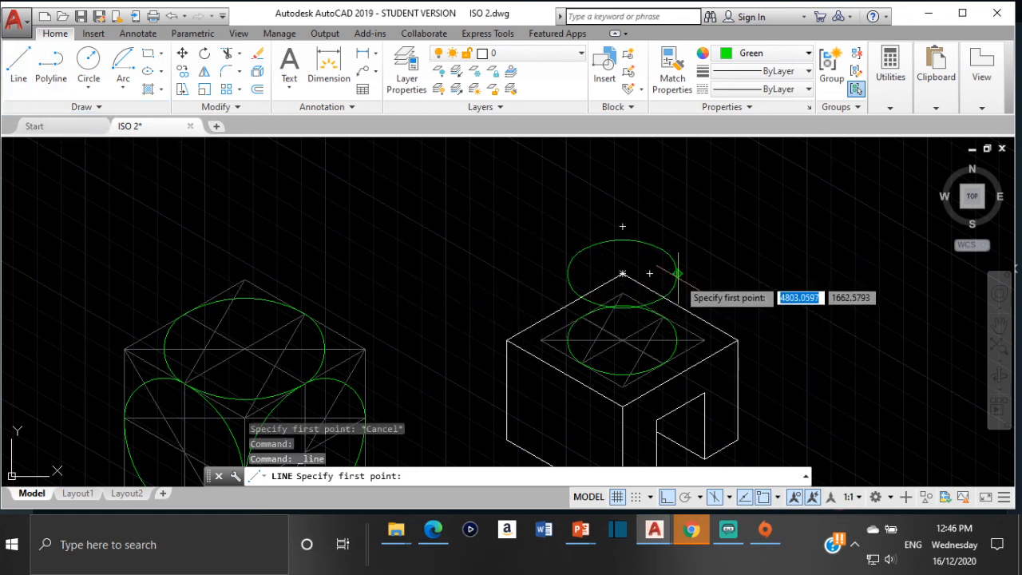
left_click(678, 273)
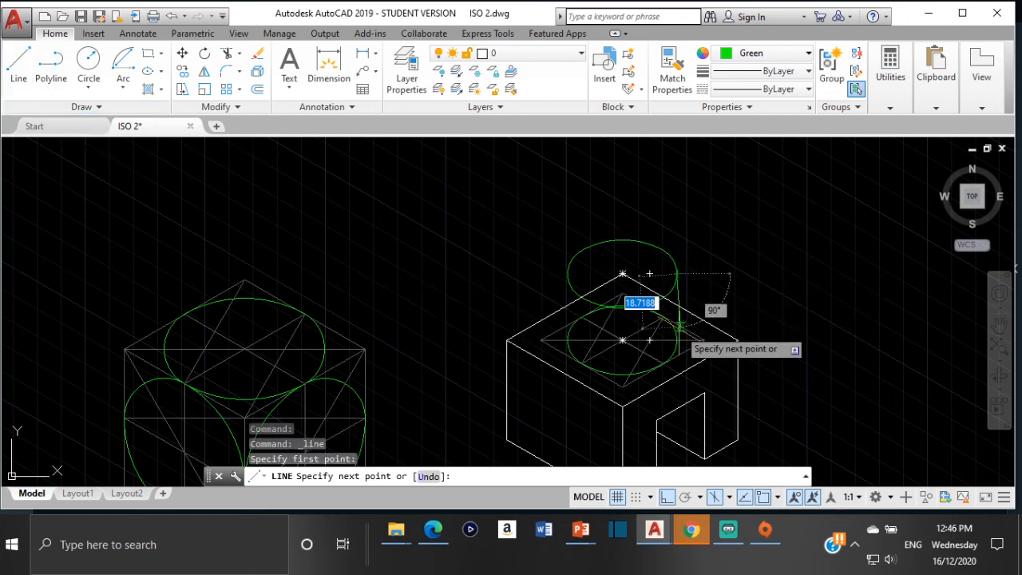
left_click(677, 341)
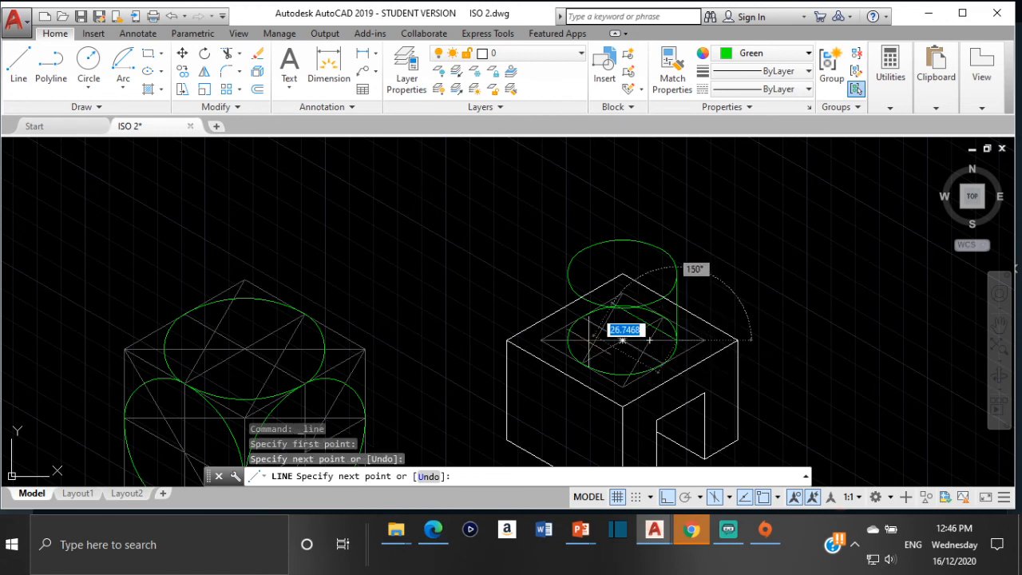
key("Return")
Step: Draw the cylinder's left vertical edge from the upper circle's left extreme down to the lower circle's left extreme
key("Return")
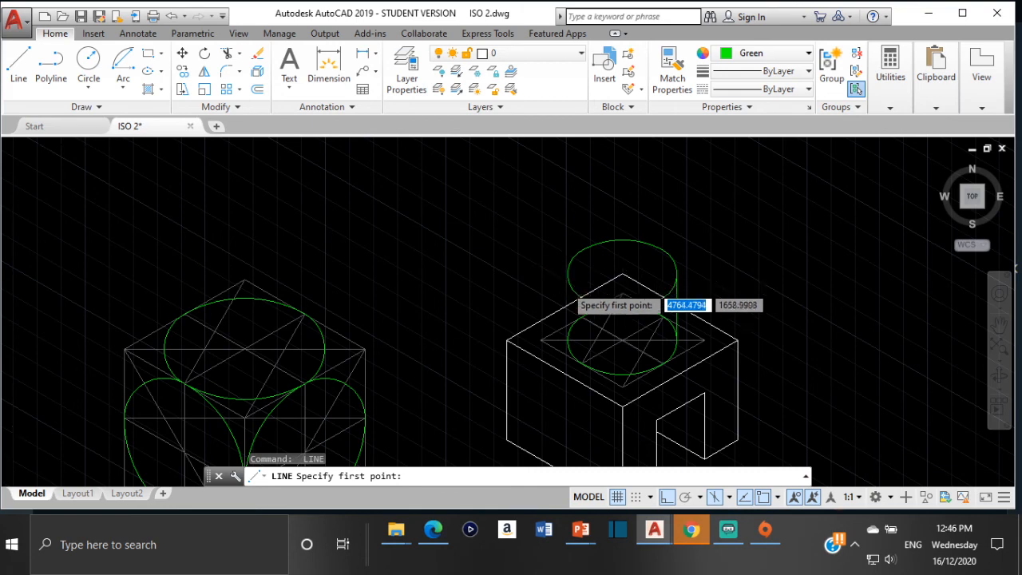
scroll(566, 275, "up", 5)
left_click(574, 238)
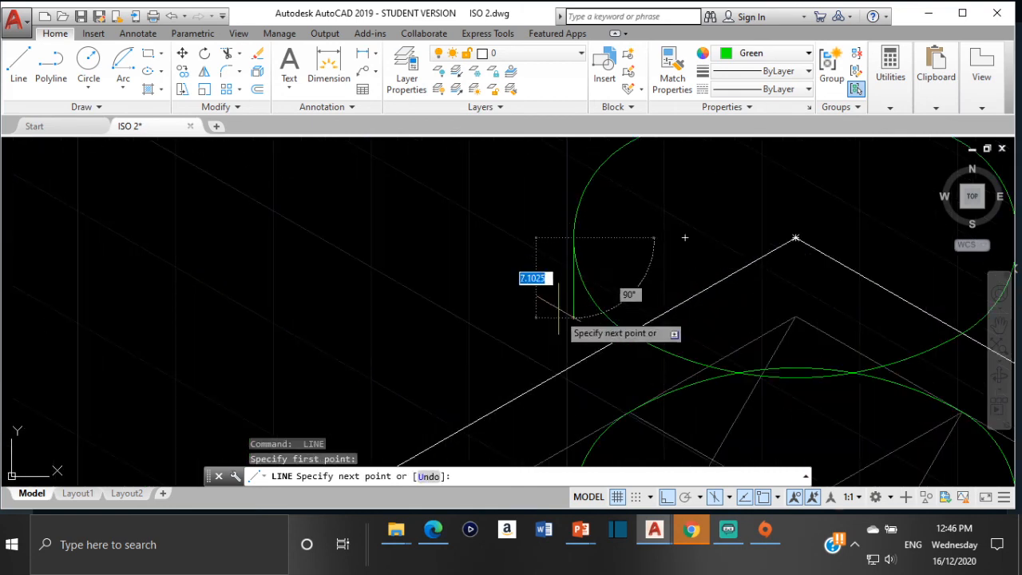
scroll(562, 323, "down", 3)
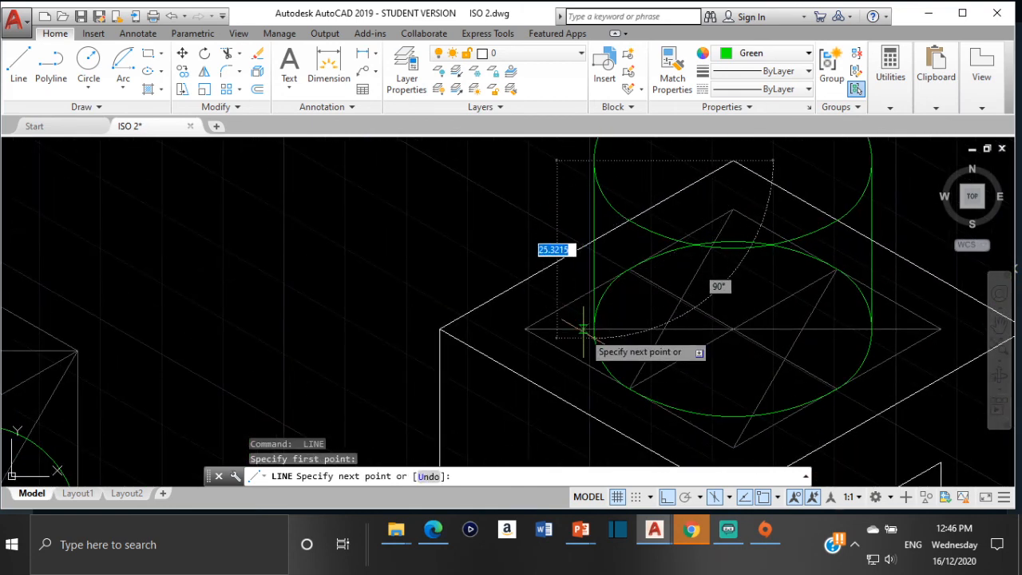
scroll(586, 341, "up", 3)
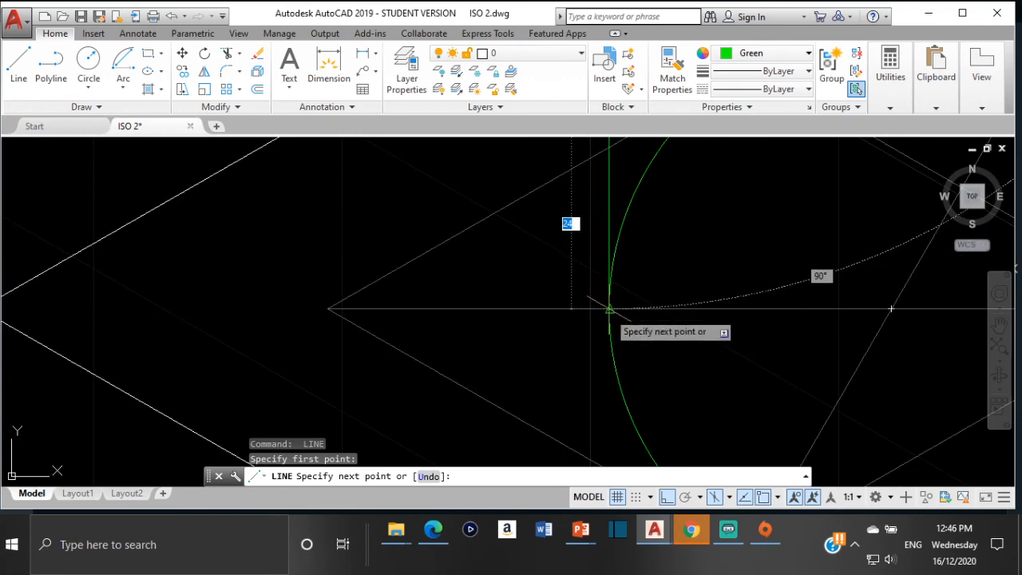
scroll(609, 308, "down", 5)
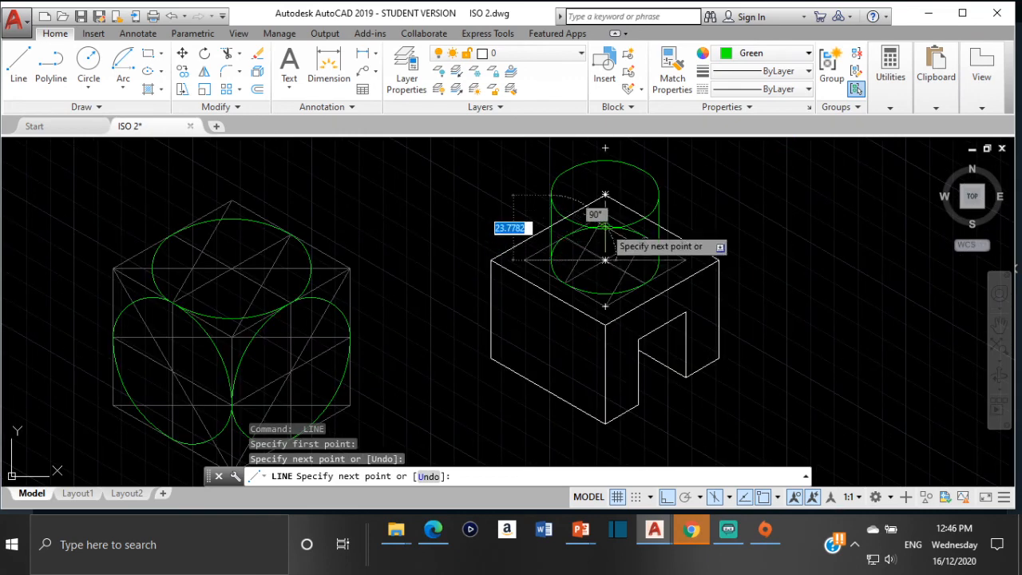
key("Escape")
scroll(582, 263, "down", 2)
scroll(588, 268, "up", 2)
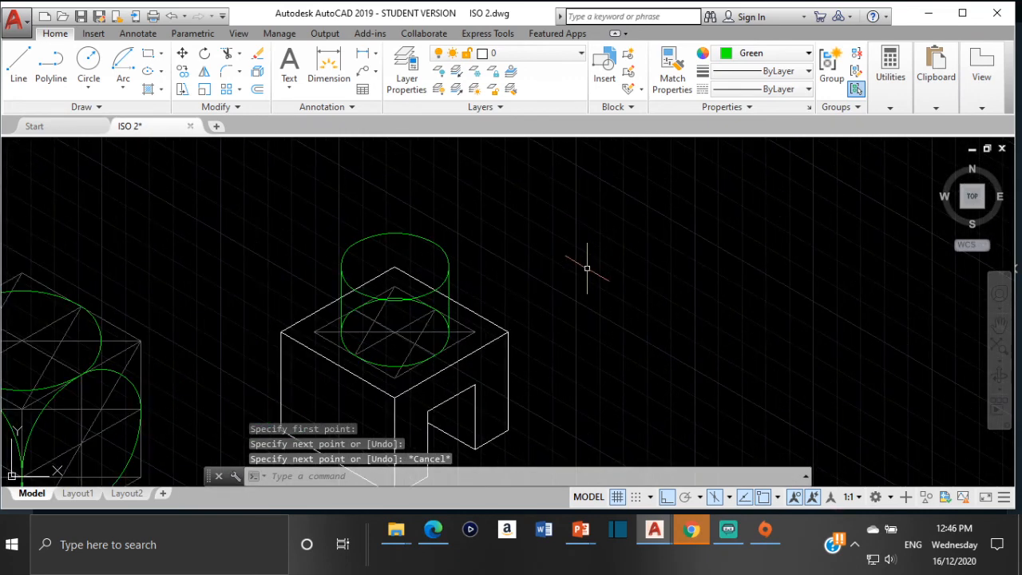
Step: Trim away the hidden back portion of the lower isometric circle between the cylinder's two vertical edges
scroll(587, 269, "down", 2)
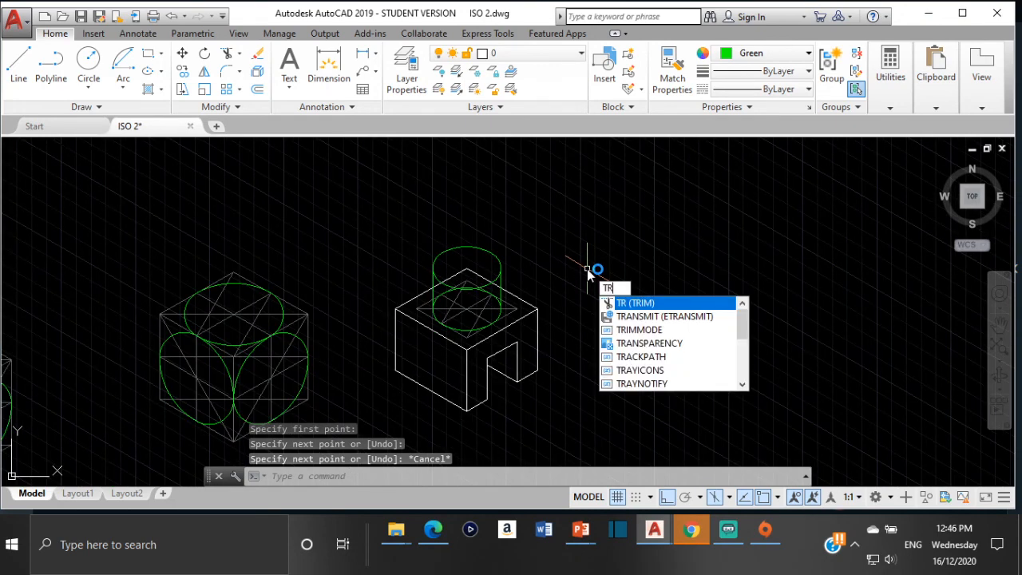
key("Return")
key("Return")
scroll(462, 302, "up", 2)
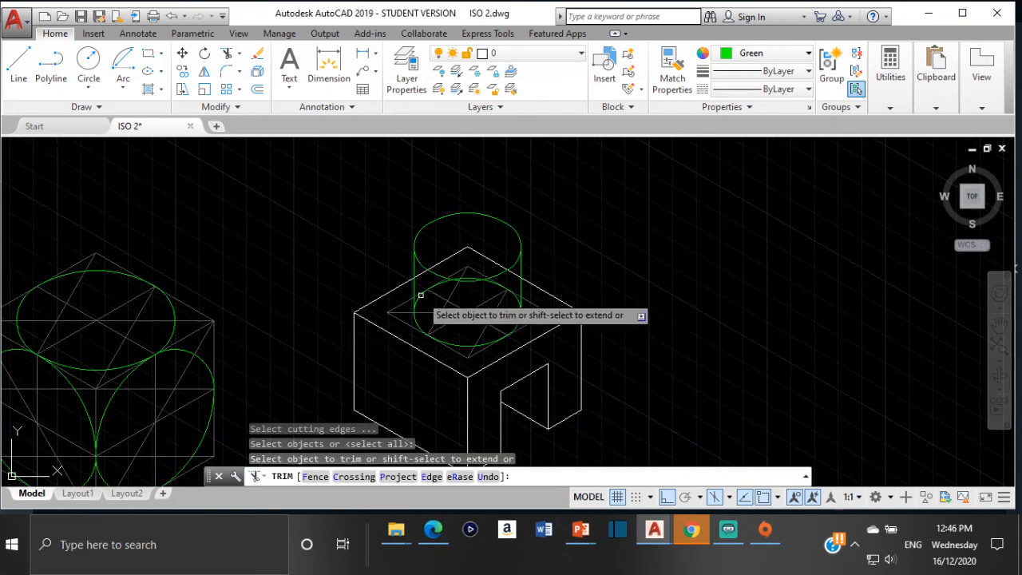
scroll(419, 296, "up", 2)
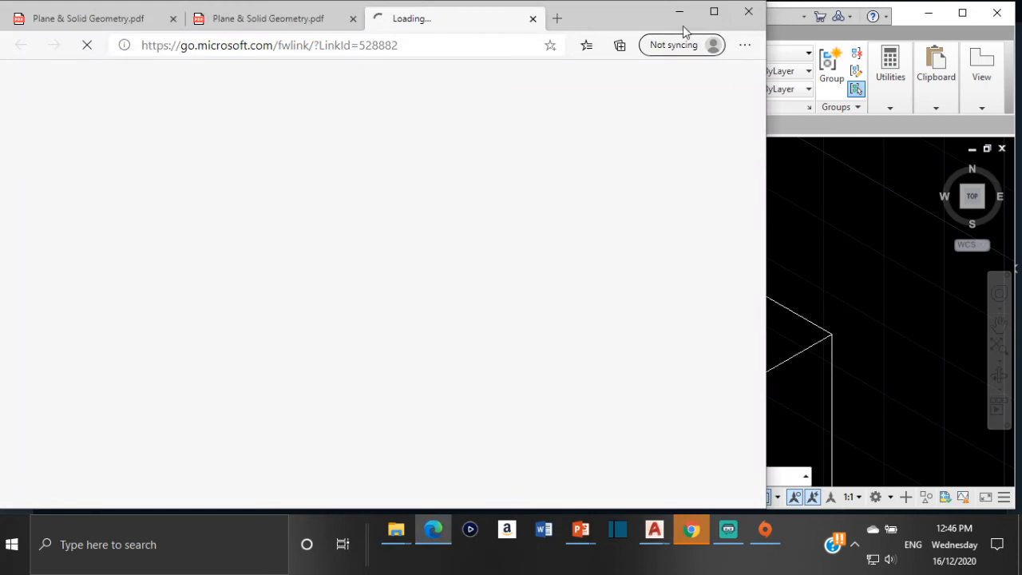
left_click(678, 11)
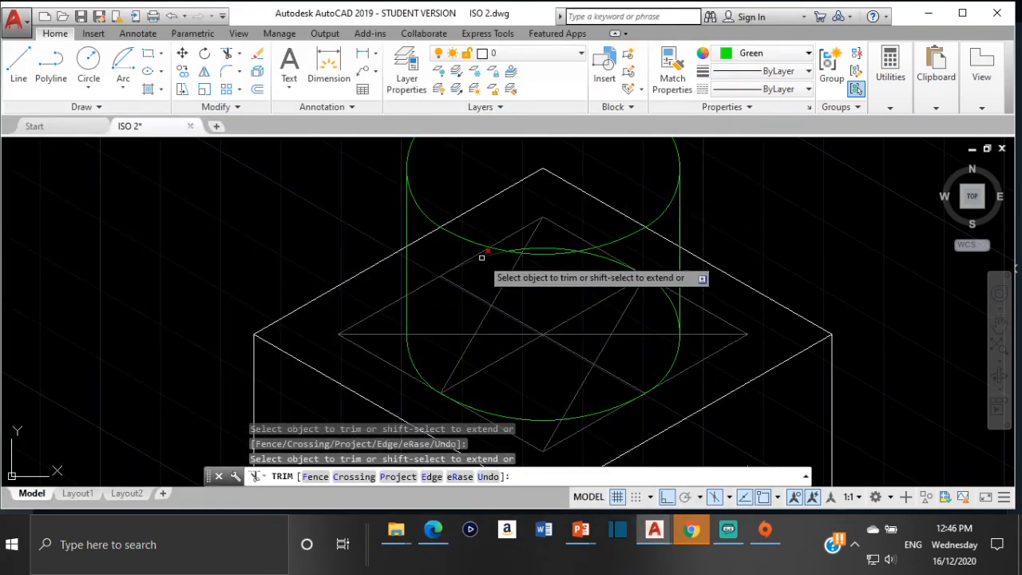
scroll(513, 249, "up", 4)
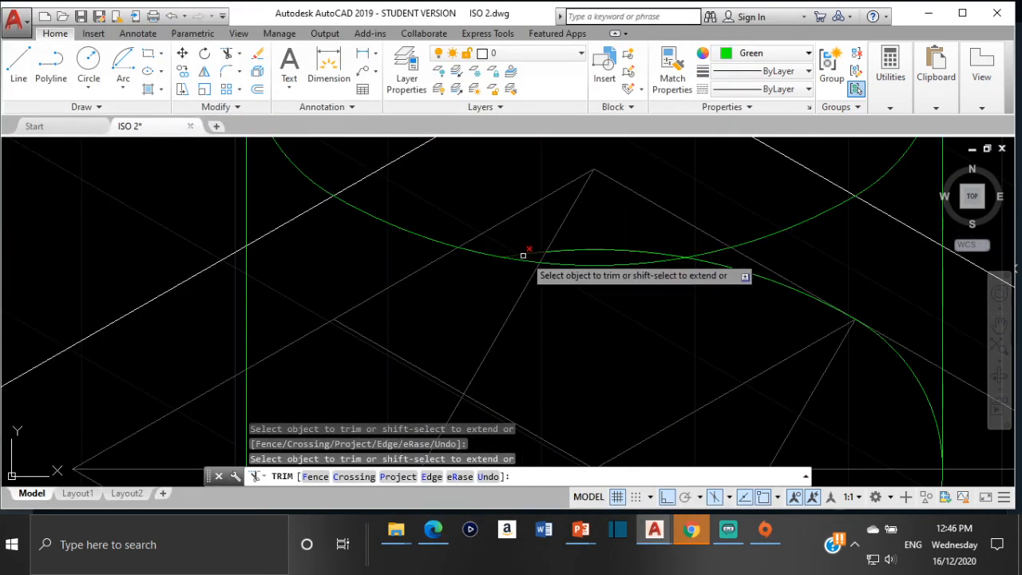
left_click(567, 245)
left_click(570, 250)
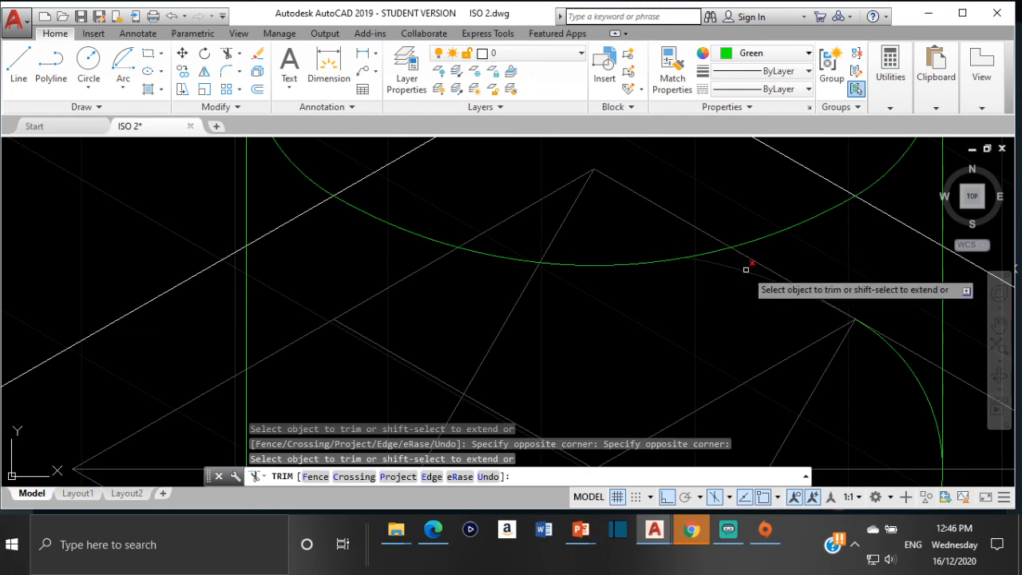
left_click(745, 269)
left_click(751, 269)
left_click(757, 305)
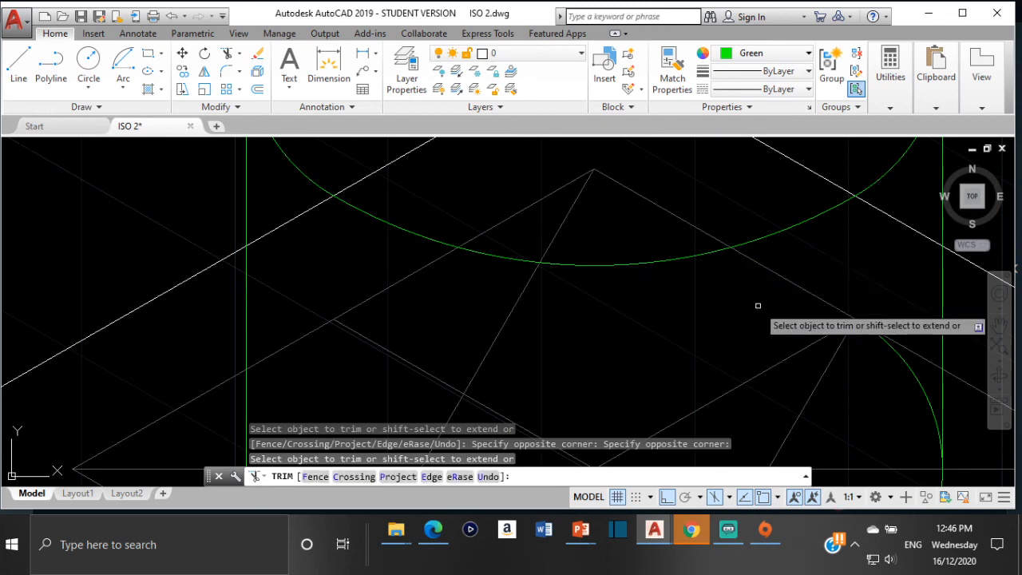
Step: Trim the block's two rear top edges where they pass behind the cylinder
scroll(757, 305, "down", 2)
scroll(752, 256, "down", 3)
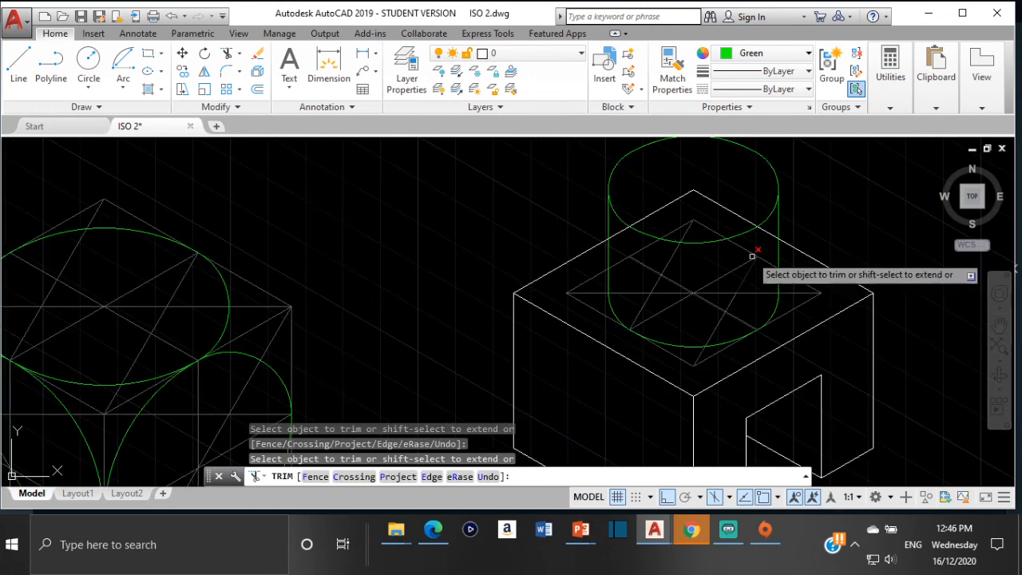
scroll(702, 295, "up", 4)
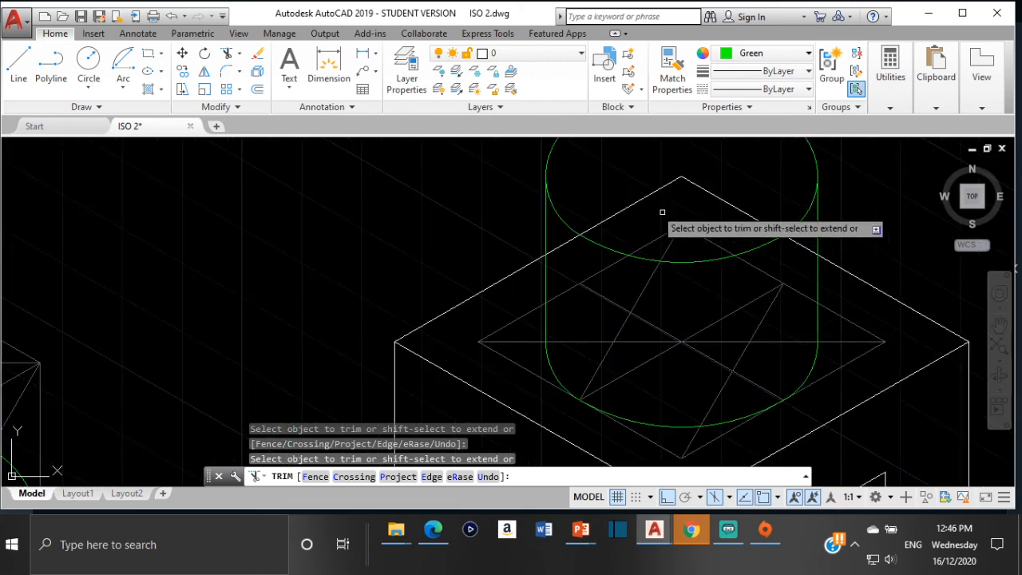
left_click(621, 206)
left_click(696, 185)
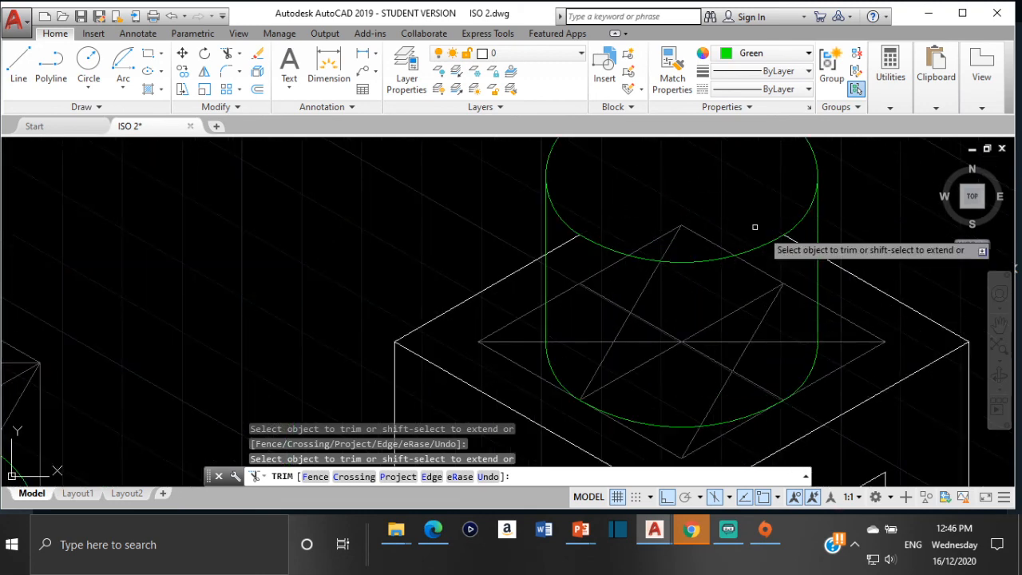
left_click(799, 239)
left_click(564, 244)
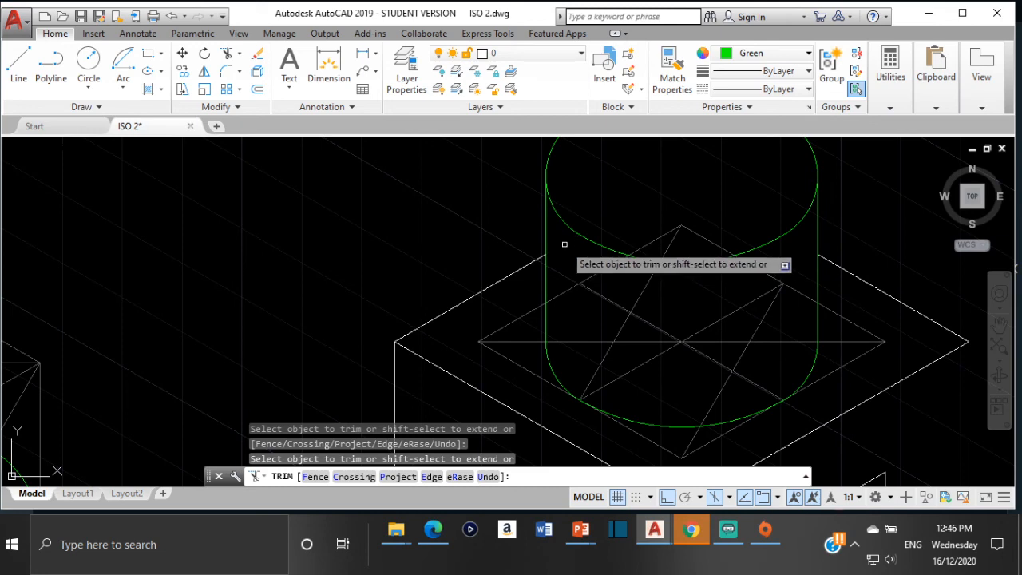
scroll(579, 291, "down", 4)
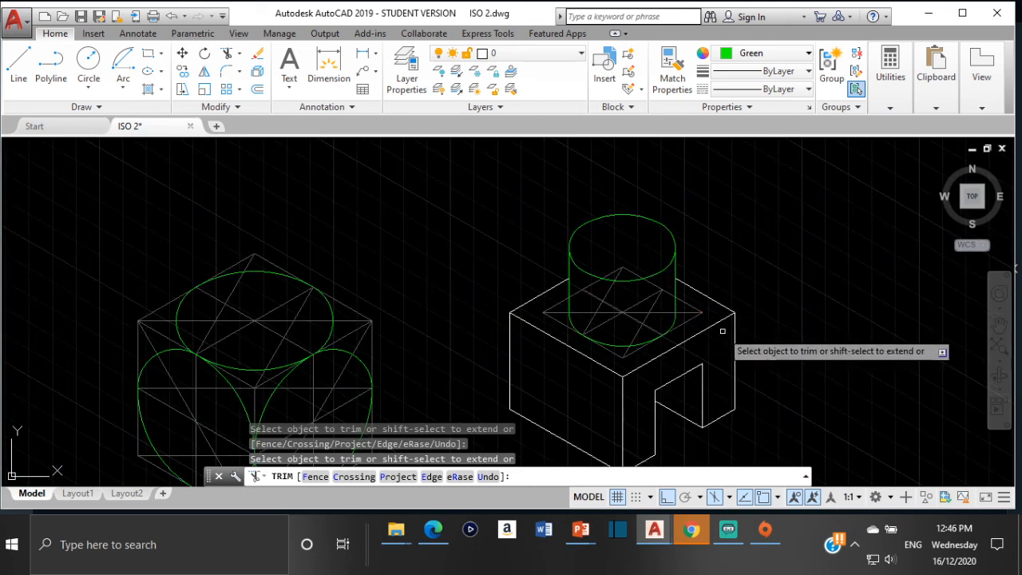
key("Escape")
Step: Change the colour of the cylinder's upper ellipse, lower arc and both vertical edges to white (255,255,255)
left_click(582, 273)
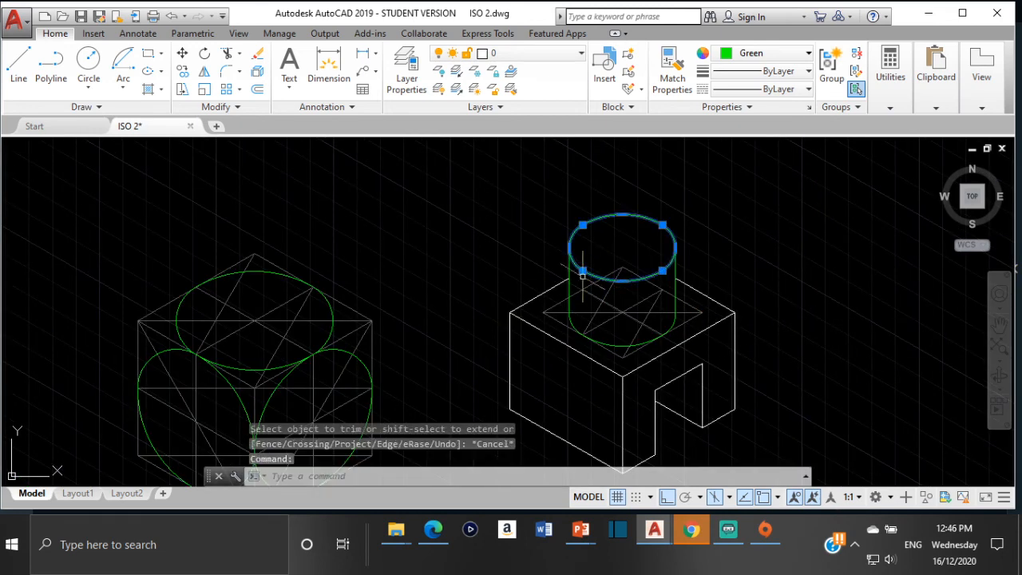
left_click(568, 285)
scroll(590, 346, "up", 2)
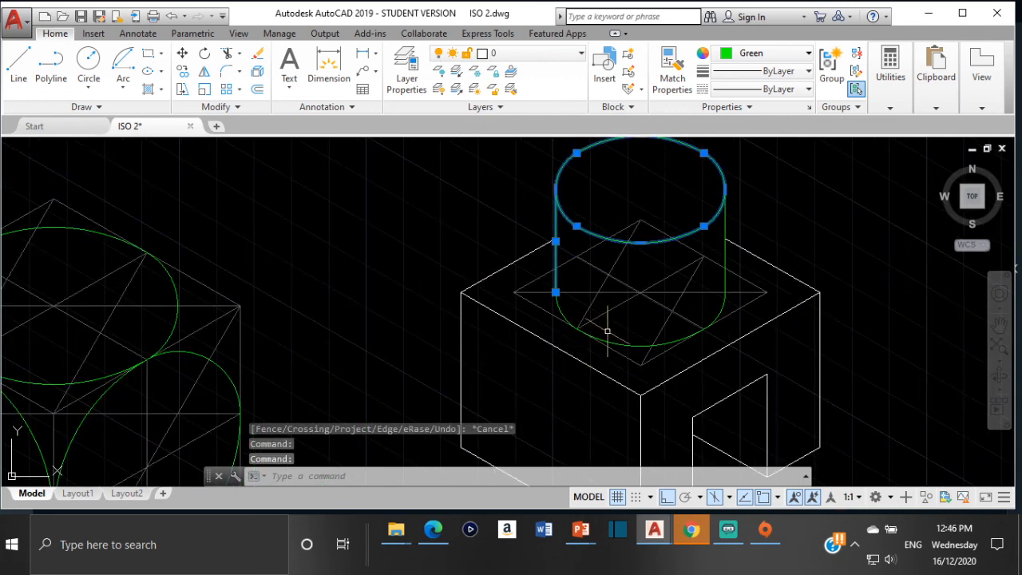
left_click(614, 340)
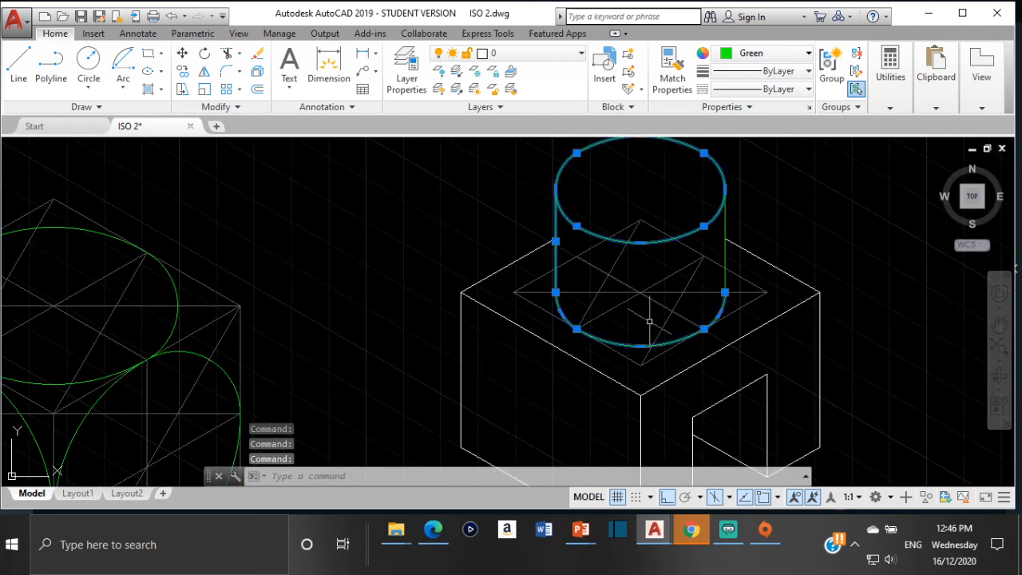
left_click(724, 249)
left_click(769, 53)
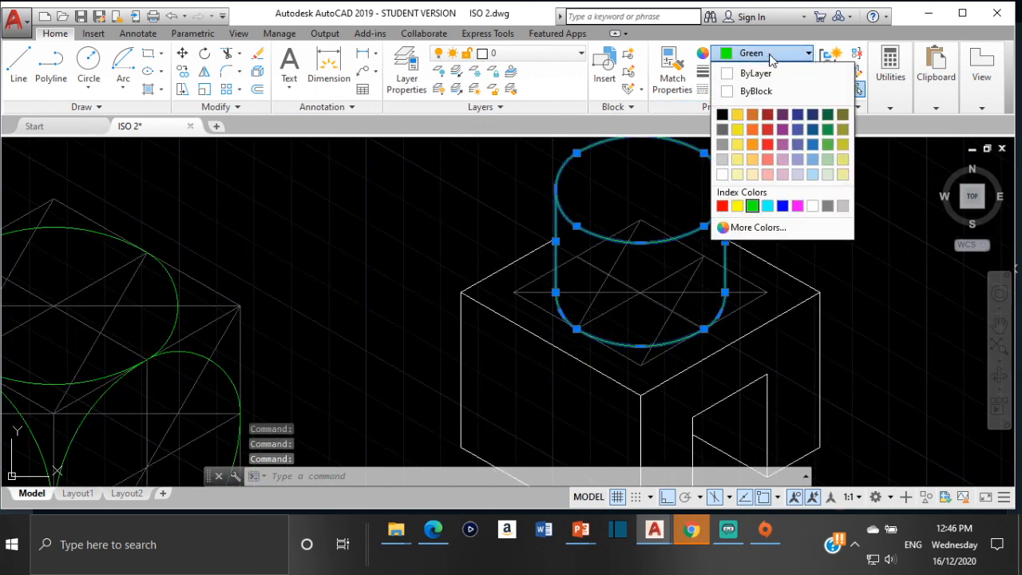
left_click(722, 174)
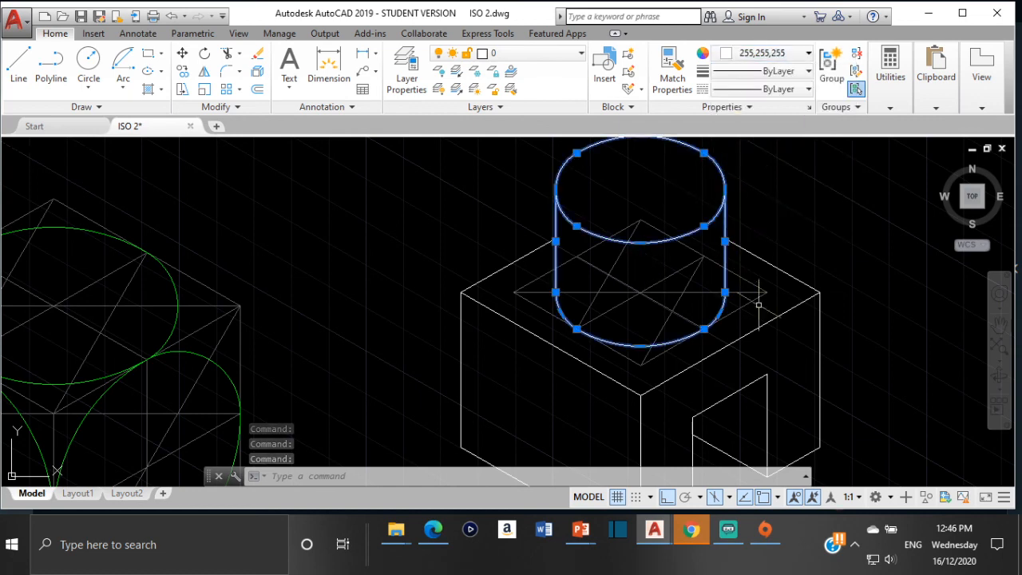
key("Escape")
Step: Move all grey construction lines of the rhombus on the block's top face to the Defpoints layer
scroll(765, 331, "down", 2)
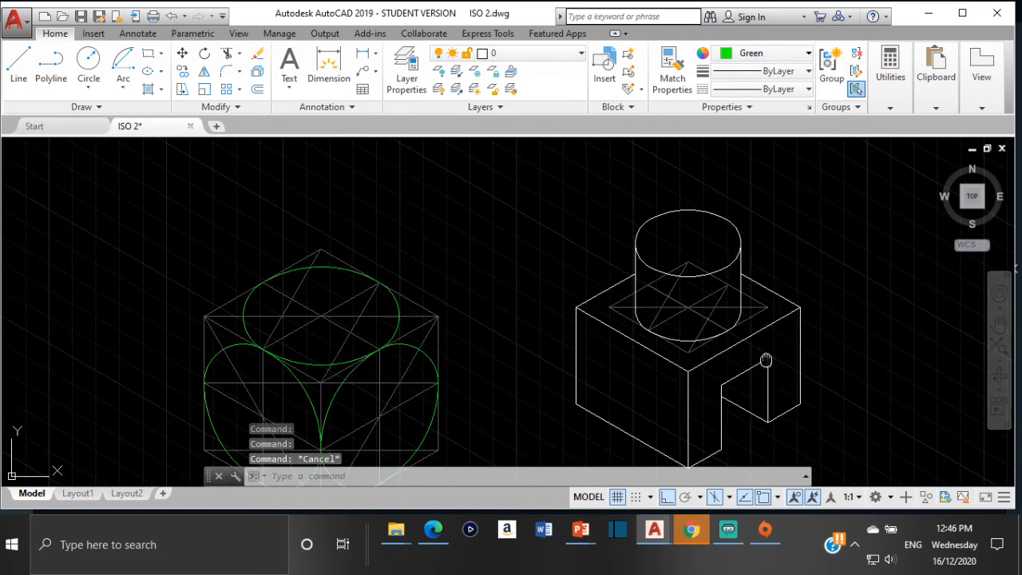
middle_click_drag(765, 360, 751, 344)
scroll(741, 363, "up", 2)
scroll(734, 354, "down", 4)
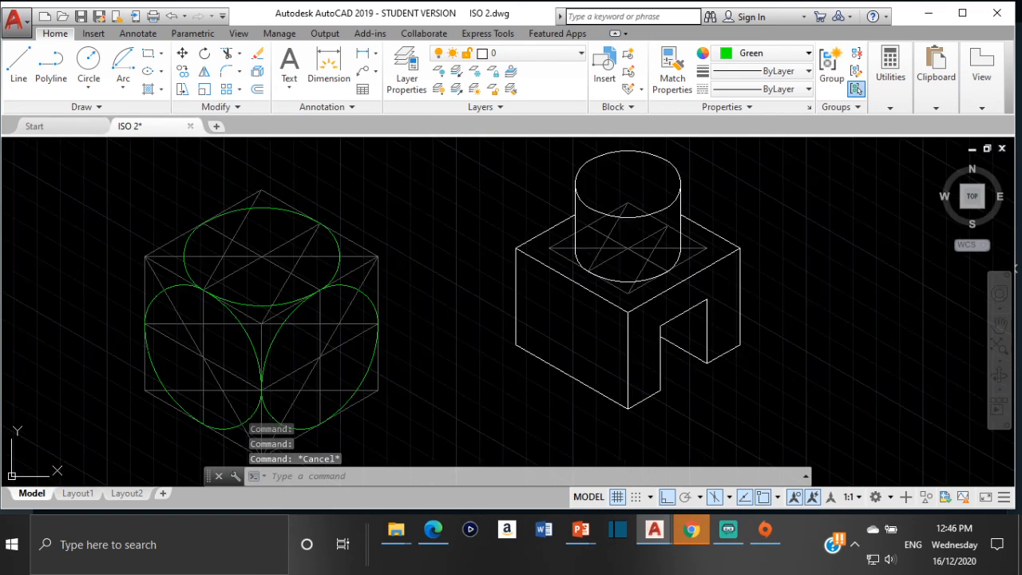
scroll(690, 306, "up", 2)
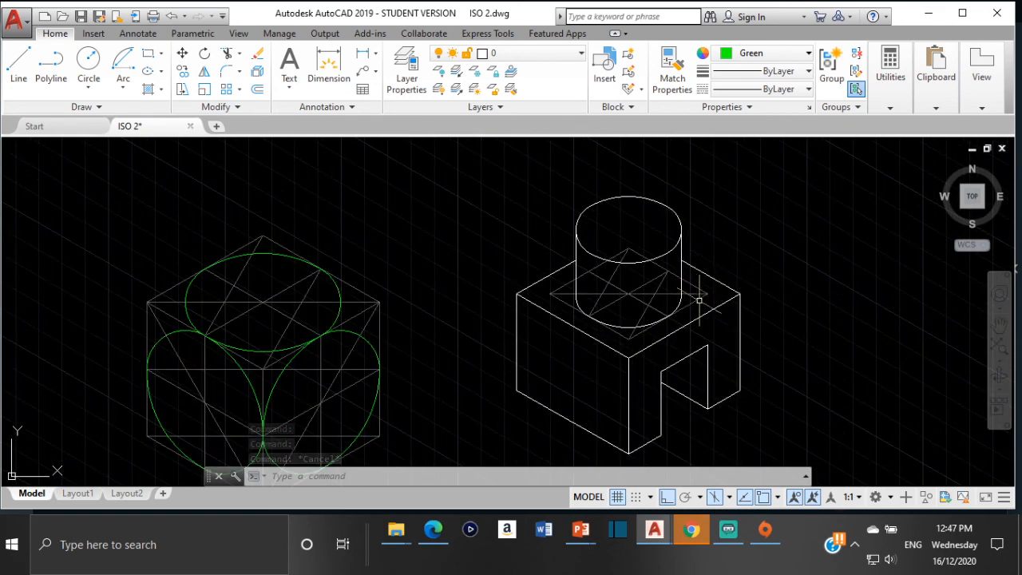
scroll(700, 292, "up", 3)
left_click(693, 296)
left_click(696, 288)
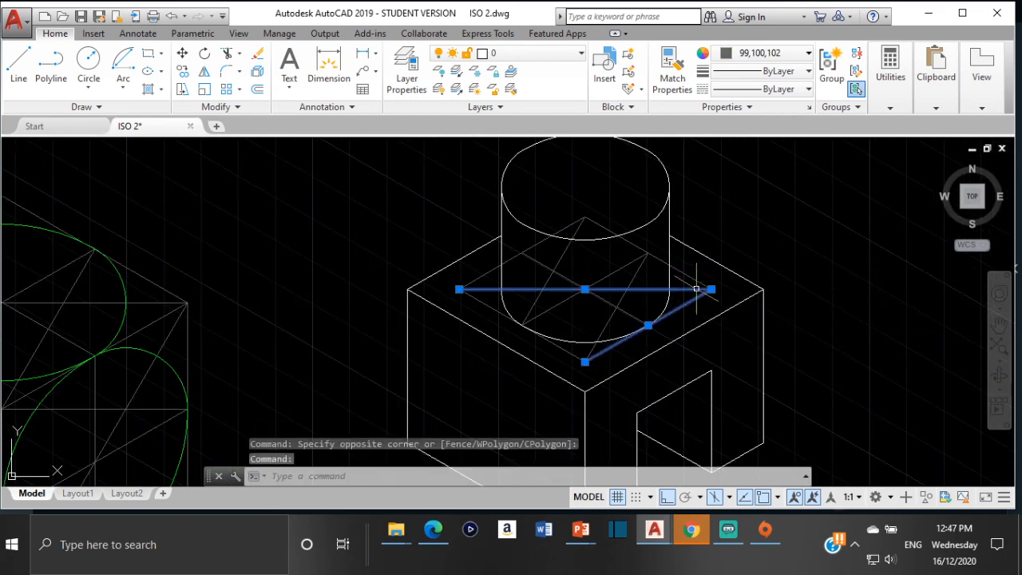
left_click(615, 317)
left_click(629, 312)
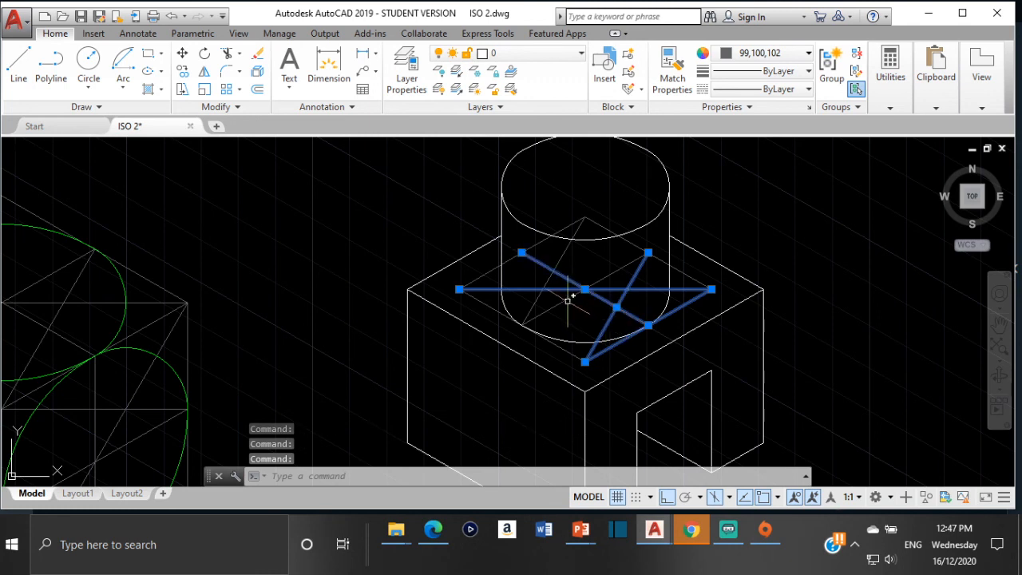
left_click(567, 300)
left_click(541, 293)
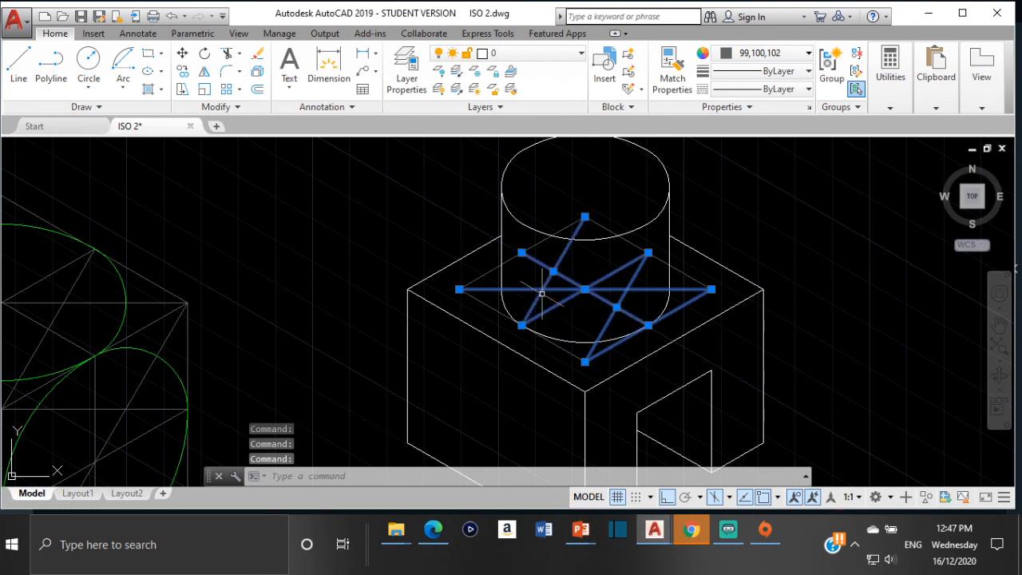
left_click(484, 277)
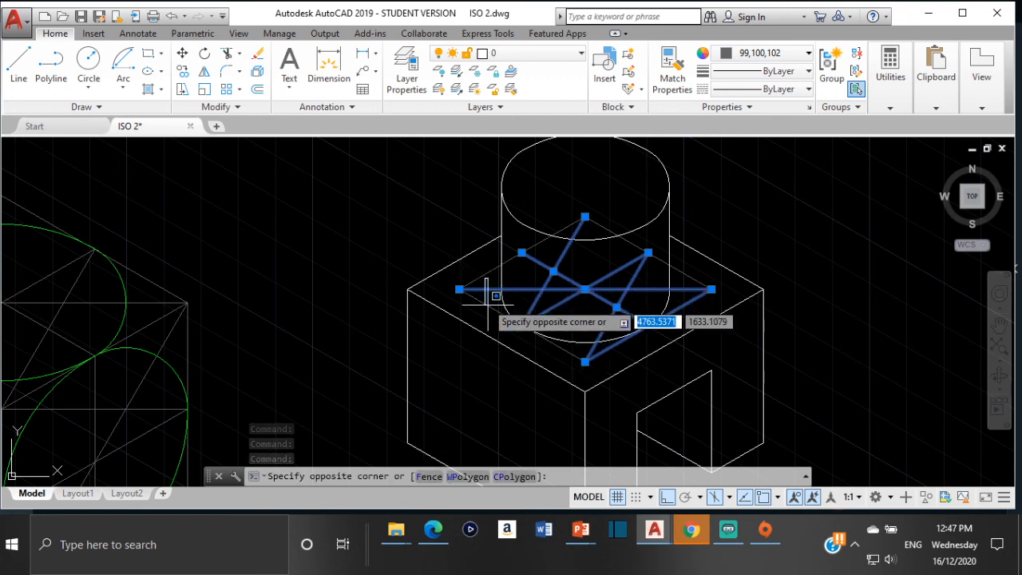
left_click(463, 259)
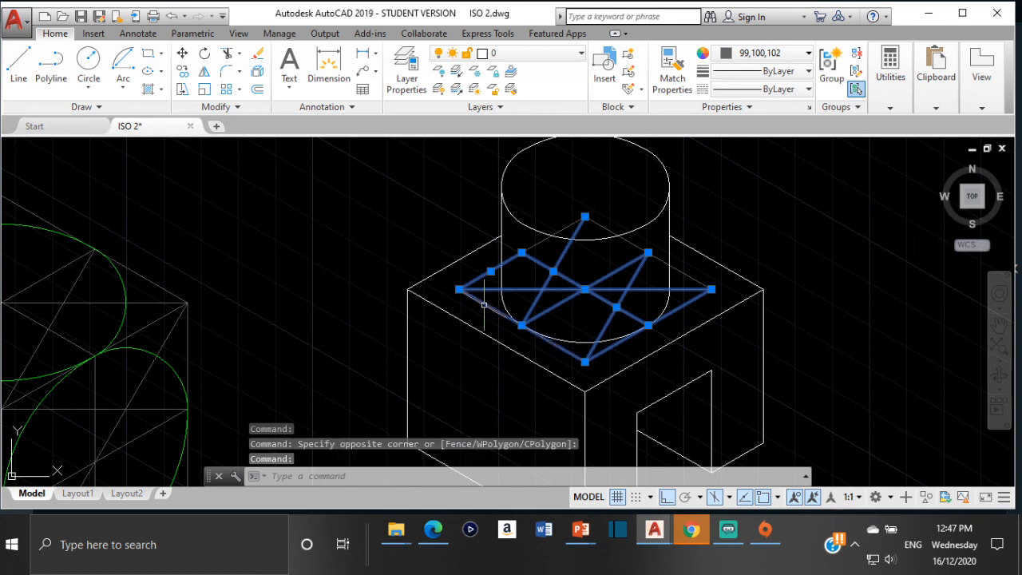
left_click(539, 241)
left_click(633, 242)
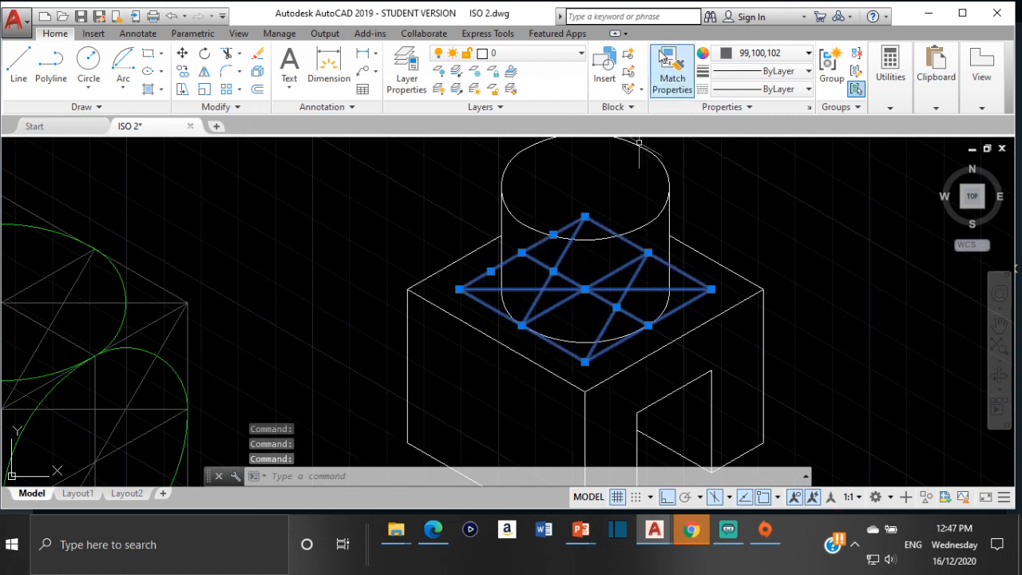
left_click(551, 52)
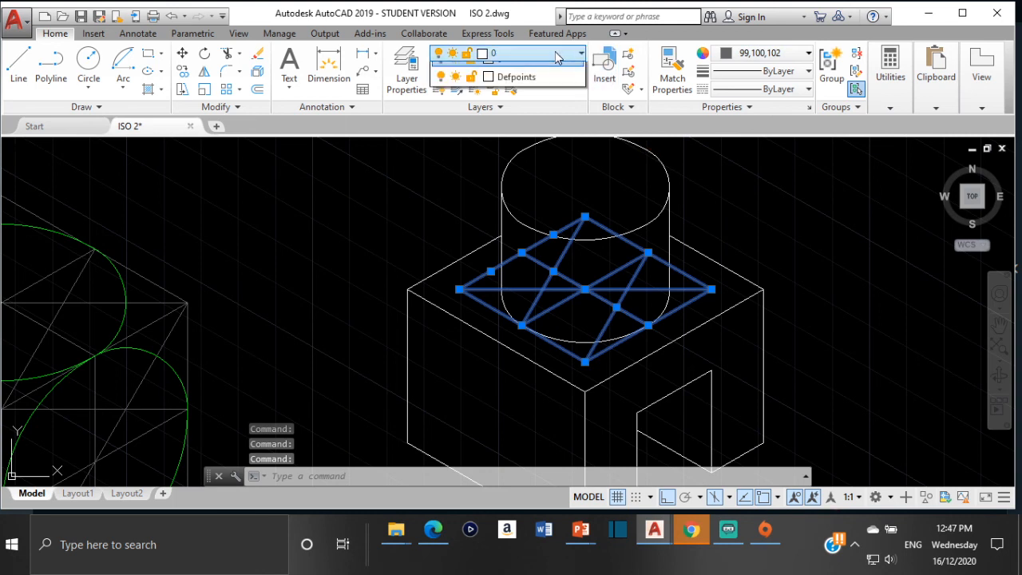
left_click(527, 89)
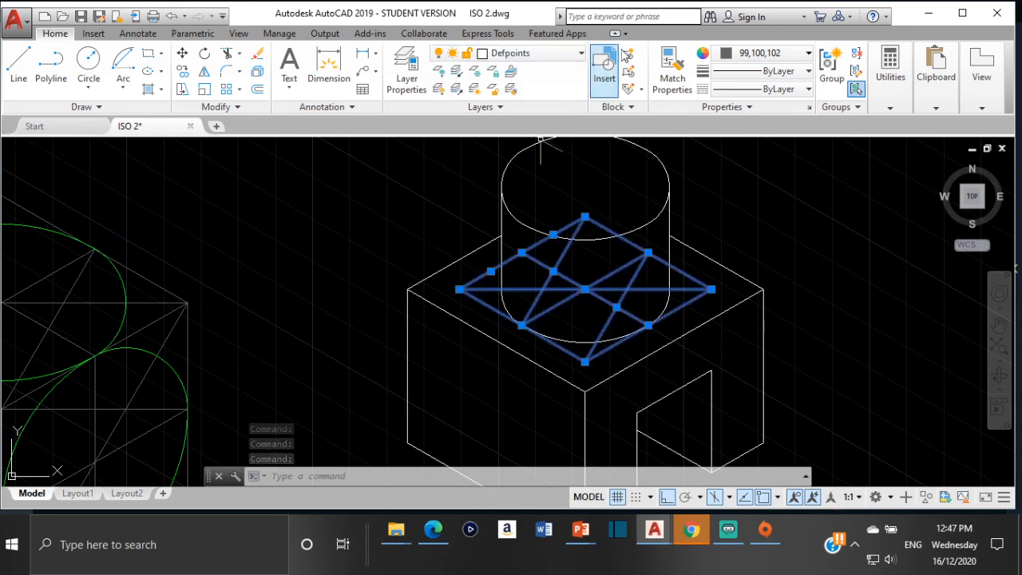
key("Escape")
left_click(548, 55)
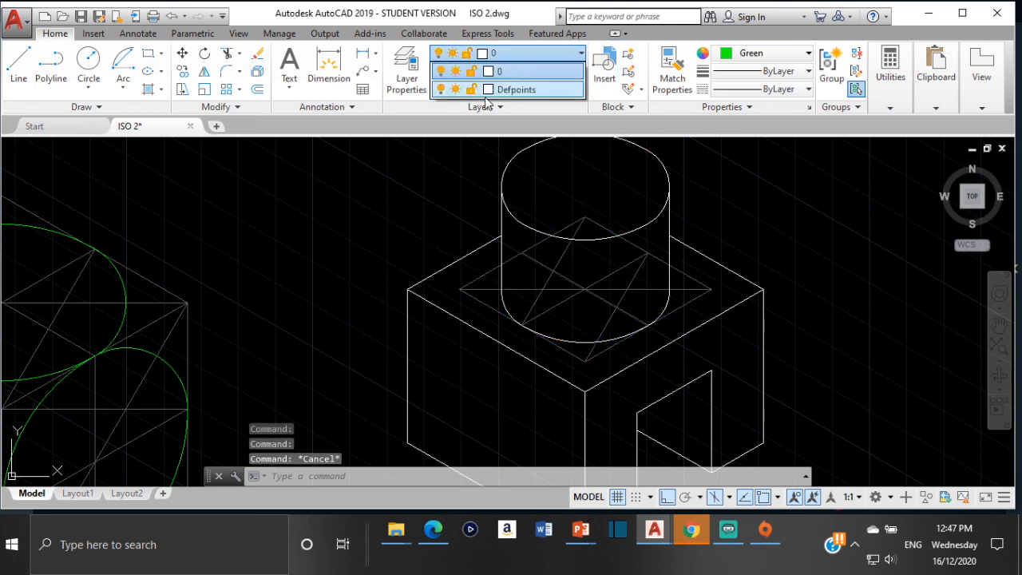
left_click(448, 89)
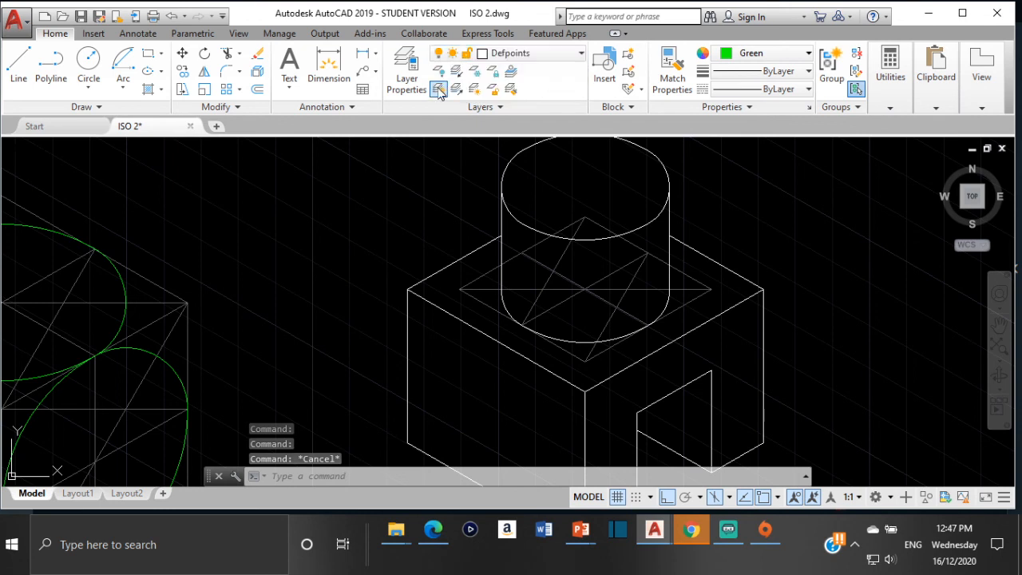
left_click(549, 56)
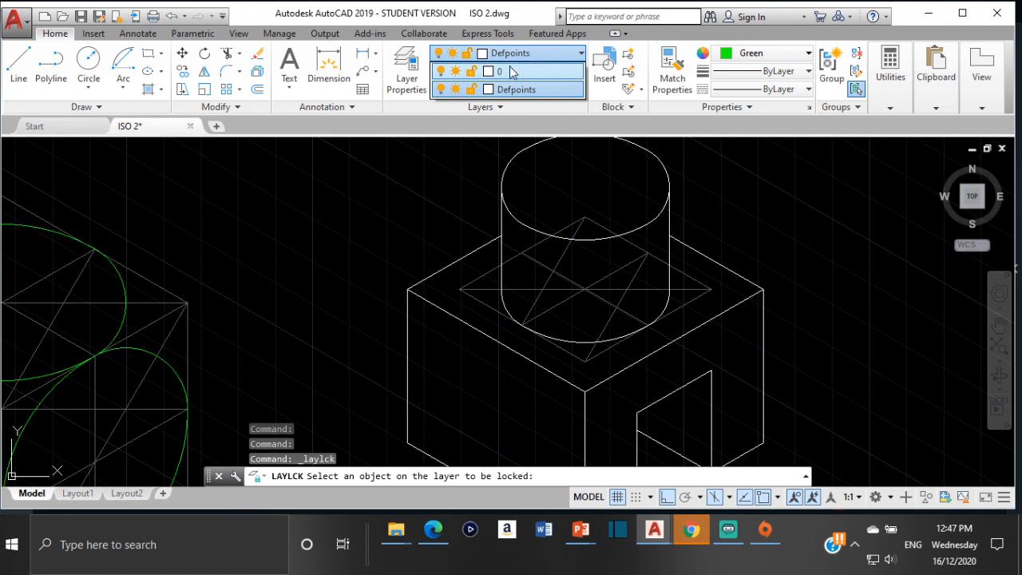
left_click(503, 71)
Step: Turn off the Defpoints layer to hide the construction lines on the block's top face
left_click(534, 54)
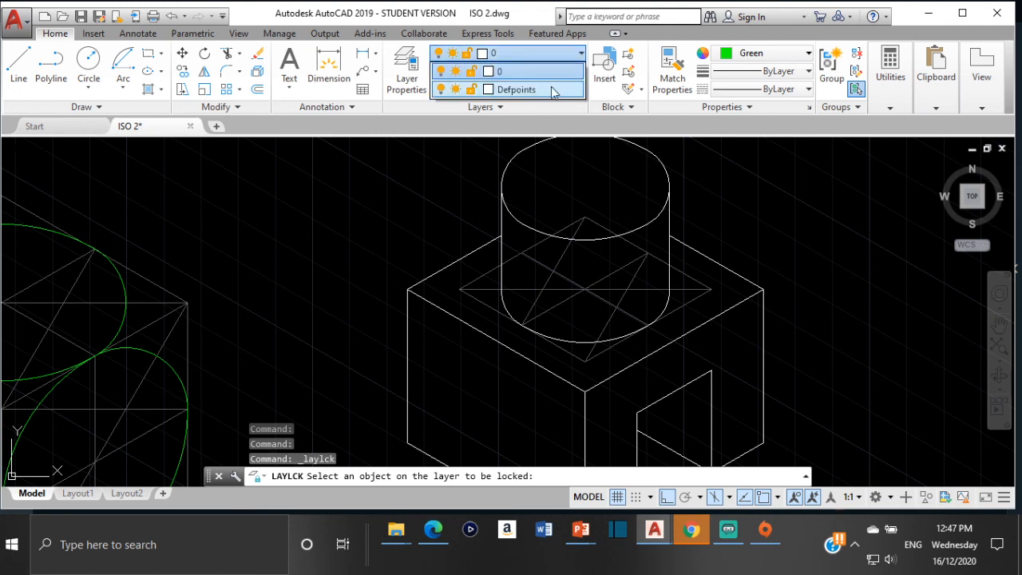
left_click(439, 88)
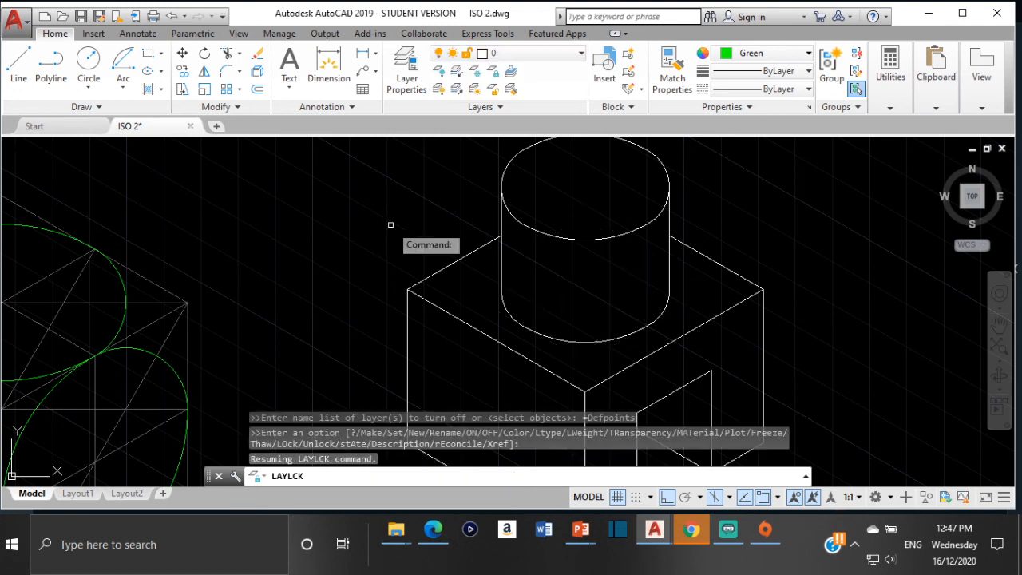
left_click(376, 205)
key("Escape")
scroll(503, 266, "down", 6)
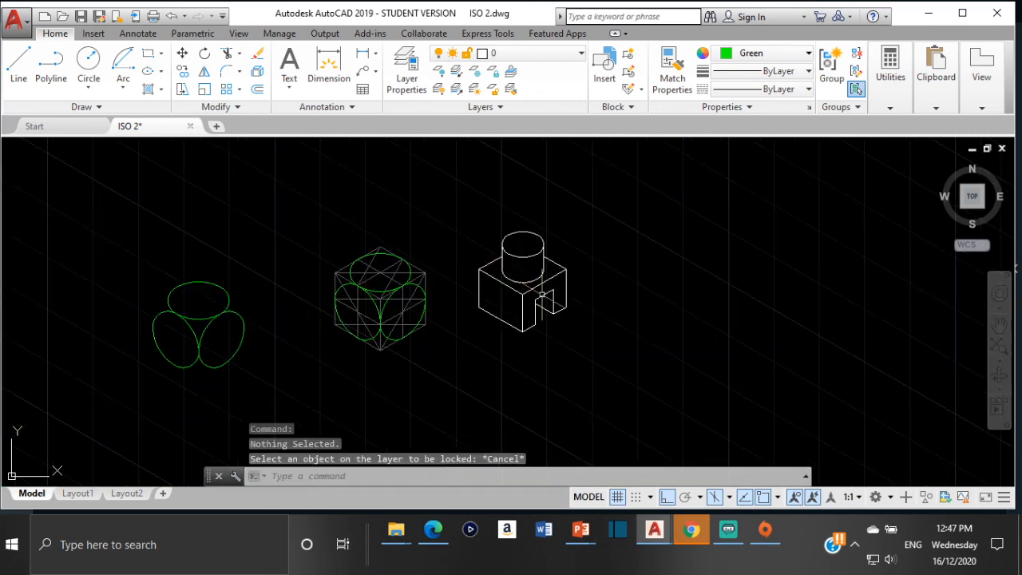
scroll(541, 296, "up", 2)
scroll(534, 224, "up", 2)
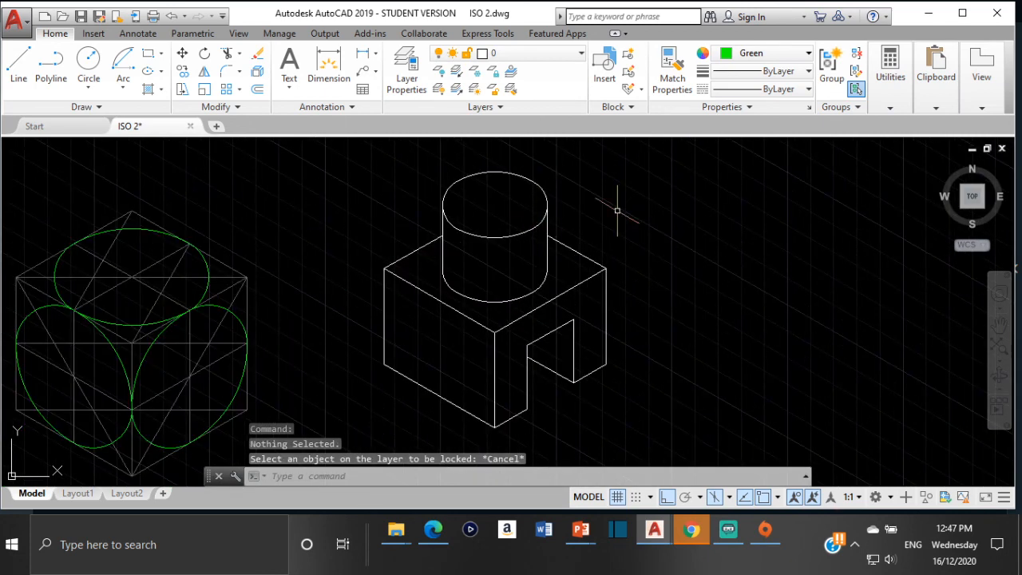
Step: Examine the finished block with its cylinder alongside the green isometric circles and the isometric construction cube
scroll(499, 225, "up", 4)
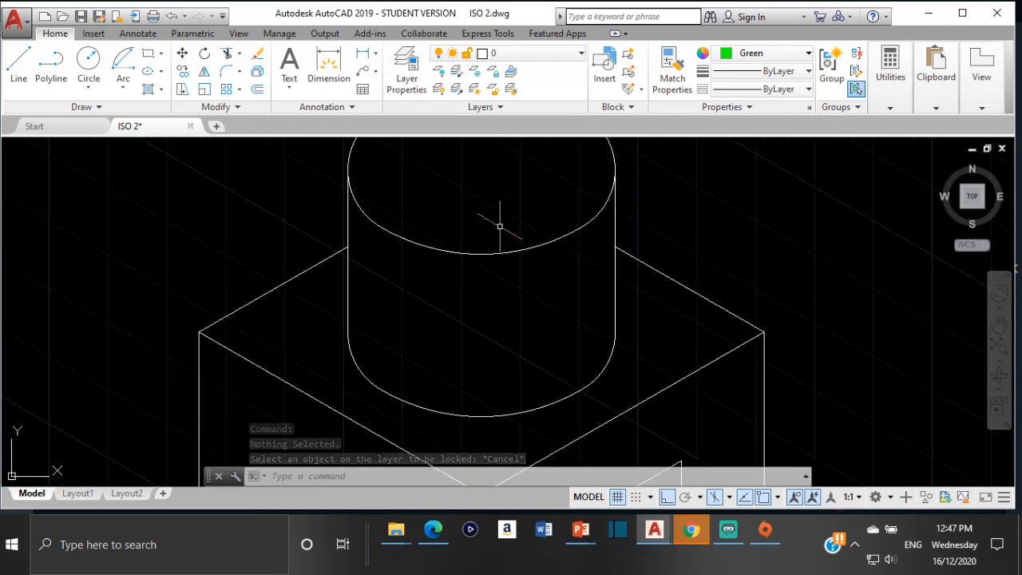
scroll(500, 225, "down", 6)
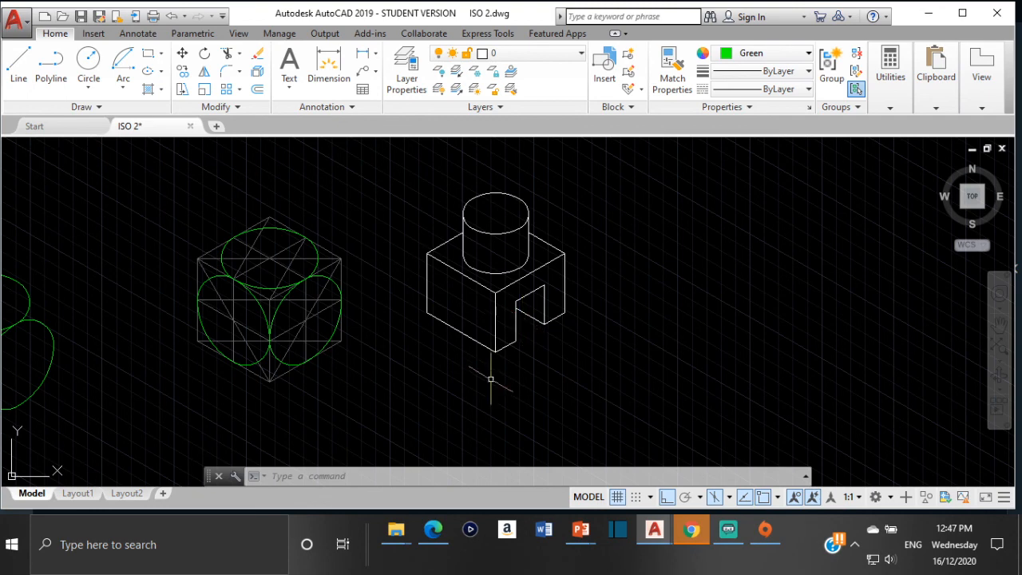
scroll(490, 379, "down", 2)
mouse_move(490, 368)
middle_mouse_down()
mouse_move(777, 193)
mouse_move(729, 258)
middle_mouse_up()
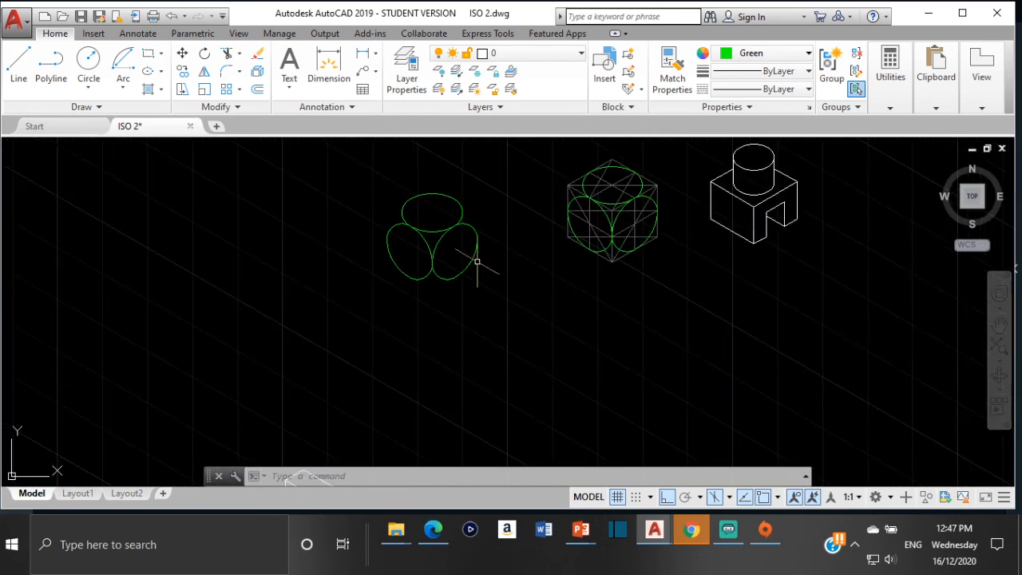
scroll(476, 261, "up", 2)
scroll(527, 214, "up", 4)
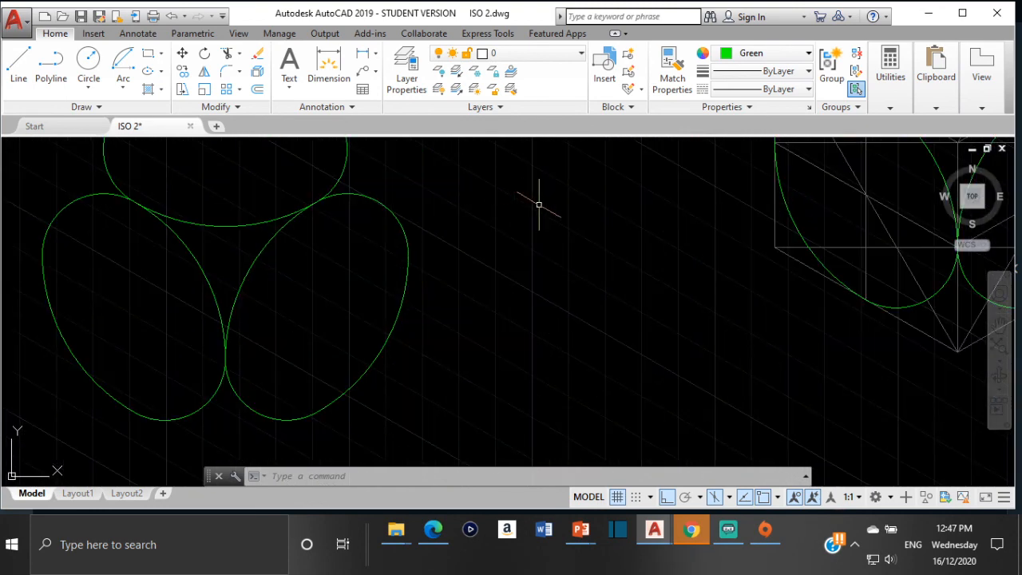
scroll(352, 300, "up", 2)
scroll(629, 232, "down", 4)
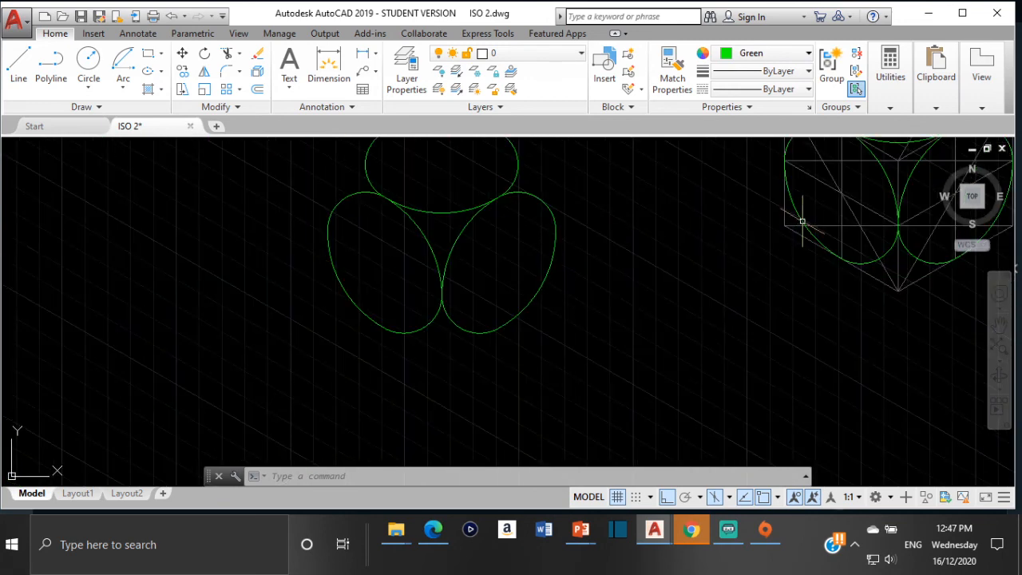
middle_click_drag(800, 222, 321, 333)
scroll(546, 267, "up", 2)
scroll(560, 263, "down", 4)
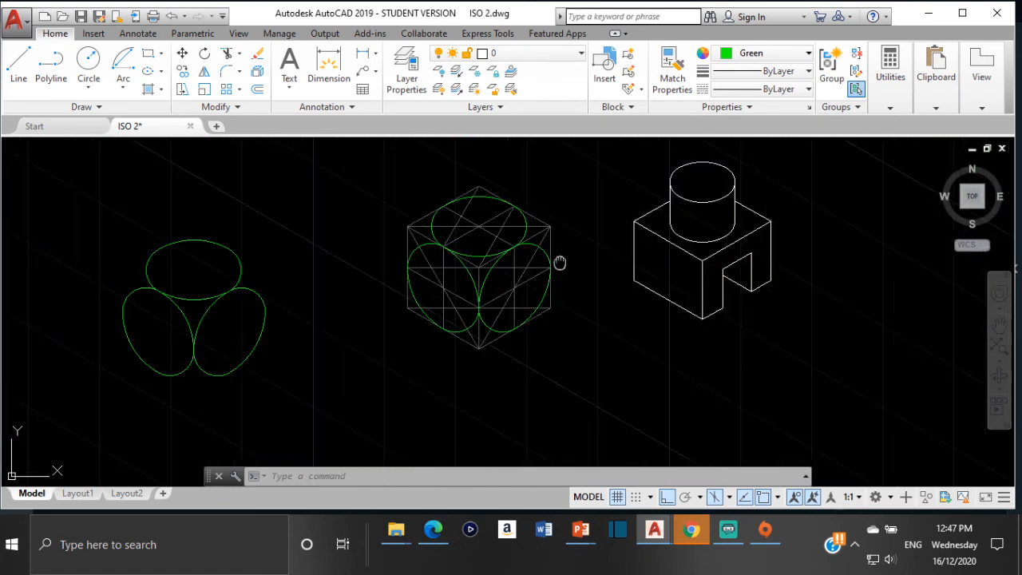
middle_click_drag(560, 263, 435, 312)
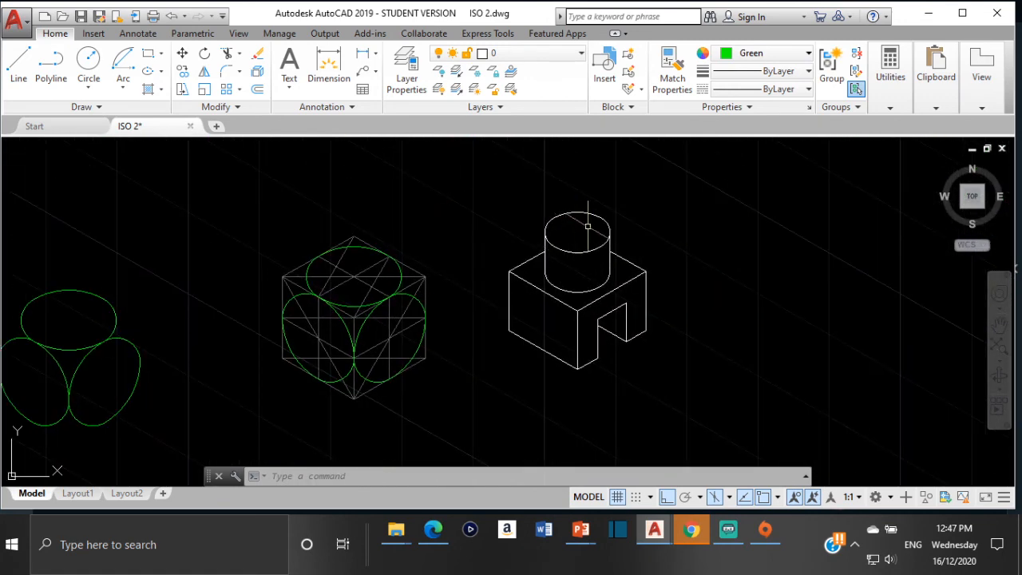
Step: Draw a green radius line from the centre of the cylinder's upper ellipse to its rear edge along the 30° isometric axis
scroll(595, 227, "up", 2)
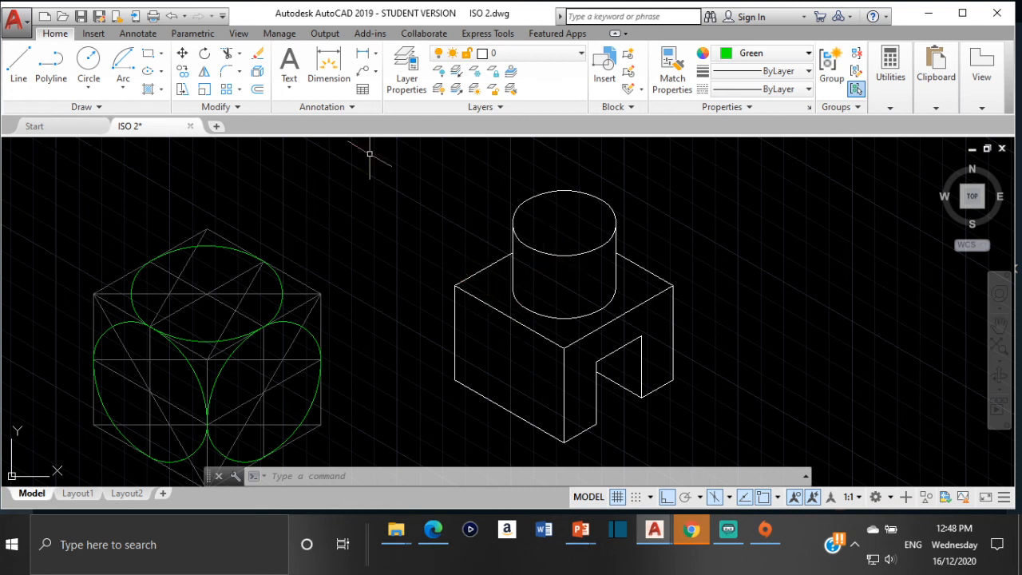
left_click(17, 67)
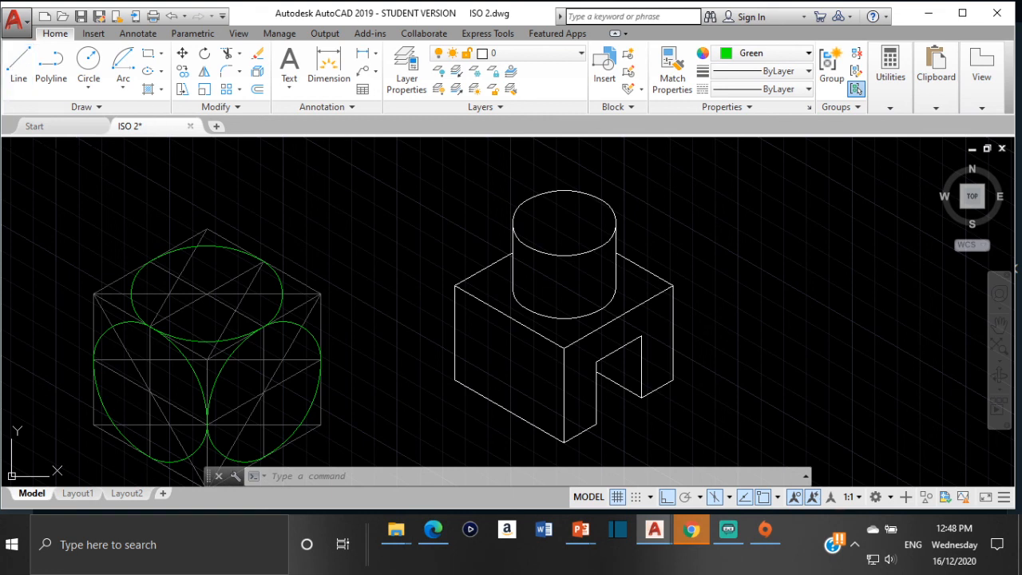
left_click(589, 223)
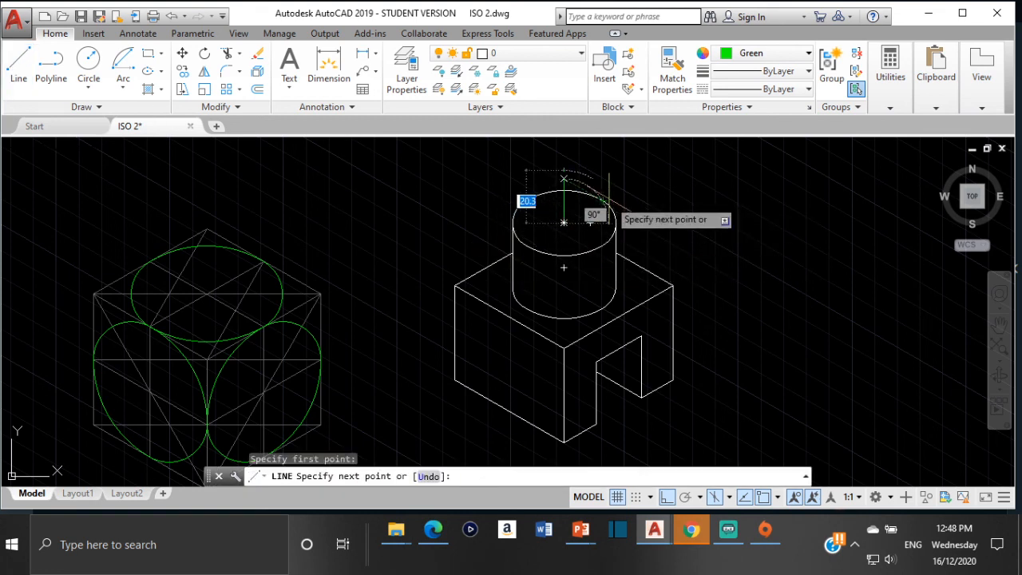
left_click(604, 202)
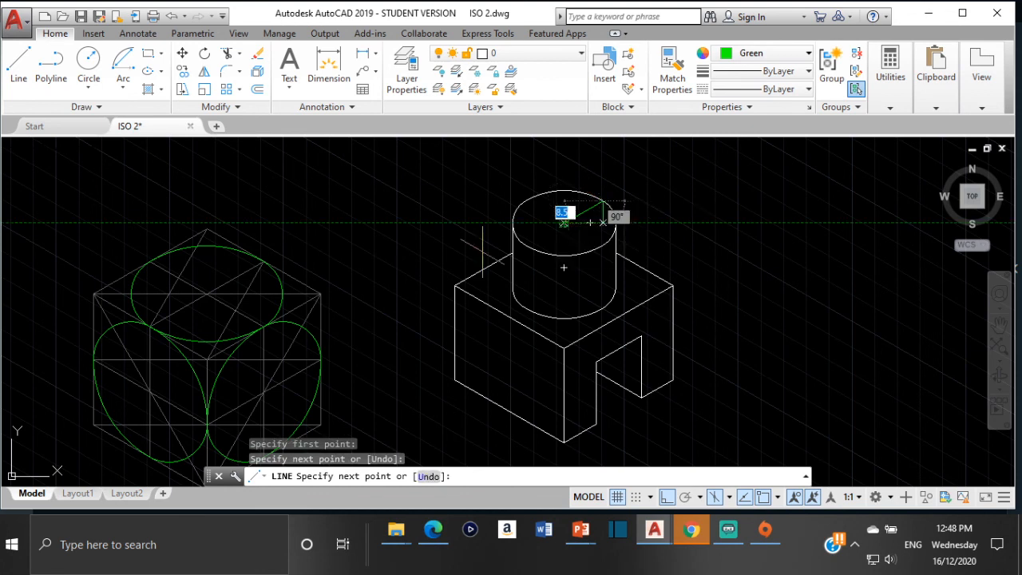
key("Escape")
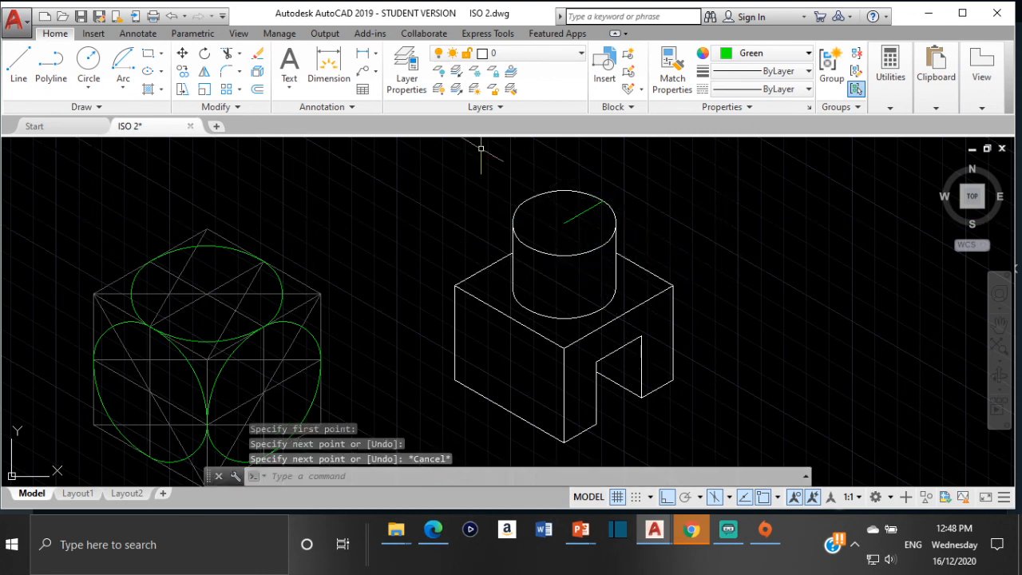
Step: Turn Ortho off while trying to place a leader at the radius line's outer end, and delete the empty leader
left_click(364, 77)
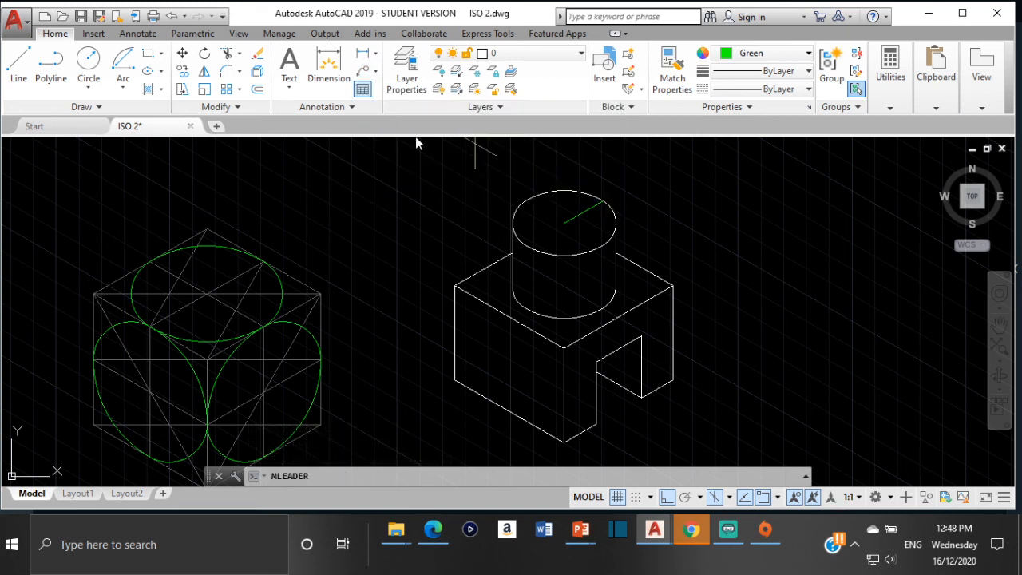
left_click(602, 199)
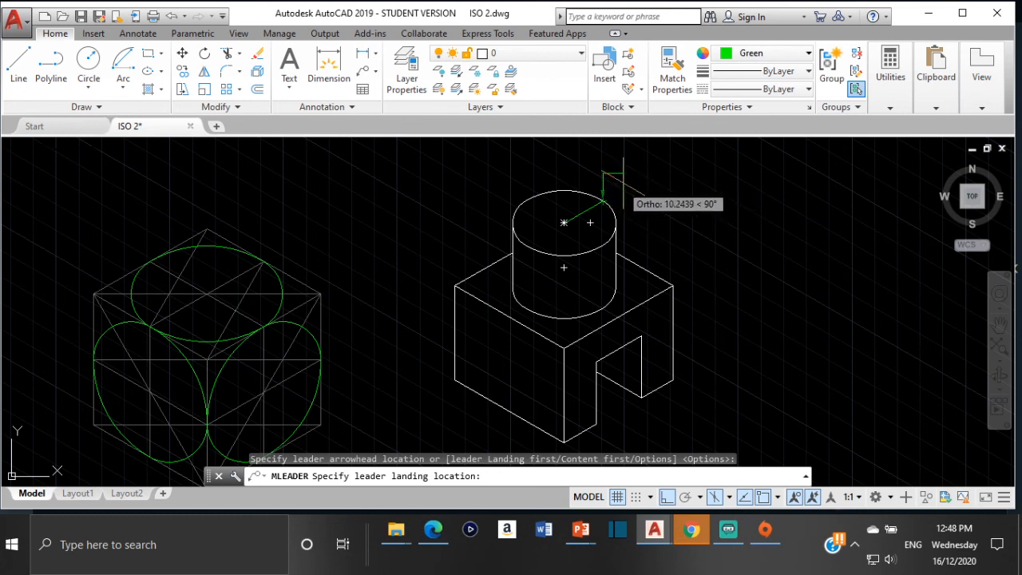
left_click(667, 501)
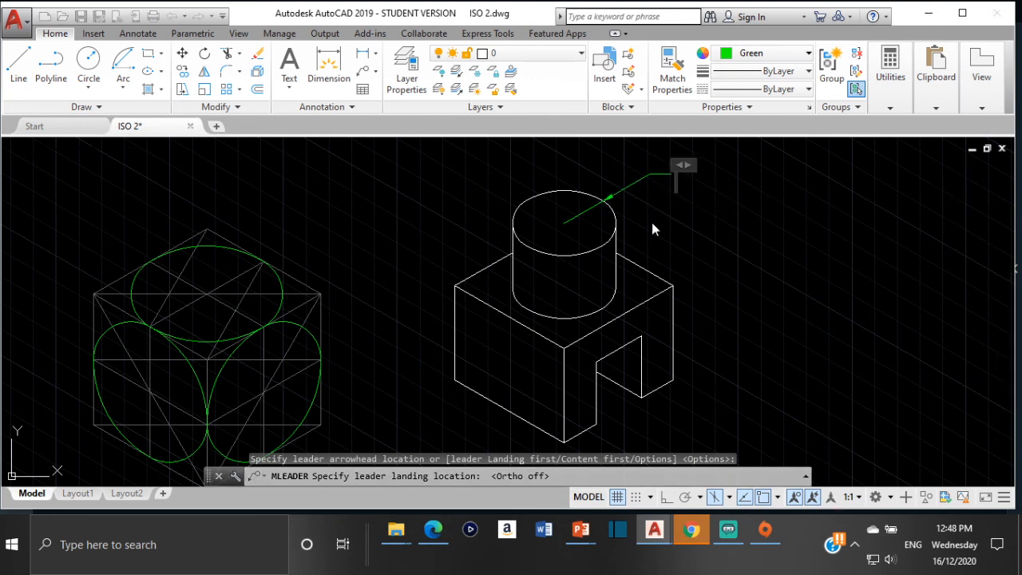
left_click(687, 179)
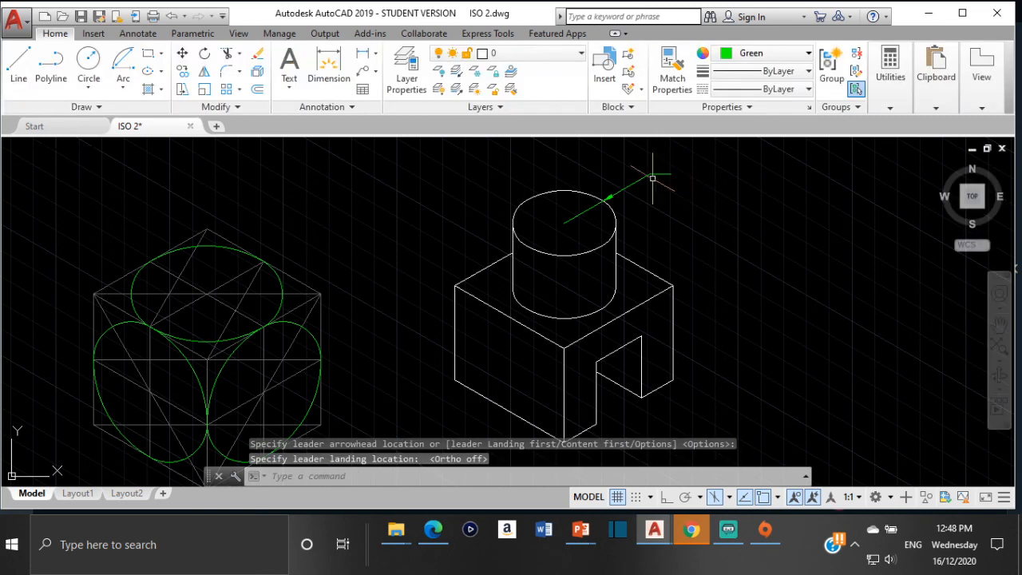
left_click(647, 175)
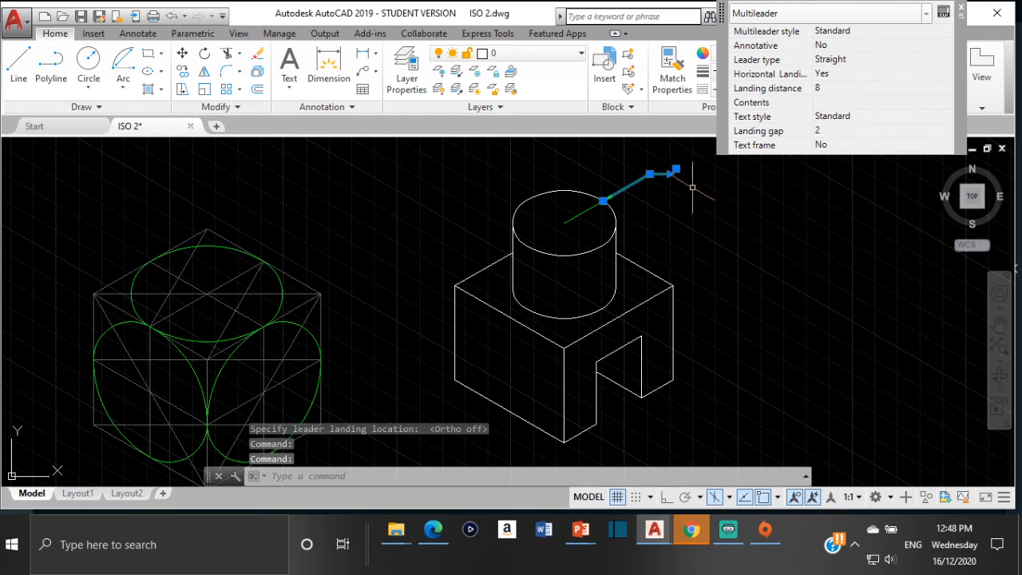
key("Delete")
Step: Add a multileader with the text R17 pointing at the radius line's outer end on the cylinder's upper ellipse
left_click(362, 71)
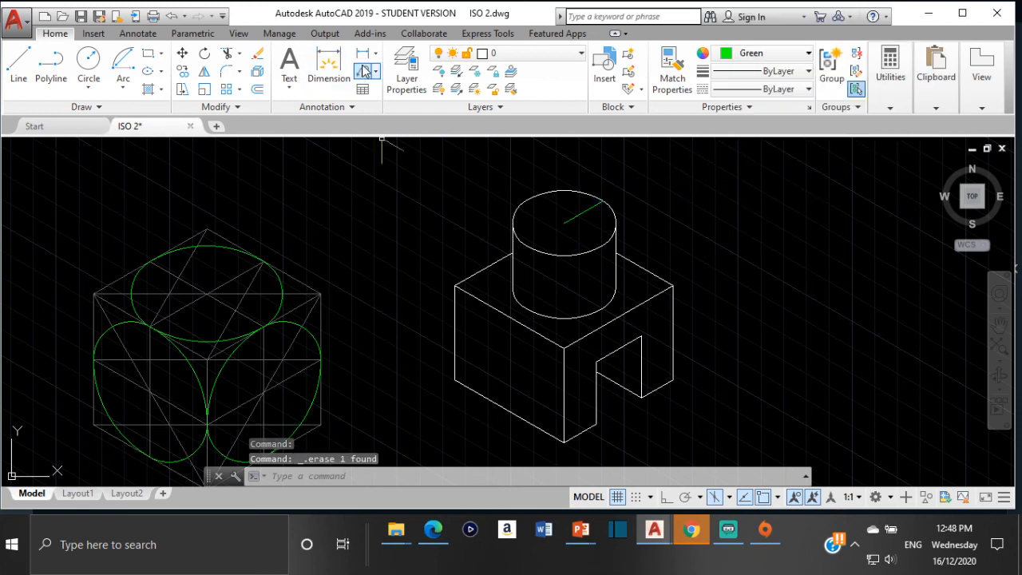
left_click(602, 201)
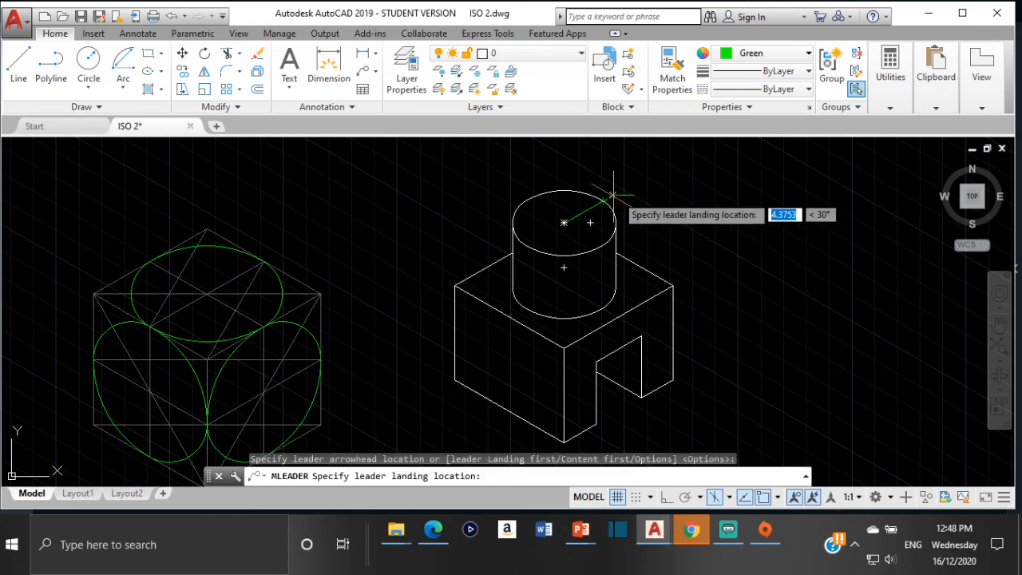
left_click(654, 185)
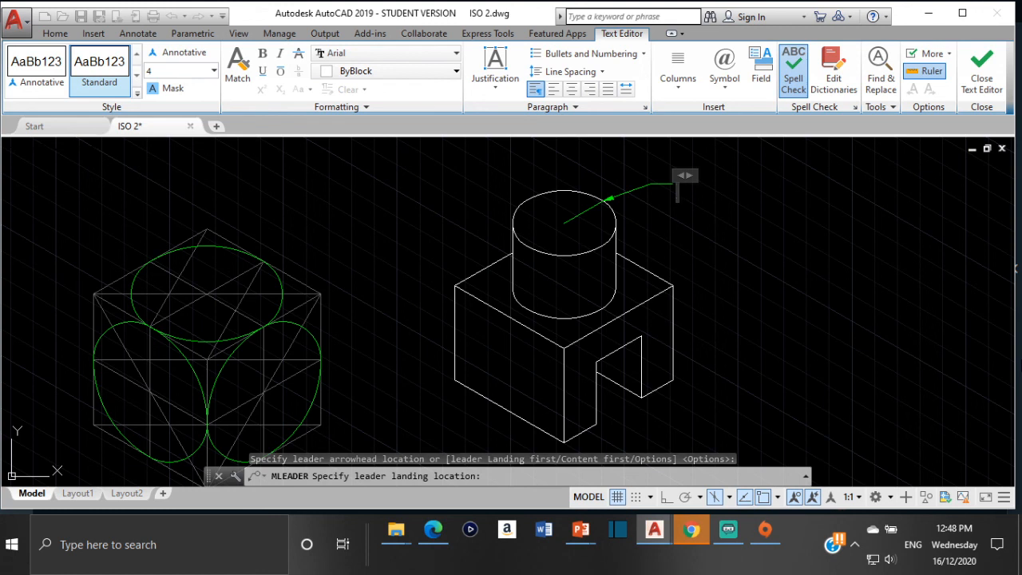
type("R17")
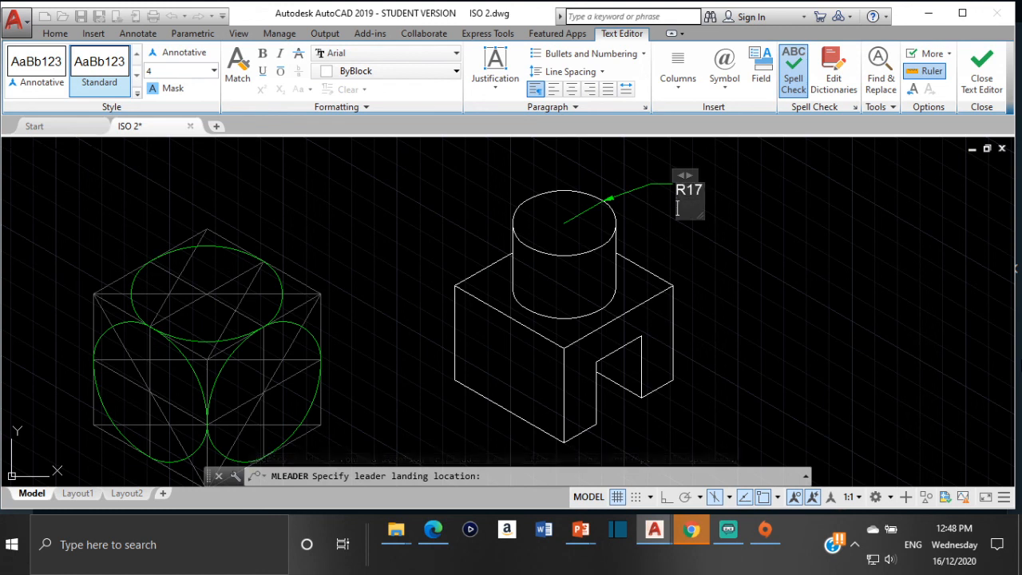
left_click(970, 327)
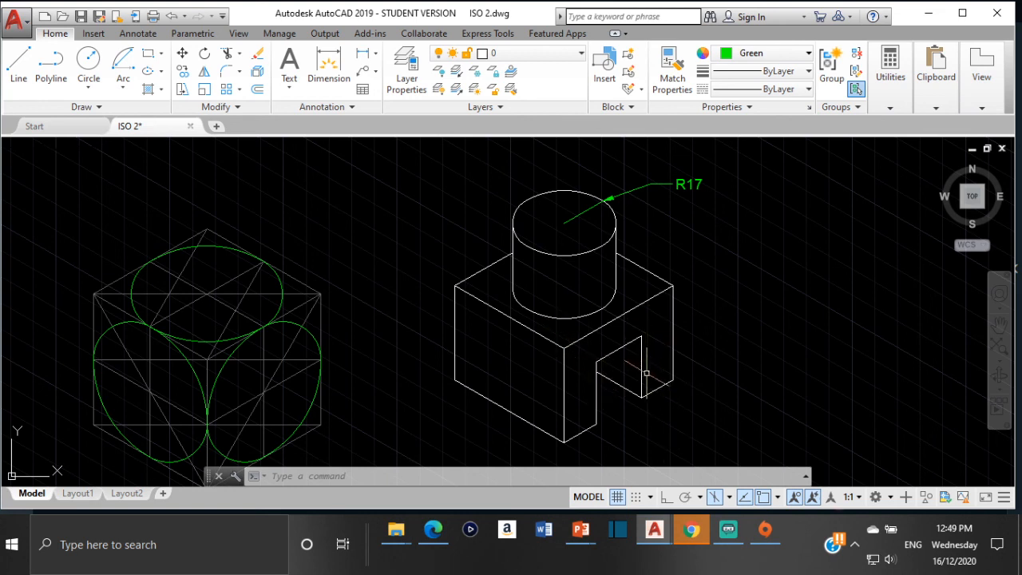
scroll(568, 364, "up", 2)
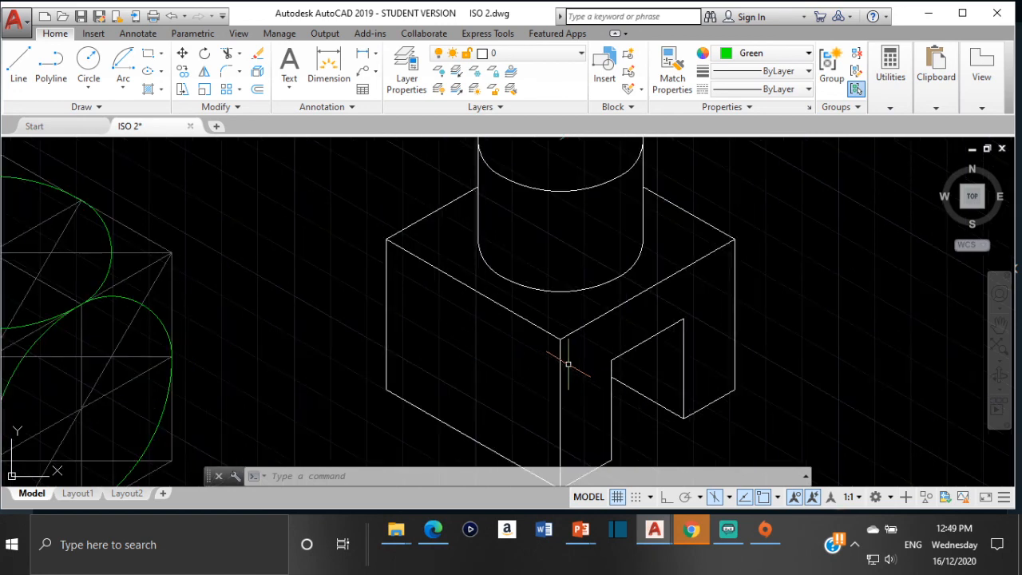
scroll(567, 364, "down", 3)
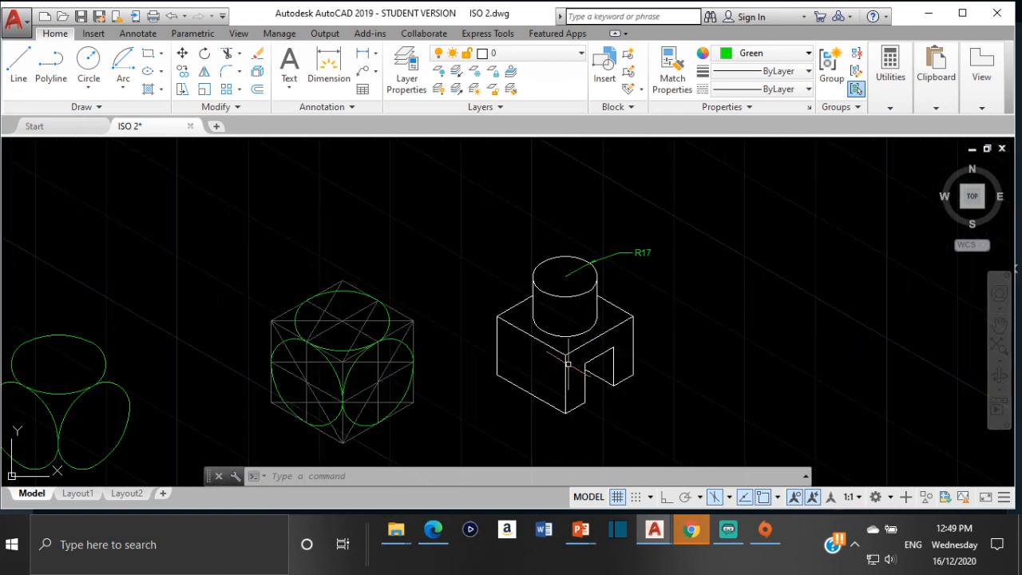
scroll(568, 364, "down", 2)
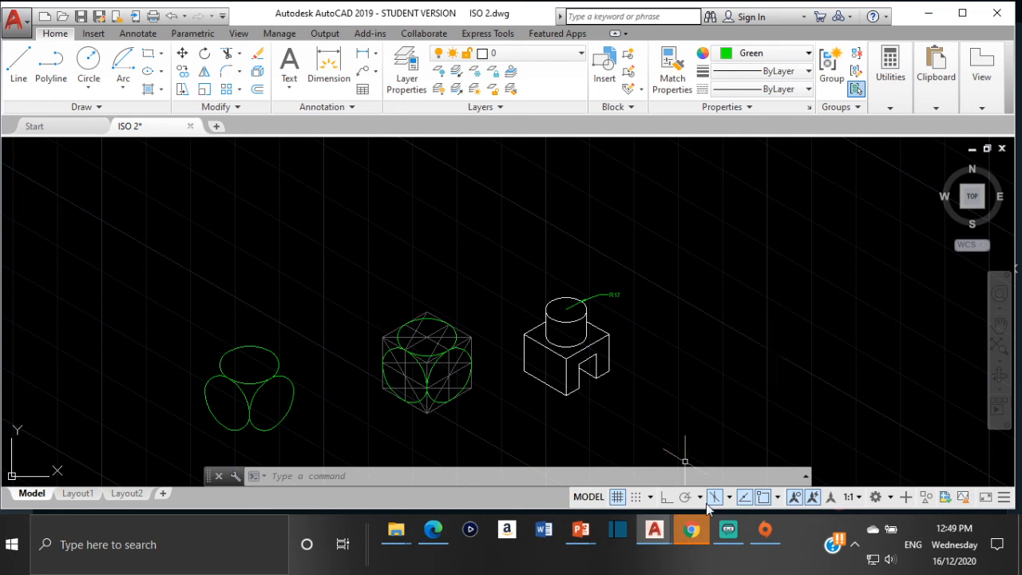
mouse_move(730, 537)
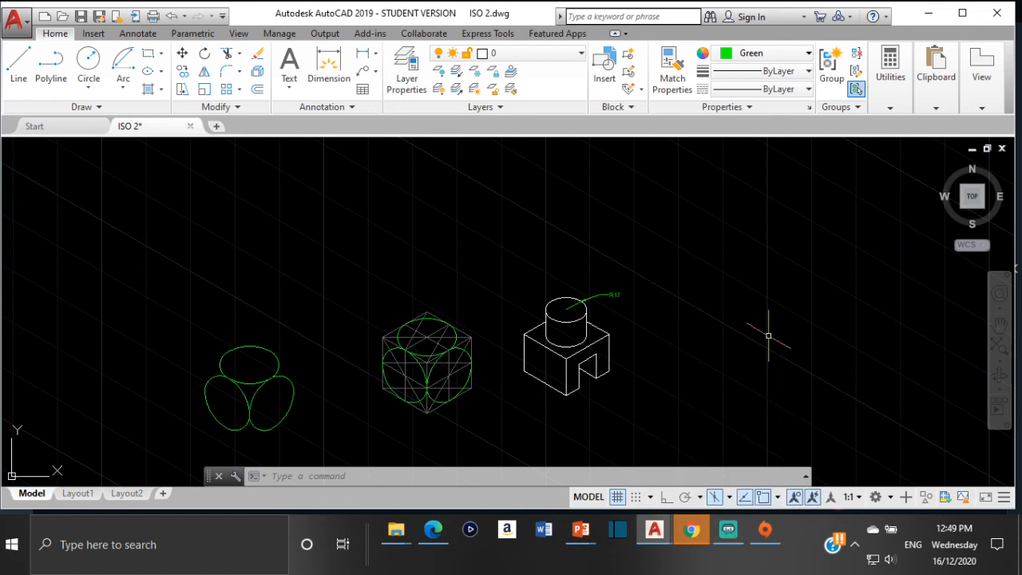